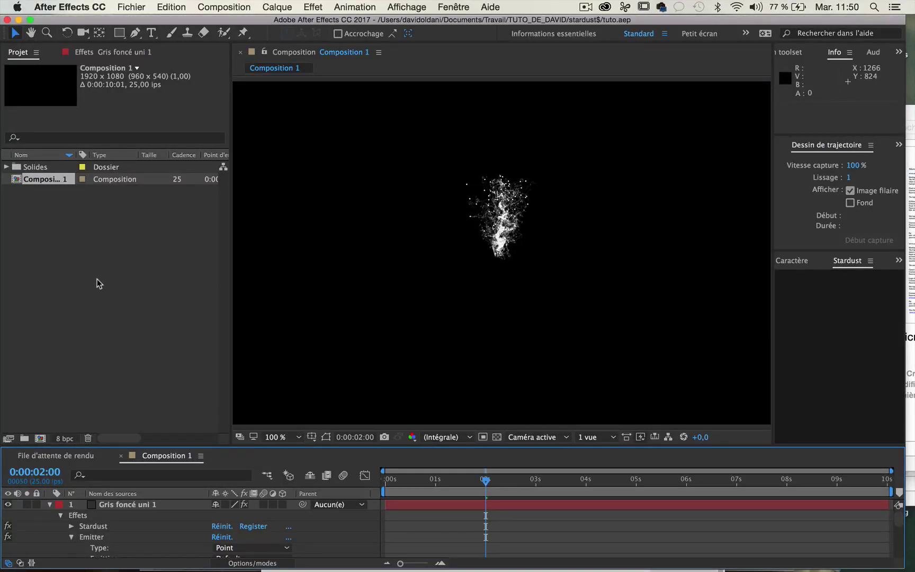
Step: Open the recent project flower 7.aep
{"action": "left_click", "coordinate": [146, 286]}
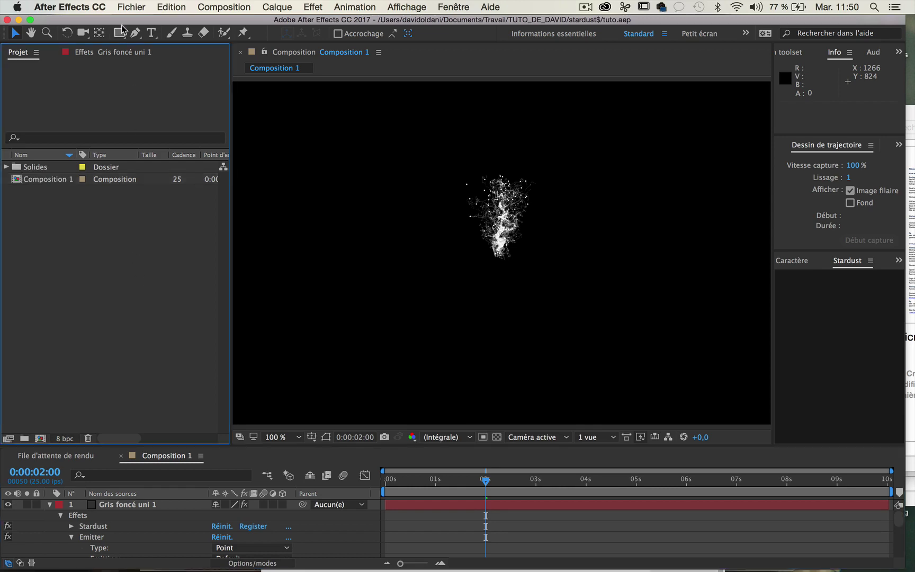
{"action": "left_click", "coordinate": [121, 6]}
{"action": "mouse_move", "coordinate": [175, 58]}
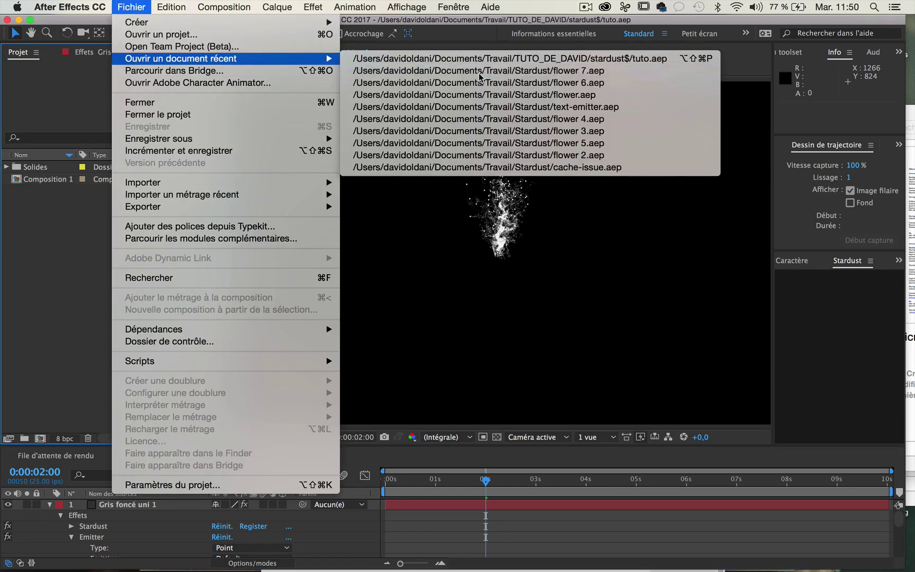
{"action": "left_click", "coordinate": [424, 70]}
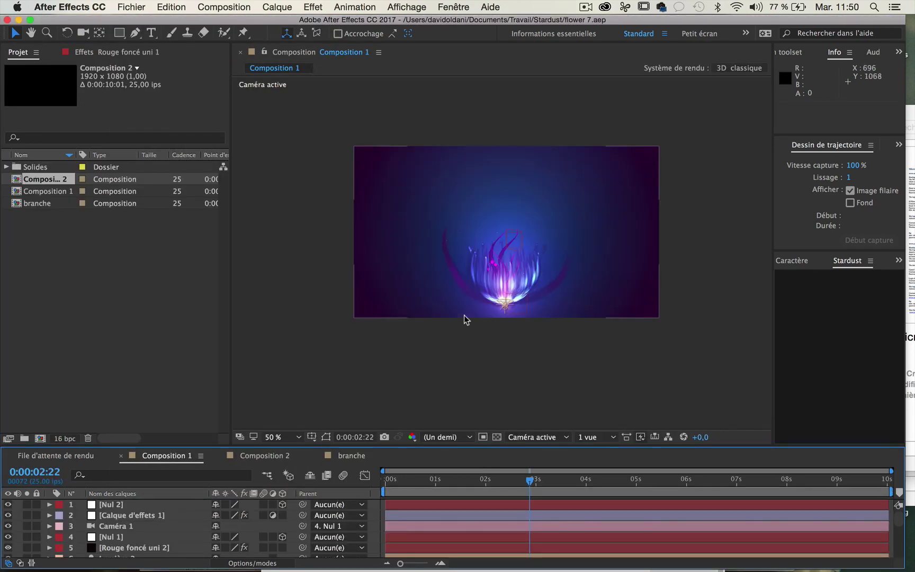
Step: RAM-preview the glowing flower animation, then stop playback
{"action": "key", "text": "space"}
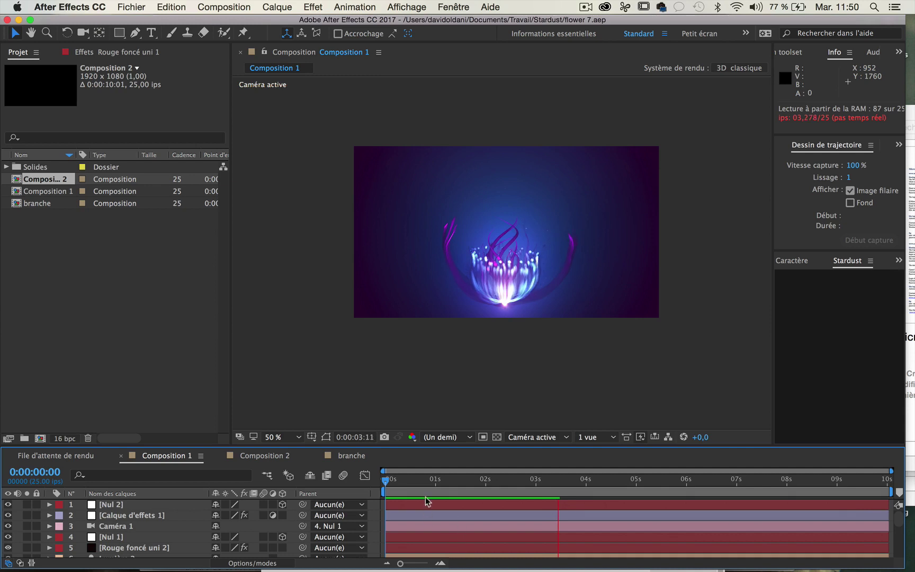
{"action": "key", "text": "space"}
{"action": "key", "text": "space"}
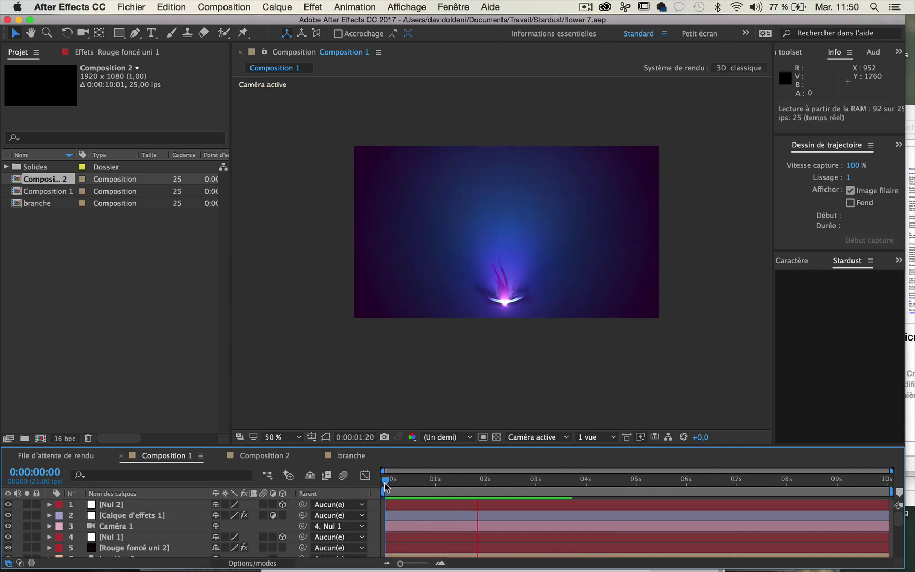
{"action": "key", "text": "space"}
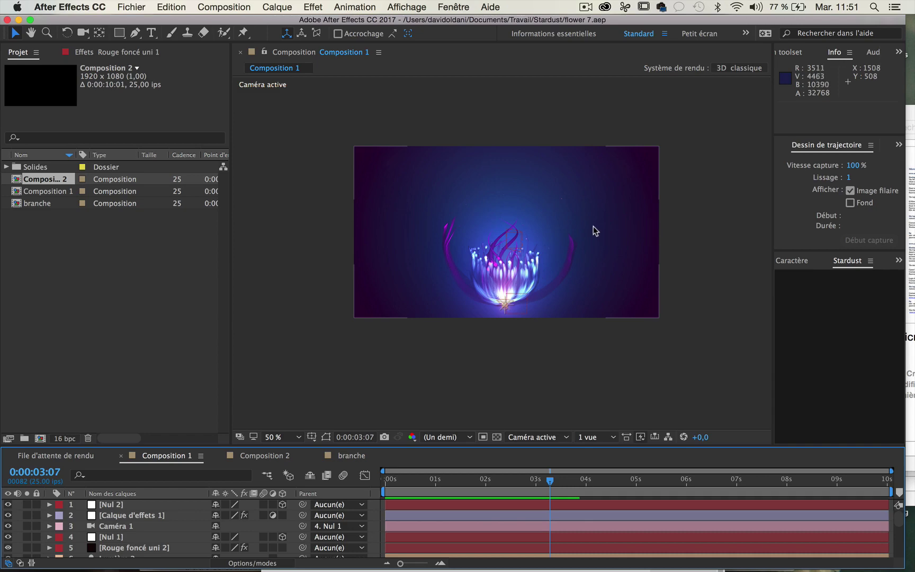
{"action": "left_click", "coordinate": [136, 11]}
Step: Close the flower 7 project and purge all memory and disk cache
{"action": "left_click", "coordinate": [139, 114]}
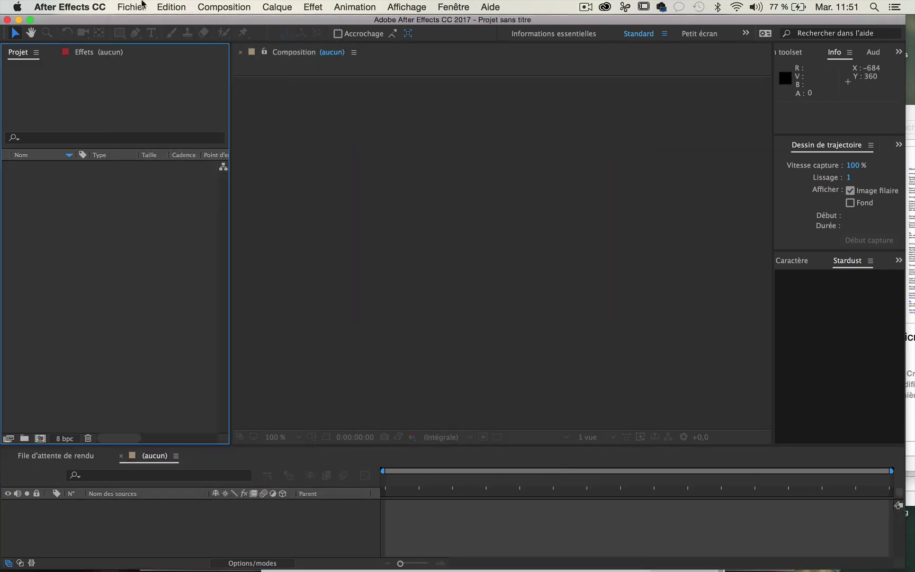
{"action": "left_click", "coordinate": [139, 7]}
{"action": "mouse_move", "coordinate": [165, 6]}
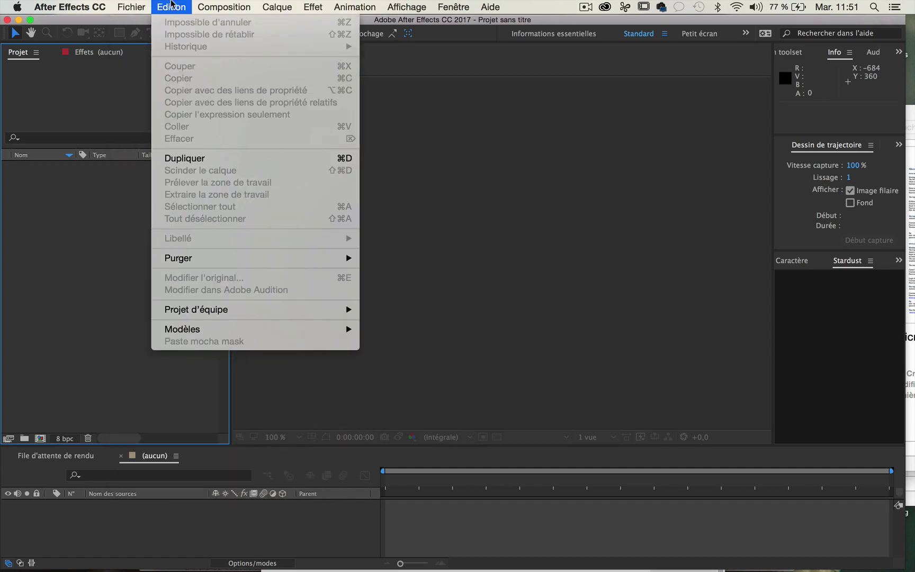
{"action": "mouse_move", "coordinate": [202, 258]}
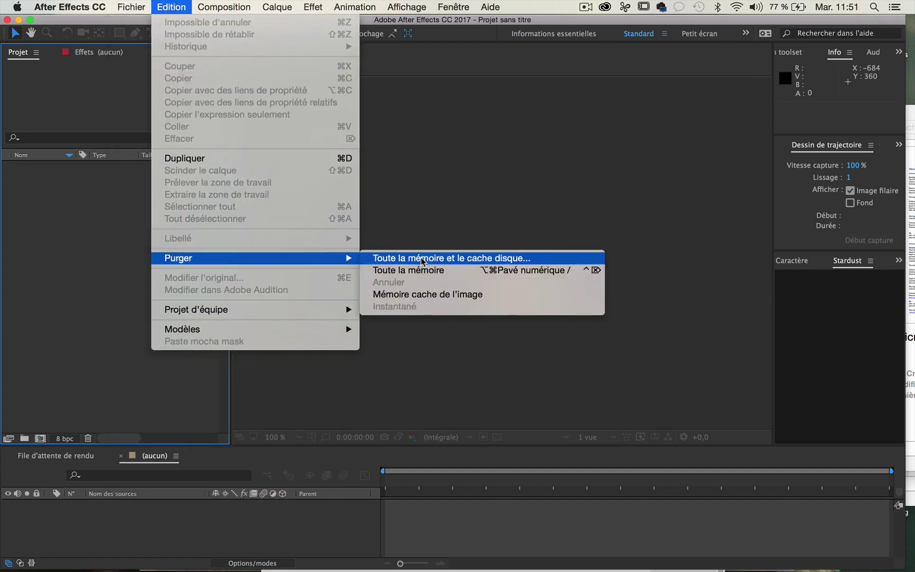
{"action": "left_click", "coordinate": [582, 257]}
{"action": "left_click", "coordinate": [568, 315]}
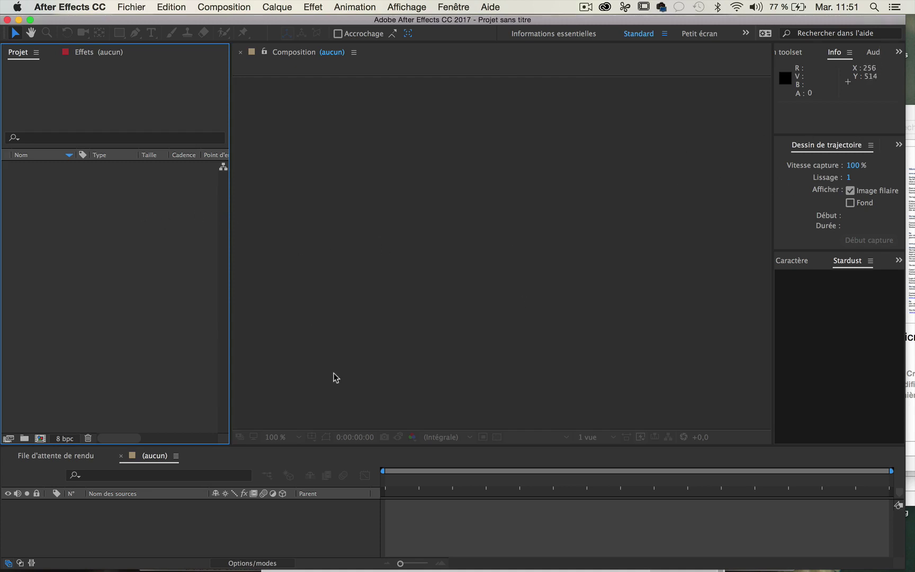
Step: Make the timeline panel taller and dismiss the Purge menu without choosing anything
{"action": "left_click_drag", "start_coordinate": [220, 443], "coordinate": [211, 418]}
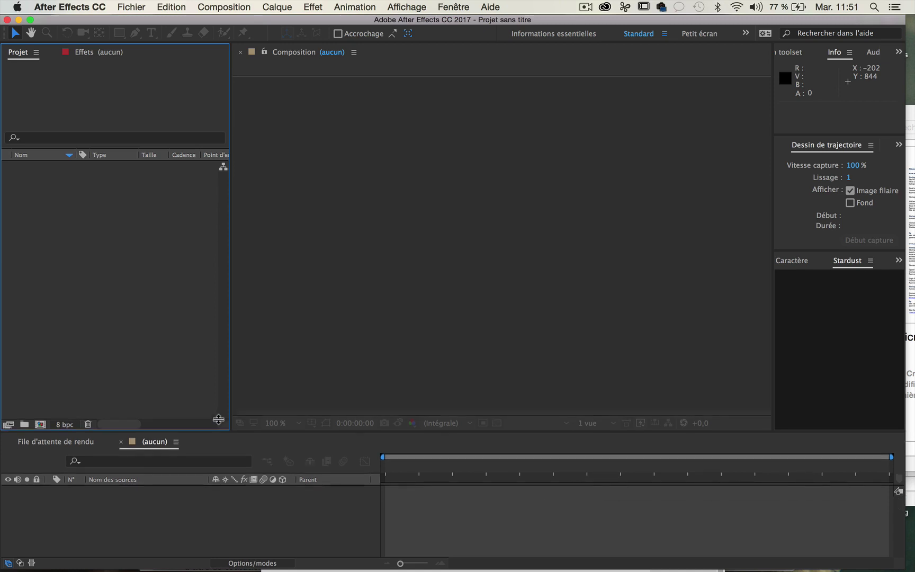
{"action": "left_click", "coordinate": [167, 5]}
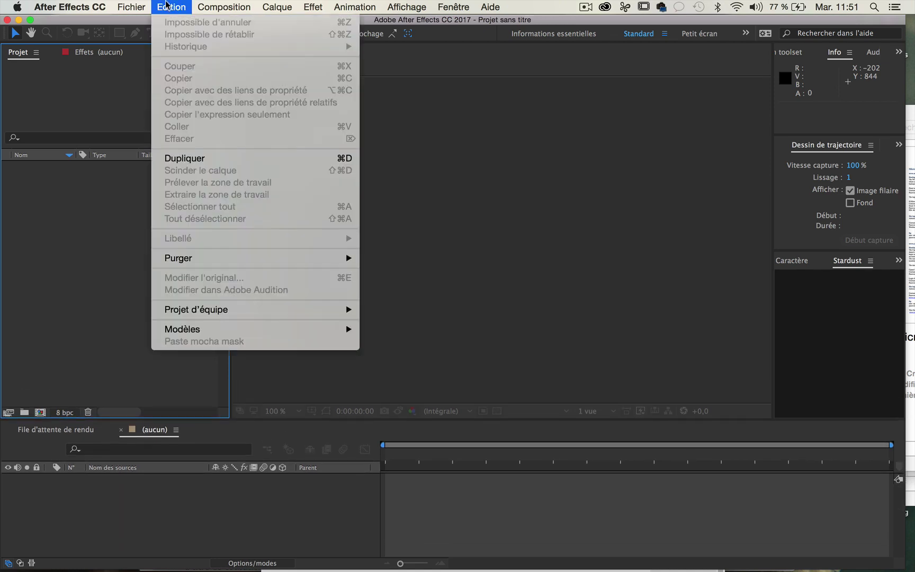
{"action": "mouse_move", "coordinate": [193, 261]}
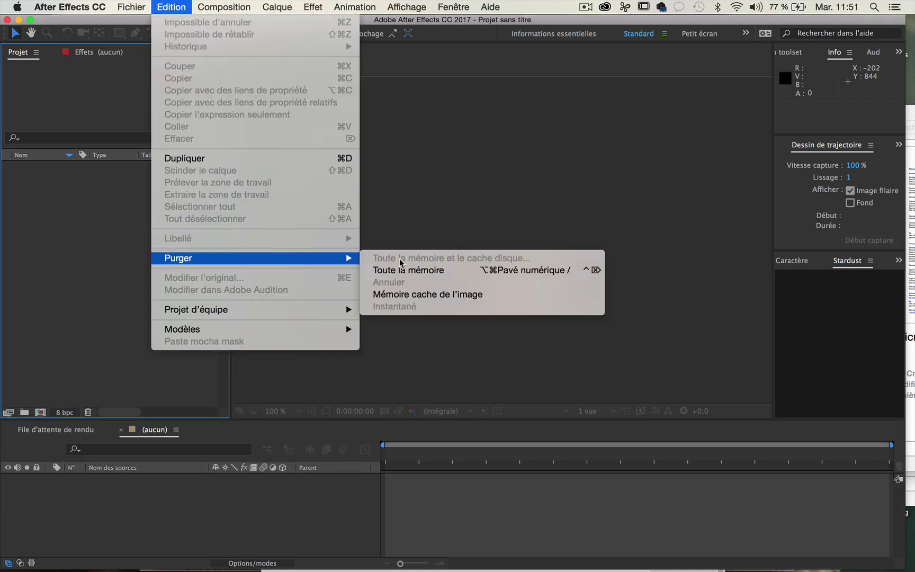
{"action": "left_click", "coordinate": [110, 240]}
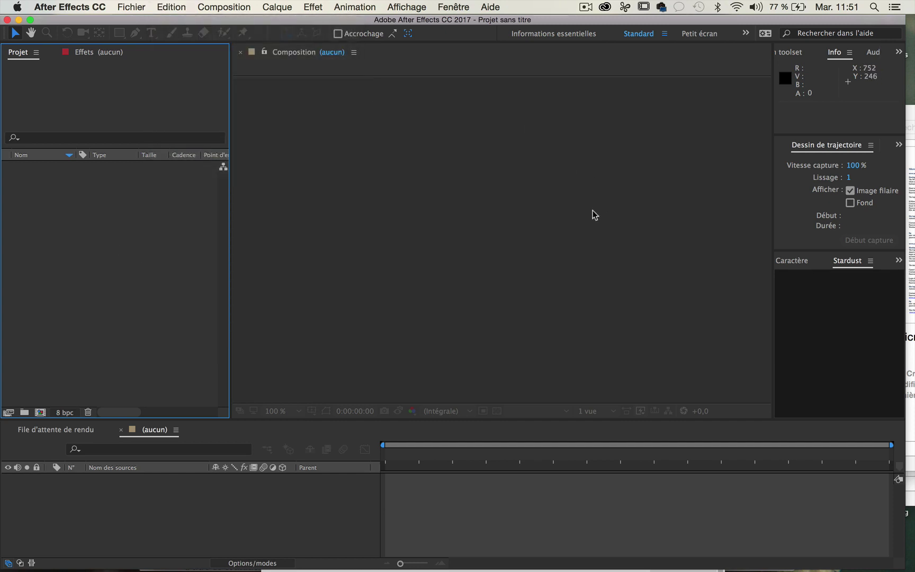
Step: Create a 1920×1080 Composition 1 holding a dark grey solid layer
{"action": "key", "text": "super+n"}
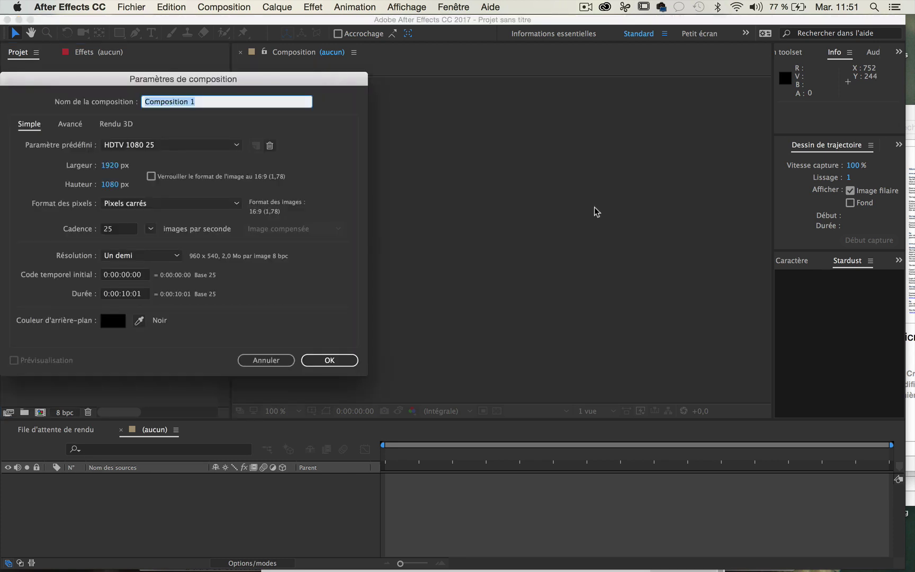
{"action": "key", "text": "Return"}
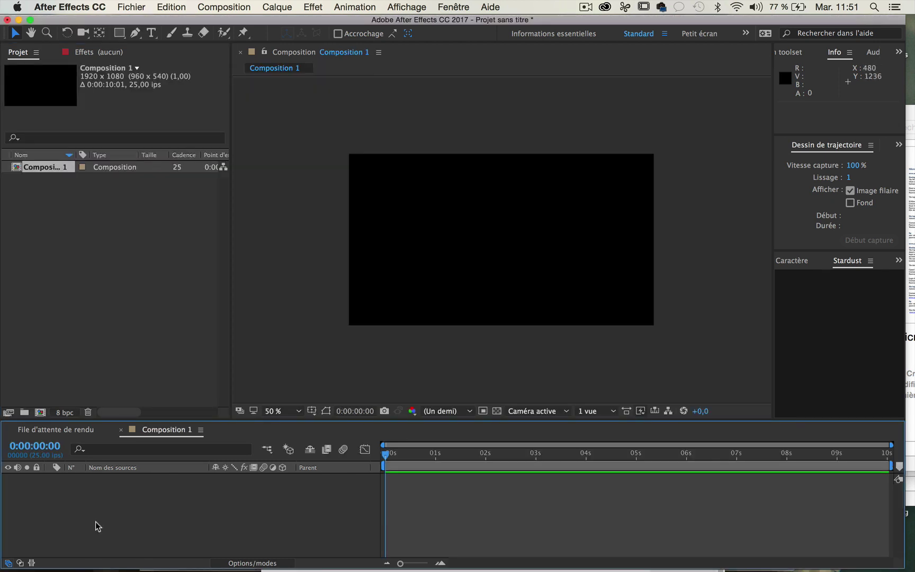
{"action": "right_click", "coordinate": [104, 478]}
{"action": "mouse_move", "coordinate": [154, 448]}
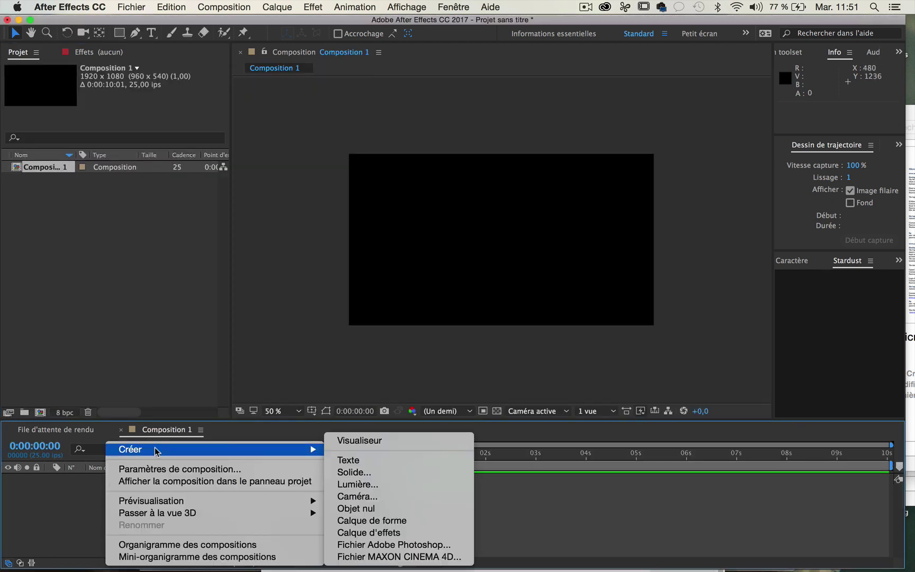
{"action": "left_click", "coordinate": [382, 472]}
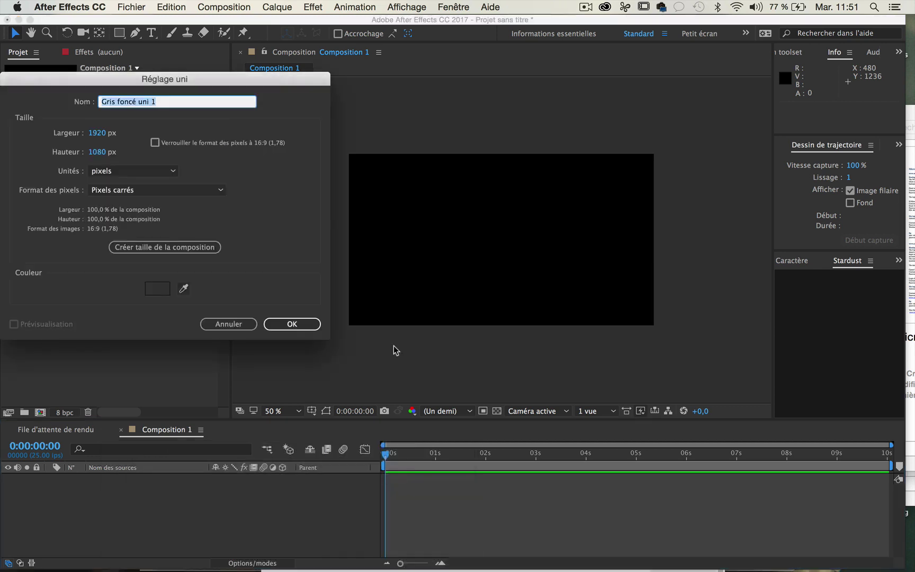
{"action": "left_click", "coordinate": [278, 323]}
Step: Apply the Superluminal Stardust effect to the Gris foncé uni 1 solid
{"action": "right_click", "coordinate": [161, 483]}
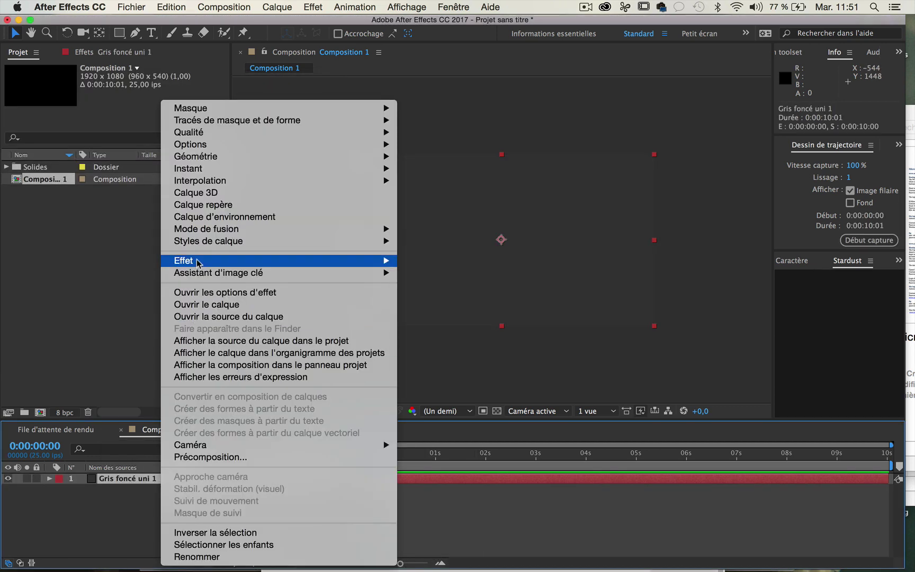
{"action": "mouse_move", "coordinate": [216, 263]}
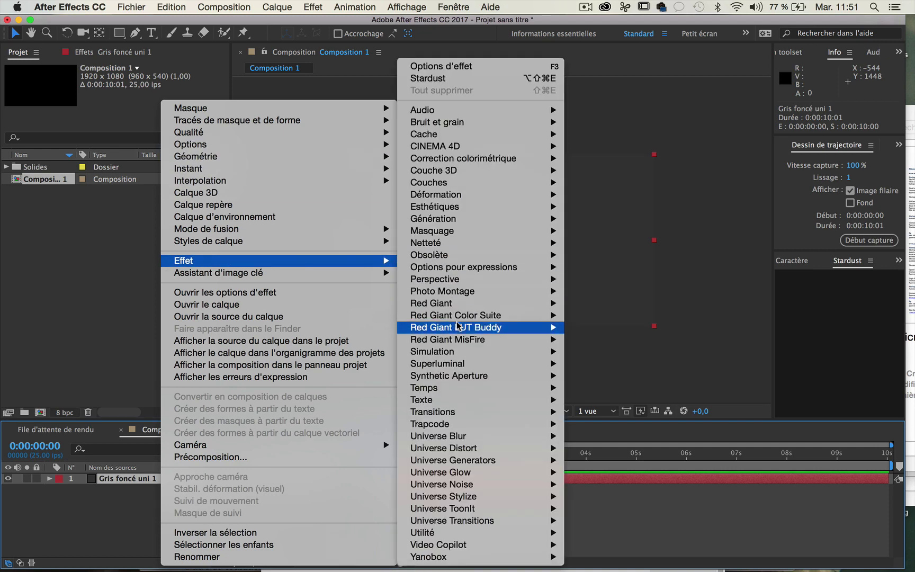
{"action": "mouse_move", "coordinate": [454, 366]}
{"action": "left_click", "coordinate": [590, 364]}
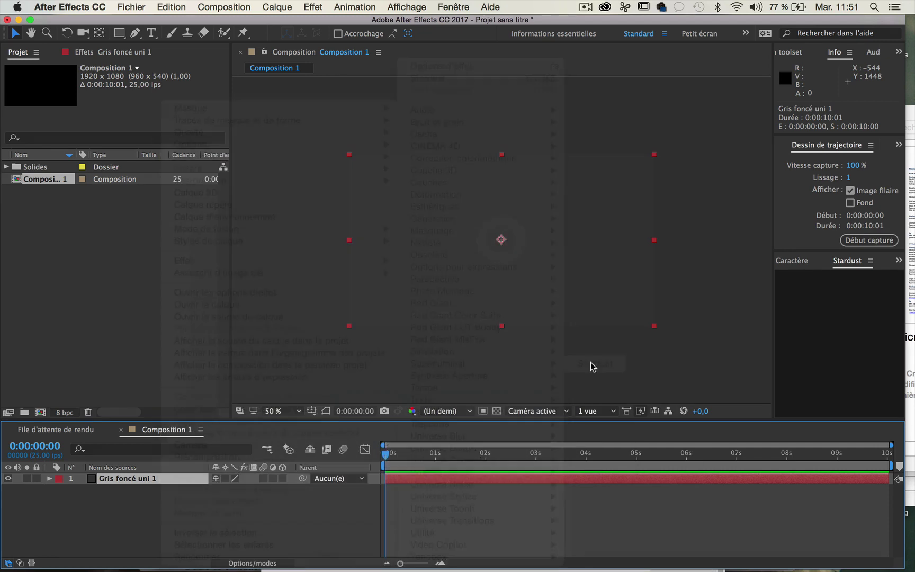
Step: Move to 0:00:01:14, widen panels to enlarge the Stardust node graph, and select Emitter
{"action": "left_click_drag", "start_coordinate": [393, 457], "coordinate": [464, 454]}
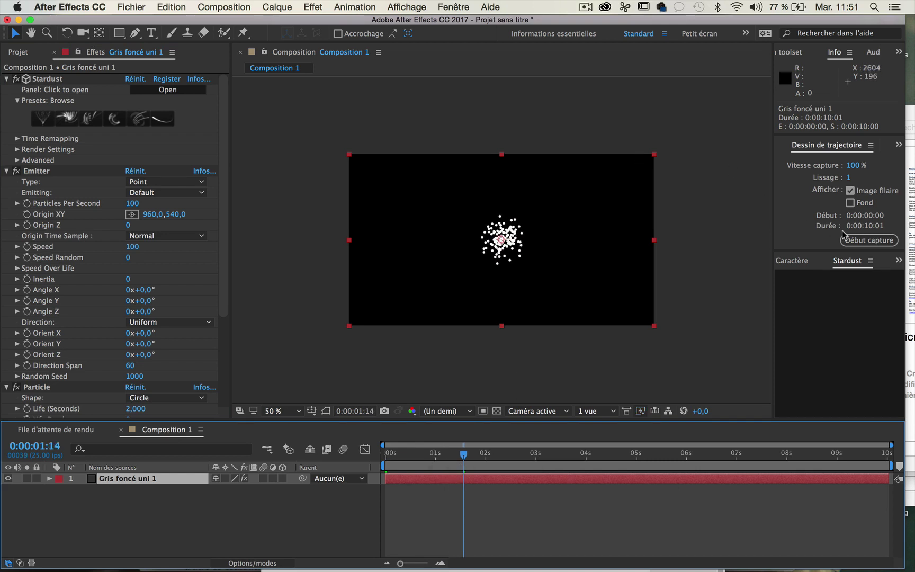
{"action": "left_click_drag", "start_coordinate": [771, 208], "coordinate": [668, 214]}
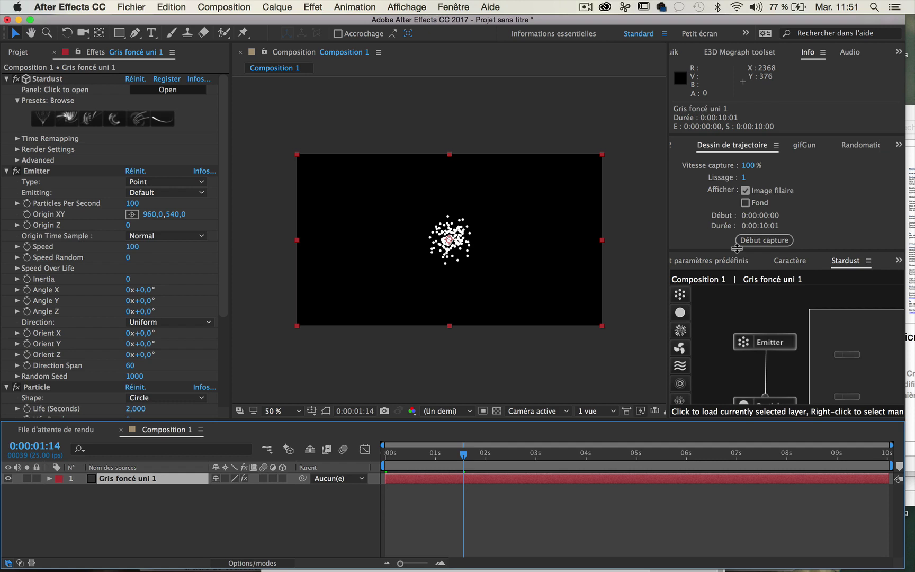
{"action": "left_click_drag", "start_coordinate": [737, 248], "coordinate": [732, 153]}
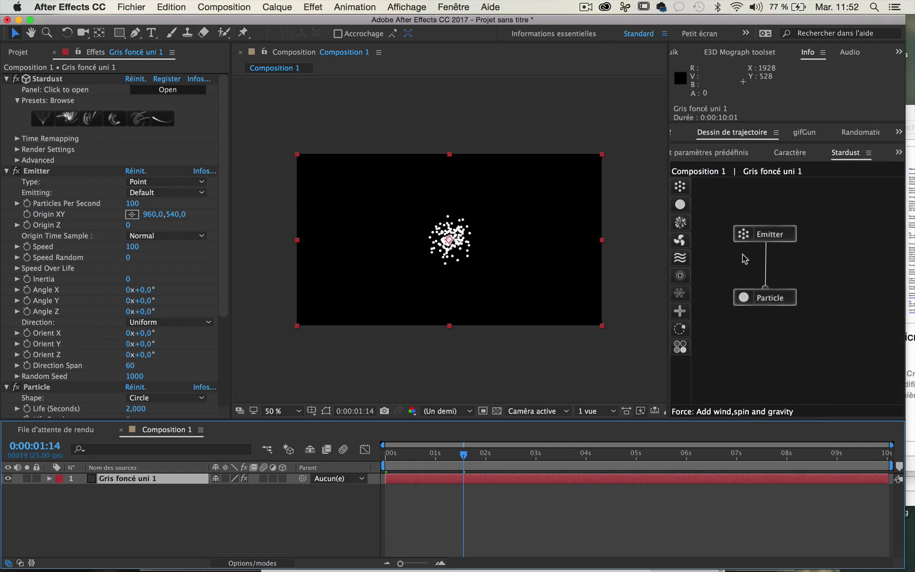
{"action": "left_click", "coordinate": [765, 238]}
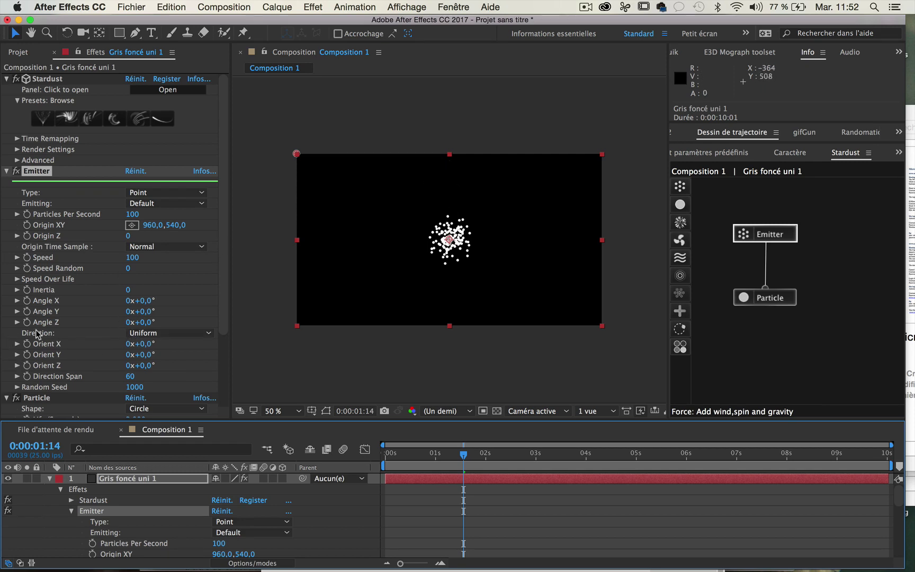
Step: Set the emitter Direction to Directional, Orient Z to −90°, and Origin XY to 960,751
{"action": "left_click", "coordinate": [175, 333]}
{"action": "left_click", "coordinate": [171, 358]}
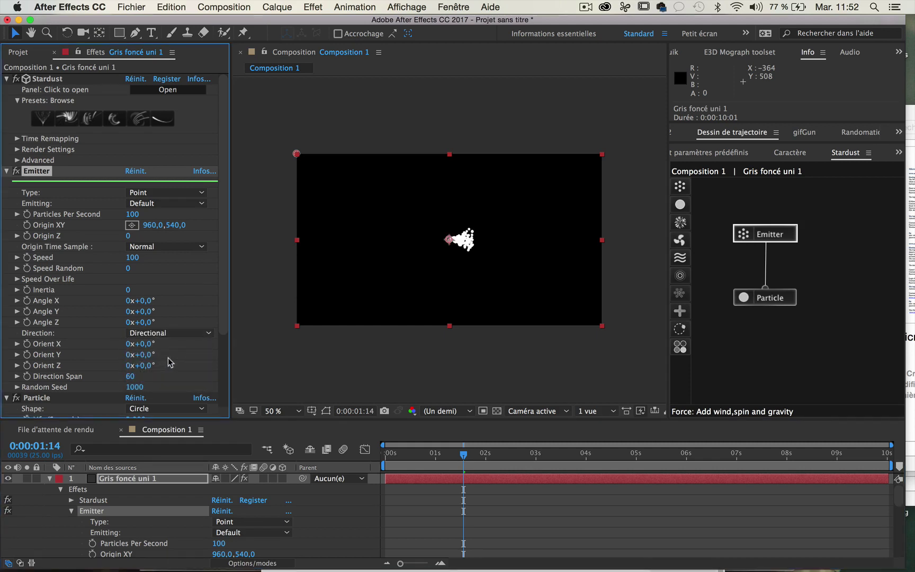
{"action": "left_click_drag", "start_coordinate": [140, 365], "coordinate": [91, 369]}
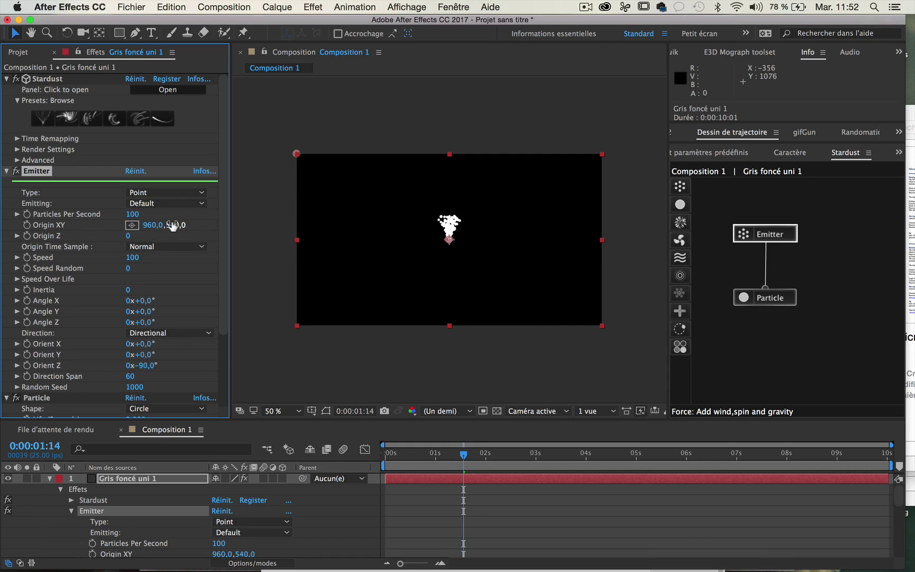
{"action": "left_click_drag", "start_coordinate": [172, 227], "coordinate": [301, 227]}
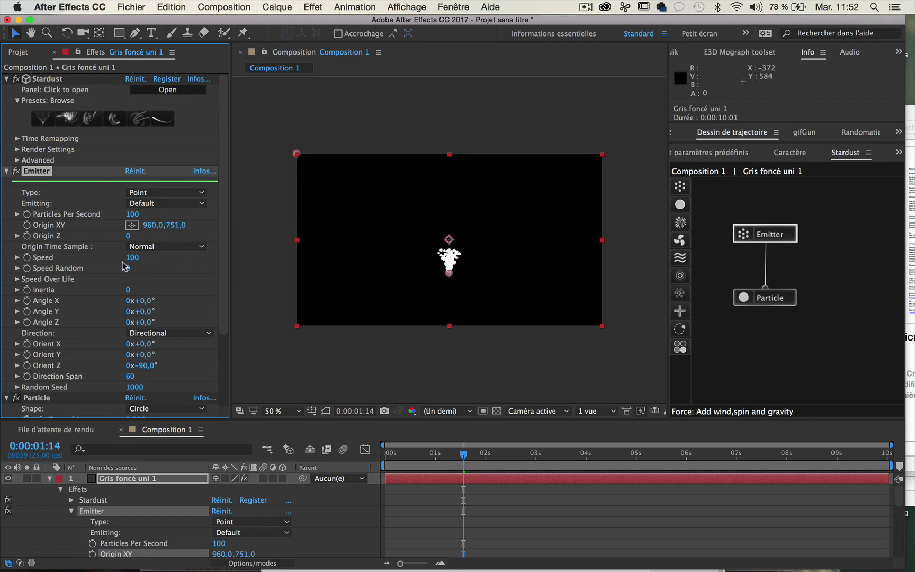
{"action": "scroll", "coordinate": [117, 269], "scroll_direction": "down", "scroll_amount": 3}
{"action": "scroll", "coordinate": [117, 269], "scroll_direction": "down", "scroll_amount": 2}
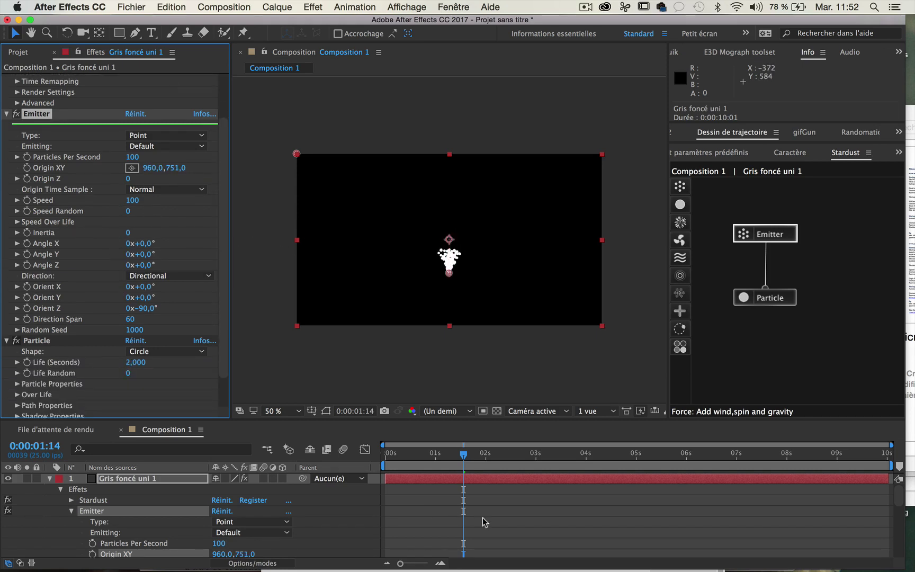
Step: Preview the stream, set Particle Life to 3.3 seconds, and scrub to check the trails
{"action": "left_click", "coordinate": [449, 459]}
{"action": "key", "text": "space"}
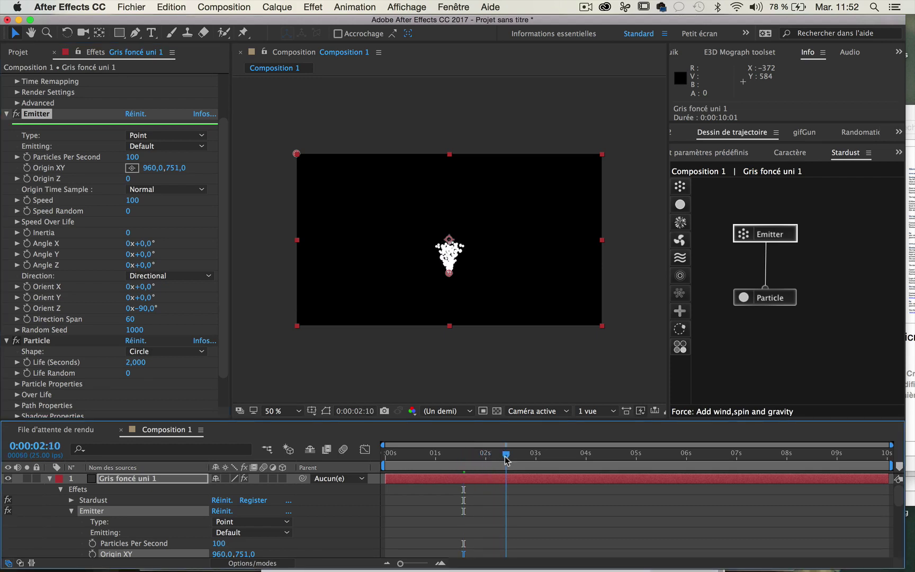
{"action": "left_click", "coordinate": [792, 298]}
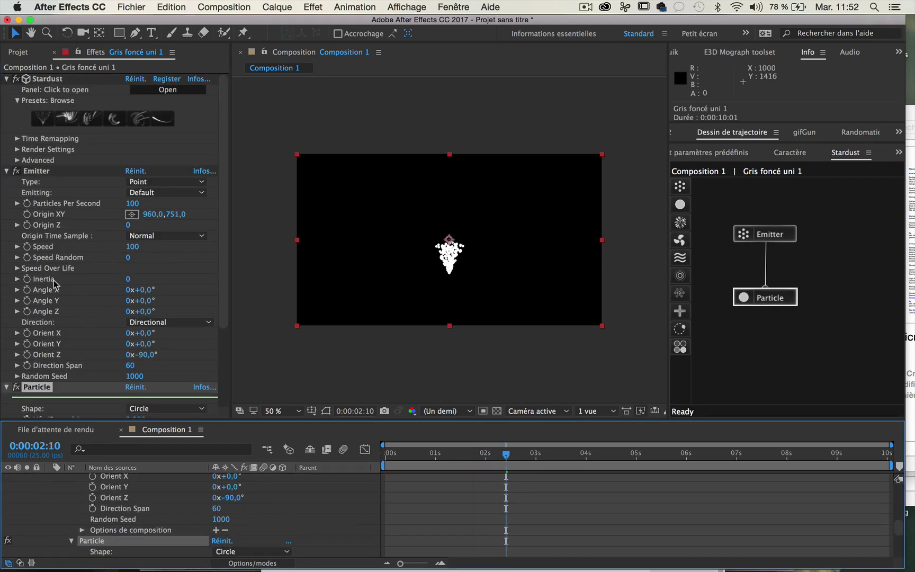
{"action": "scroll", "coordinate": [55, 284], "scroll_direction": "down", "scroll_amount": 4}
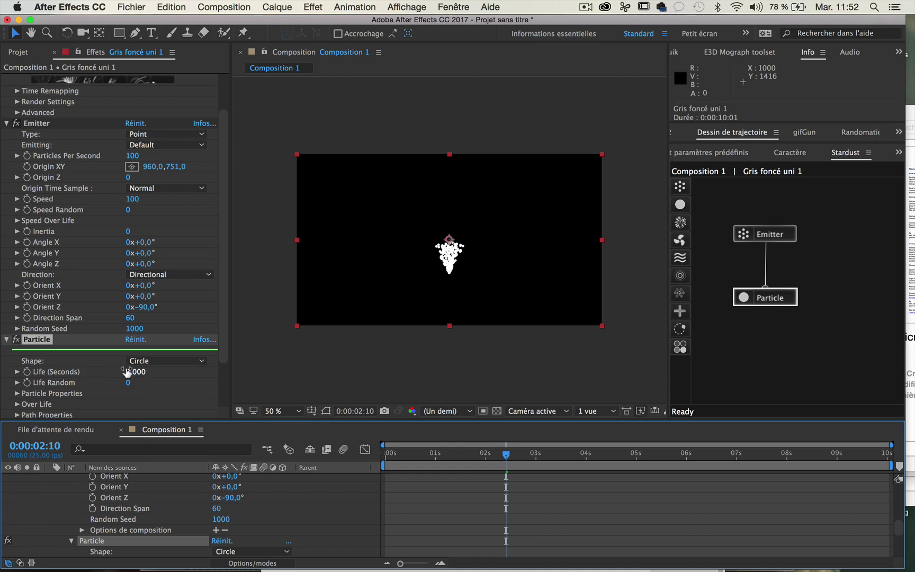
{"action": "left_click_drag", "start_coordinate": [127, 373], "coordinate": [129, 368]}
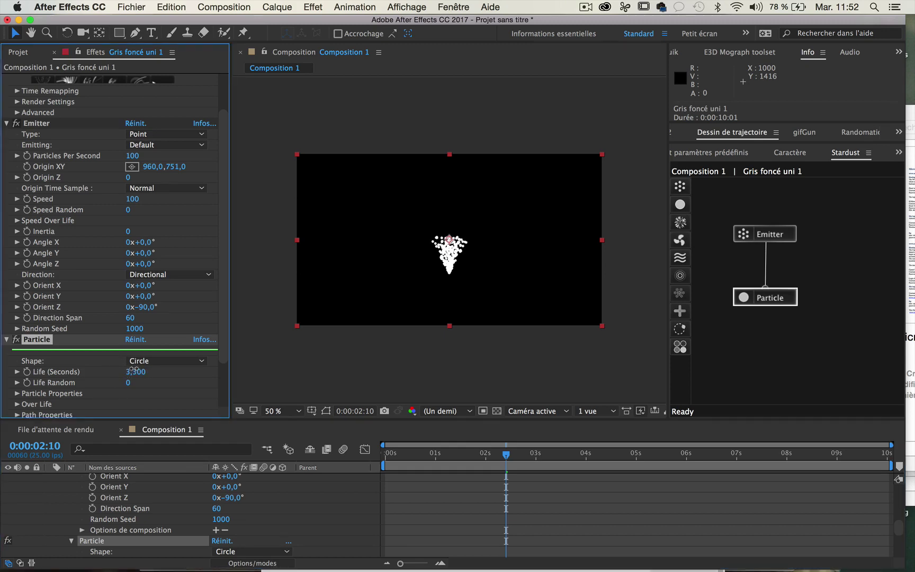
{"action": "left_click_drag", "start_coordinate": [506, 456], "coordinate": [515, 471]}
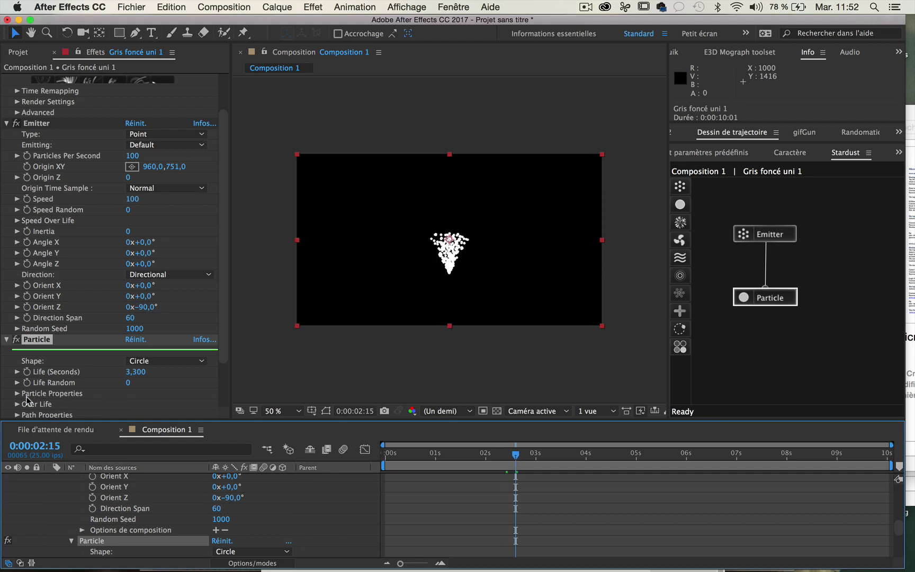
Step: Expand Particle Properties and set particle Size to 3 pixels
{"action": "scroll", "coordinate": [12, 402], "scroll_direction": "down", "scroll_amount": 2}
{"action": "scroll", "coordinate": [16, 394], "scroll_direction": "down", "scroll_amount": 3}
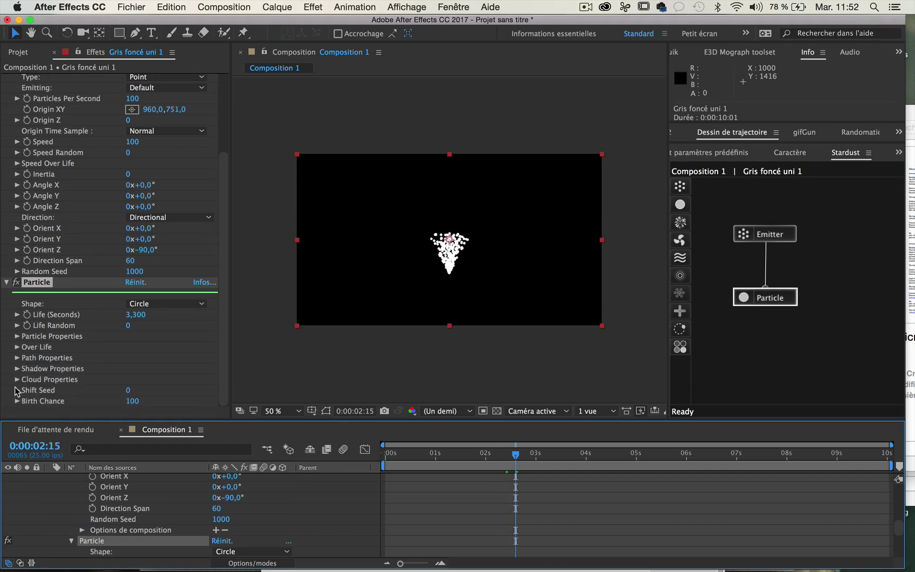
{"action": "left_click", "coordinate": [16, 336]}
{"action": "scroll", "coordinate": [28, 317], "scroll_direction": "down", "scroll_amount": 5}
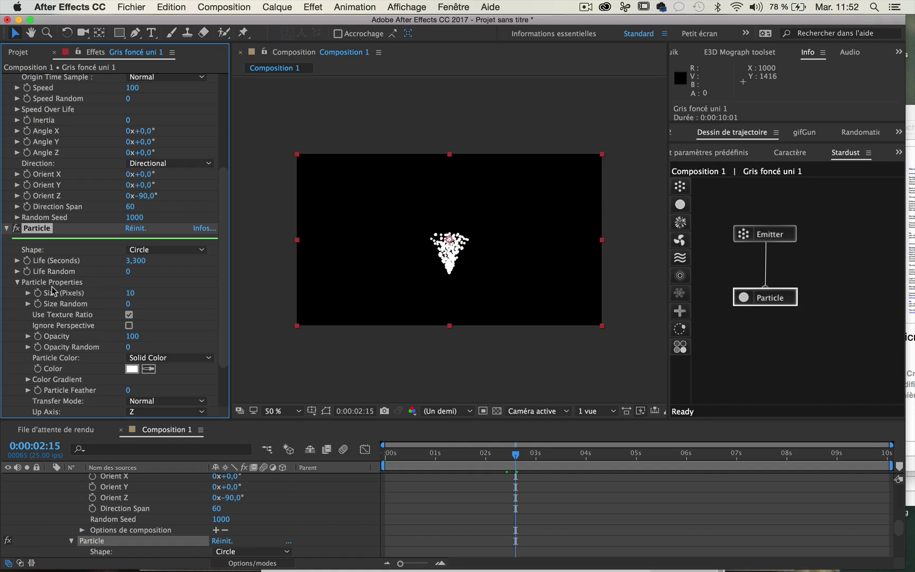
{"action": "left_click", "coordinate": [127, 292]}
{"action": "type", "text": "3"}
{"action": "key", "text": "Return"}
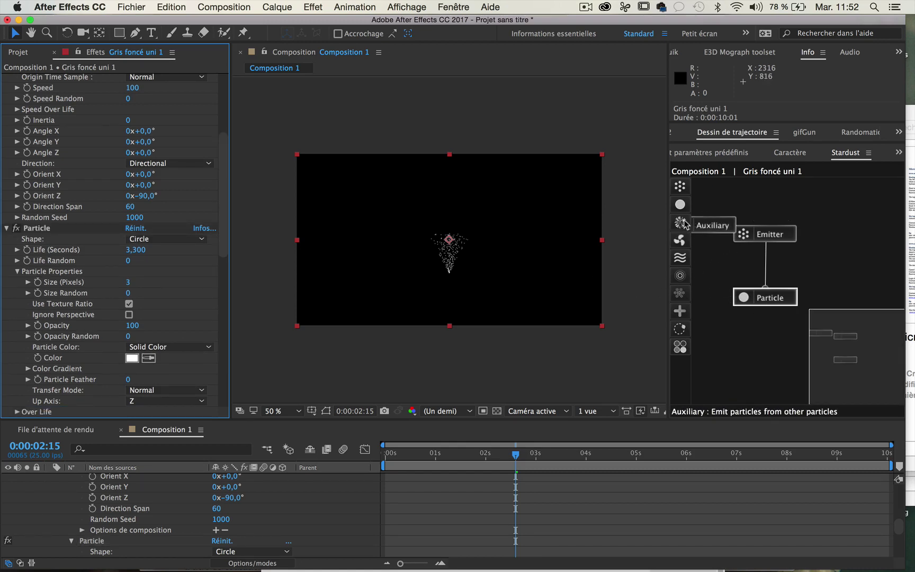
Step: Add an Auxiliary node beside Emitter and link its output to the Particle node
{"action": "mouse_move", "coordinate": [686, 224]}
{"action": "left_mouse_down"}
{"action": "mouse_move", "coordinate": [837, 269]}
{"action": "mouse_move", "coordinate": [765, 243]}
{"action": "left_mouse_up"}
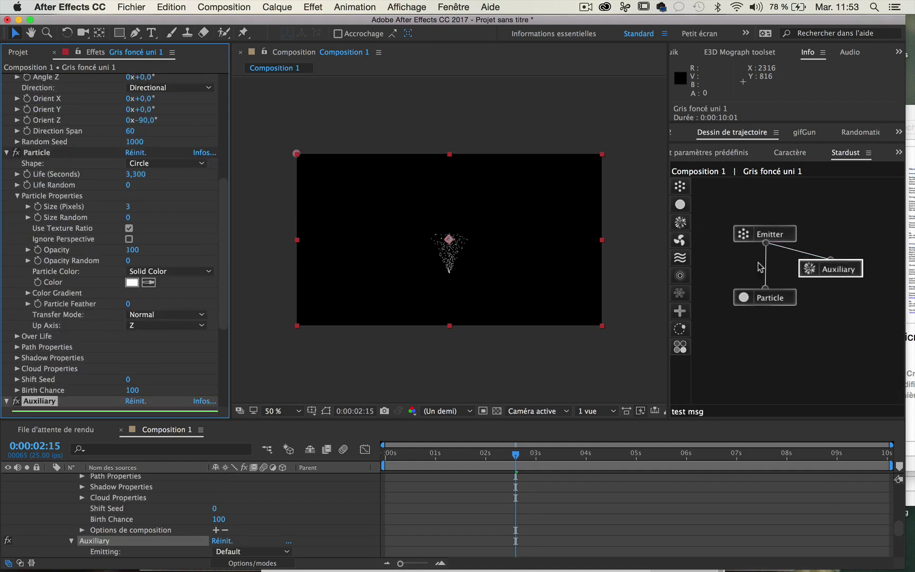
{"action": "left_click_drag", "start_coordinate": [833, 282], "coordinate": [848, 272]}
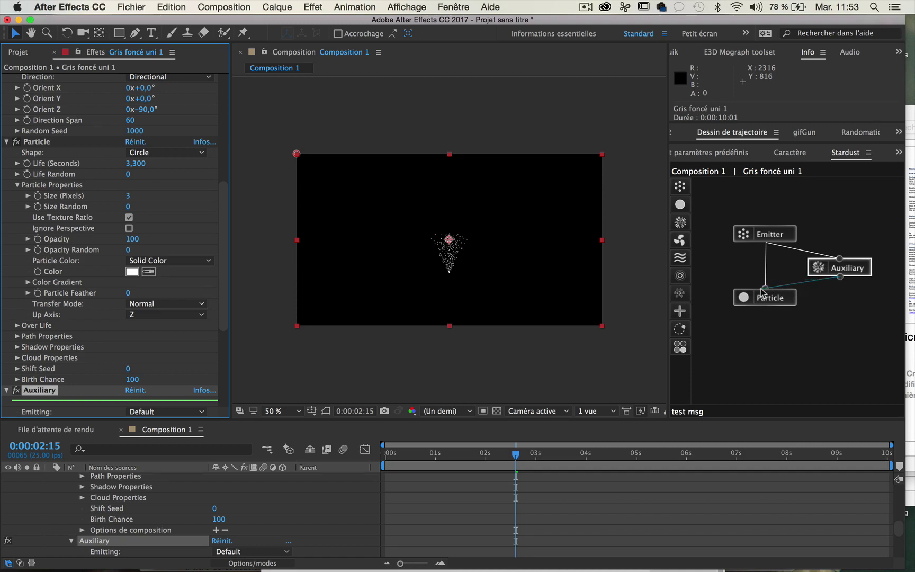
{"action": "left_click_drag", "start_coordinate": [843, 281], "coordinate": [765, 291]}
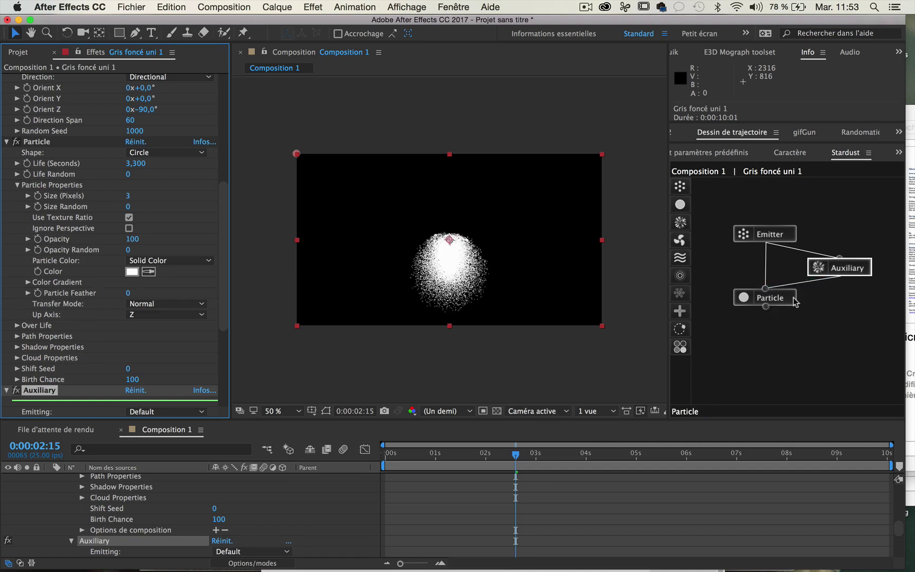
{"action": "left_click", "coordinate": [384, 454]}
Step: Preview the particle cloud, then set the Auxiliary emitter's Speed to 0
{"action": "key", "text": "space"}
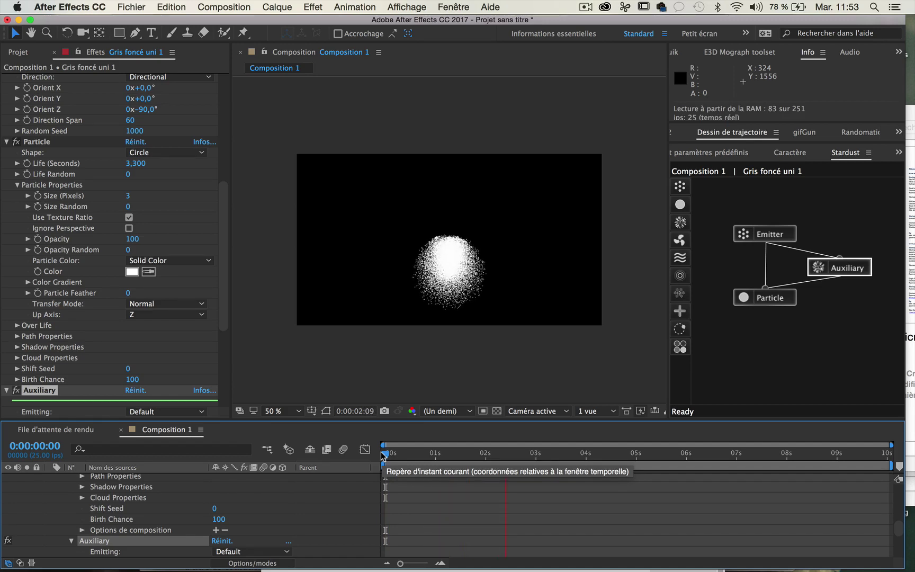
{"action": "key", "text": "space"}
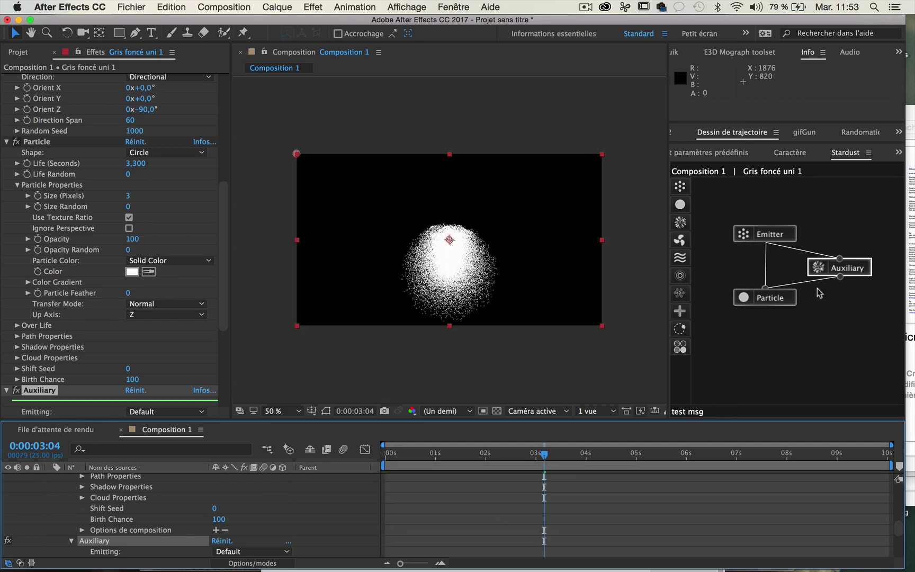
{"action": "scroll", "coordinate": [101, 325], "scroll_direction": "down", "scroll_amount": 2}
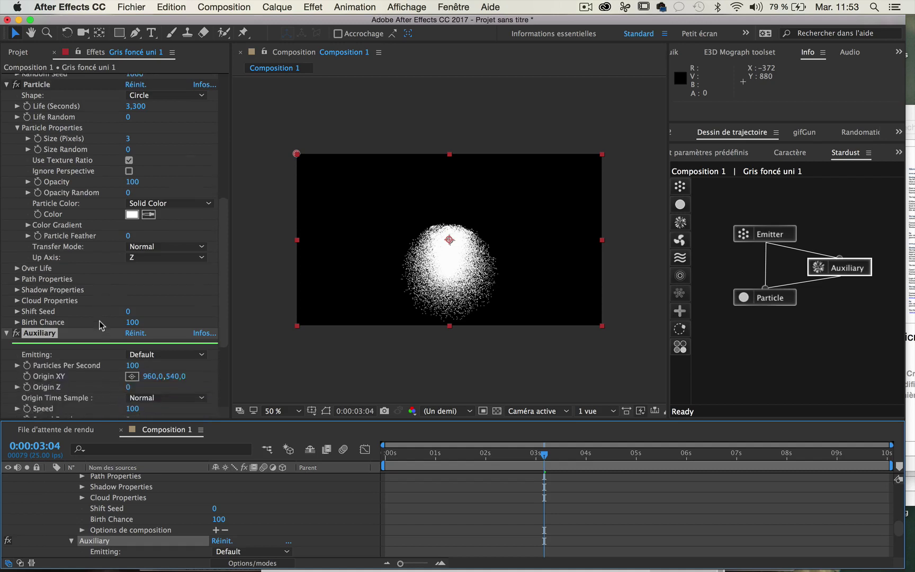
{"action": "scroll", "coordinate": [101, 325], "scroll_direction": "down", "scroll_amount": 2}
{"action": "scroll", "coordinate": [101, 324], "scroll_direction": "down", "scroll_amount": 1}
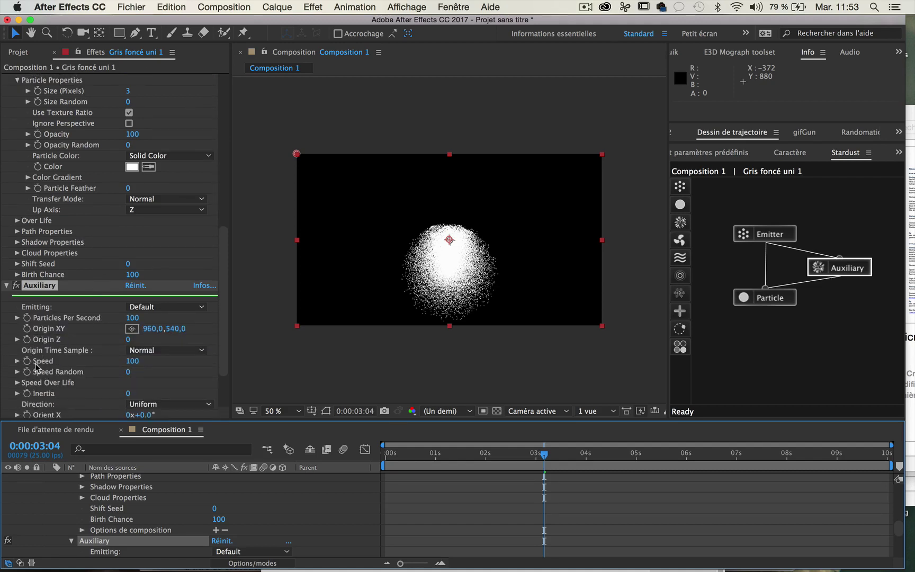
{"action": "left_click", "coordinate": [132, 362]}
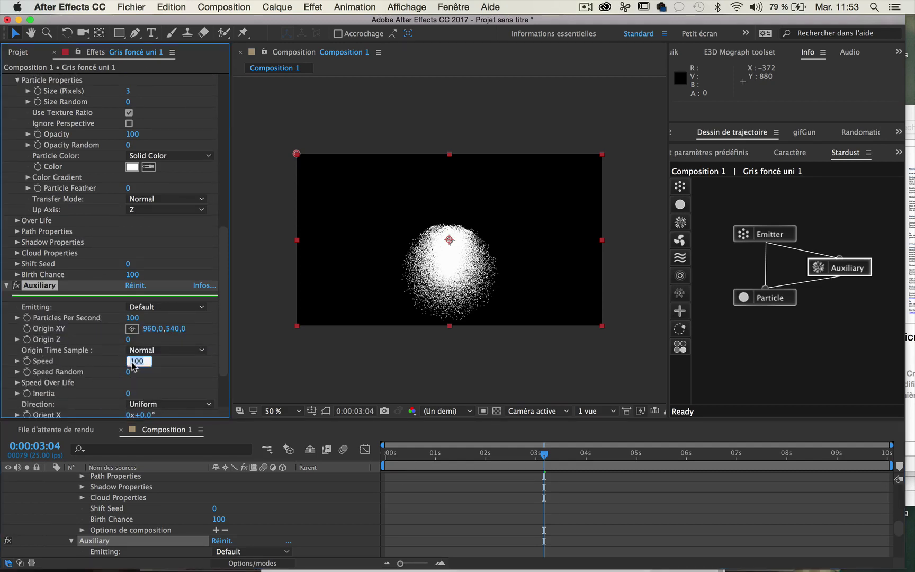
{"action": "type", "text": "0"}
{"action": "key", "text": "Return"}
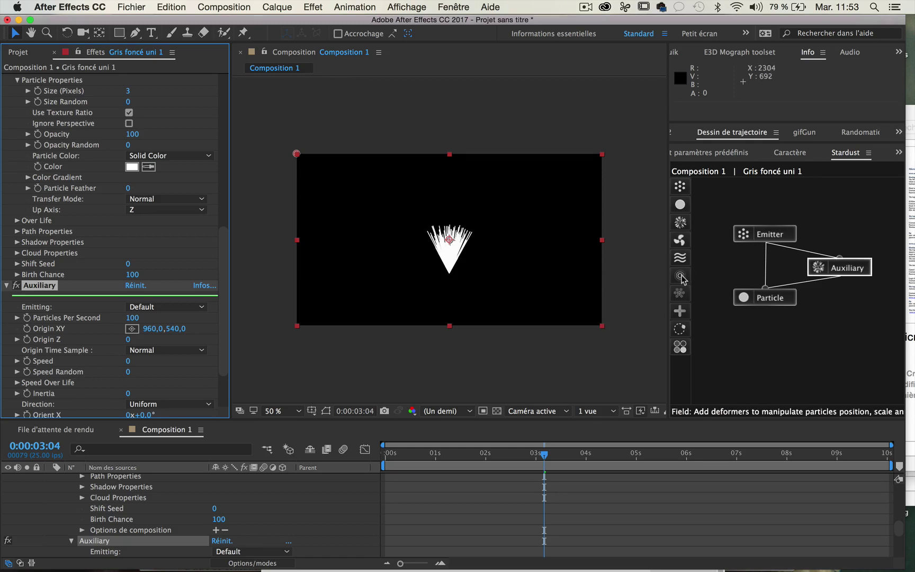
Step: Add a Sphere Field node and preview the streaks forming a globe, stopping at 4 s
{"action": "mouse_move", "coordinate": [681, 277]}
{"action": "left_mouse_down"}
{"action": "mouse_move", "coordinate": [764, 349]}
{"action": "mouse_move", "coordinate": [824, 337]}
{"action": "left_mouse_up"}
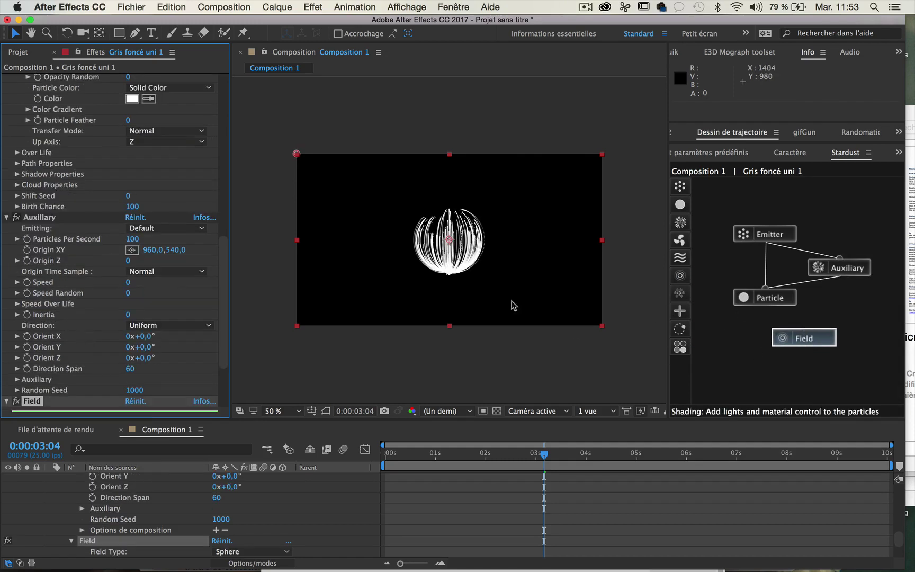
{"action": "key", "text": "space"}
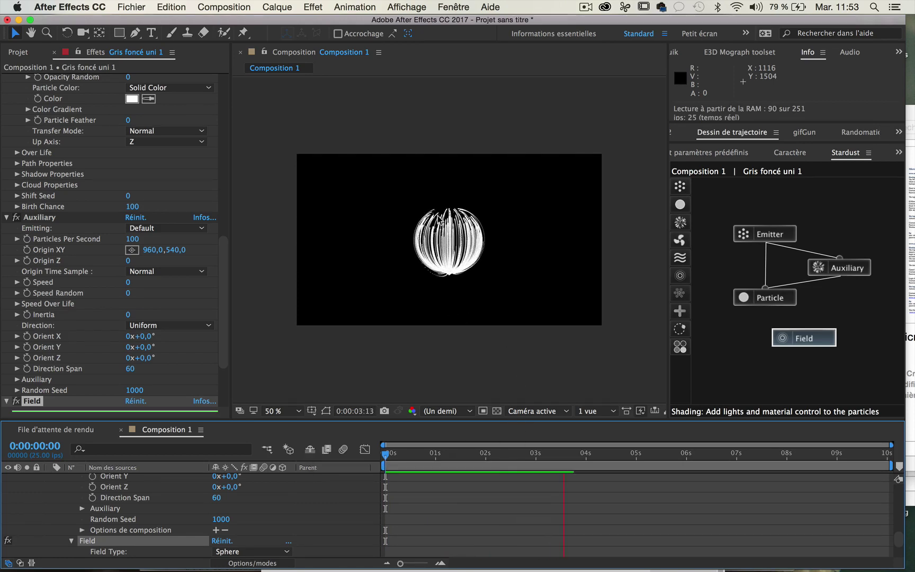
{"action": "key", "text": "space"}
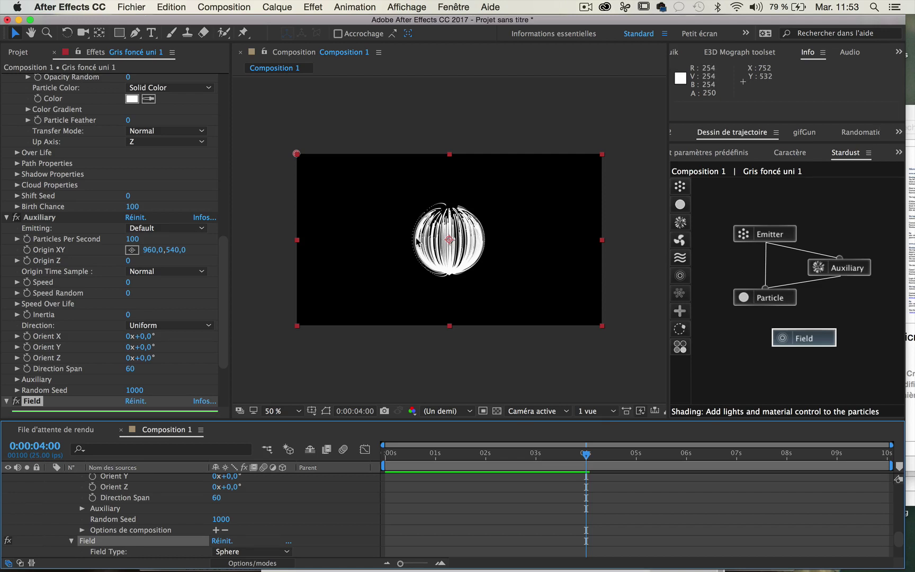
Step: Set Emitter Particles Per Second to 20, then 10, and scrub to review the sparse streaks
{"action": "left_click", "coordinate": [773, 236]}
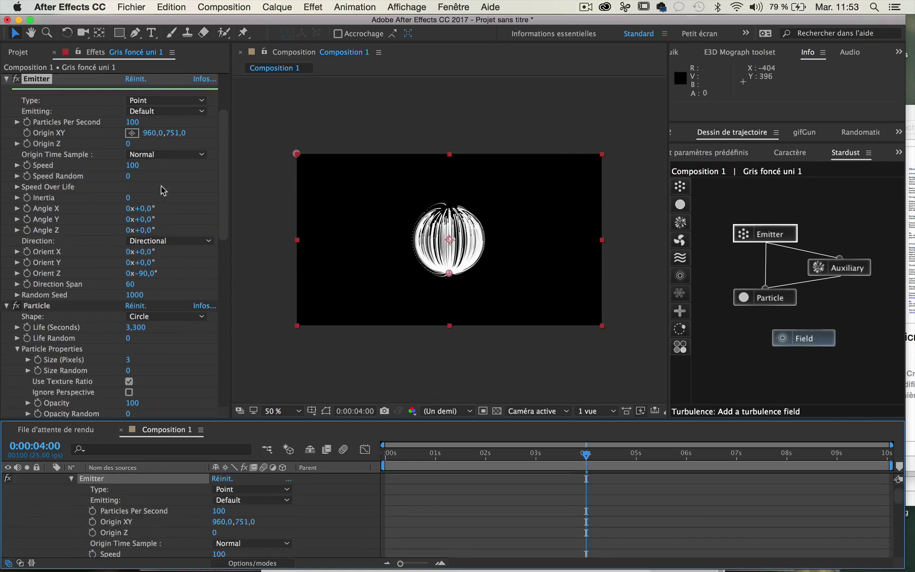
{"action": "left_click", "coordinate": [127, 122]}
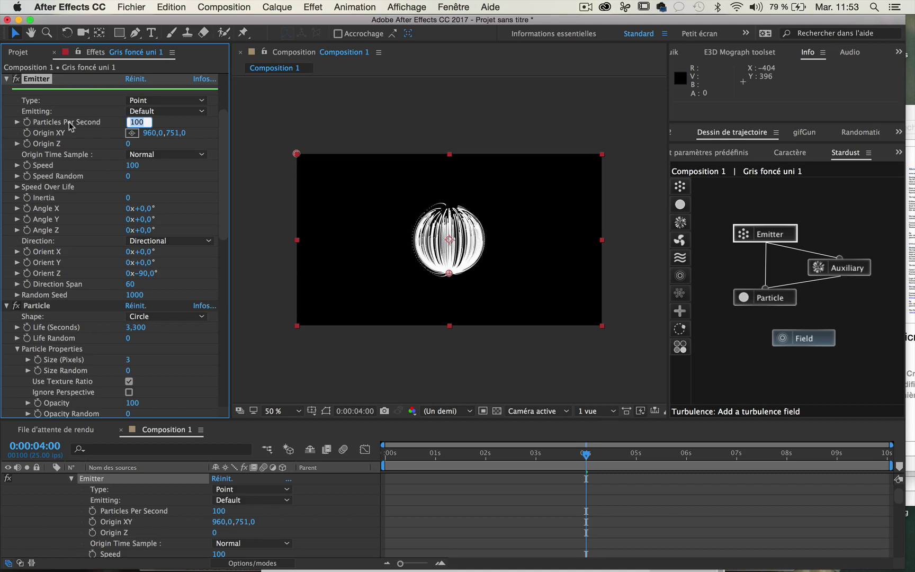
{"action": "type", "text": "20"}
{"action": "key", "text": "Return"}
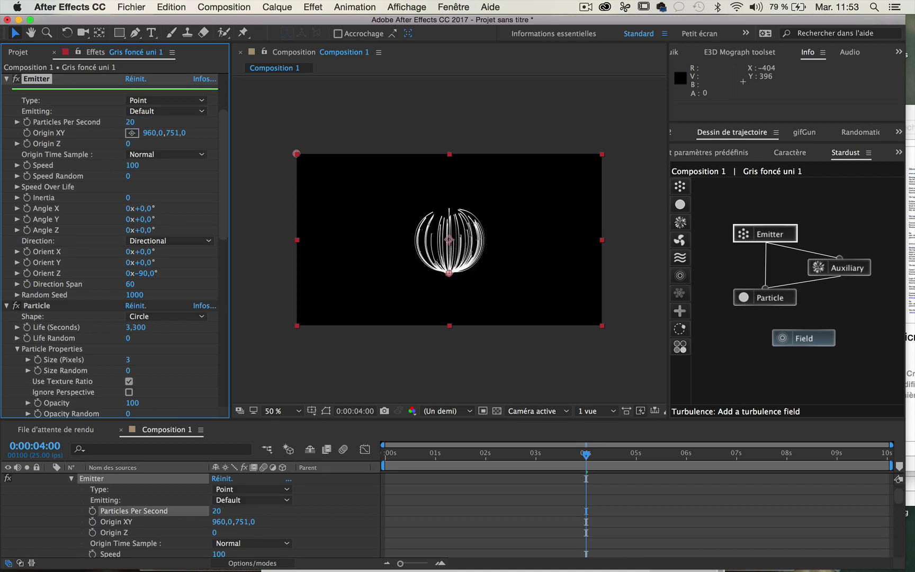
{"action": "left_click", "coordinate": [130, 122]}
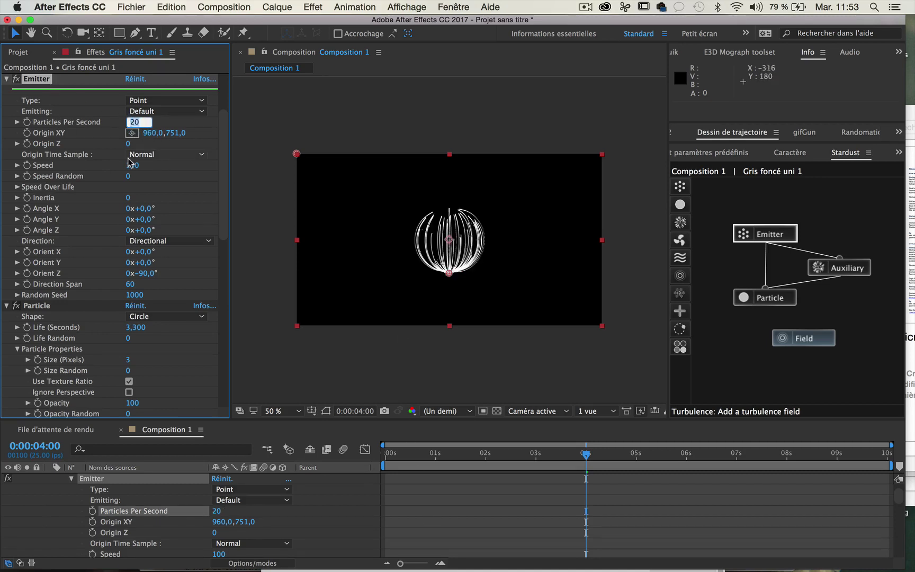
{"action": "type", "text": "10"}
{"action": "key", "text": "Return"}
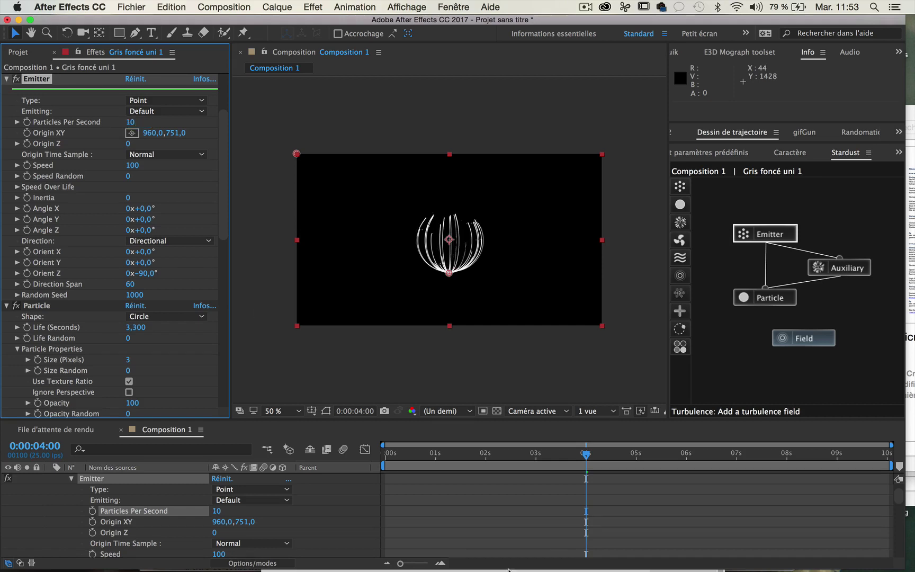
{"action": "mouse_move", "coordinate": [546, 455]}
{"action": "left_mouse_down"}
{"action": "mouse_move", "coordinate": [397, 454]}
{"action": "mouse_move", "coordinate": [566, 463]}
{"action": "left_mouse_up"}
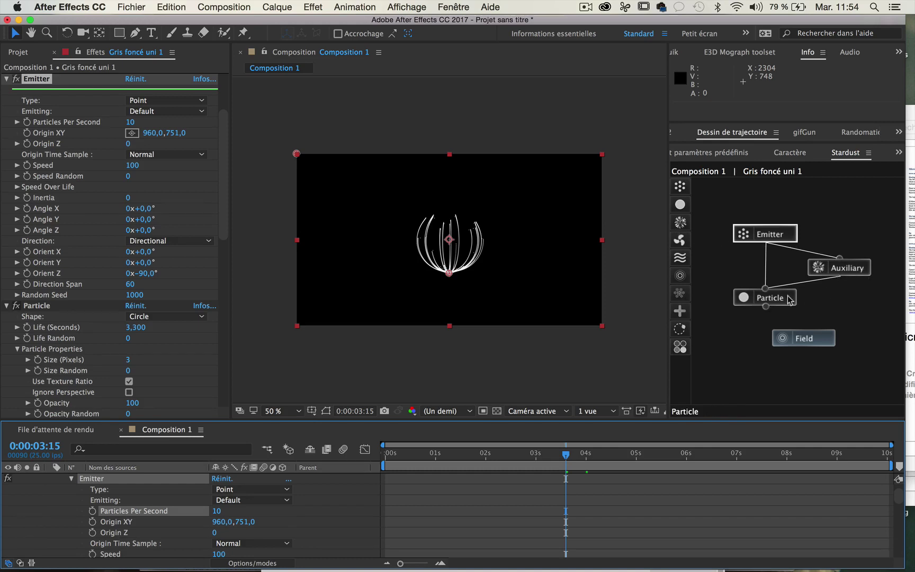
Step: Give the Stardust particles Size 7 and Opacity 30, viewing the comp at full resolution
{"action": "left_click_drag", "start_coordinate": [786, 302], "coordinate": [759, 316]}
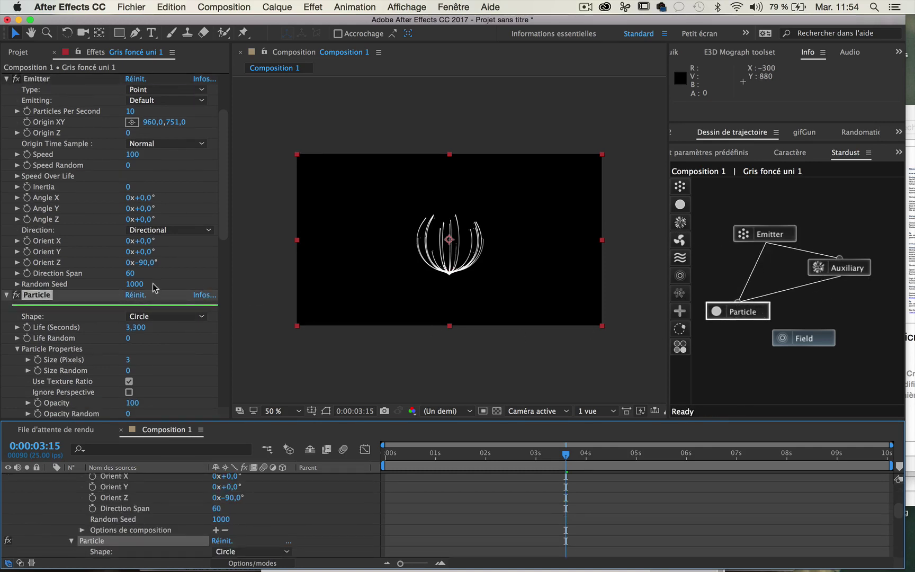
{"action": "scroll", "coordinate": [109, 313], "scroll_direction": "down", "scroll_amount": 1}
{"action": "scroll", "coordinate": [108, 312], "scroll_direction": "down", "scroll_amount": 4}
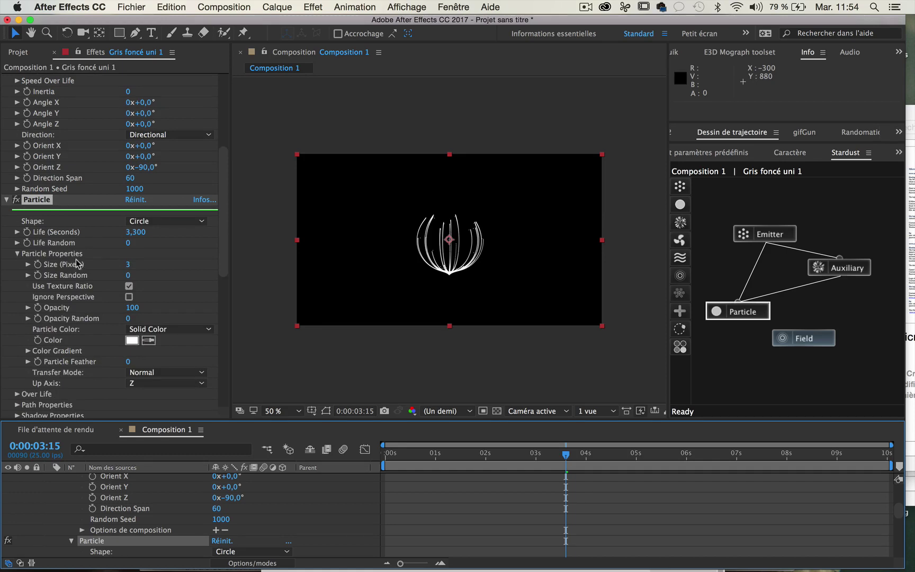
{"action": "left_click", "coordinate": [128, 264]}
{"action": "type", "text": "7"}
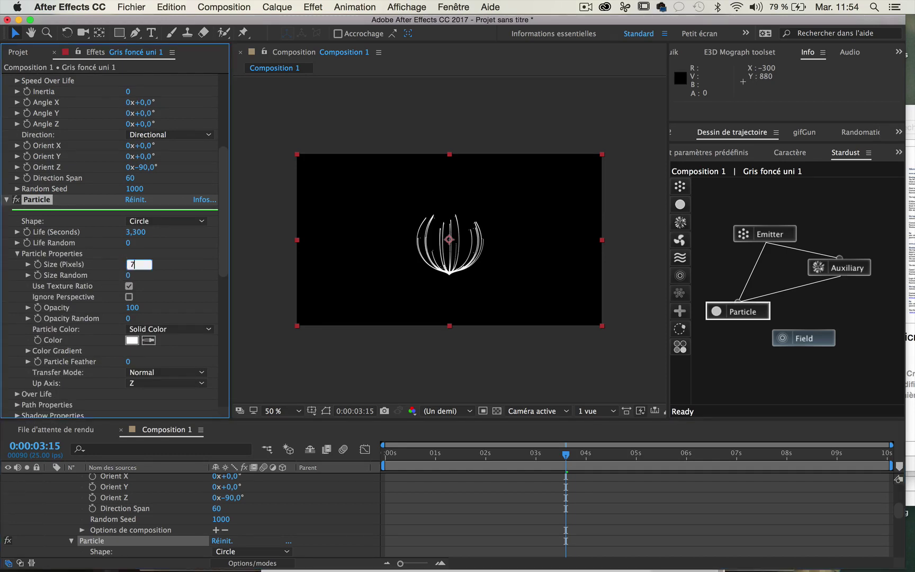
{"action": "key", "text": "Return"}
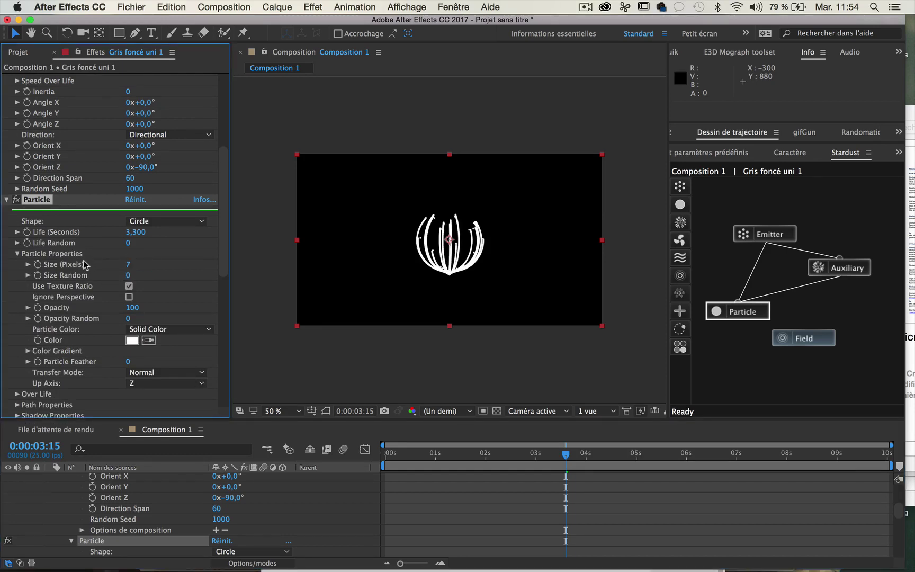
{"action": "key", "text": "/"}
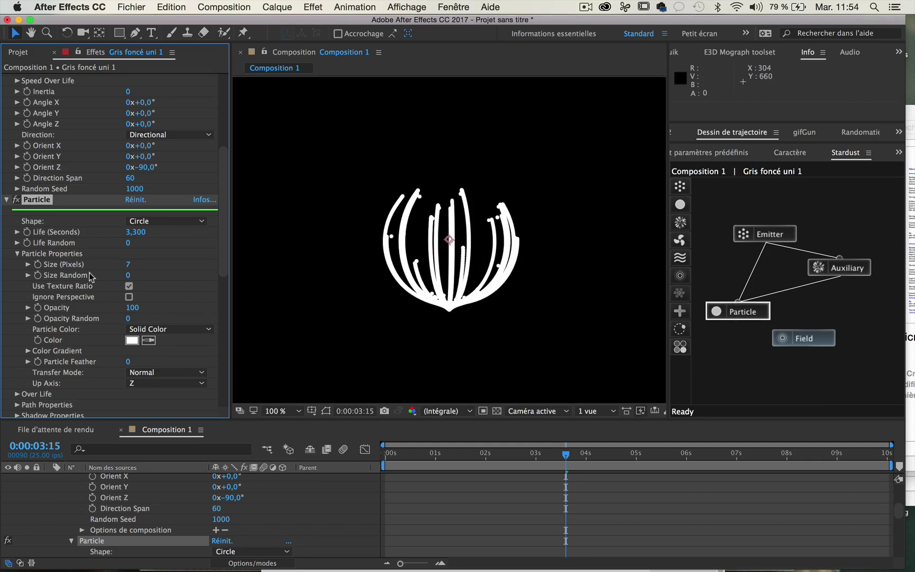
{"action": "scroll", "coordinate": [92, 277], "scroll_direction": "down", "scroll_amount": 6}
{"action": "left_click", "coordinate": [133, 241]}
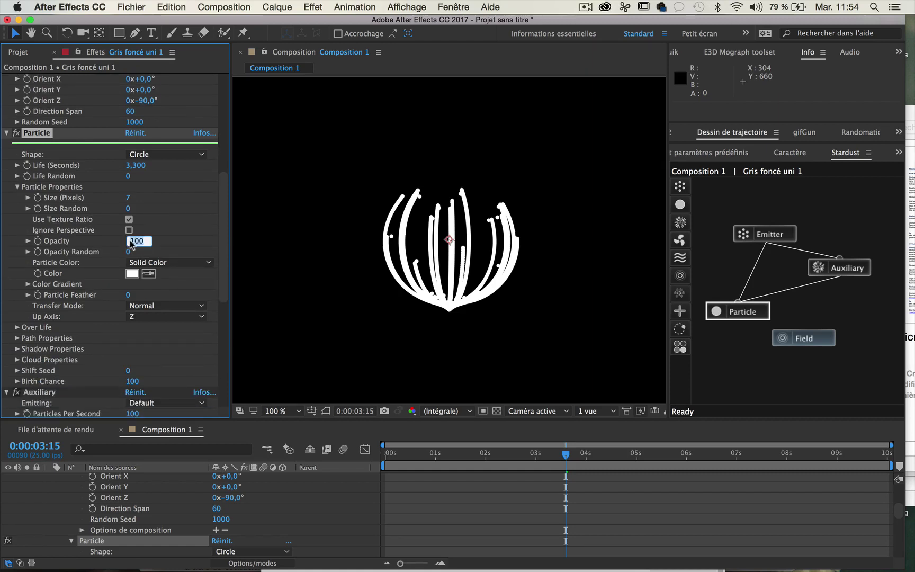
{"action": "type", "text": "30"}
{"action": "key", "text": "Return"}
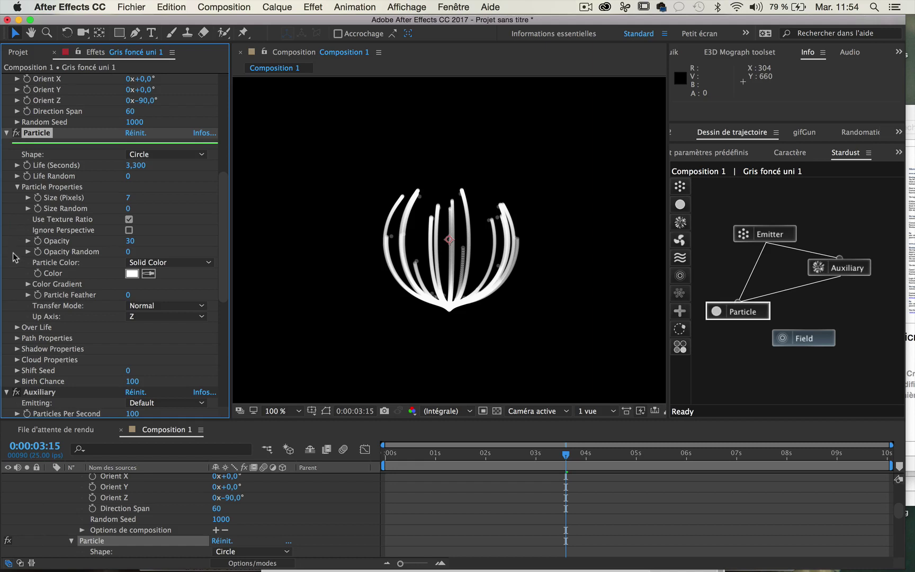
Step: Reshape the Over Life Size curve to start near zero with a midpoint added
{"action": "left_click", "coordinate": [16, 186]}
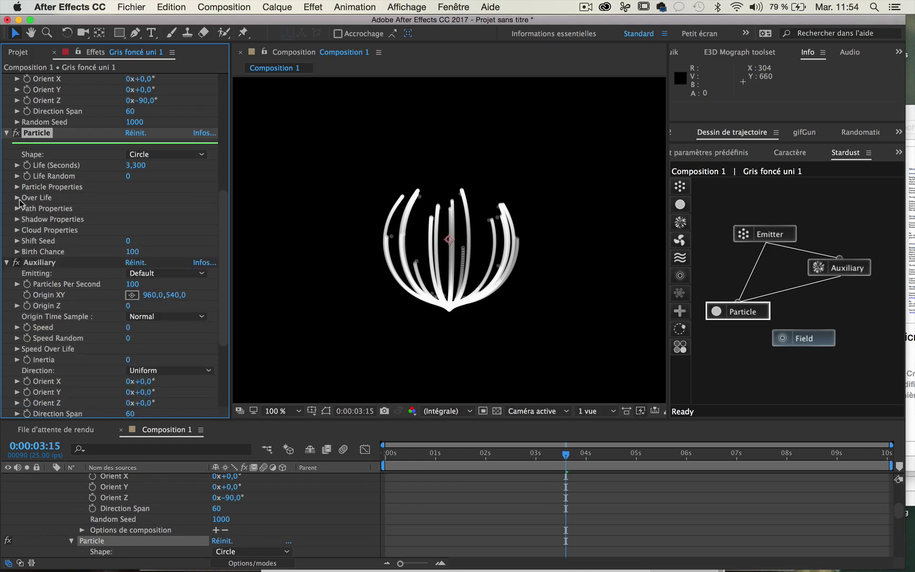
{"action": "left_click", "coordinate": [17, 198]}
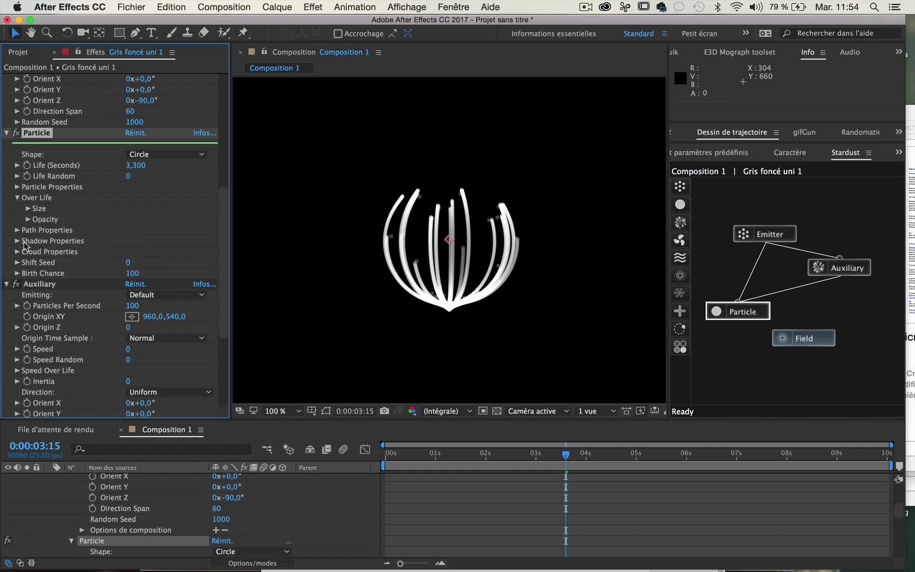
{"action": "left_click", "coordinate": [28, 208]}
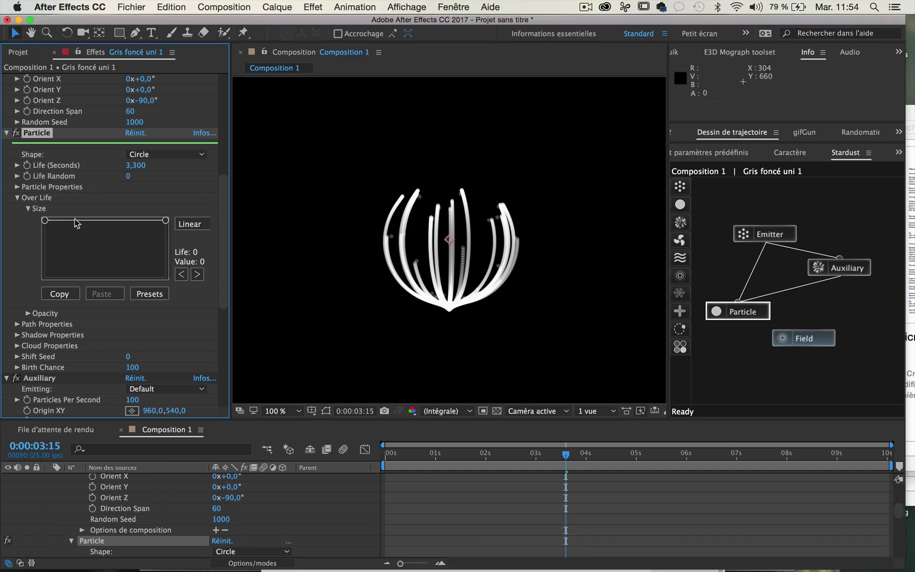
{"action": "left_click", "coordinate": [106, 222]}
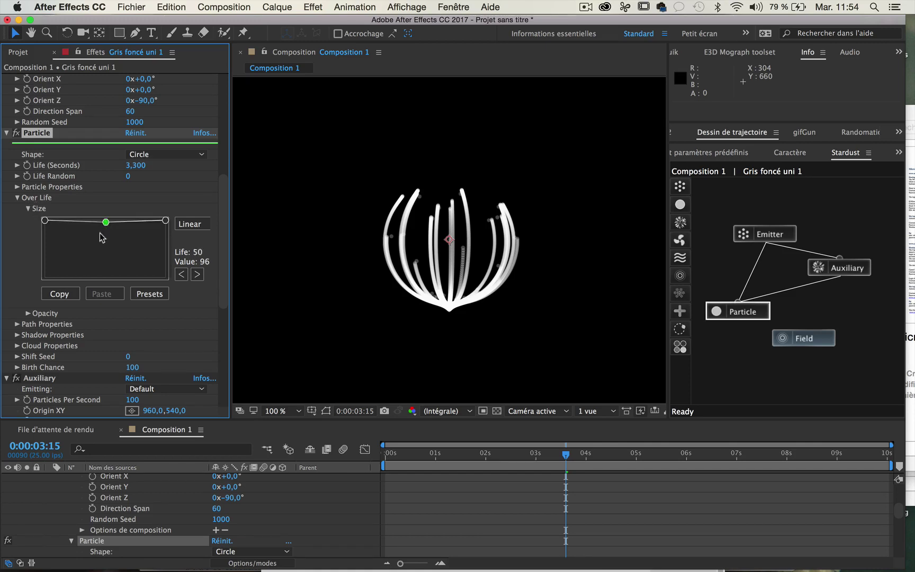
{"action": "left_click_drag", "start_coordinate": [45, 225], "coordinate": [45, 290]}
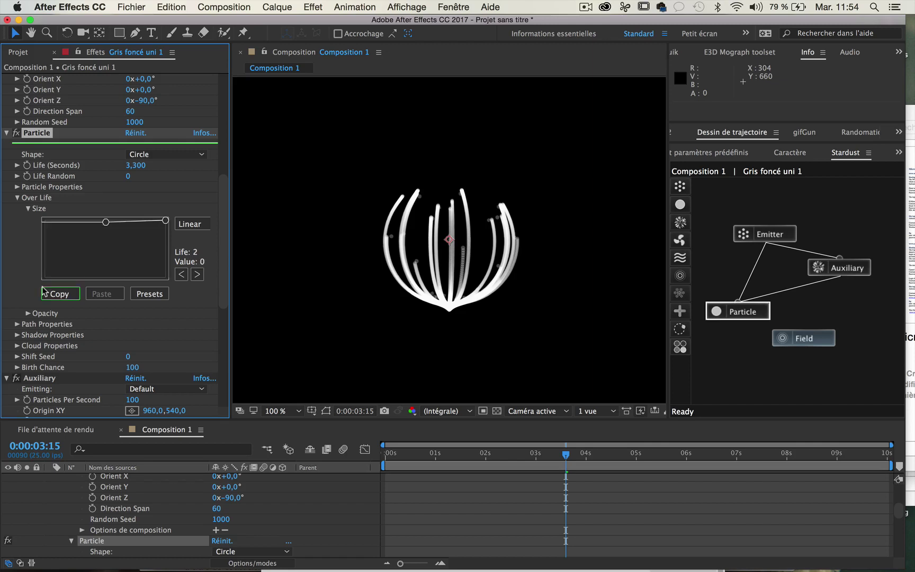
{"action": "left_click_drag", "start_coordinate": [51, 228], "coordinate": [45, 274]}
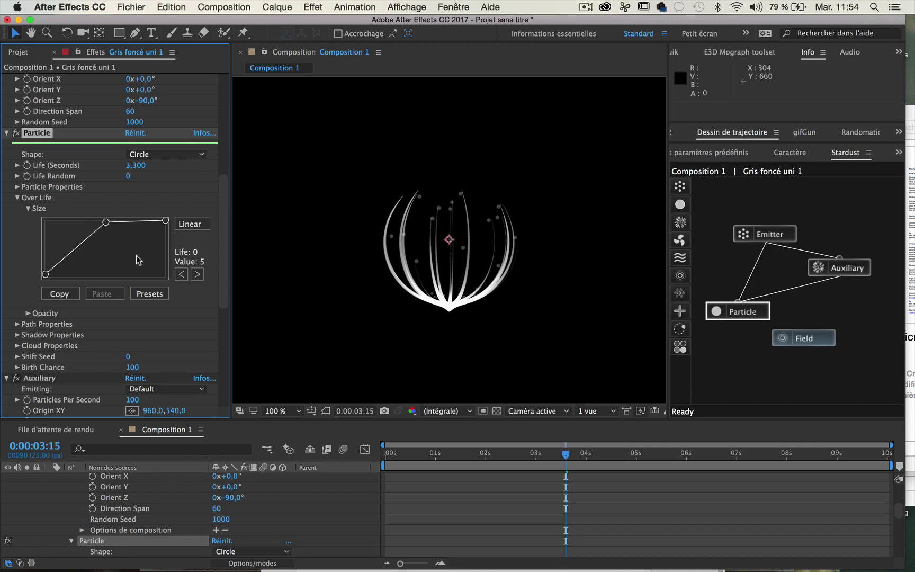
Step: Bend the Size curve into a smooth easing shape, trying freehand Draw mode then undoing it
{"action": "left_click_drag", "start_coordinate": [241, 248], "coordinate": [257, 247]}
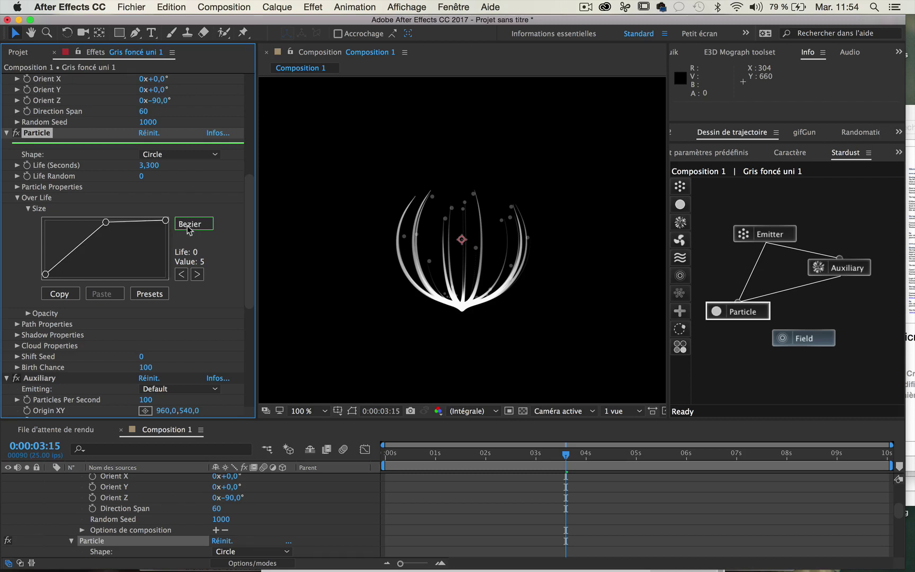
{"action": "left_click_drag", "start_coordinate": [147, 222], "coordinate": [138, 263]}
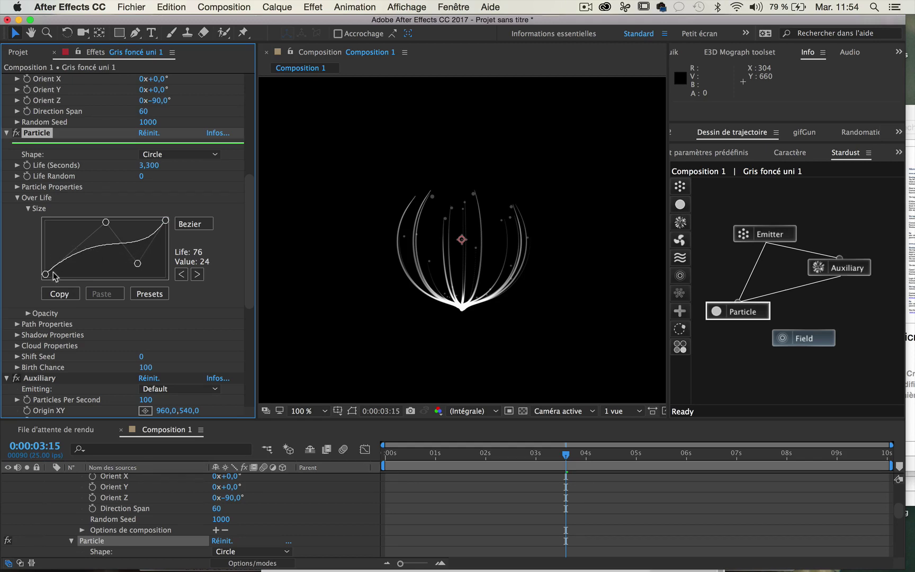
{"action": "left_click", "coordinate": [190, 228]}
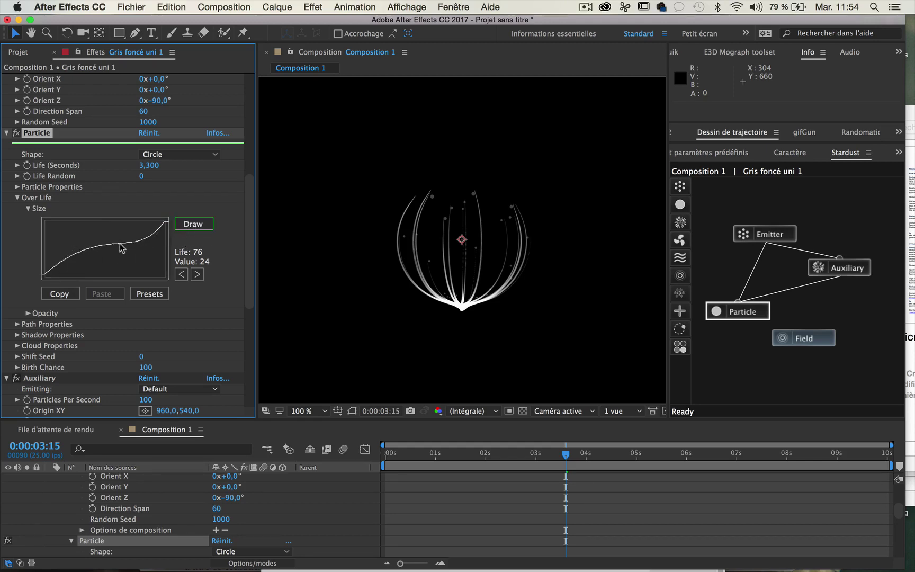
{"action": "left_click_drag", "start_coordinate": [78, 238], "coordinate": [155, 229]}
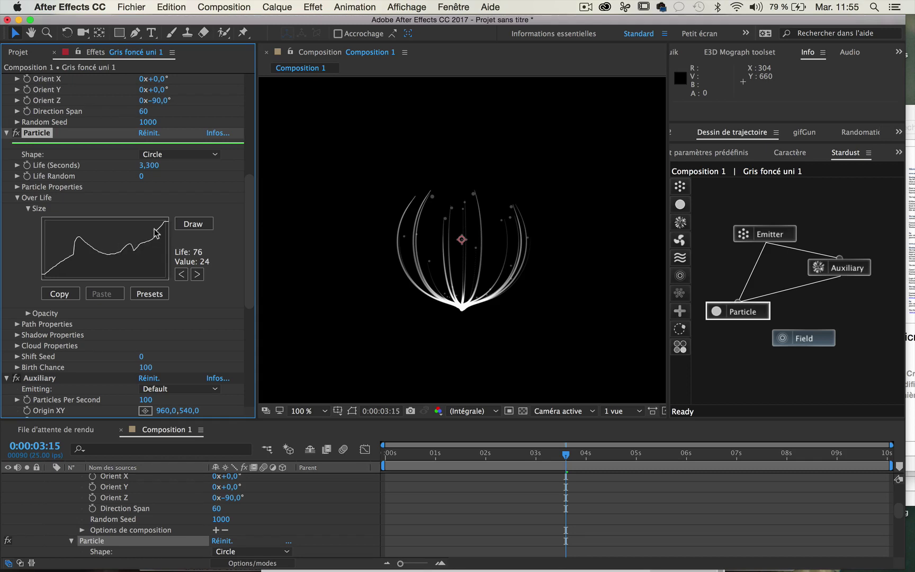
{"action": "key", "text": "super+z"}
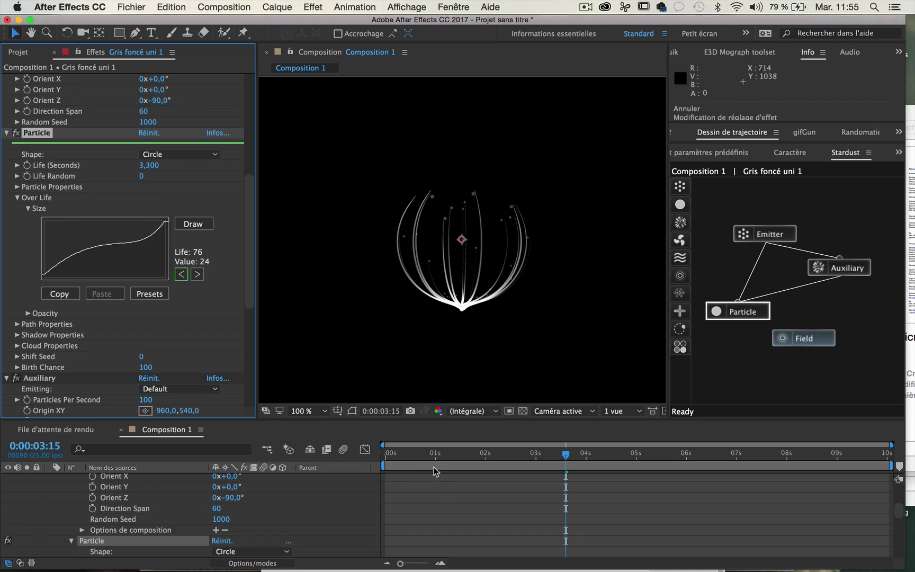
Step: Preview the animation from the start, then reshape the size curve and keep it smooth
{"action": "left_click", "coordinate": [377, 455]}
{"action": "key", "text": "space"}
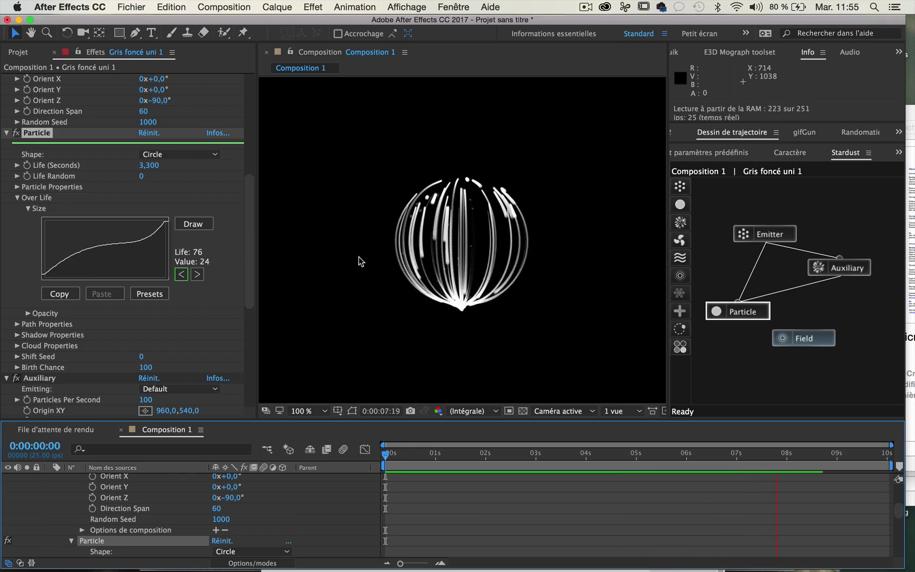
{"action": "key", "text": "space"}
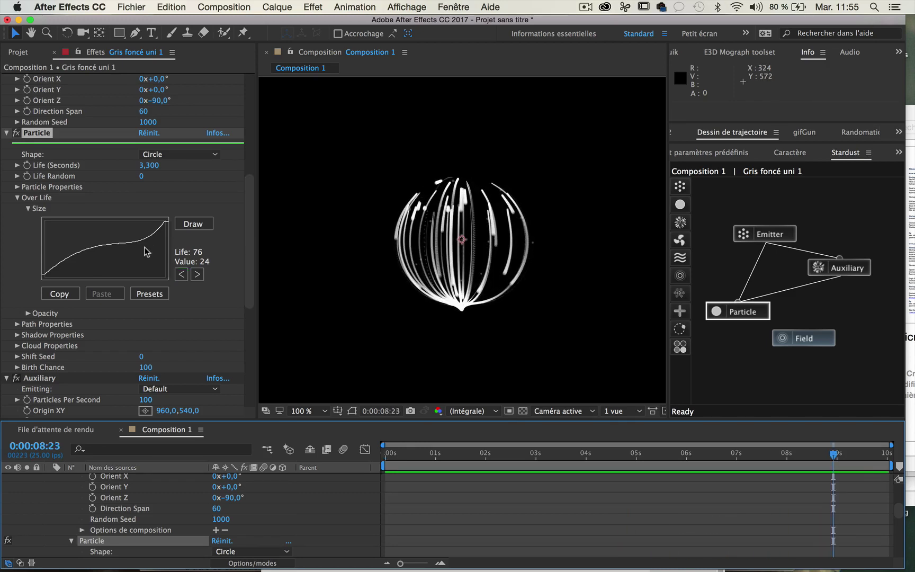
{"action": "scroll", "coordinate": [43, 263], "scroll_direction": "down", "scroll_amount": 1}
{"action": "left_click_drag", "start_coordinate": [43, 258], "coordinate": [151, 215]}
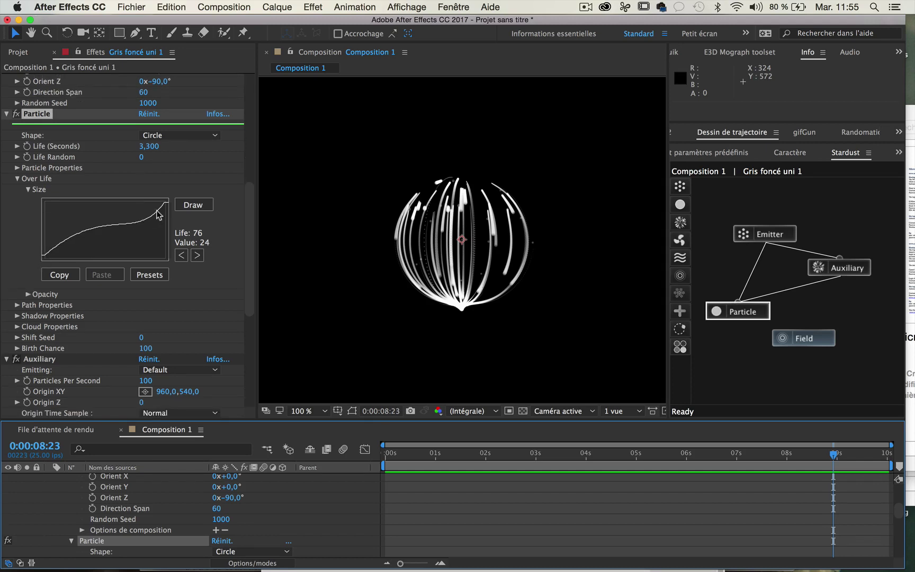
{"action": "left_click", "coordinate": [194, 205]}
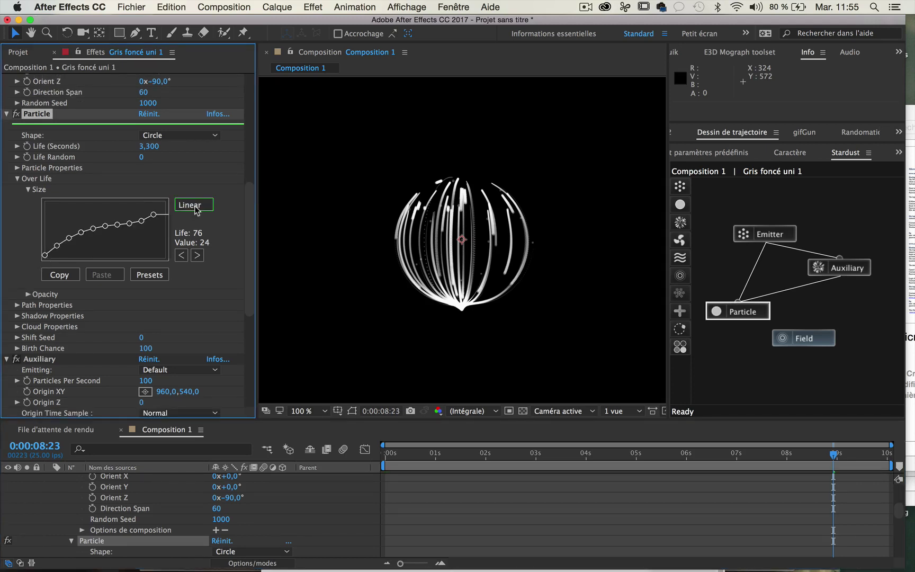
{"action": "left_click", "coordinate": [194, 207]}
{"action": "left_click", "coordinate": [195, 207]}
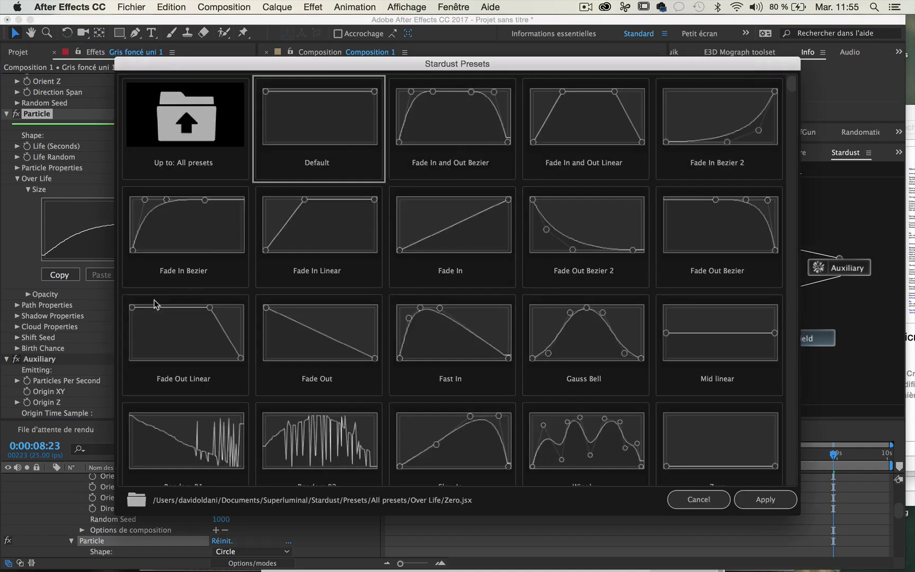
Step: Apply the Fade In and Out Linear size preset, delay its full-size point, and preview
{"action": "left_click", "coordinate": [149, 274]}
{"action": "left_click", "coordinate": [566, 122]}
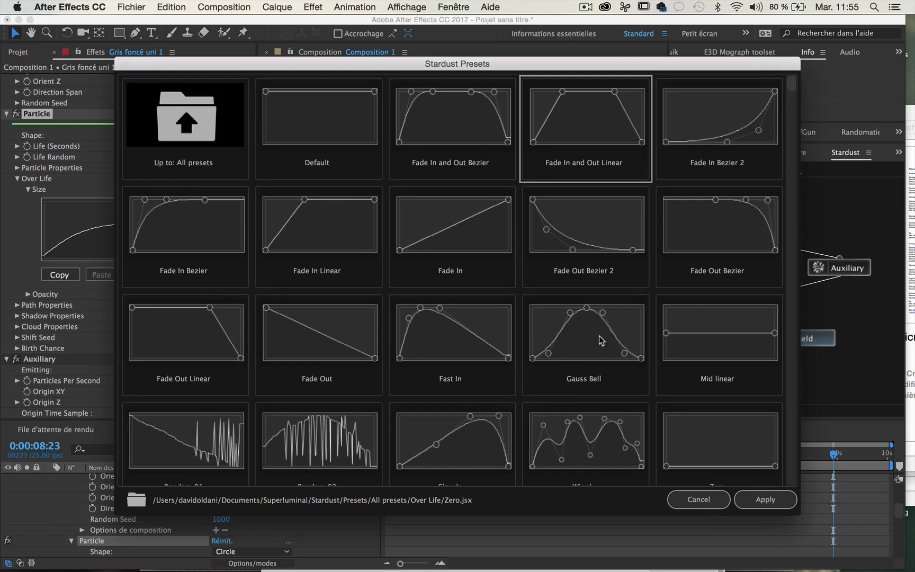
{"action": "left_click", "coordinate": [760, 501]}
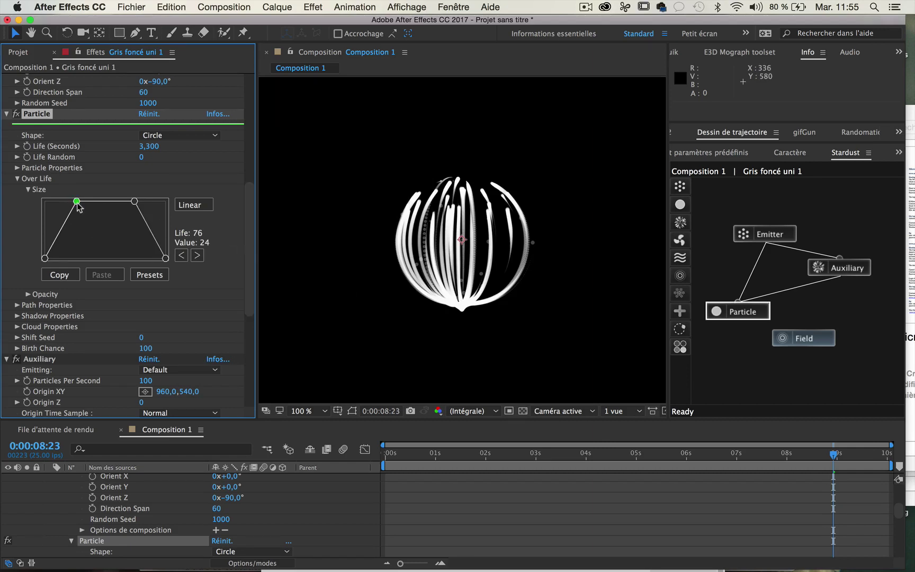
{"action": "left_click_drag", "start_coordinate": [77, 203], "coordinate": [118, 202]}
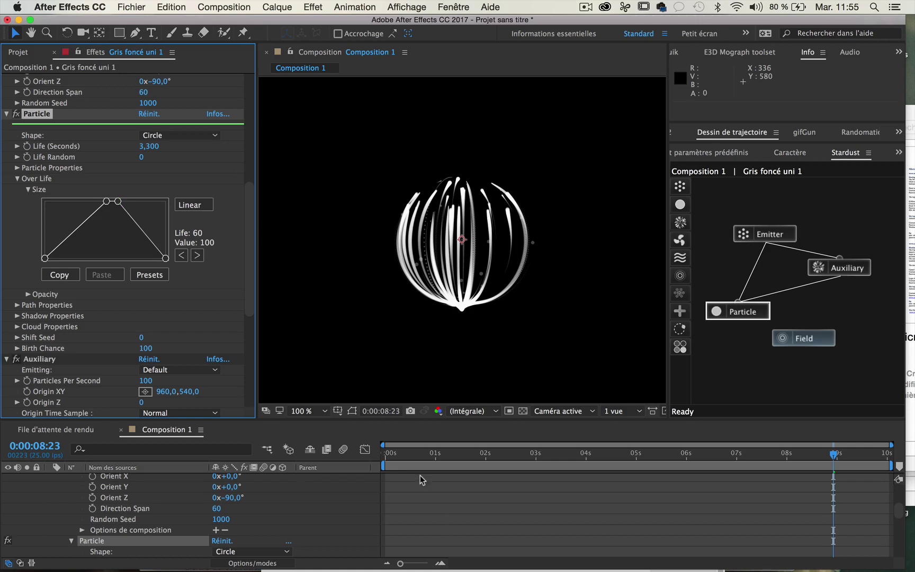
{"action": "key", "text": "space"}
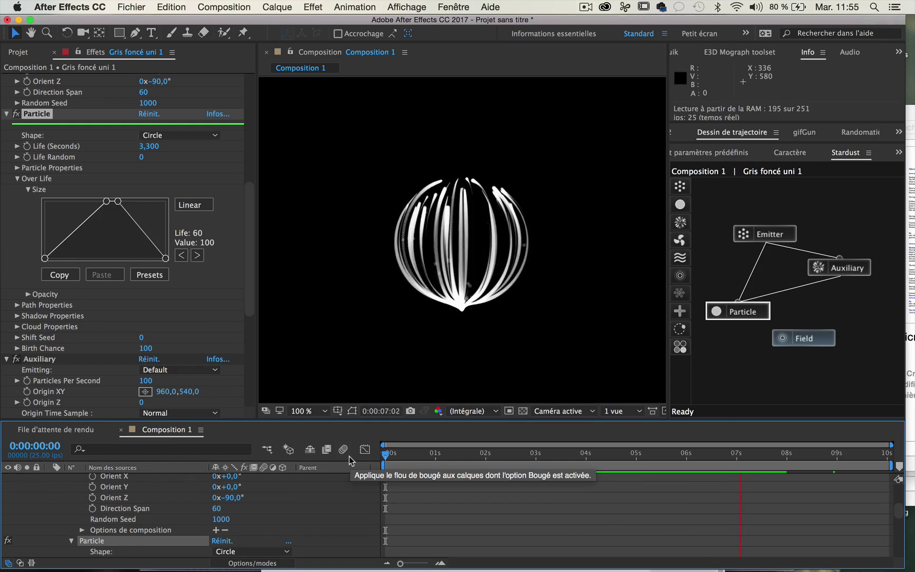
{"action": "key", "text": "space"}
Step: Cut the emitter to 5 particles per second and bring up Save As
{"action": "left_click", "coordinate": [789, 234]}
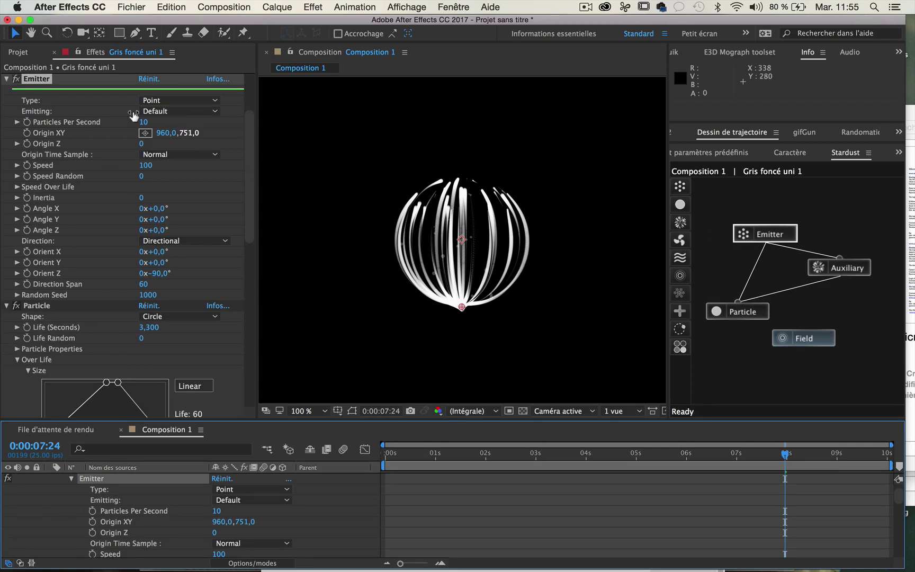
{"action": "left_click", "coordinate": [146, 123]}
{"action": "type", "text": "5"}
{"action": "key", "text": "Return"}
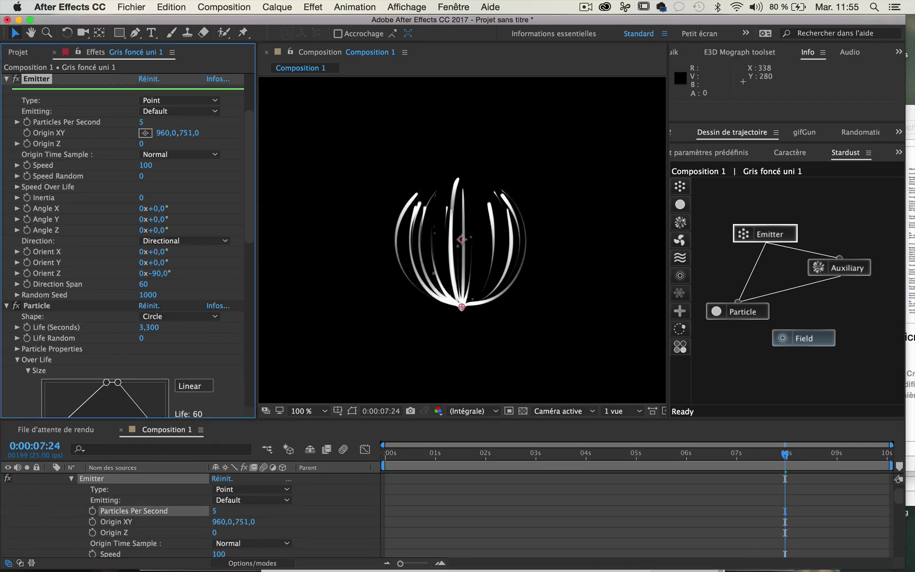
{"action": "key", "text": "super+s"}
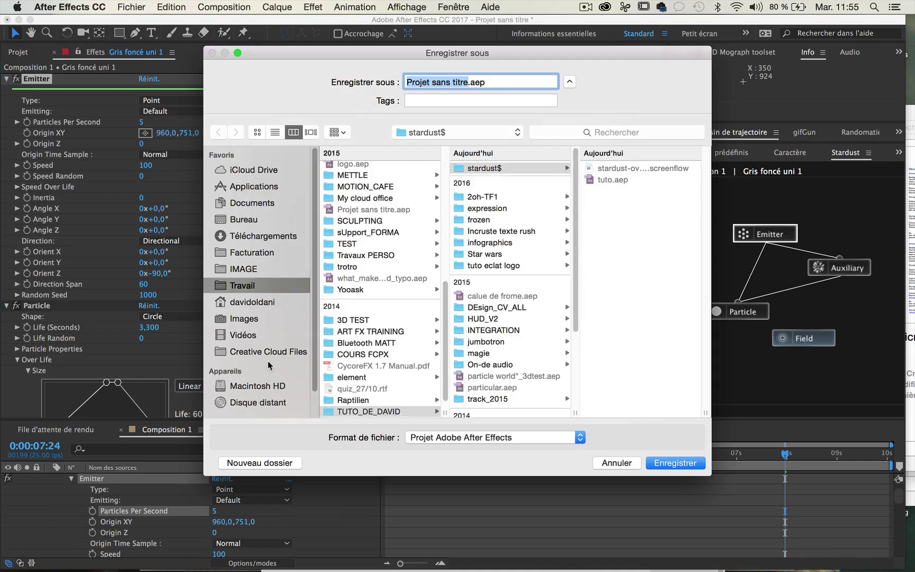
Step: Save the project as flower-tuto.aep in the stardust$ folder
{"action": "type", "text": "flower-t"}
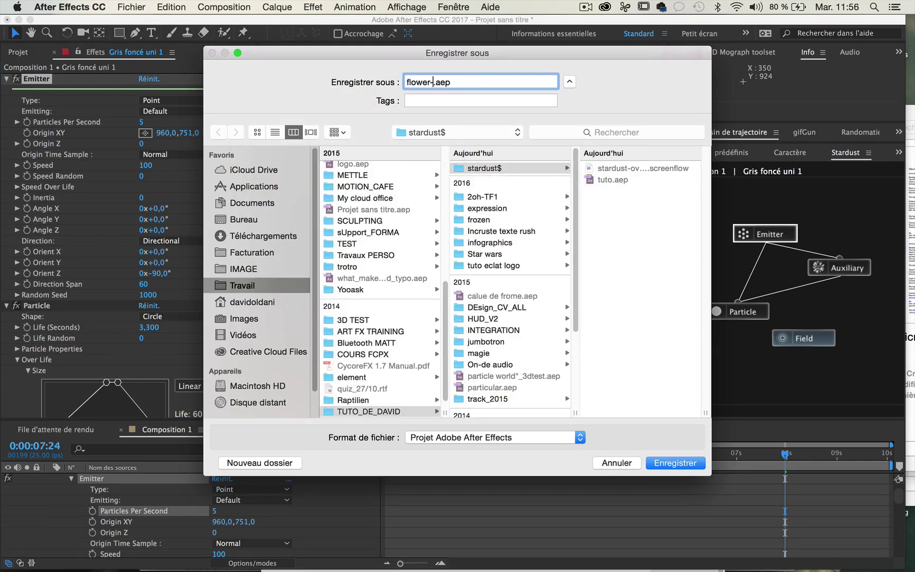
{"action": "type", "text": "uto"}
{"action": "key", "text": "Return"}
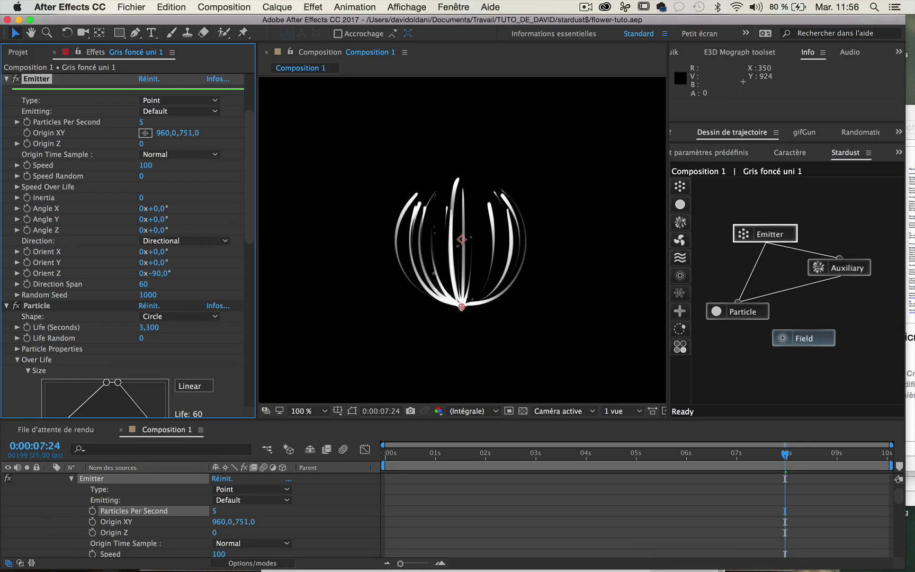
Step: Check the Motion Blur options under Stardust Render Settings, then collapse the effect's top section
{"action": "scroll", "coordinate": [40, 153], "scroll_direction": "up", "scroll_amount": 5}
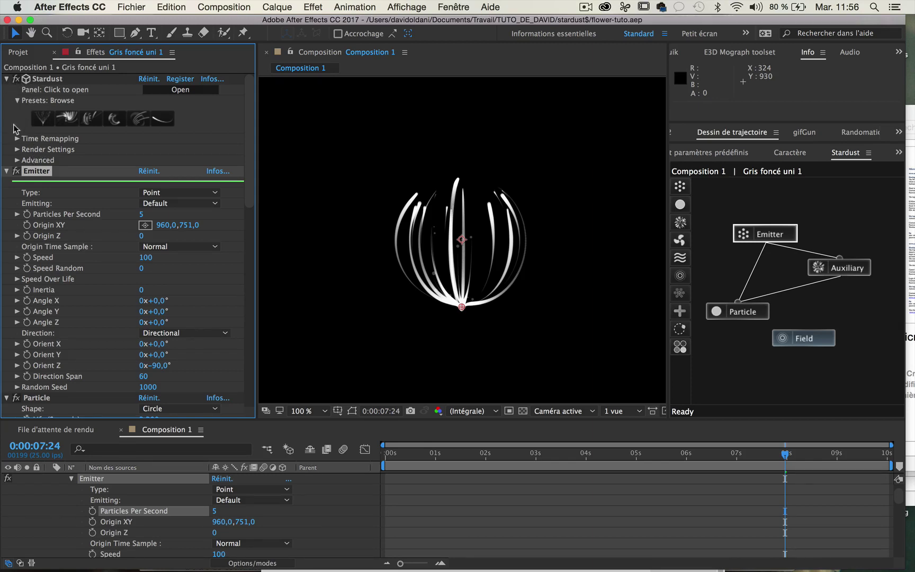
{"action": "left_click", "coordinate": [17, 150]}
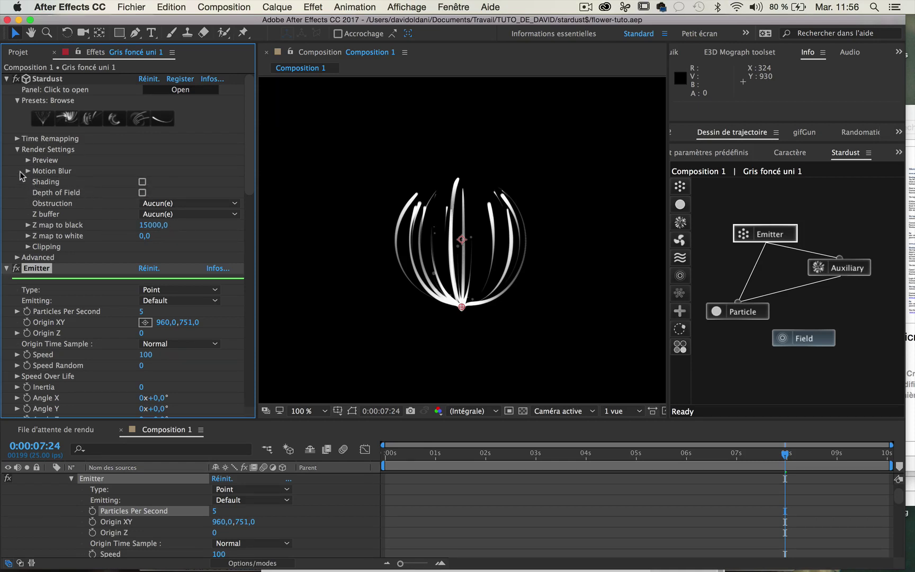
{"action": "left_click", "coordinate": [28, 171]}
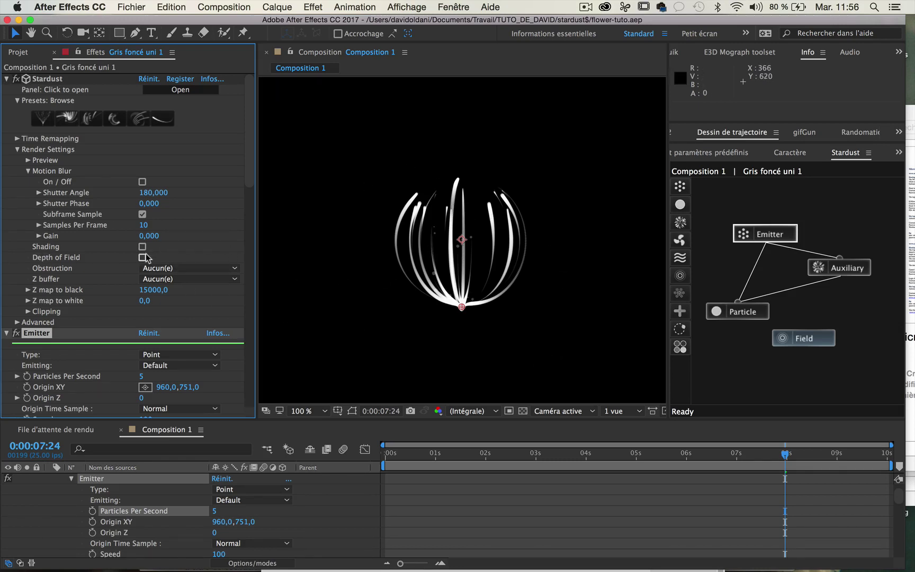
{"action": "left_click", "coordinate": [7, 79]}
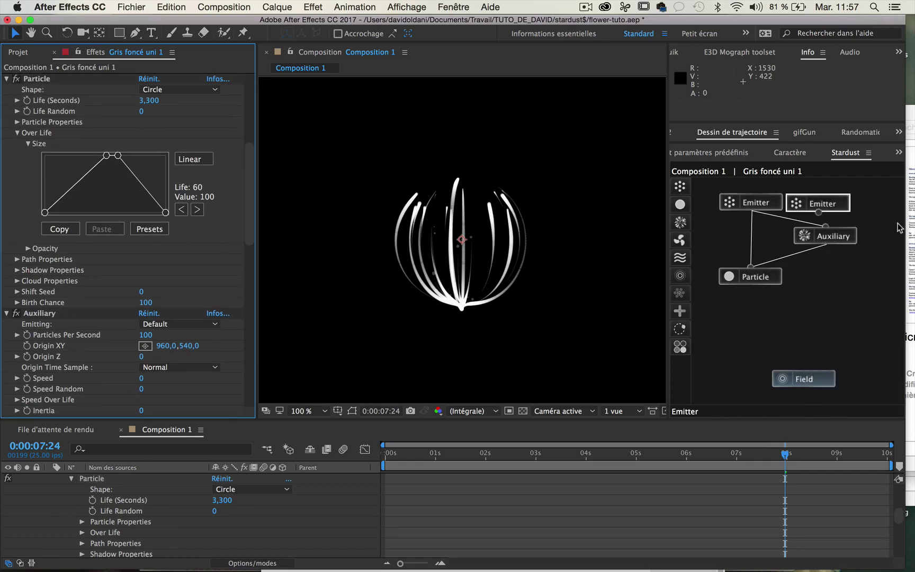
Step: Place a second Emitter node in the graph and add a Particle node for it
{"action": "left_click_drag", "start_coordinate": [740, 195], "coordinate": [879, 210]}
{"action": "left_click_drag", "start_coordinate": [864, 369], "coordinate": [826, 365]}
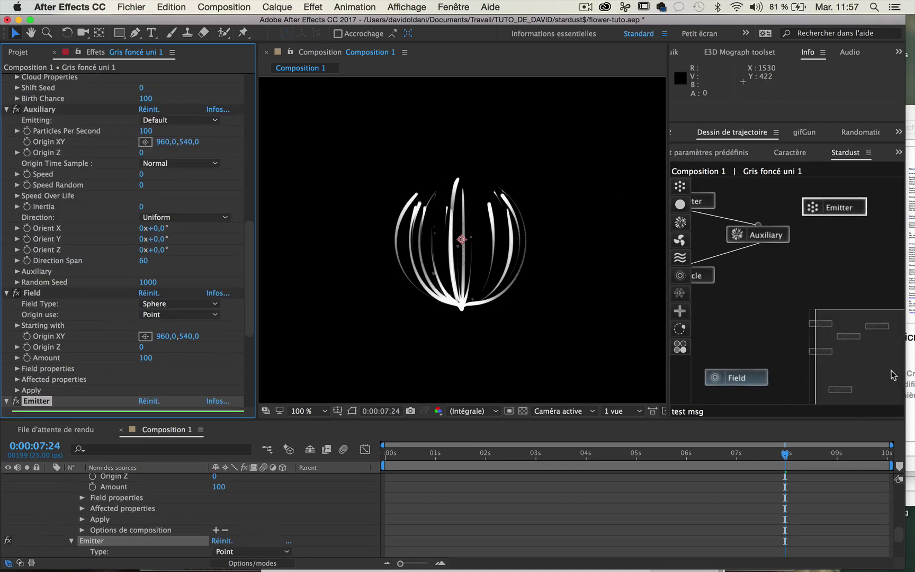
{"action": "left_click_drag", "start_coordinate": [794, 208], "coordinate": [866, 204]}
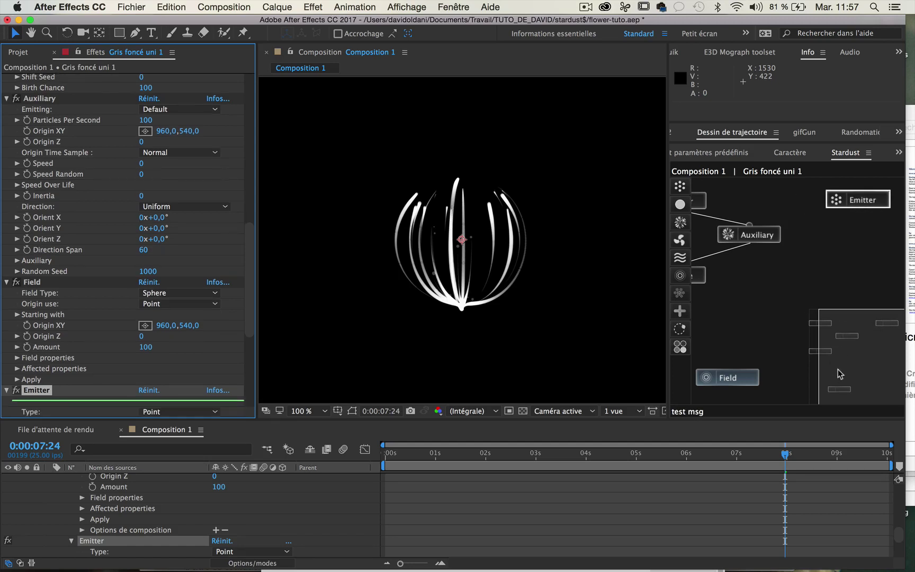
{"action": "left_click_drag", "start_coordinate": [838, 369], "coordinate": [861, 371]}
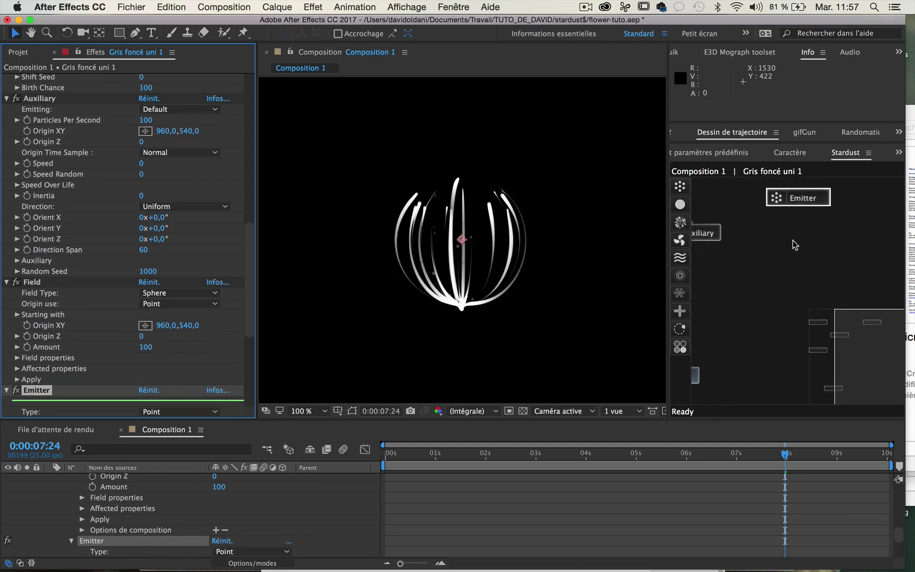
{"action": "left_click_drag", "start_coordinate": [819, 196], "coordinate": [834, 197]}
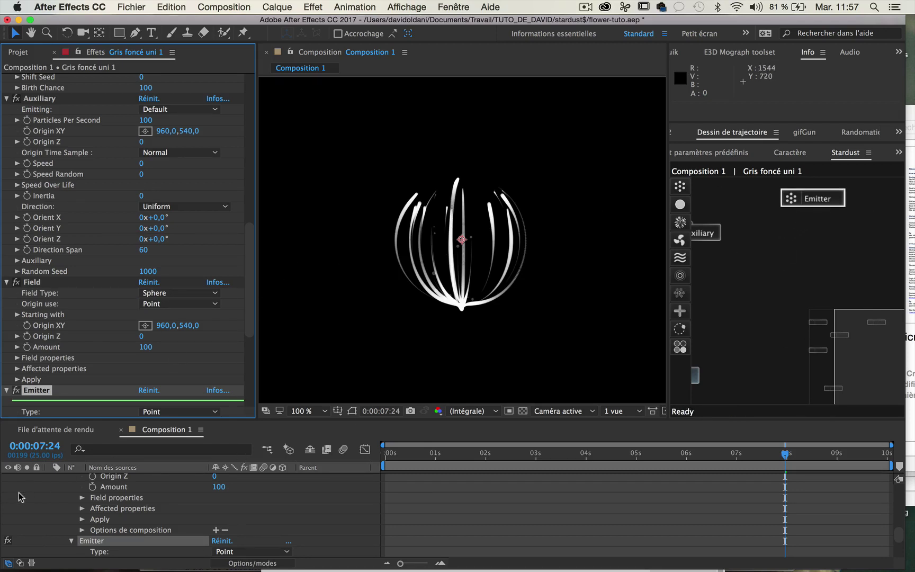
{"action": "mouse_move", "coordinate": [680, 204]}
{"action": "left_mouse_down"}
{"action": "mouse_move", "coordinate": [820, 245]}
{"action": "mouse_move", "coordinate": [816, 201]}
{"action": "left_mouse_up"}
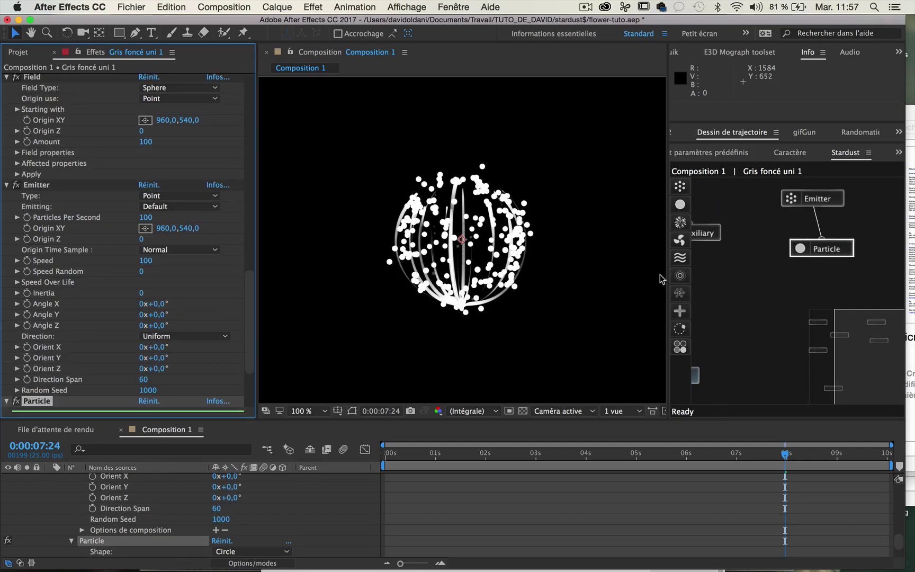
{"action": "left_click", "coordinate": [841, 197]}
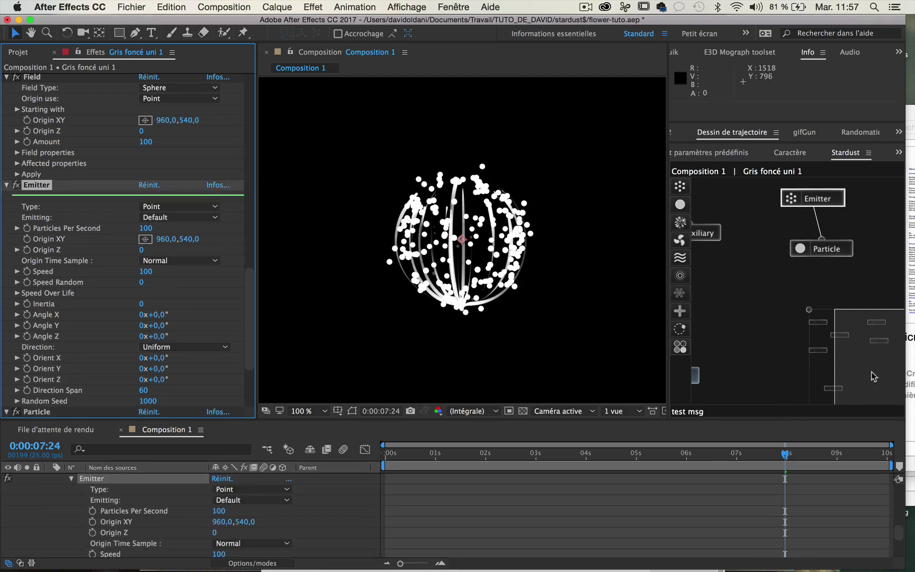
{"action": "left_click_drag", "start_coordinate": [875, 377], "coordinate": [838, 380]}
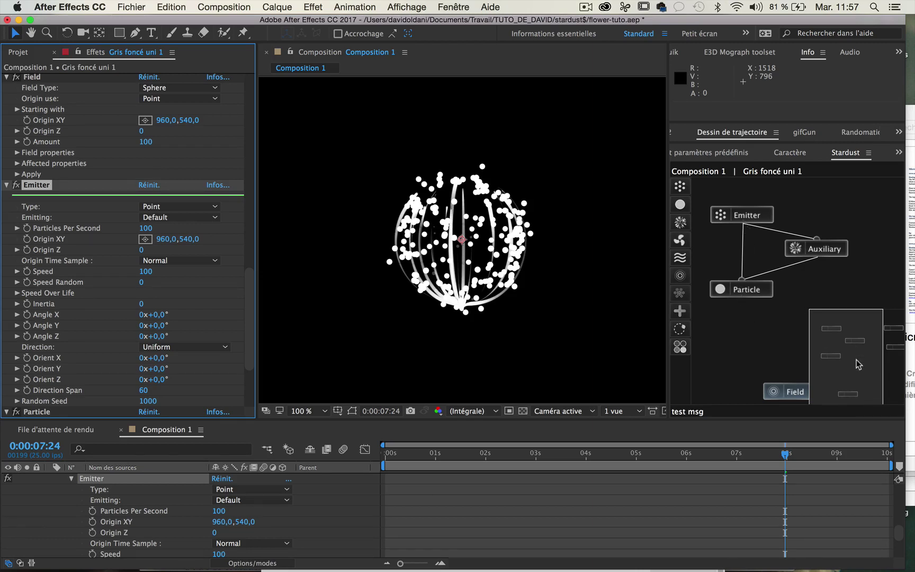
{"action": "left_click_drag", "start_coordinate": [857, 359], "coordinate": [864, 360]}
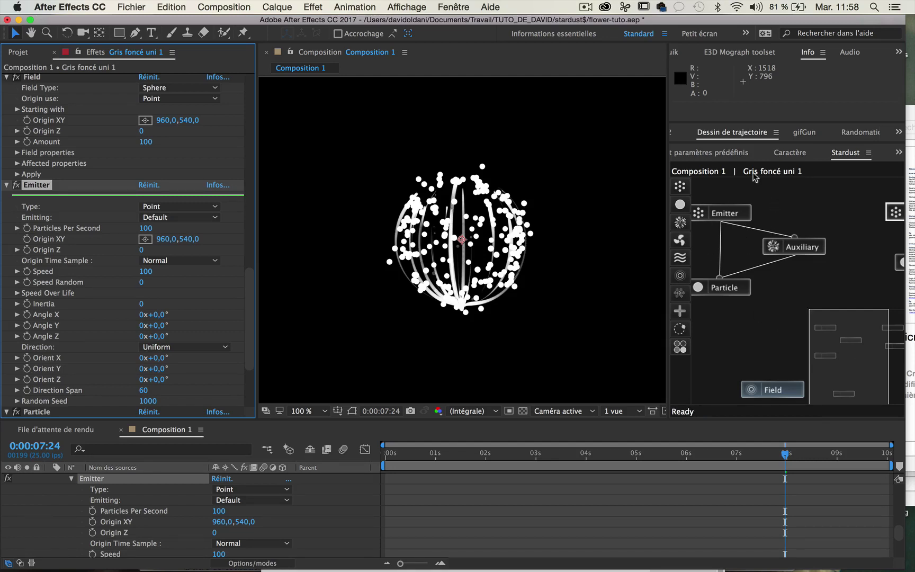
{"action": "left_click_drag", "start_coordinate": [858, 372], "coordinate": [903, 378]}
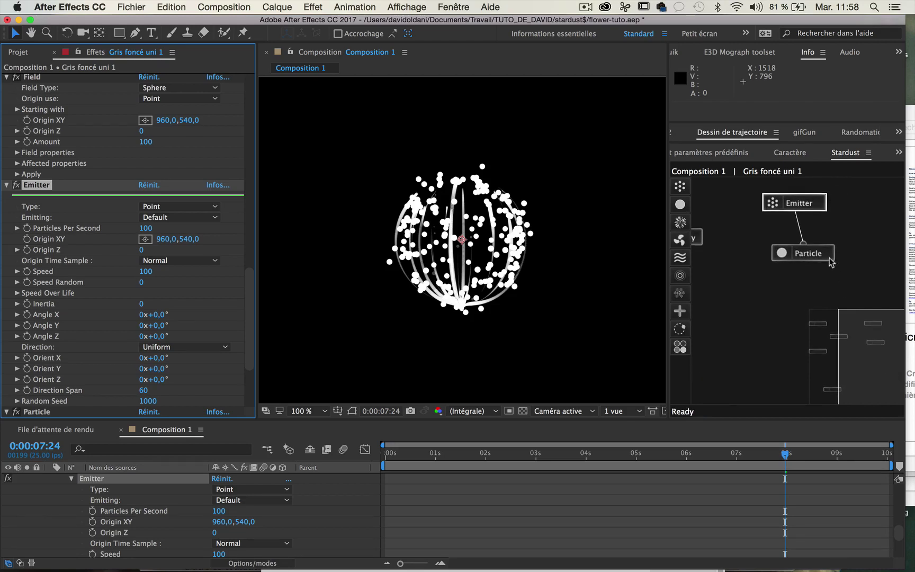
{"action": "left_click", "coordinate": [813, 264]}
{"action": "left_click_drag", "start_coordinate": [813, 265], "coordinate": [814, 272]}
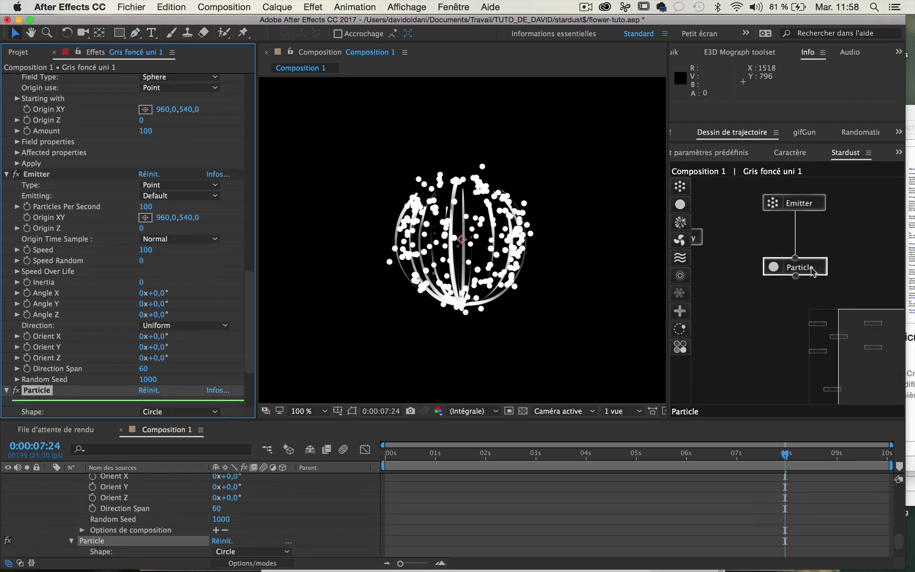
{"action": "scroll", "coordinate": [206, 84], "scroll_direction": "up", "scroll_amount": 10}
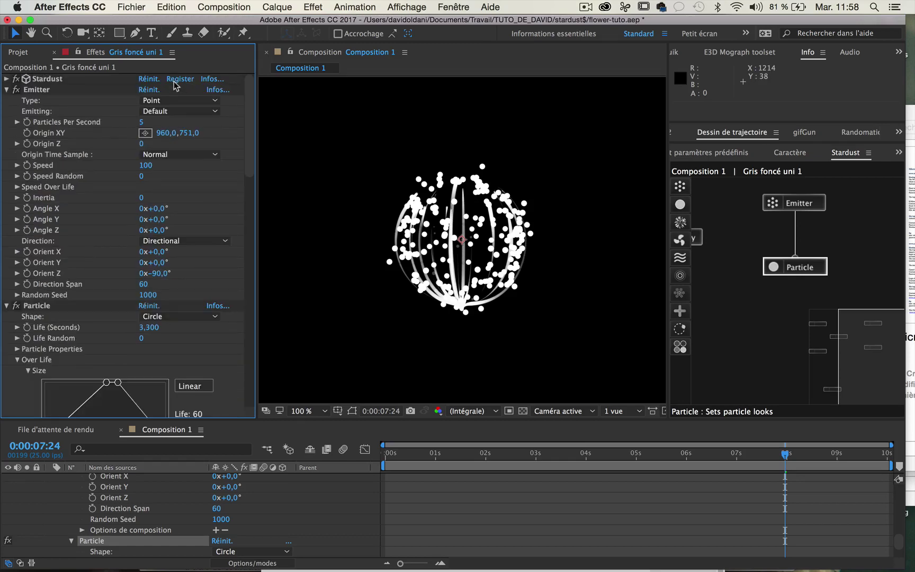
{"action": "left_click", "coordinate": [212, 80]}
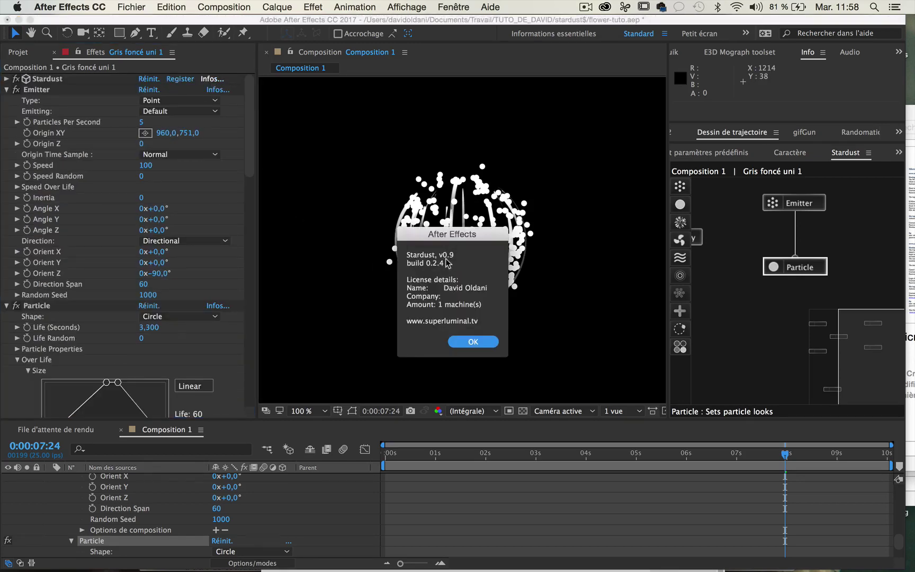
{"action": "left_click", "coordinate": [468, 340]}
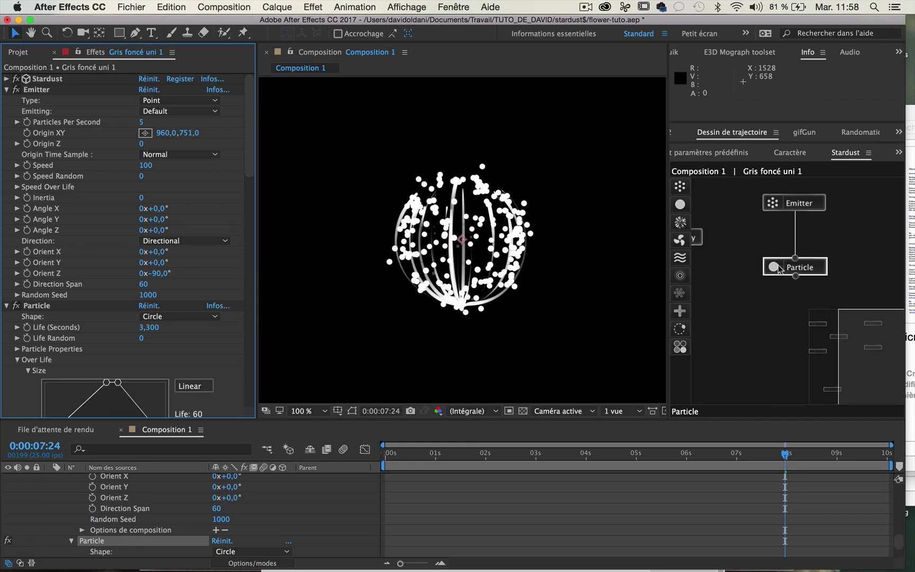
{"action": "left_click_drag", "start_coordinate": [778, 269], "coordinate": [779, 307]}
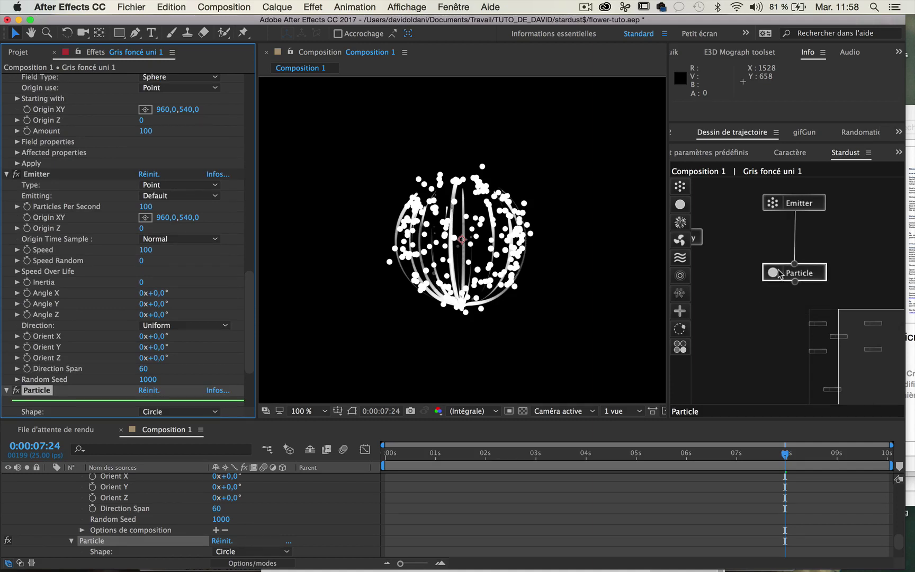
Step: Make the second emitter Directional with Orient Z -91° and Origin Y 571
{"action": "left_click", "coordinate": [794, 203]}
{"action": "scroll", "coordinate": [50, 249], "scroll_direction": "down", "scroll_amount": 3}
{"action": "scroll", "coordinate": [50, 249], "scroll_direction": "down", "scroll_amount": 2}
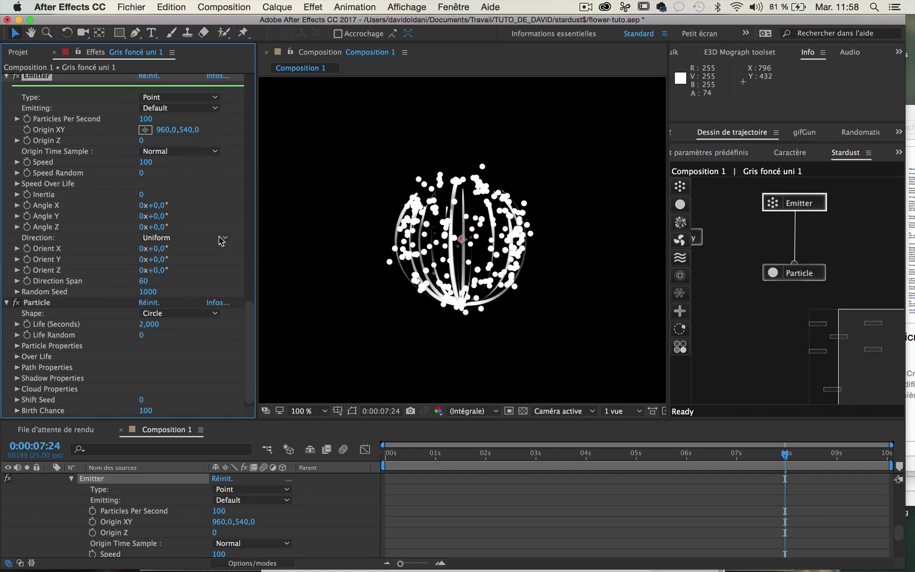
{"action": "left_click", "coordinate": [220, 237]}
{"action": "left_click", "coordinate": [198, 265]}
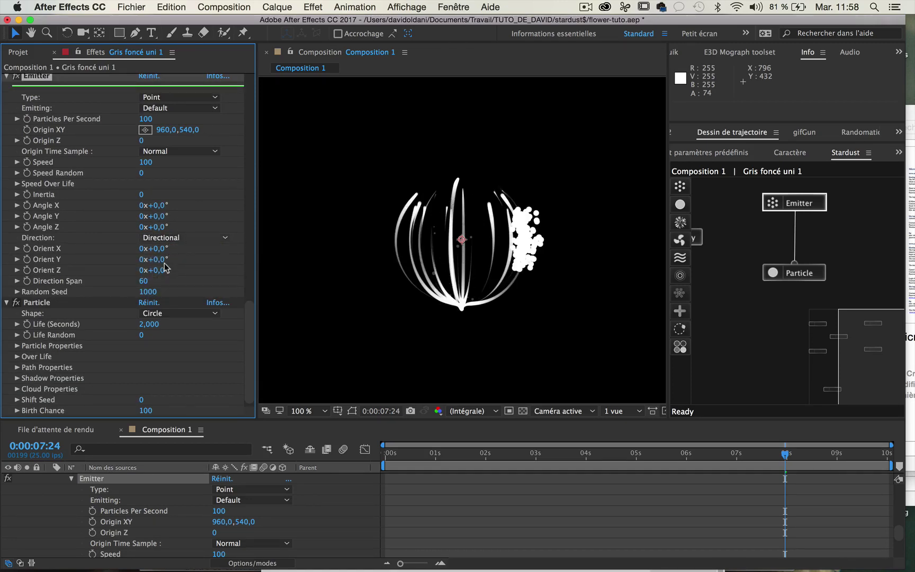
{"action": "left_click_drag", "start_coordinate": [157, 268], "coordinate": [113, 277]}
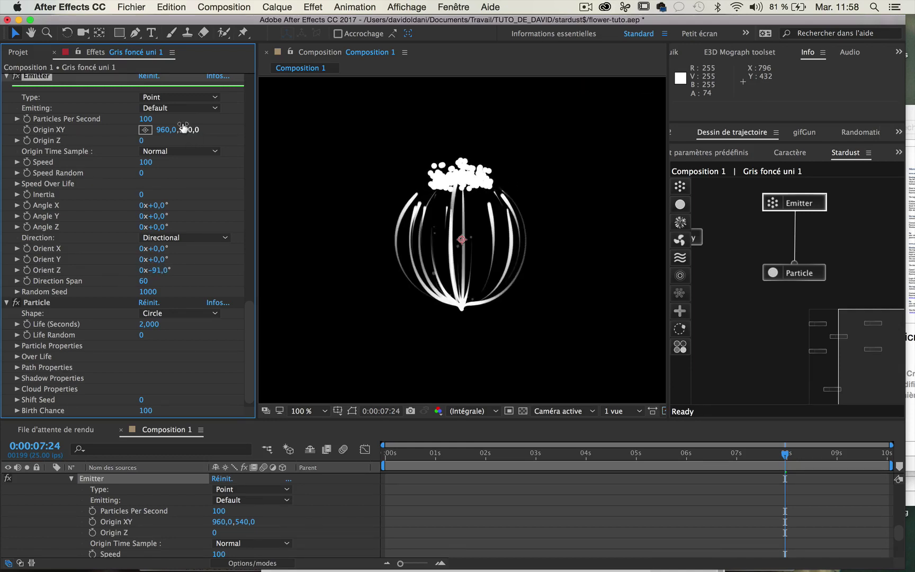
{"action": "left_click_drag", "start_coordinate": [186, 130], "coordinate": [207, 120]}
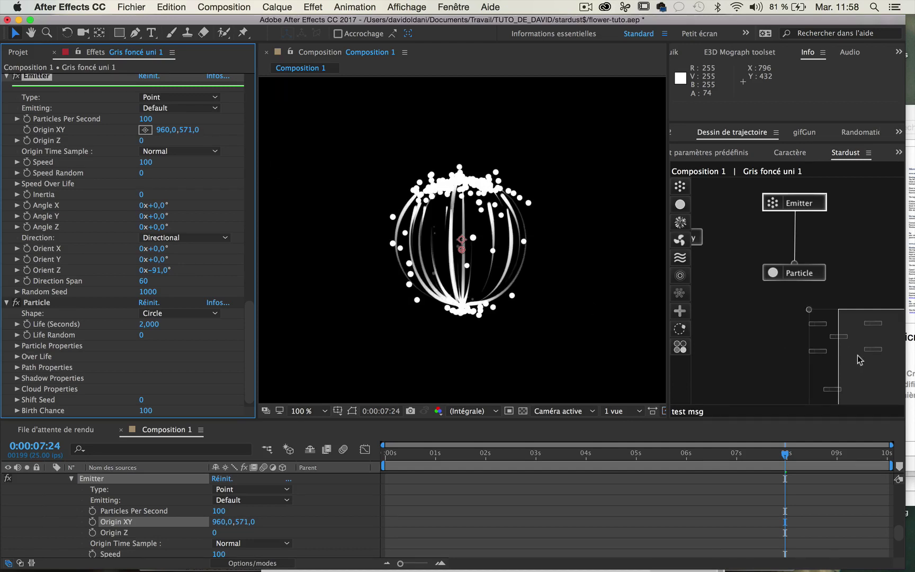
Step: Connect the sphere Field node into the second emitter's chain
{"action": "scroll", "coordinate": [841, 372], "scroll_direction": "left", "scroll_amount": 5}
{"action": "scroll", "coordinate": [839, 370], "scroll_direction": "left", "scroll_amount": 3}
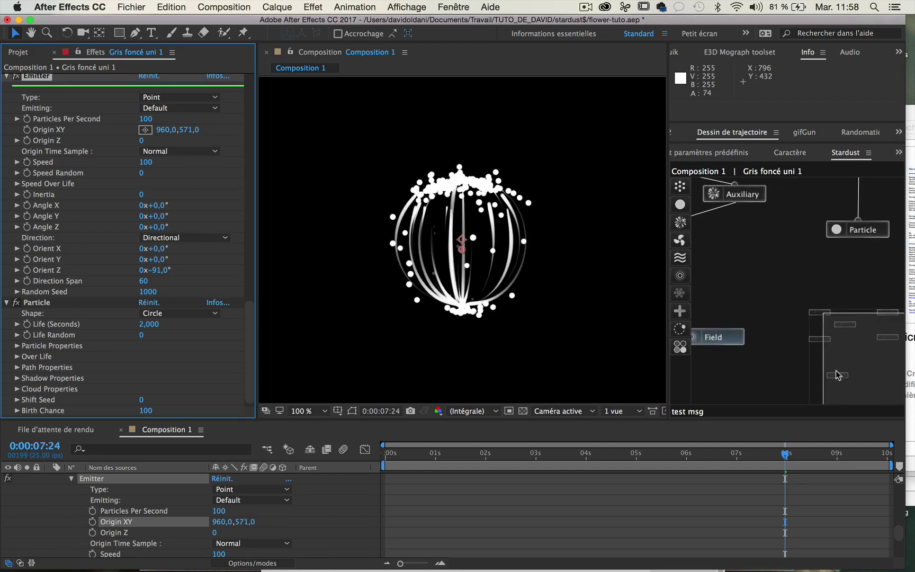
{"action": "scroll", "coordinate": [835, 366], "scroll_direction": "left", "scroll_amount": 3}
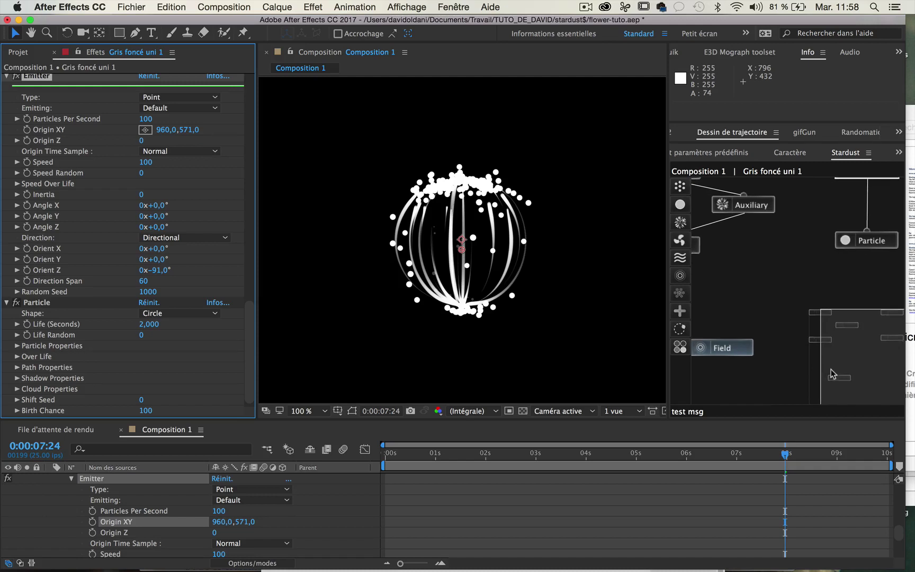
{"action": "mouse_move", "coordinate": [720, 352]}
{"action": "left_mouse_down"}
{"action": "mouse_move", "coordinate": [788, 317]}
{"action": "mouse_move", "coordinate": [729, 214]}
{"action": "left_mouse_up"}
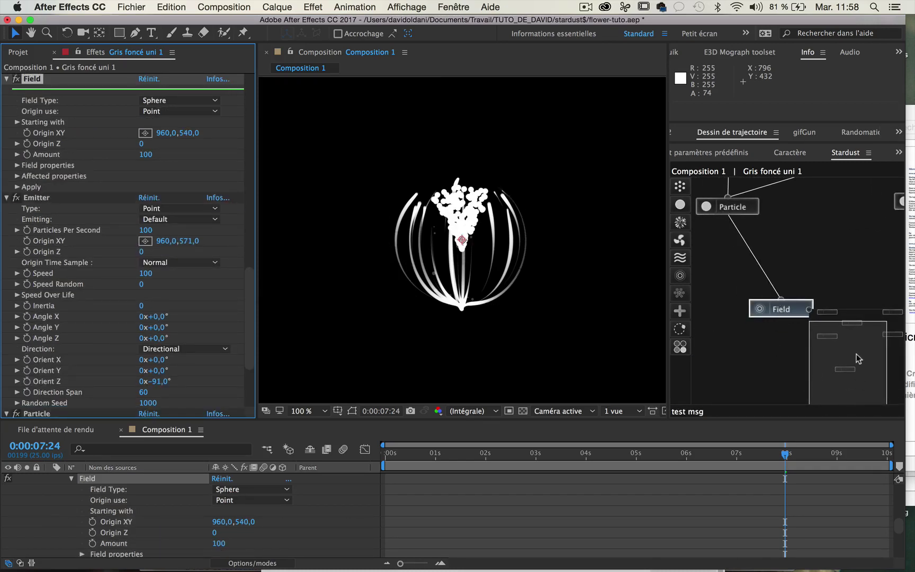
Step: Tidy the new nodes, lower the emitter origin to Y 747, and add an Auxiliary node
{"action": "scroll", "coordinate": [858, 366], "scroll_direction": "up", "scroll_amount": 5}
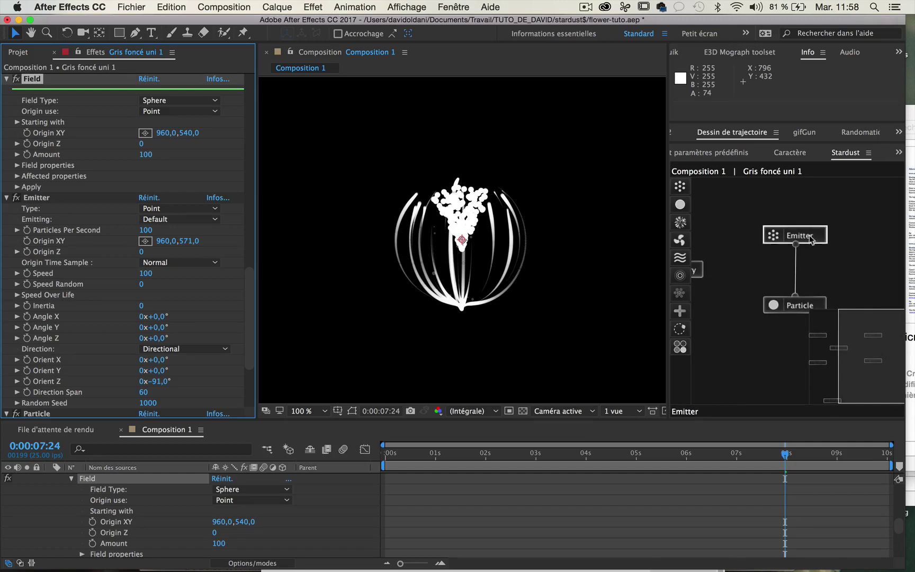
{"action": "left_click_drag", "start_coordinate": [805, 235], "coordinate": [775, 214]}
{"action": "left_click_drag", "start_coordinate": [783, 309], "coordinate": [752, 293]}
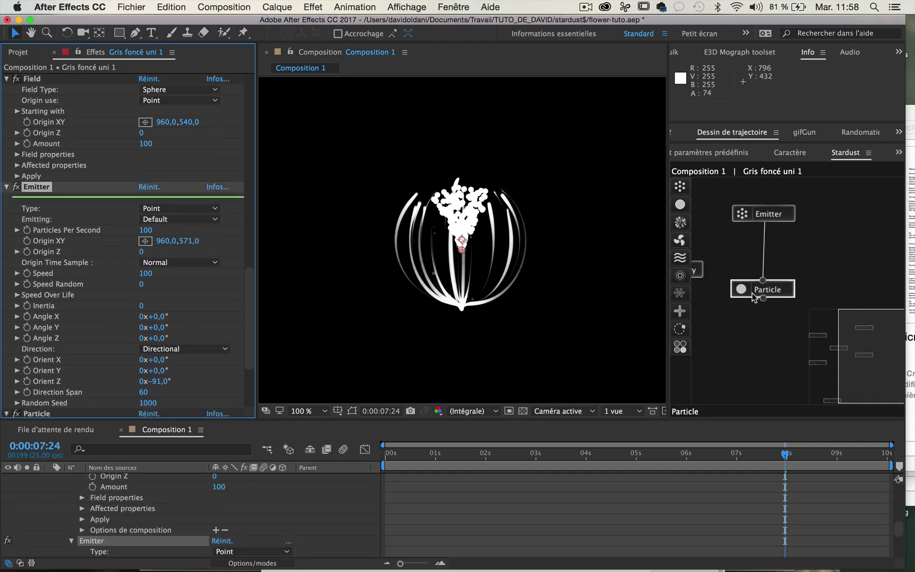
{"action": "left_click_drag", "start_coordinate": [182, 217], "coordinate": [276, 233]}
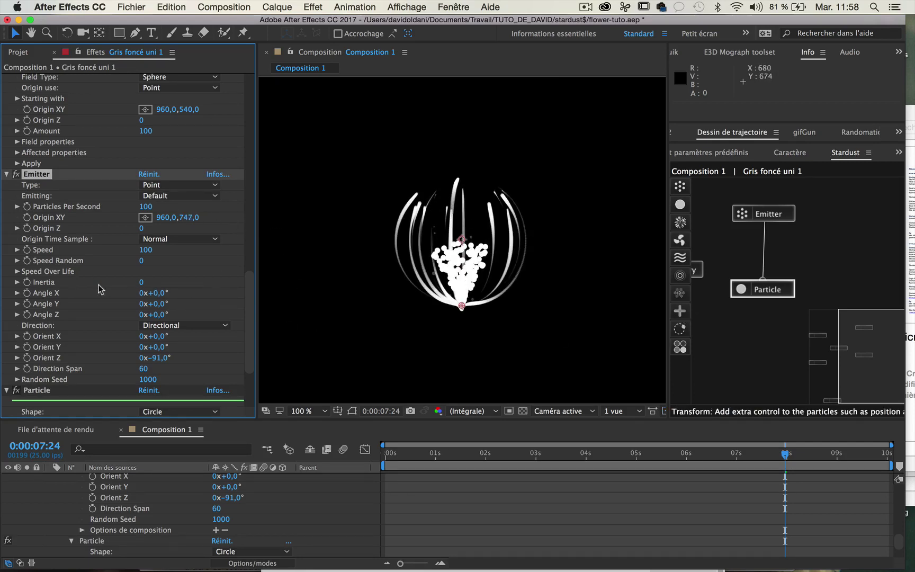
{"action": "left_click_drag", "start_coordinate": [680, 222], "coordinate": [823, 246]}
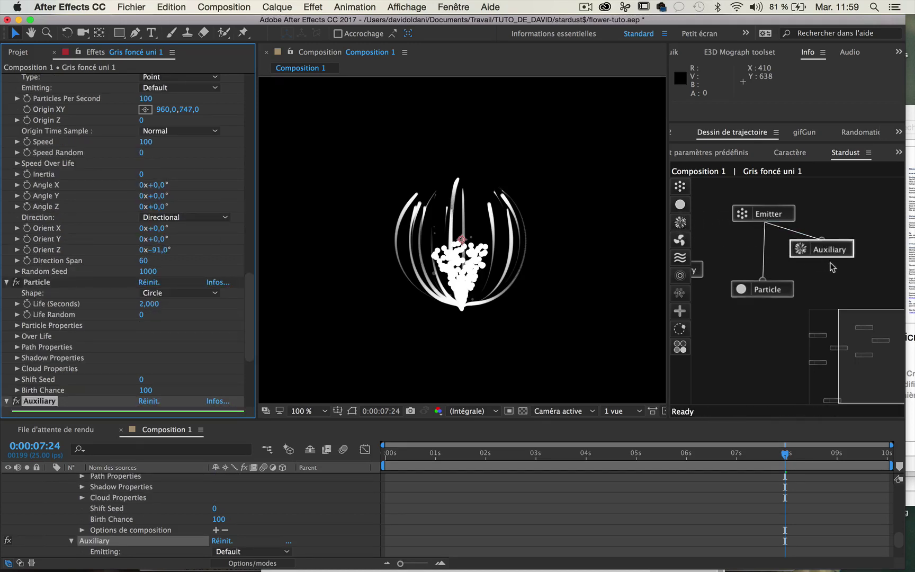
Step: Link the Auxiliary into the Particle node at Speed 0, then select the Particle node
{"action": "left_click_drag", "start_coordinate": [822, 259], "coordinate": [764, 281]}
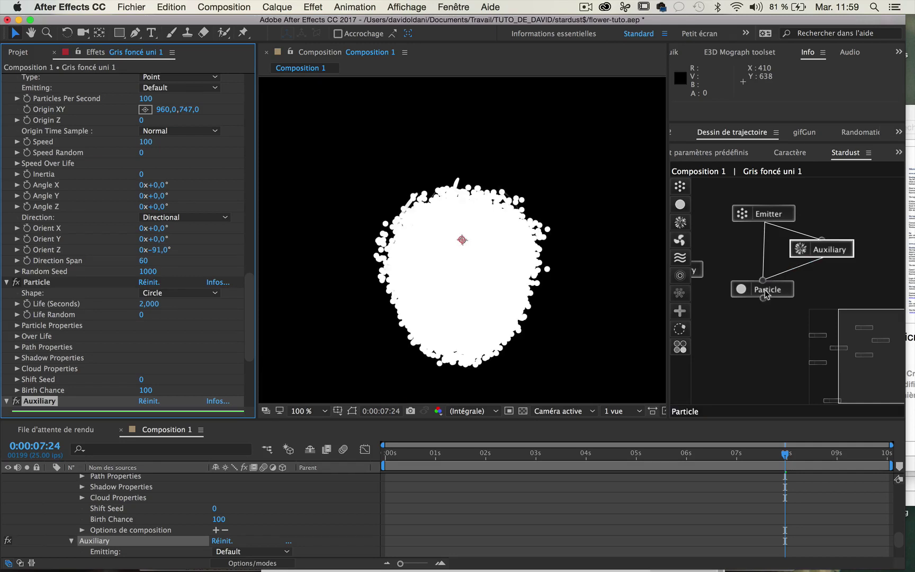
{"action": "scroll", "coordinate": [80, 279], "scroll_direction": "down", "scroll_amount": 5}
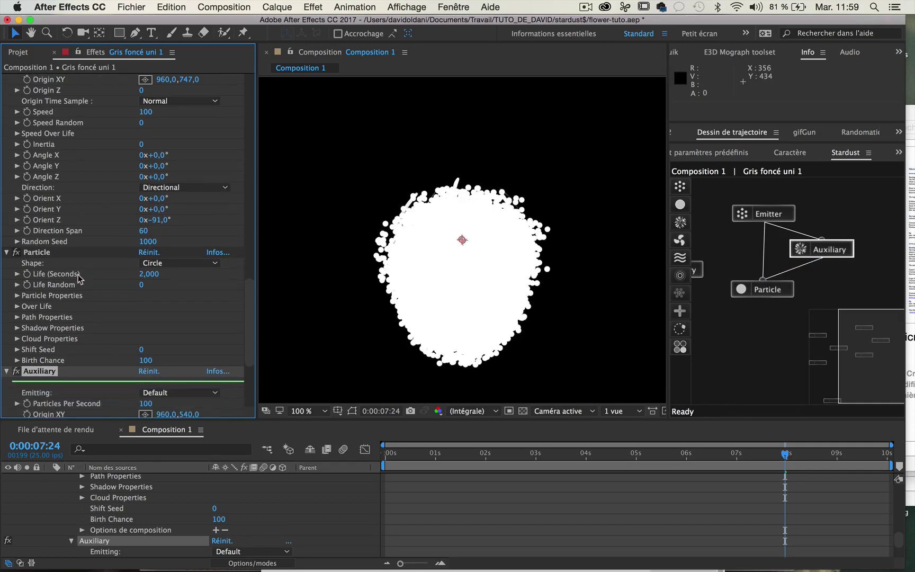
{"action": "left_click", "coordinate": [139, 371]}
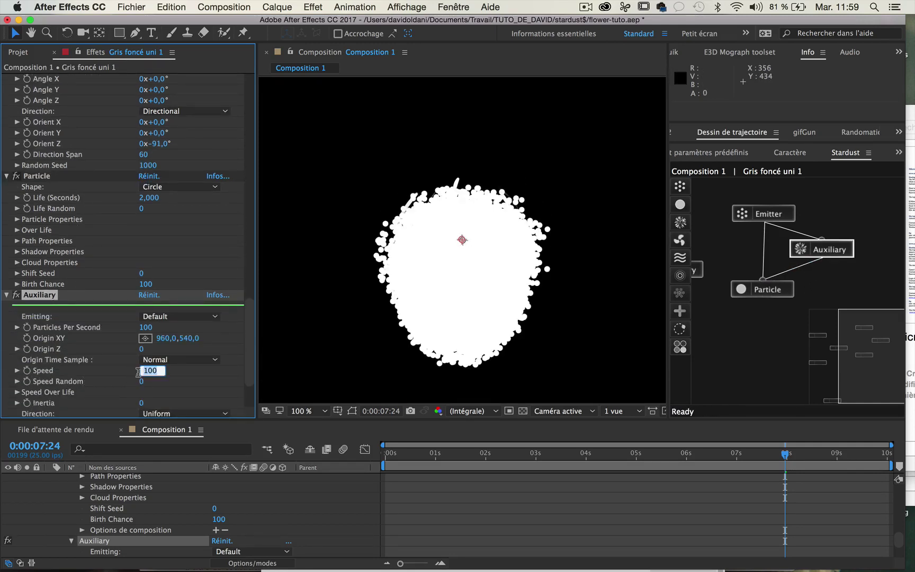
{"action": "type", "text": "0"}
{"action": "key", "text": "Return"}
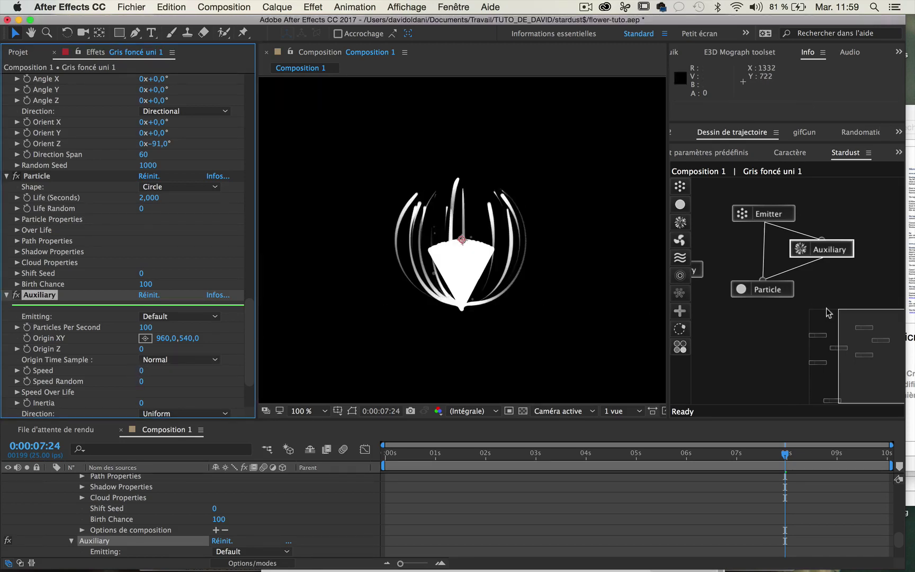
{"action": "left_click", "coordinate": [770, 290]}
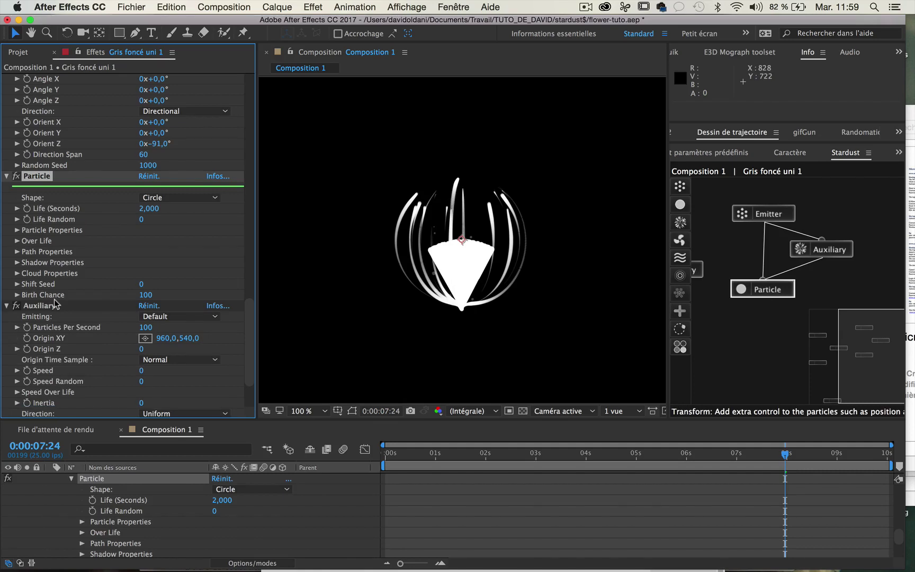
Step: Enter a new particle size and lower the emitter to 20 particles per second
{"action": "left_click", "coordinate": [18, 232]}
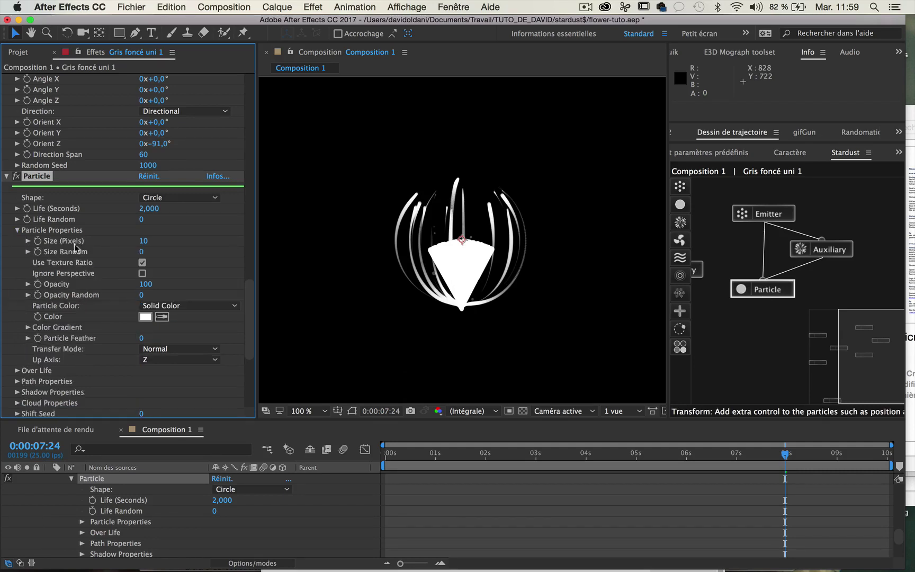
{"action": "left_click", "coordinate": [146, 241]}
{"action": "type", "text": "2"}
{"action": "key", "text": "Return"}
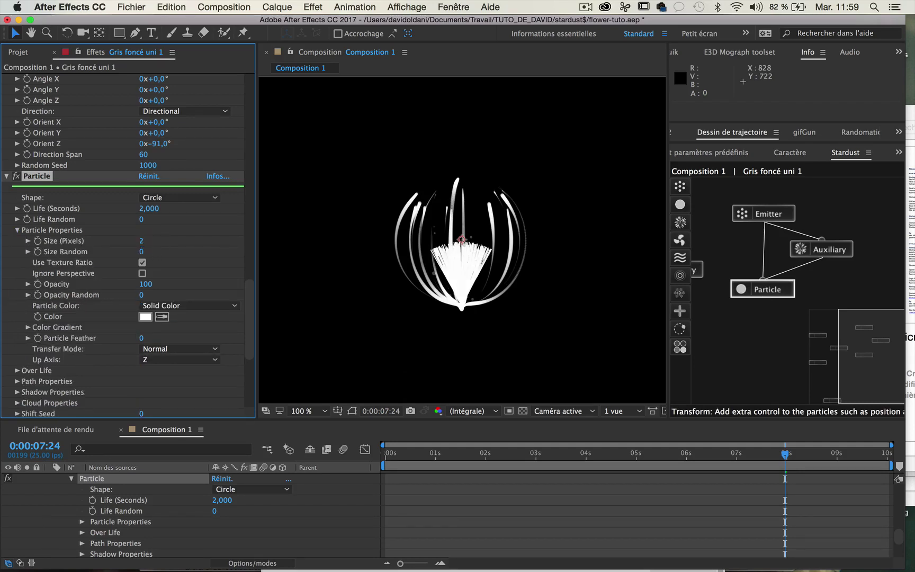
{"action": "left_click", "coordinate": [762, 213]}
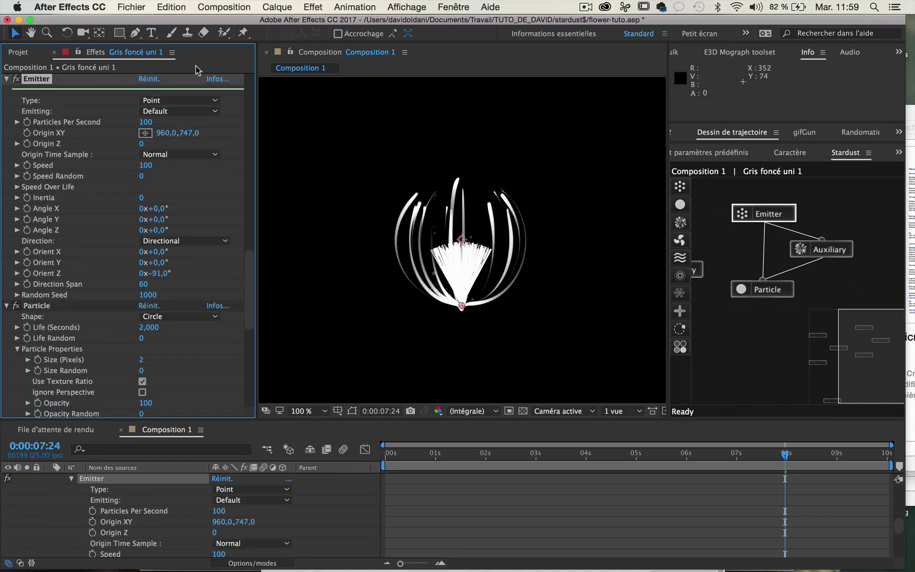
{"action": "left_click", "coordinate": [145, 123]}
{"action": "type", "text": "0"}
{"action": "key", "text": "Return"}
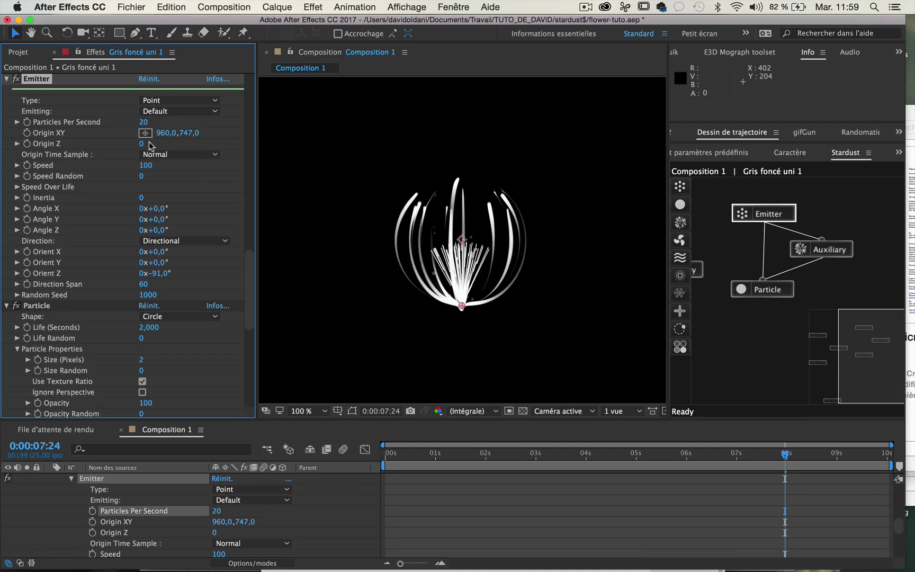
Step: Scrub the particle size to 13 and cut the emitter rate to 2 particles per second
{"action": "left_click", "coordinate": [779, 295]}
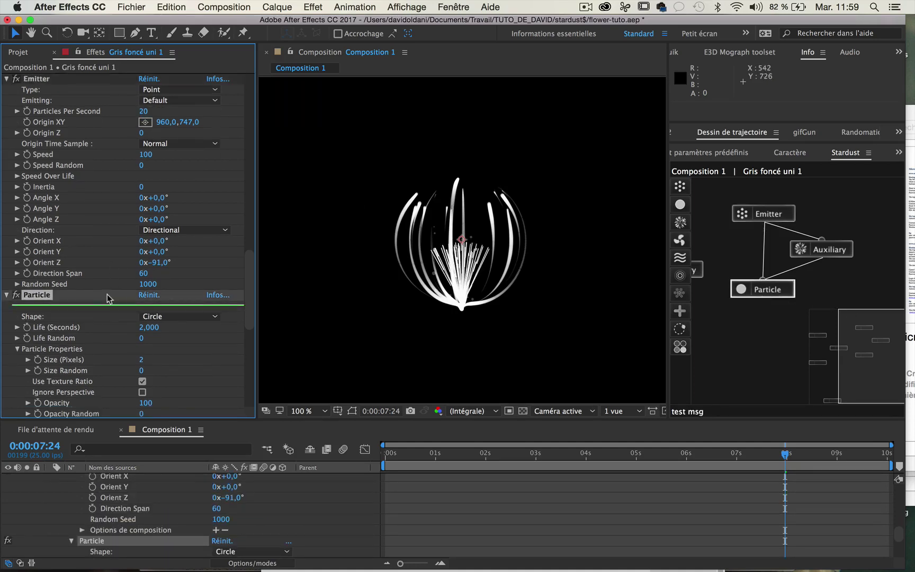
{"action": "scroll", "coordinate": [109, 299], "scroll_direction": "down", "scroll_amount": 2}
{"action": "left_click_drag", "start_coordinate": [141, 331], "coordinate": [146, 331]}
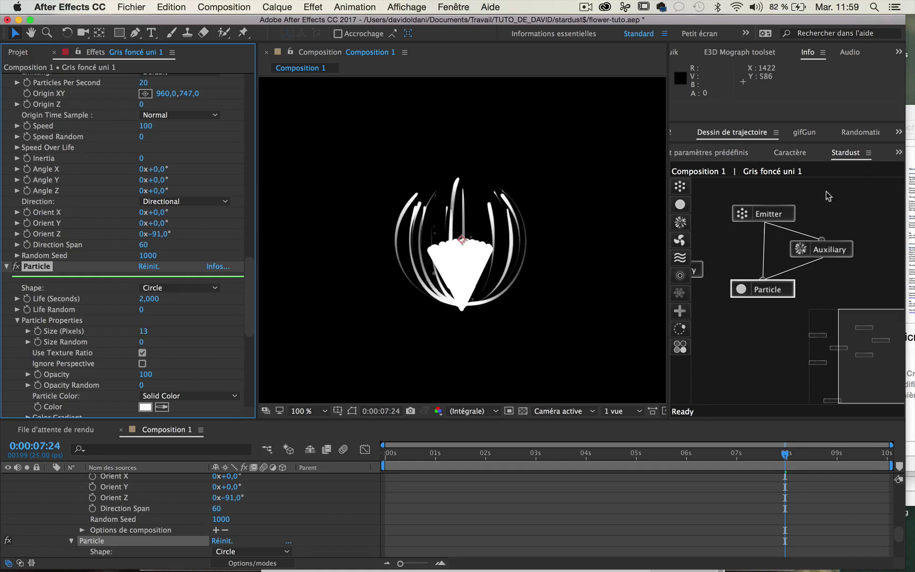
{"action": "left_click", "coordinate": [765, 214]}
{"action": "left_click", "coordinate": [143, 123]}
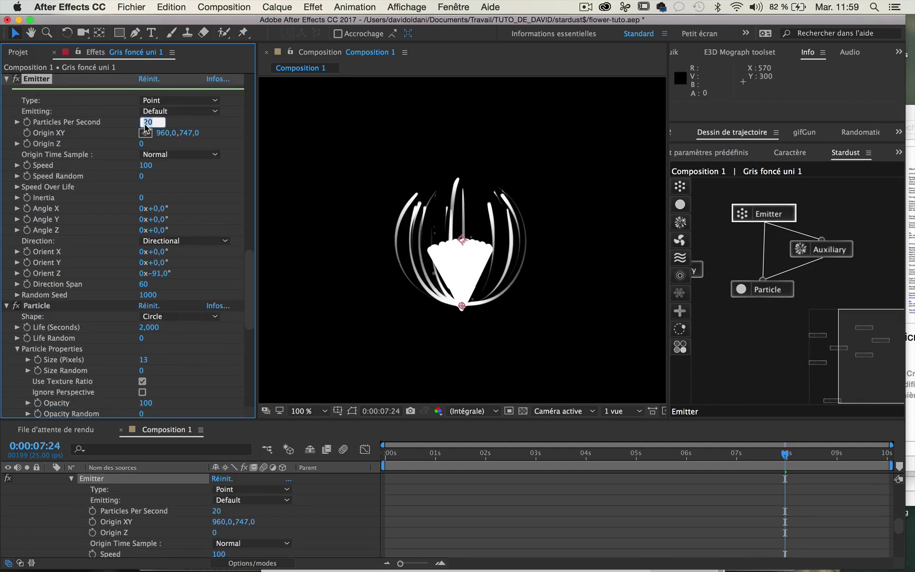
{"action": "type", "text": "2"}
{"action": "key", "text": "Return"}
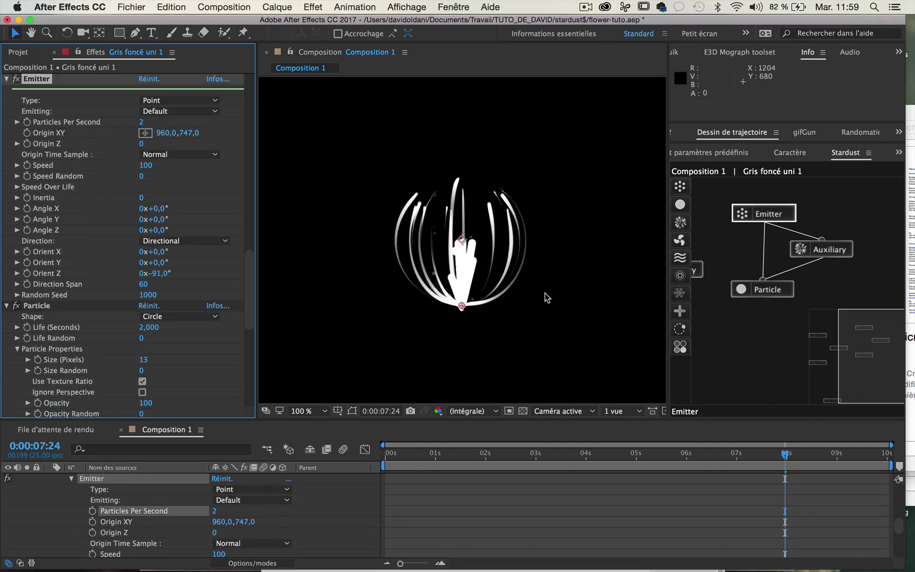
Step: Collapse the Particle Properties group
{"action": "left_click", "coordinate": [738, 290]}
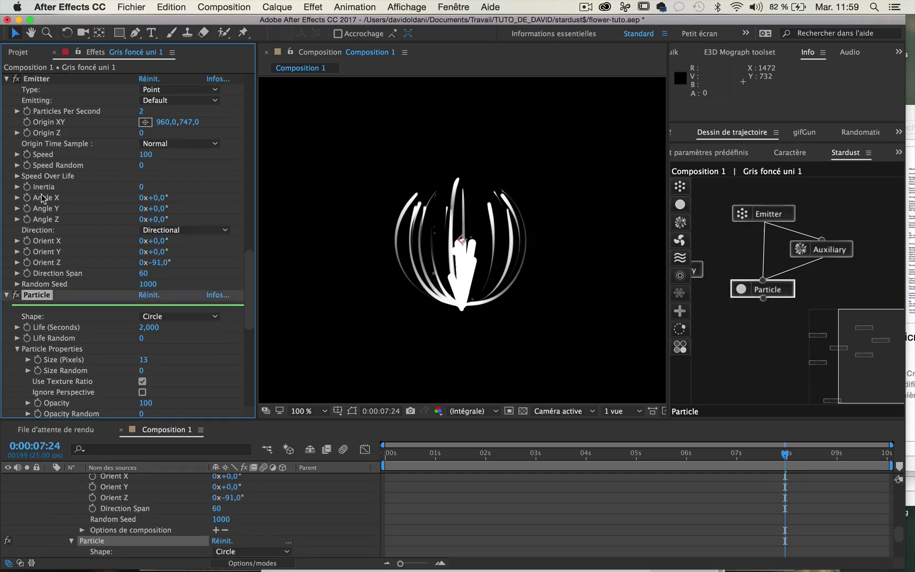
{"action": "scroll", "coordinate": [87, 241], "scroll_direction": "down", "scroll_amount": 2}
{"action": "scroll", "coordinate": [85, 248], "scroll_direction": "down", "scroll_amount": 5}
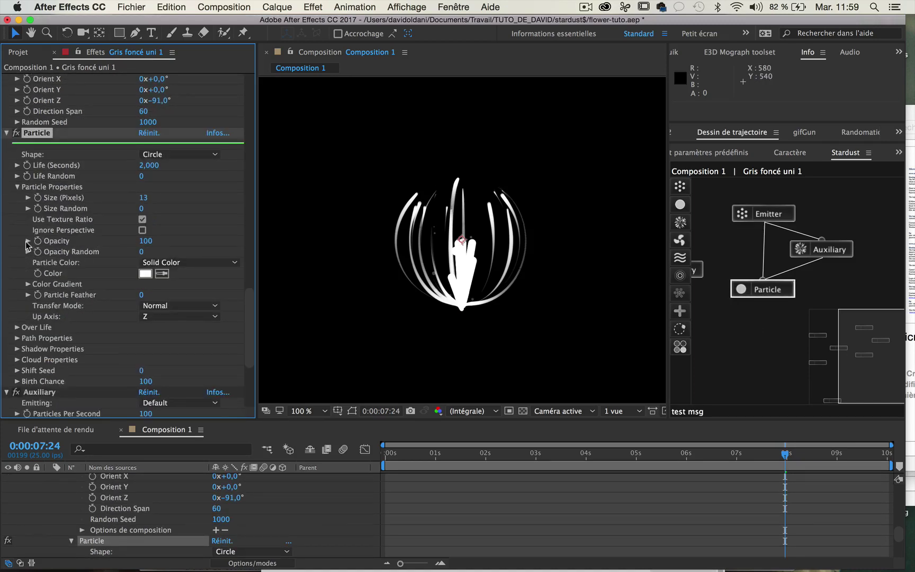
{"action": "left_click", "coordinate": [18, 187]}
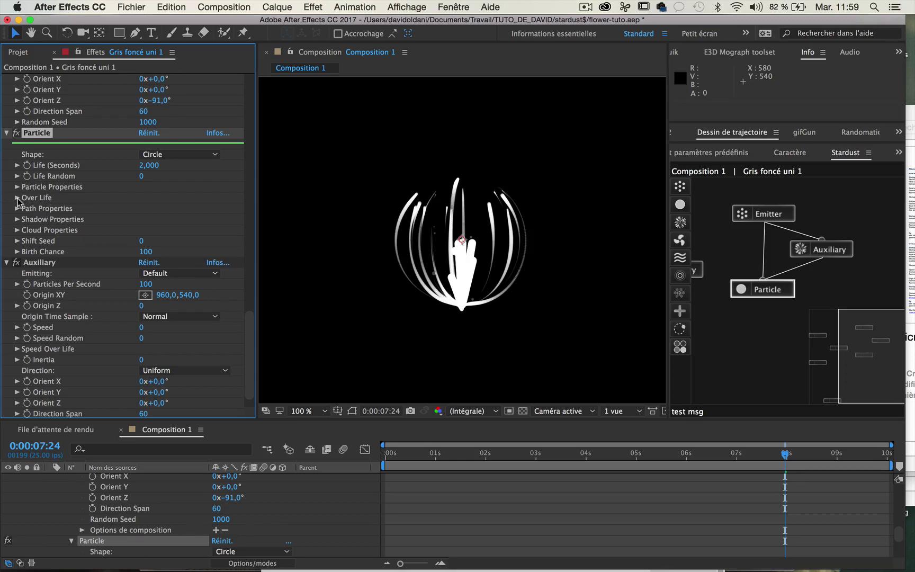
Step: Add two points to the Size over-life curve and drag its first and last points to zero
{"action": "left_click", "coordinate": [17, 198]}
{"action": "left_click", "coordinate": [28, 209]}
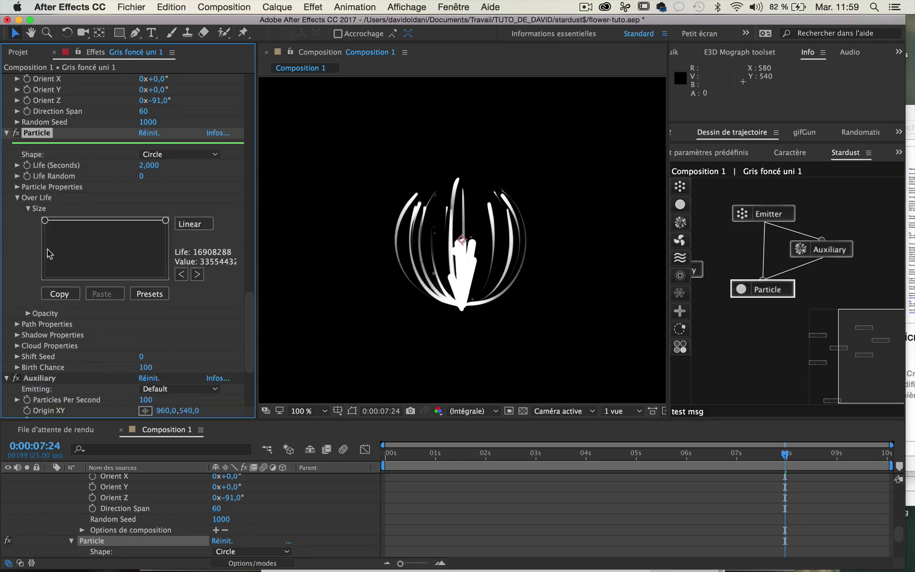
{"action": "left_click", "coordinate": [87, 222]}
{"action": "left_click", "coordinate": [130, 222]}
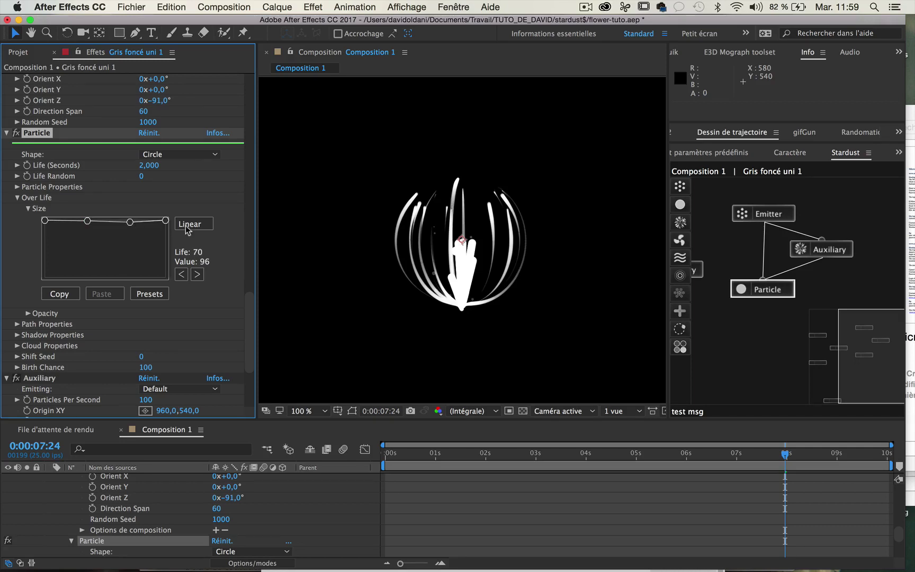
{"action": "left_click_drag", "start_coordinate": [166, 221], "coordinate": [165, 275]}
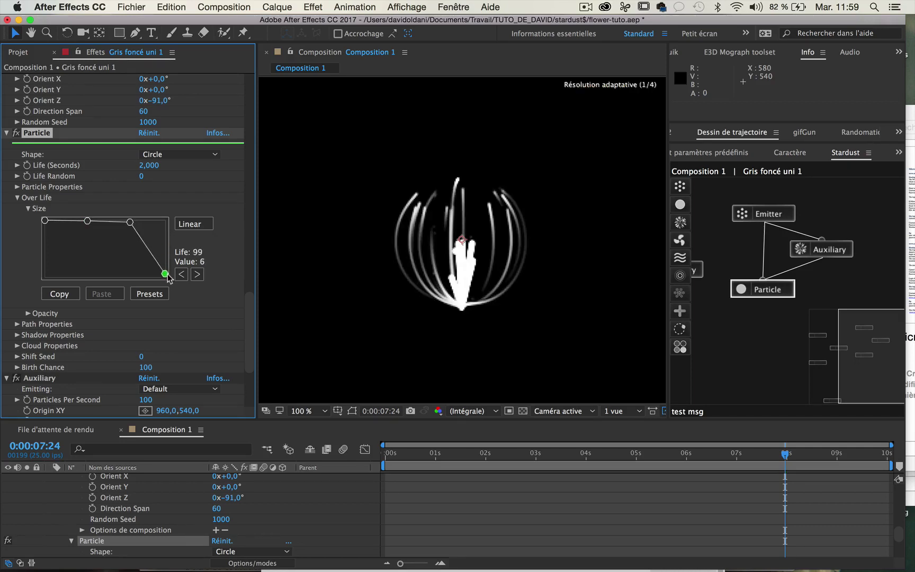
{"action": "left_click_drag", "start_coordinate": [50, 222], "coordinate": [48, 276]}
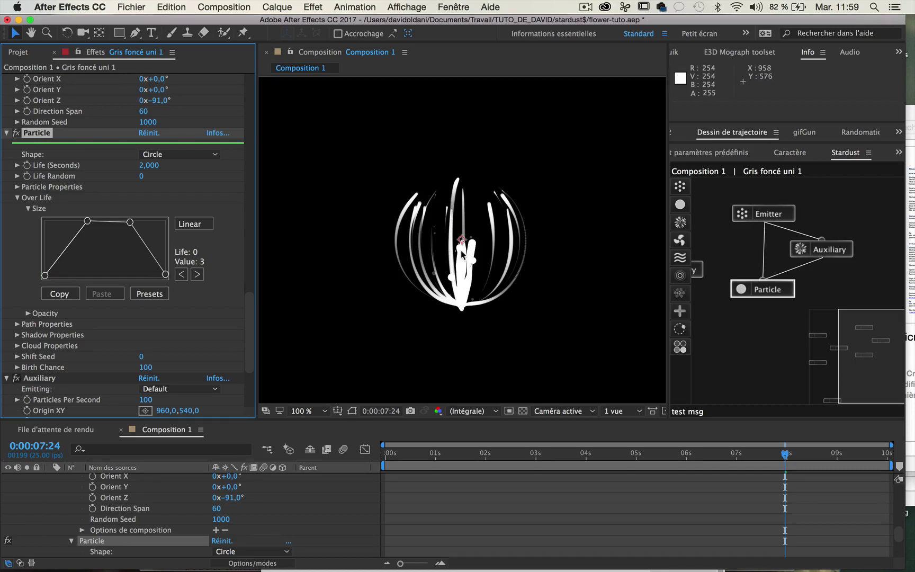
Step: Expand Particle Properties to reach the Particle Color swatch
{"action": "scroll", "coordinate": [117, 278], "scroll_direction": "down", "scroll_amount": 5}
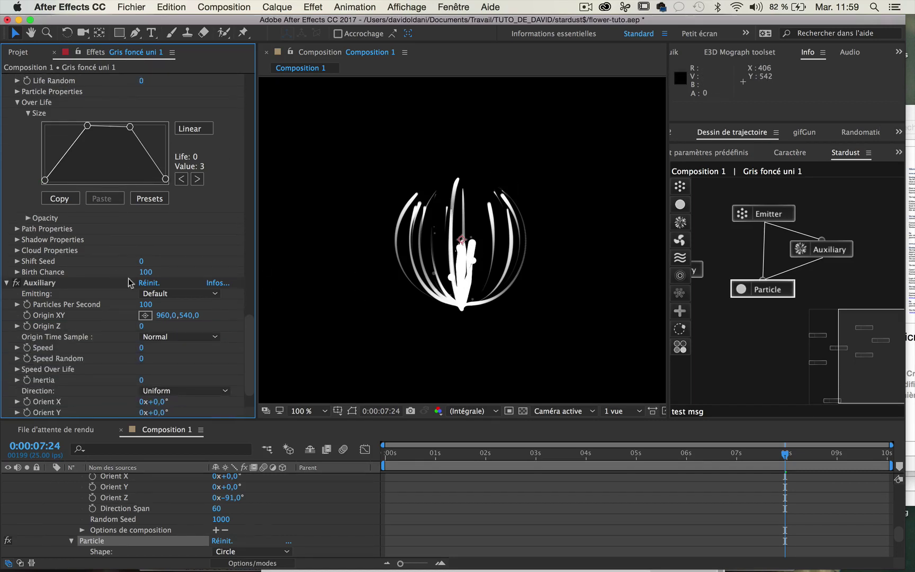
{"action": "scroll", "coordinate": [117, 278], "scroll_direction": "up", "scroll_amount": 2}
{"action": "scroll", "coordinate": [139, 228], "scroll_direction": "up", "scroll_amount": 4}
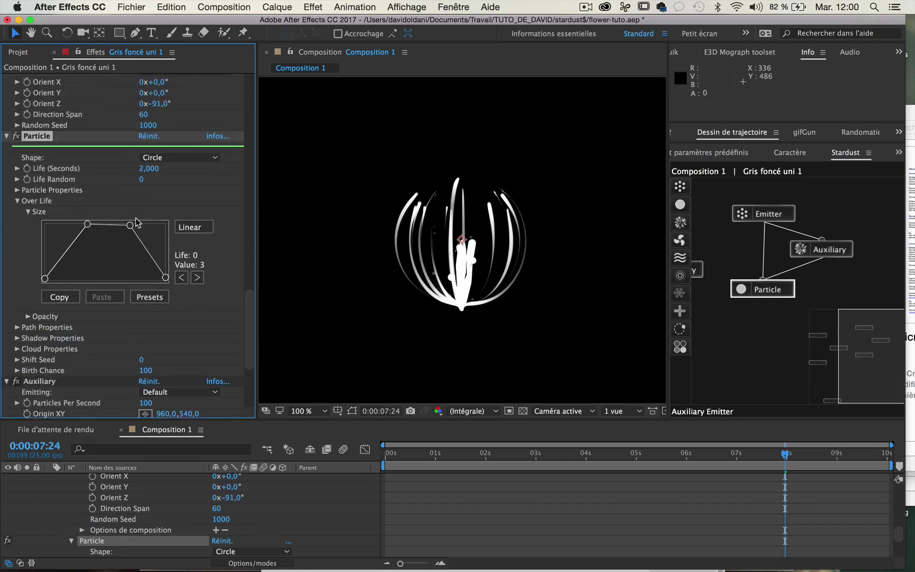
{"action": "scroll", "coordinate": [138, 225], "scroll_direction": "down", "scroll_amount": 3}
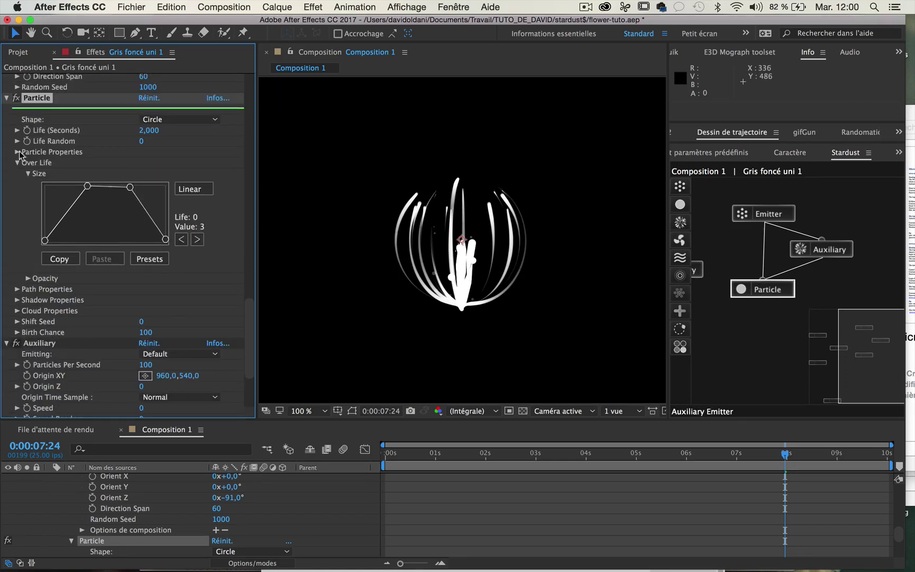
{"action": "left_click", "coordinate": [18, 152]}
Step: Set the stamen particle colour to a light magenta pink
{"action": "left_click", "coordinate": [144, 240]}
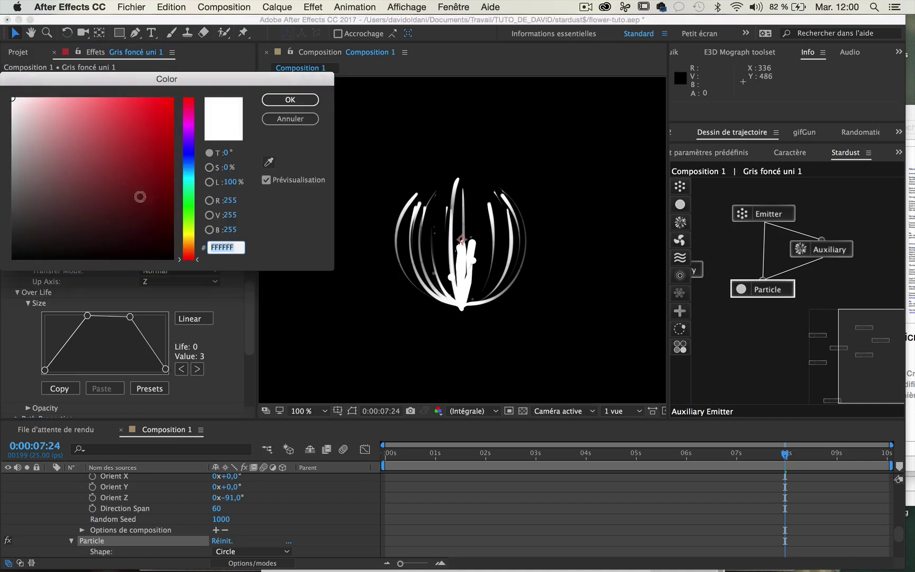
{"action": "left_click", "coordinate": [187, 130]}
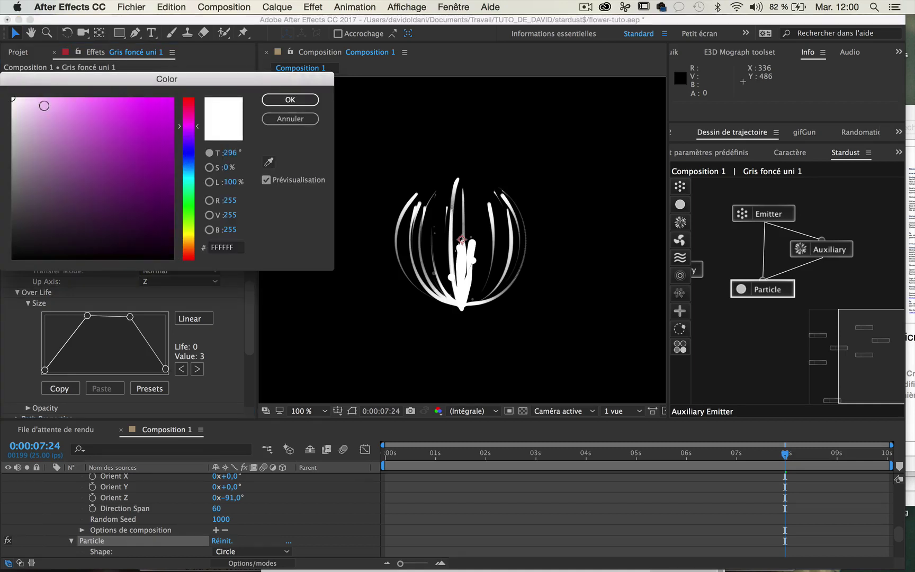
{"action": "left_click", "coordinate": [42, 104]}
{"action": "left_click", "coordinate": [292, 99]}
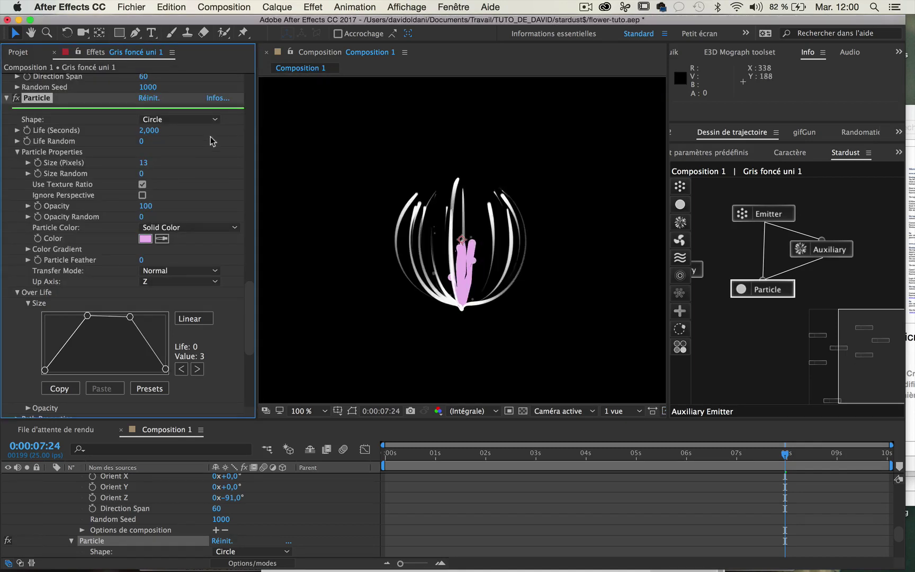
Step: Expand Cloud and Shadow Properties and zoom the composition to 200%
{"action": "scroll", "coordinate": [107, 226], "scroll_direction": "down", "scroll_amount": 2}
{"action": "scroll", "coordinate": [108, 226], "scroll_direction": "down", "scroll_amount": 2}
{"action": "scroll", "coordinate": [111, 224], "scroll_direction": "down", "scroll_amount": 2}
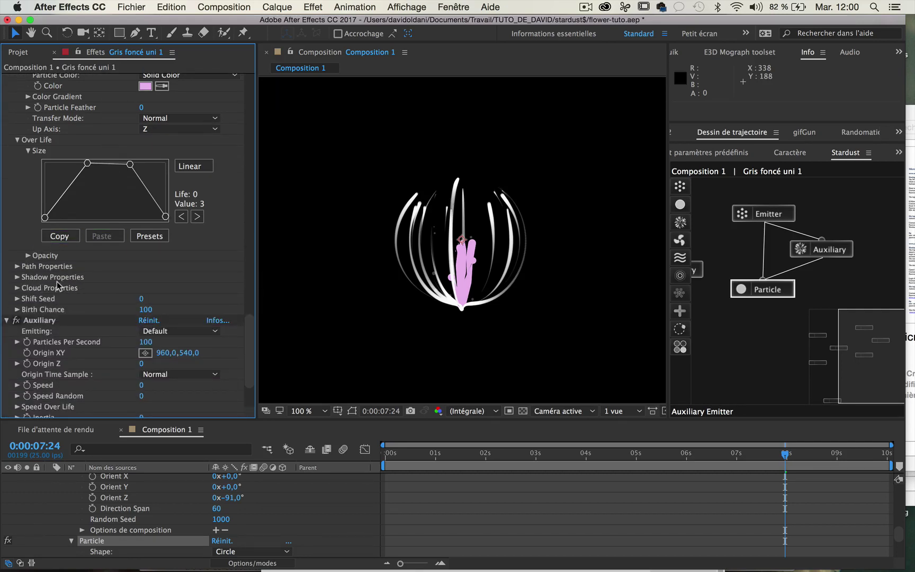
{"action": "left_click", "coordinate": [17, 286]}
{"action": "left_click", "coordinate": [17, 277]}
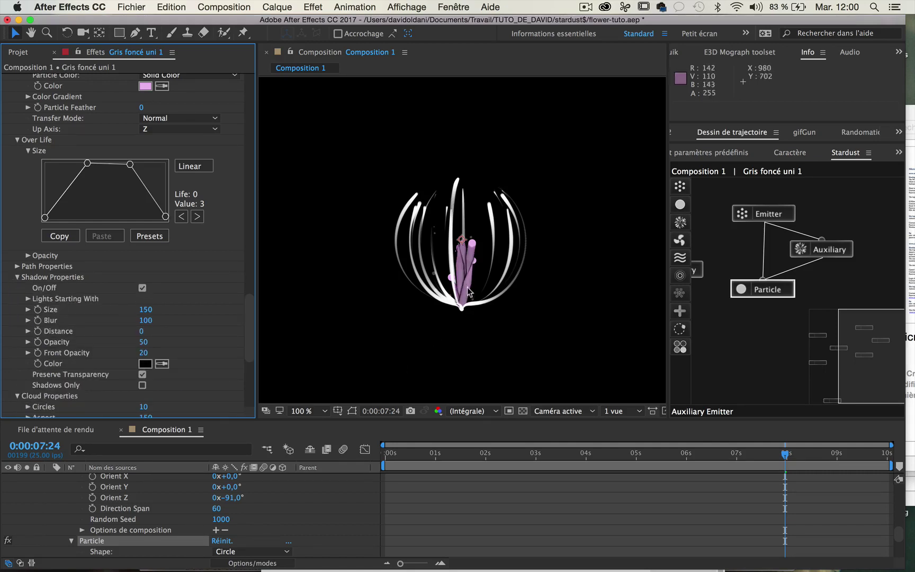
{"action": "key", "text": "period"}
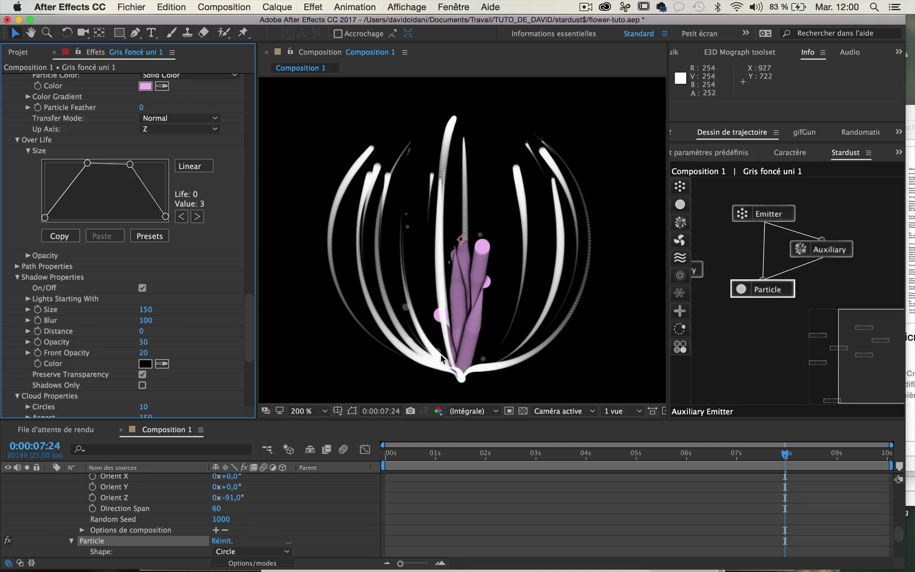
Step: Switch the stamen Size curve from Linear to Bezier, undo a trial dip, and return to 0:00:05:00
{"action": "key", "text": "period"}
{"action": "key", "text": "comma"}
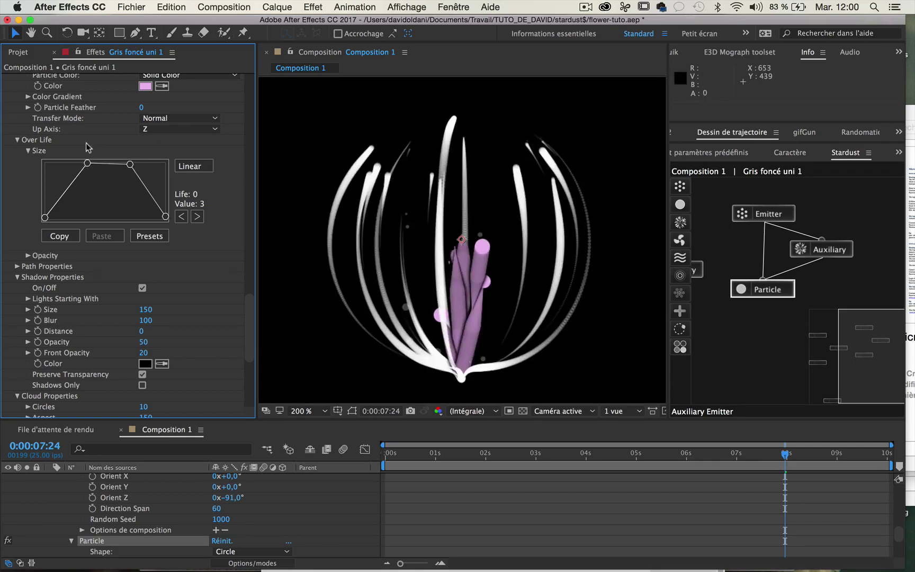
{"action": "left_click", "coordinate": [185, 168]}
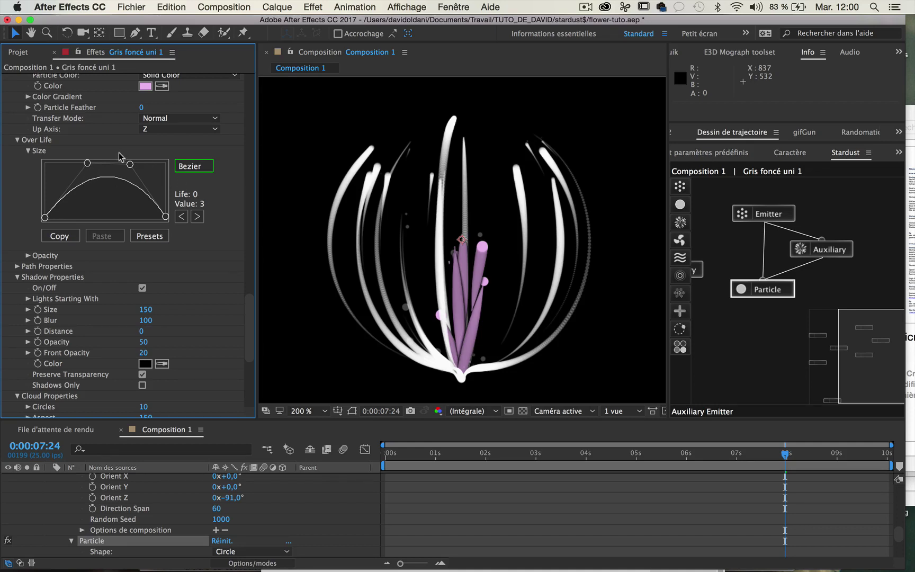
{"action": "left_click_drag", "start_coordinate": [111, 167], "coordinate": [106, 218]}
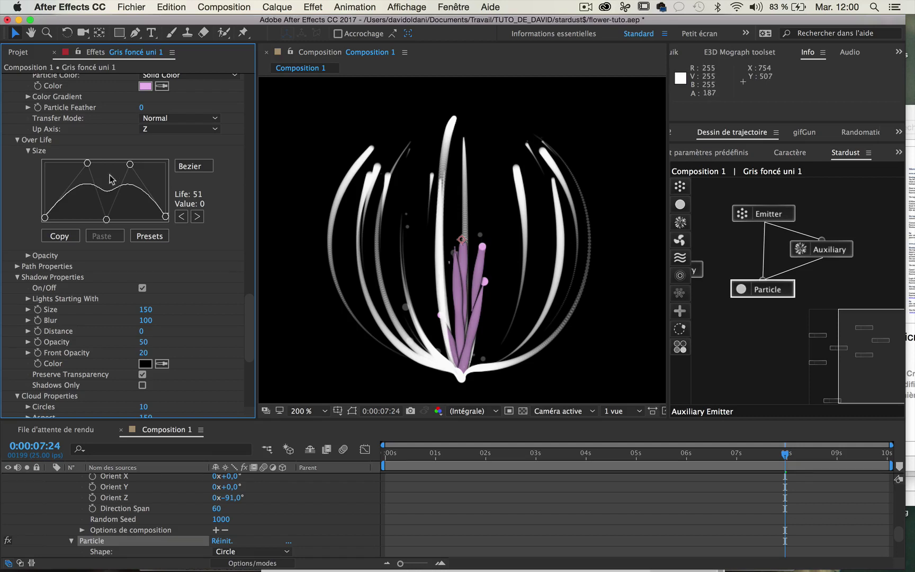
{"action": "key", "text": "super+z"}
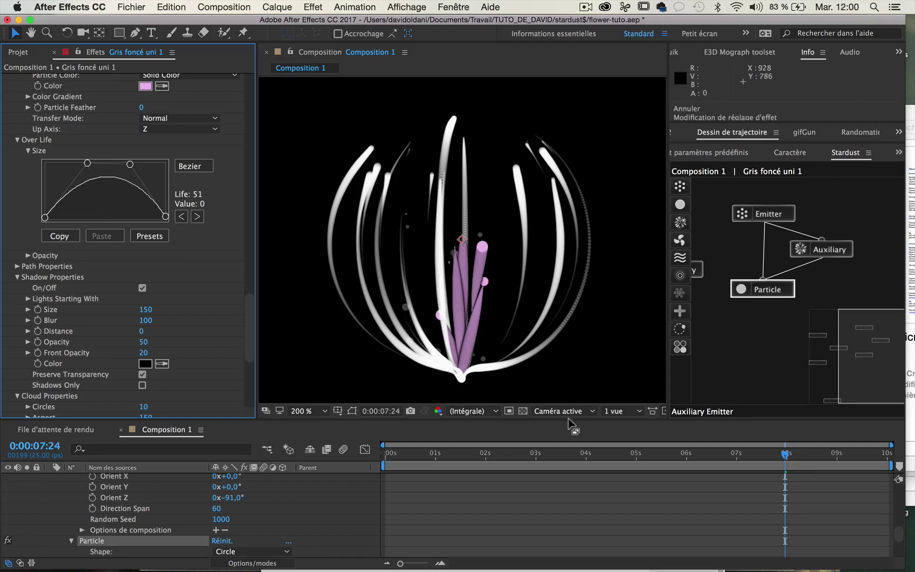
{"action": "left_click_drag", "start_coordinate": [403, 455], "coordinate": [636, 454]}
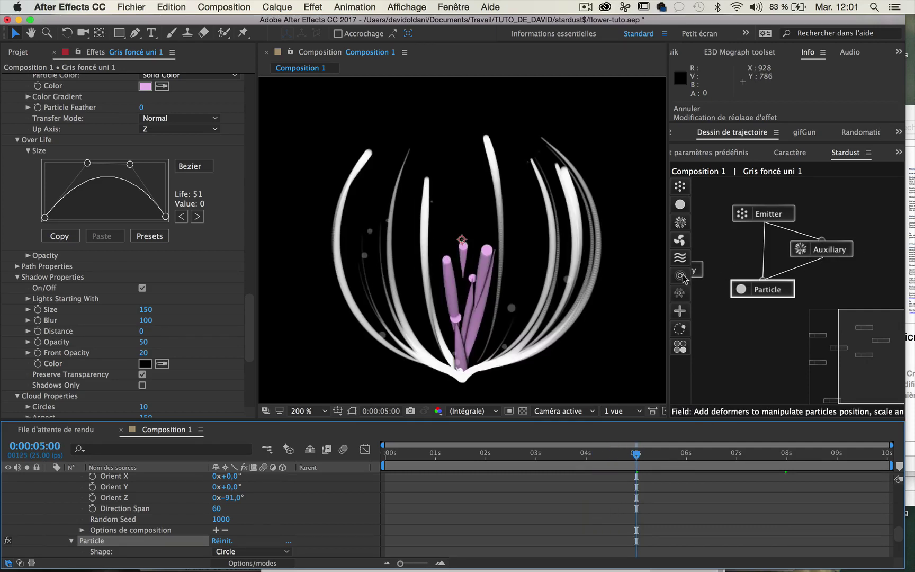
Step: Add a Field node of type Bend with a bend amount of 91
{"action": "left_click_drag", "start_coordinate": [683, 279], "coordinate": [784, 343]}
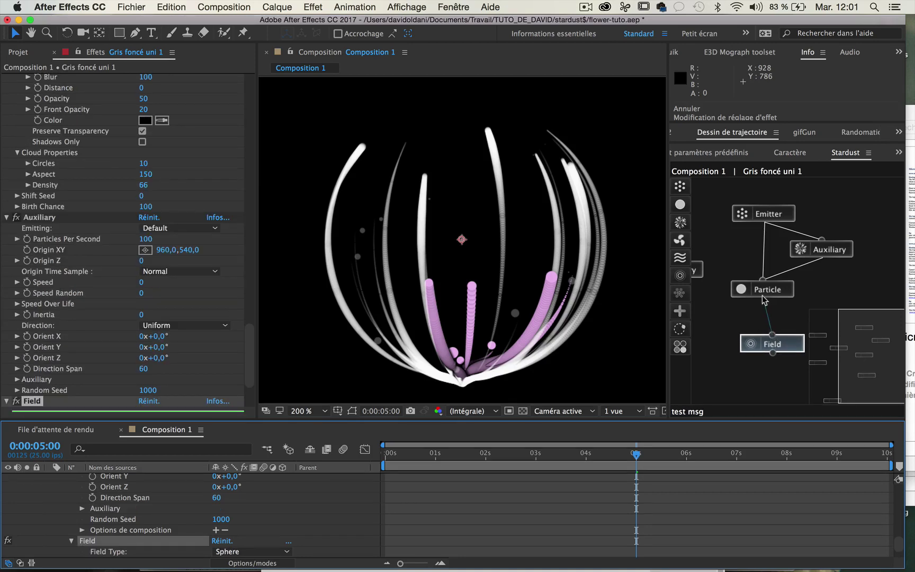
{"action": "left_click_drag", "start_coordinate": [764, 307], "coordinate": [762, 296]}
{"action": "scroll", "coordinate": [12, 193], "scroll_direction": "down", "scroll_amount": 1}
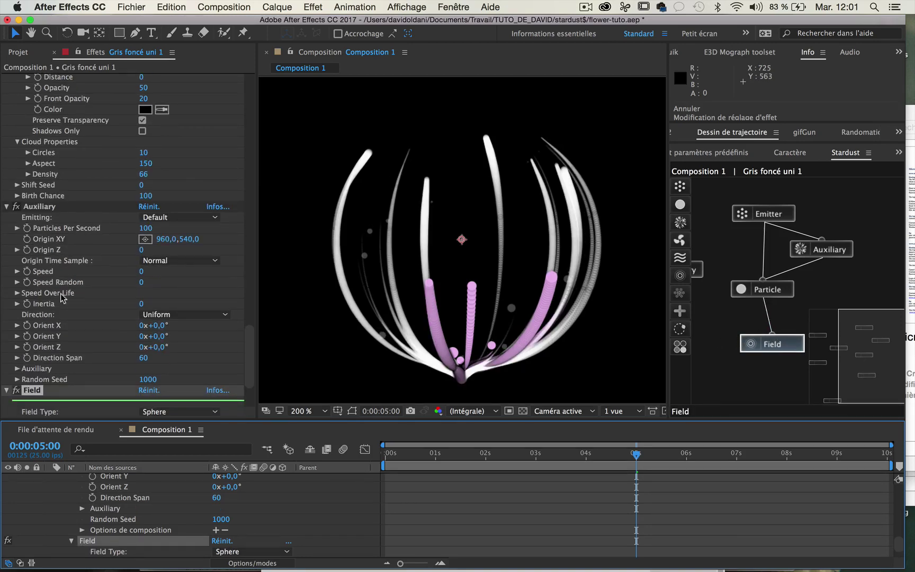
{"action": "scroll", "coordinate": [120, 328], "scroll_direction": "down", "scroll_amount": 2}
{"action": "left_click", "coordinate": [162, 374]}
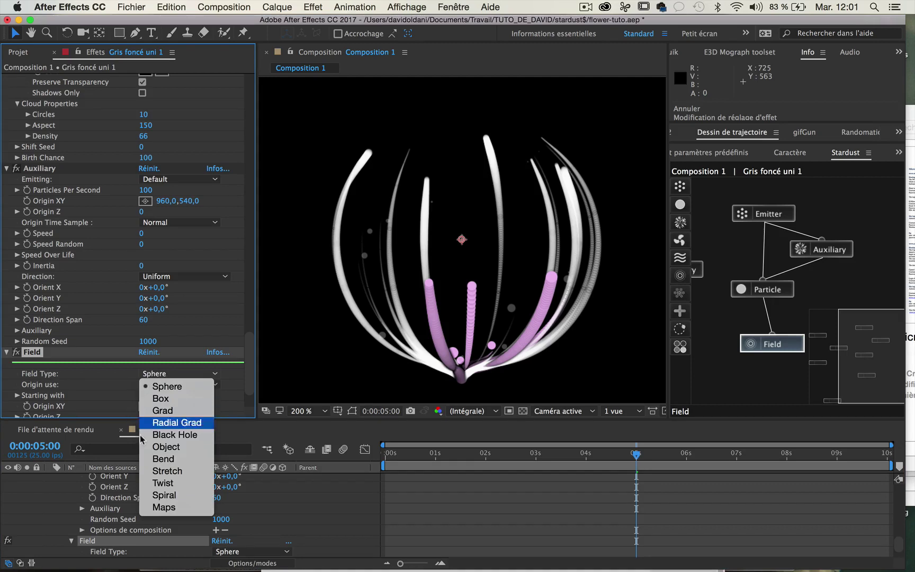
{"action": "left_click", "coordinate": [162, 459]}
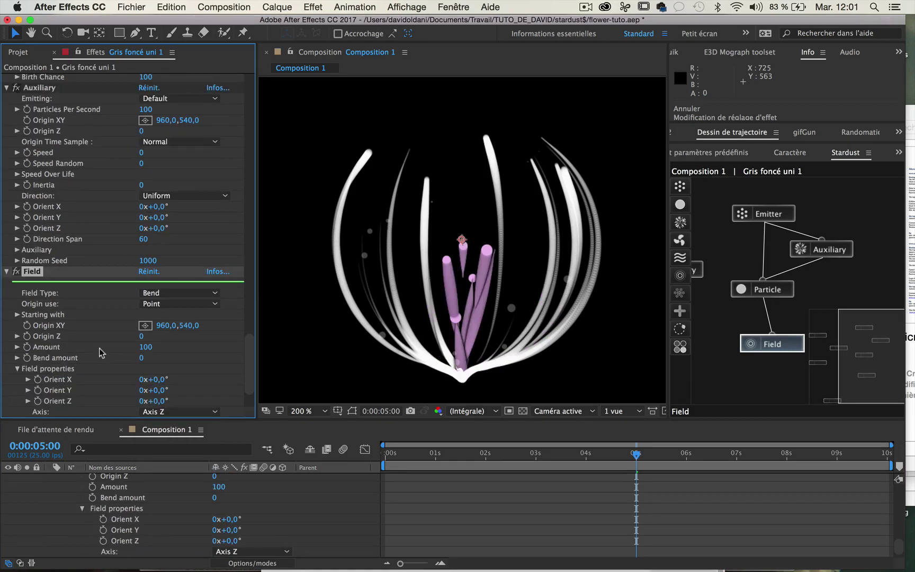
{"action": "scroll", "coordinate": [102, 343], "scroll_direction": "down", "scroll_amount": 3}
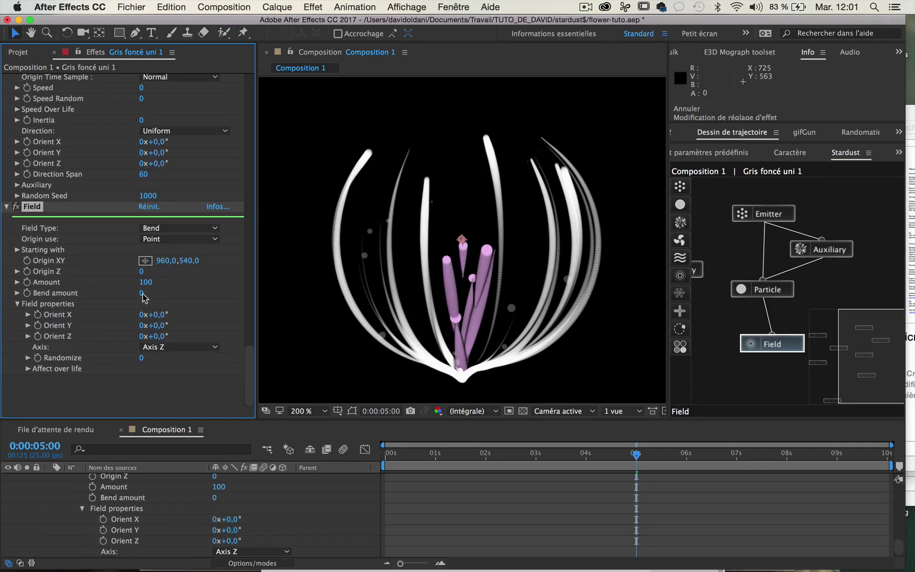
{"action": "left_click_drag", "start_coordinate": [139, 293], "coordinate": [192, 284]}
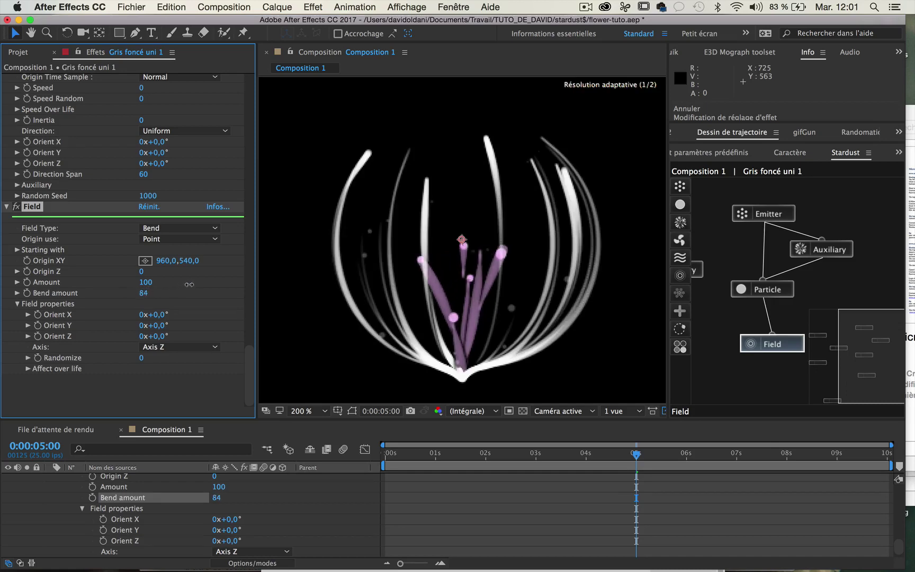
Step: Raise the Emitter speed to 130 while checking a later frame
{"action": "left_click", "coordinate": [763, 290]}
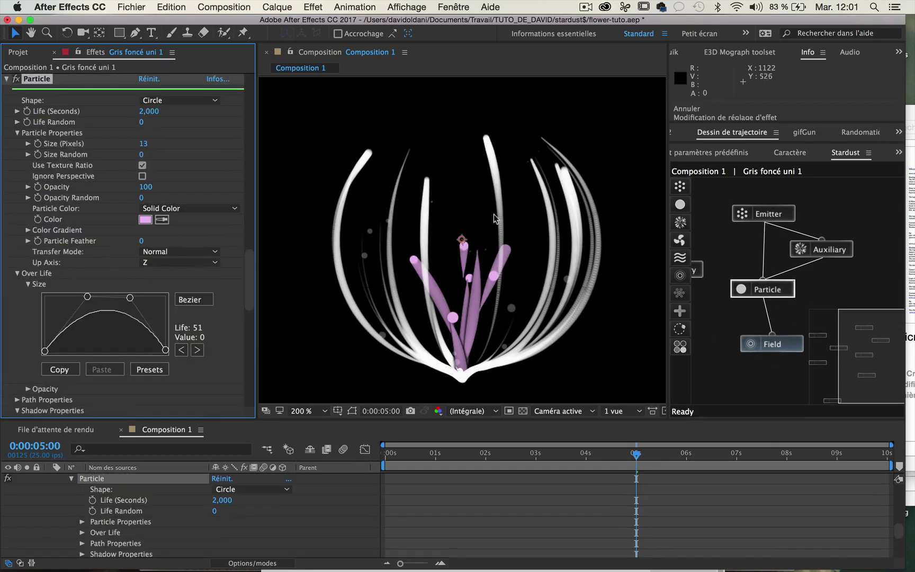
{"action": "left_click_drag", "start_coordinate": [636, 453], "coordinate": [686, 424]}
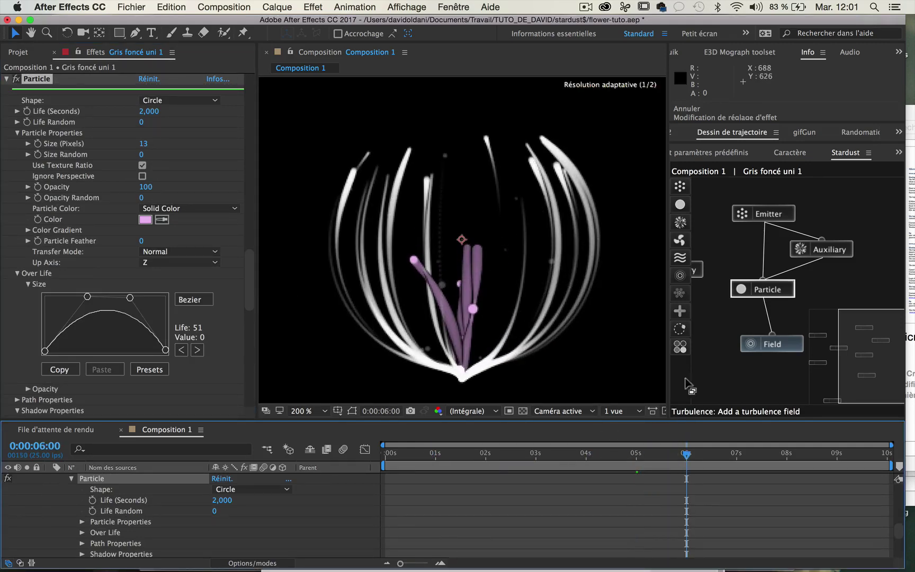
{"action": "left_click", "coordinate": [765, 215]}
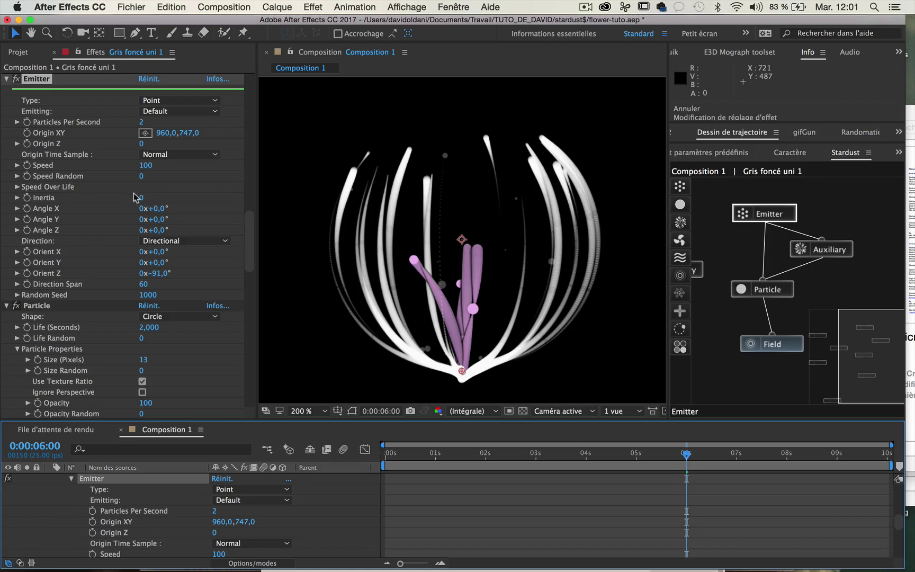
{"action": "left_click_drag", "start_coordinate": [141, 161], "coordinate": [141, 164]}
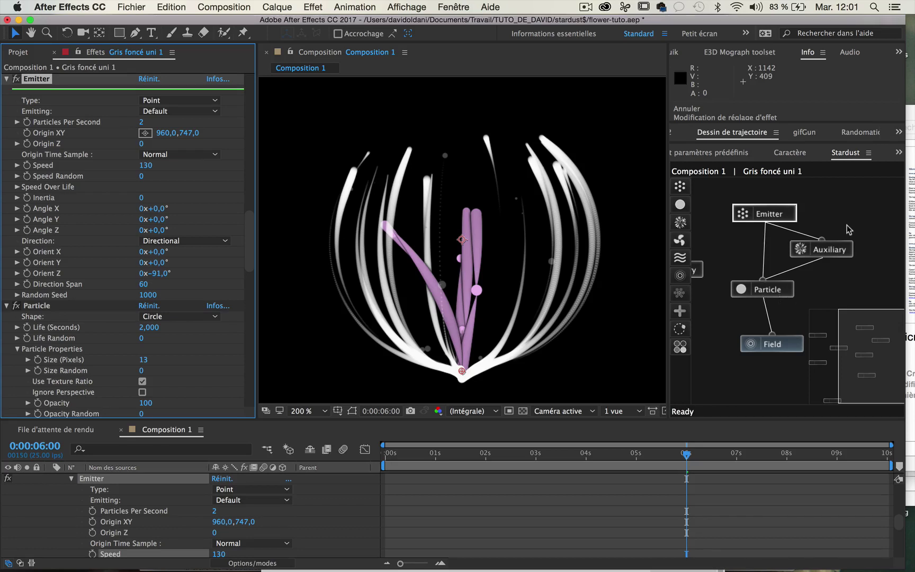
{"action": "left_click", "coordinate": [843, 249]}
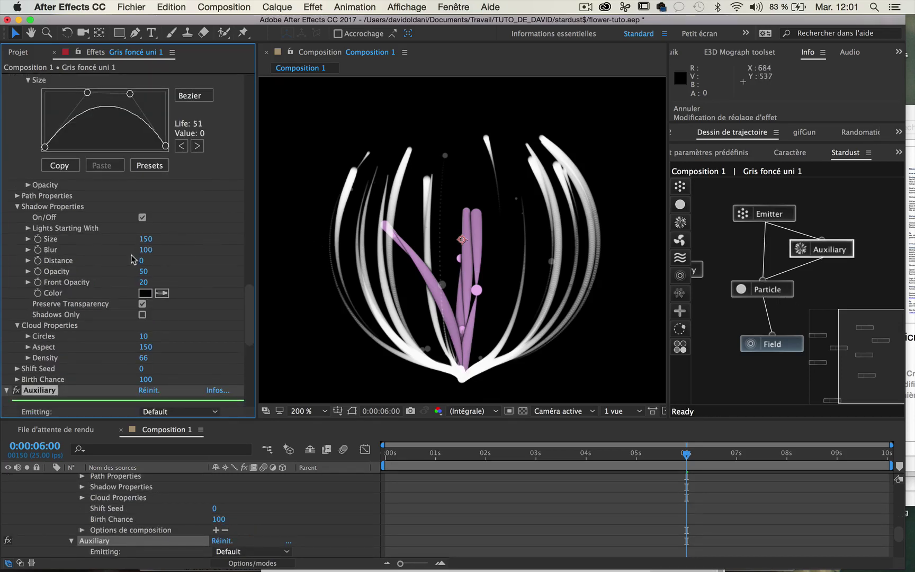
{"action": "scroll", "coordinate": [132, 258], "scroll_direction": "down", "scroll_amount": 3}
{"action": "scroll", "coordinate": [133, 259], "scroll_direction": "down", "scroll_amount": 2}
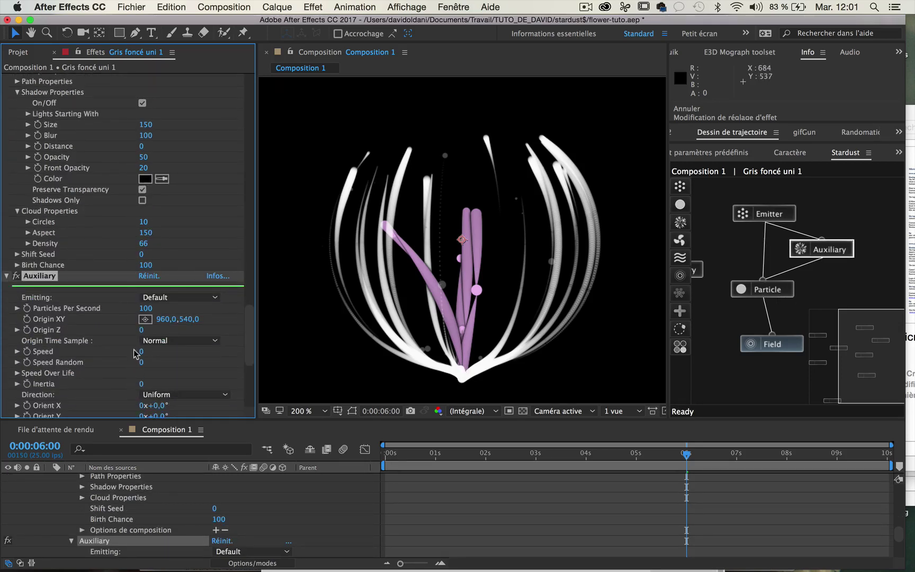
Step: At about 3 seconds, set the second Particle node's Size (Pixels) to 0
{"action": "left_click_drag", "start_coordinate": [459, 465], "coordinate": [549, 466]}
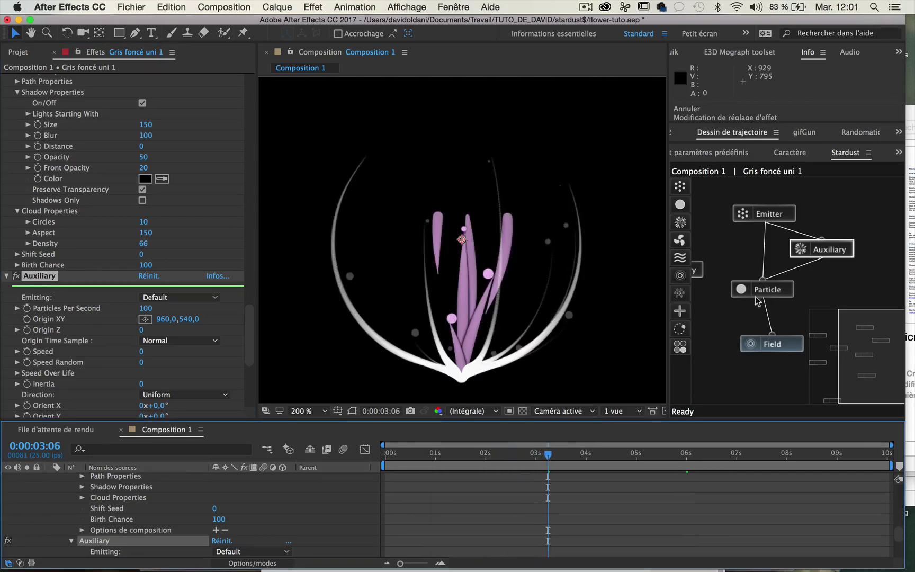
{"action": "left_click", "coordinate": [762, 289]}
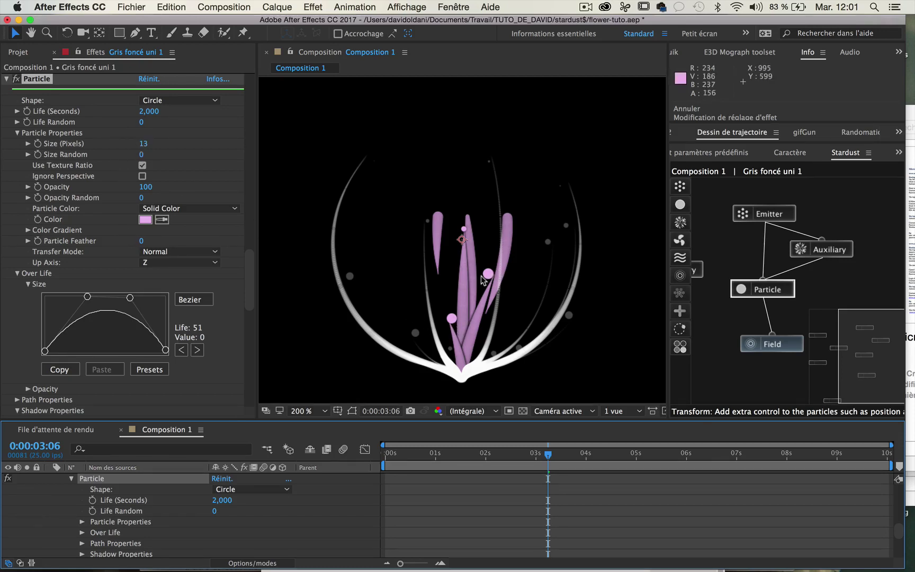
{"action": "left_click", "coordinate": [143, 143]}
{"action": "type", "text": "0"}
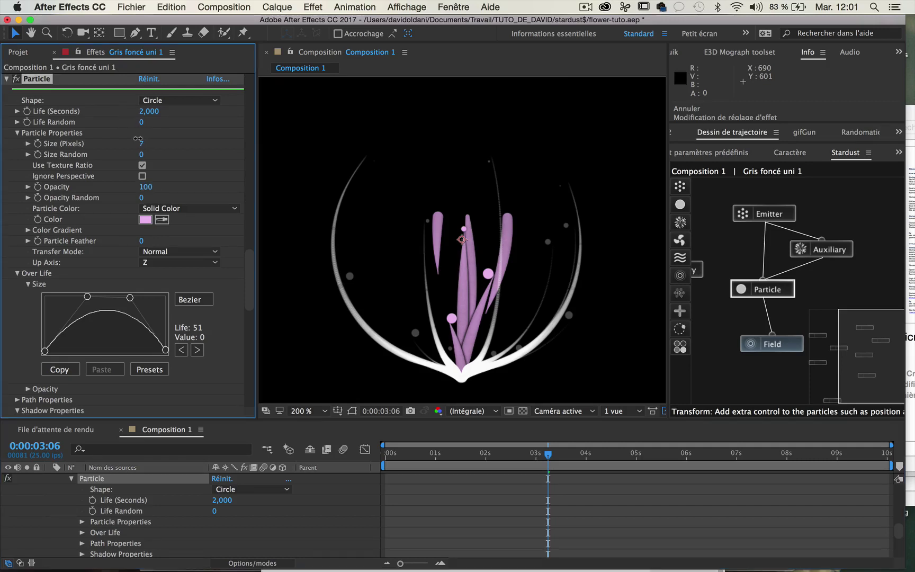
{"action": "key", "text": "Return"}
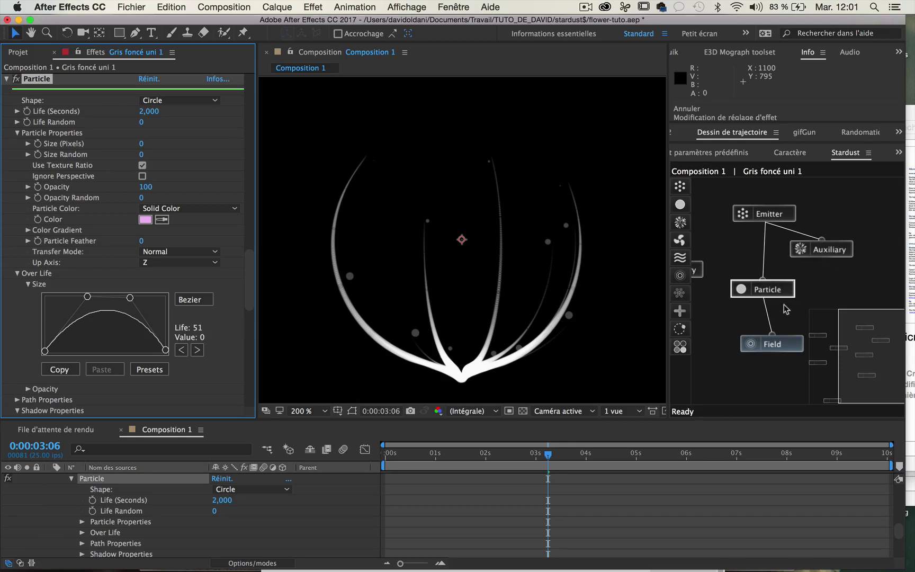
Step: Drag in a new Particle node, place it beneath the Auxiliary node, and rearrange the graph
{"action": "mouse_move", "coordinate": [680, 204]}
{"action": "left_mouse_down"}
{"action": "mouse_move", "coordinate": [711, 209]}
{"action": "mouse_move", "coordinate": [847, 290]}
{"action": "left_mouse_up"}
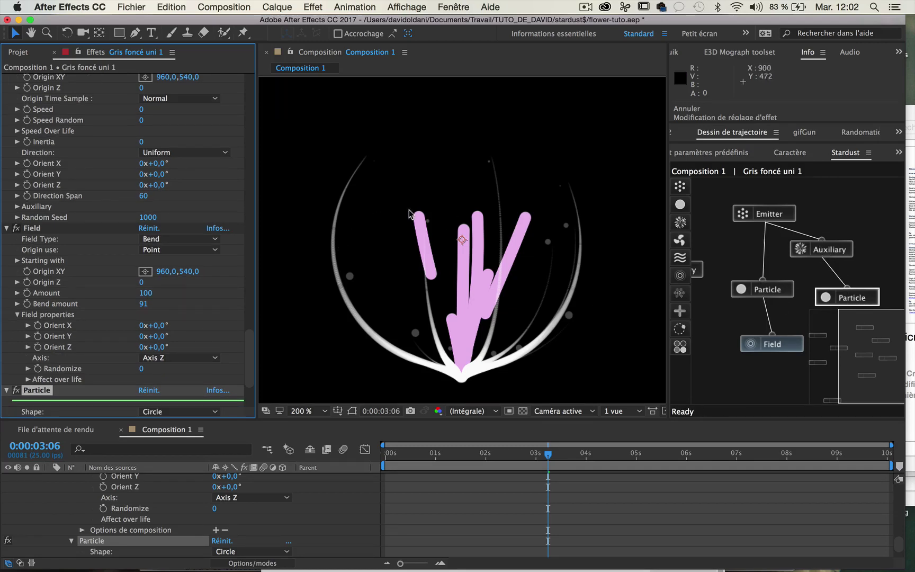
{"action": "left_click_drag", "start_coordinate": [773, 290], "coordinate": [760, 281]}
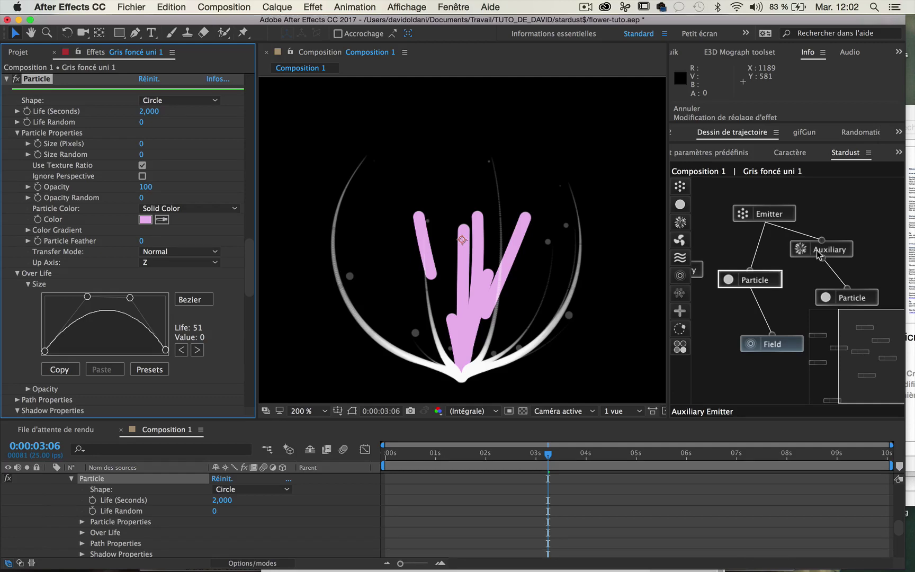
{"action": "left_click_drag", "start_coordinate": [831, 252], "coordinate": [853, 251]}
{"action": "left_click_drag", "start_coordinate": [865, 299], "coordinate": [864, 330]}
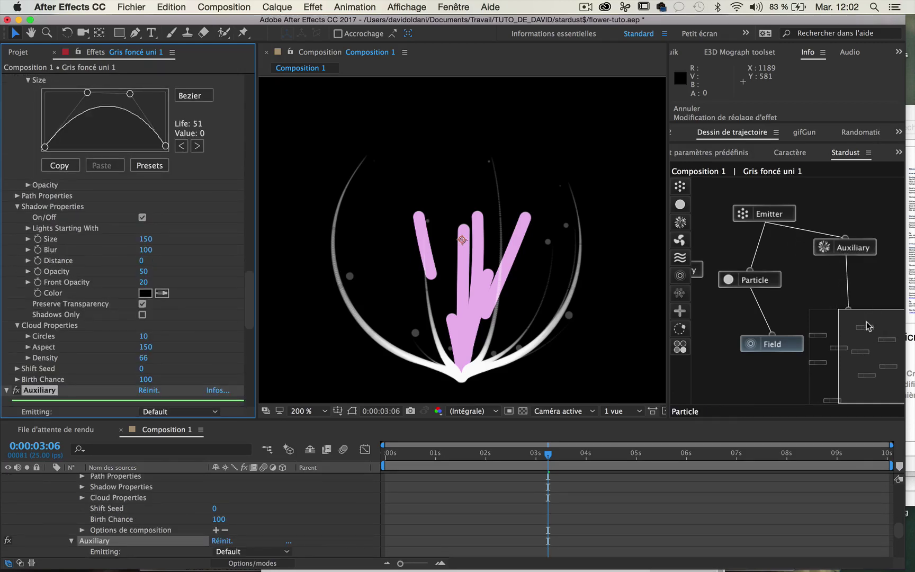
{"action": "left_click_drag", "start_coordinate": [845, 247], "coordinate": [848, 271]}
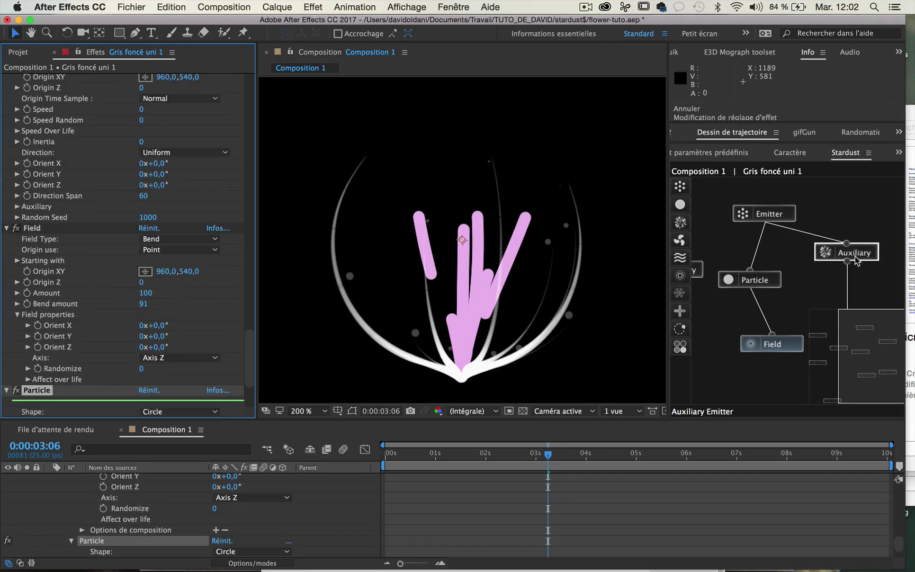
Step: Select the new Particle node to show its Circle shape and 2-second life settings
{"action": "scroll", "coordinate": [828, 305], "scroll_direction": "down", "scroll_amount": 3}
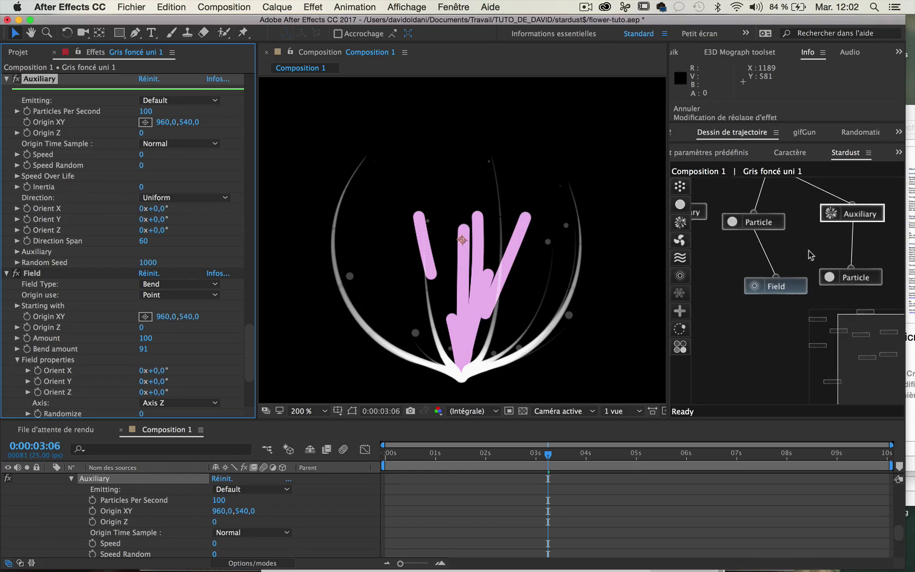
{"action": "left_click", "coordinate": [845, 281]}
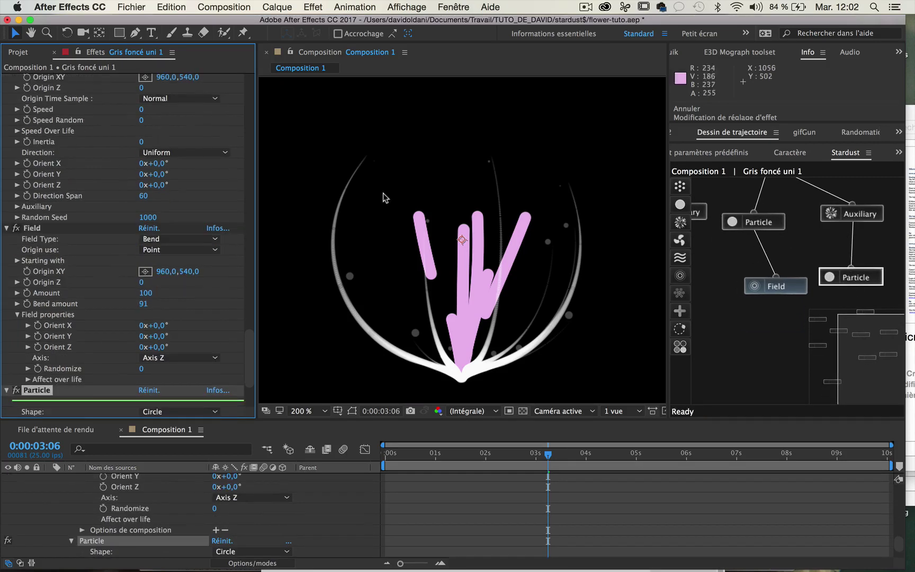
{"action": "scroll", "coordinate": [65, 290], "scroll_direction": "down", "scroll_amount": 2}
{"action": "scroll", "coordinate": [65, 290], "scroll_direction": "down", "scroll_amount": 4}
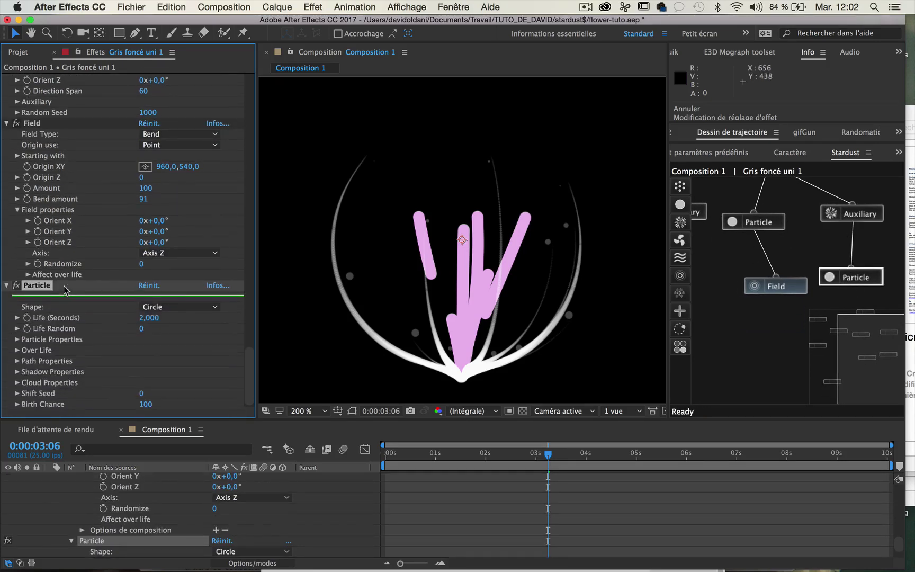
Step: Set the Auxiliary-fed particles' size to 5 pixels
{"action": "left_click", "coordinate": [17, 337]}
{"action": "scroll", "coordinate": [83, 323], "scroll_direction": "down", "scroll_amount": 2}
{"action": "left_click", "coordinate": [145, 293]}
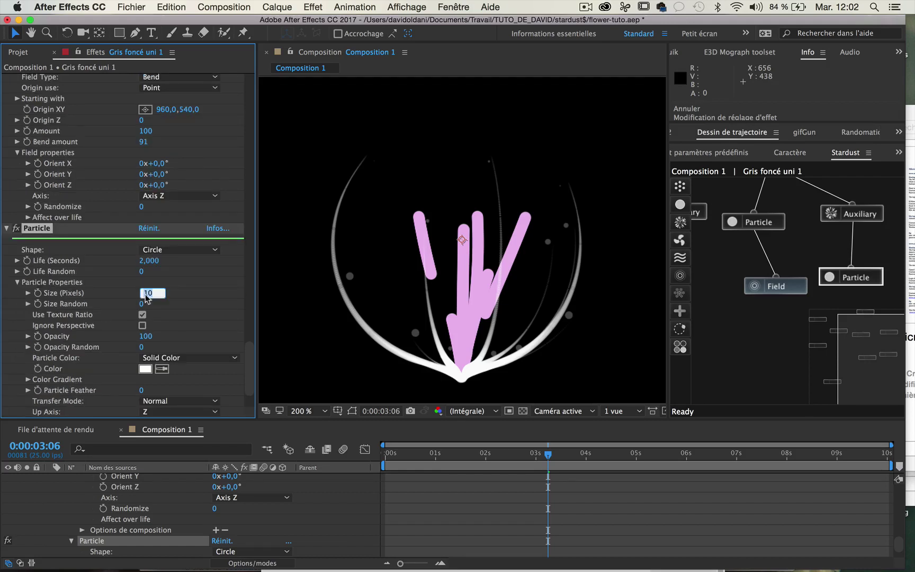
{"action": "key", "text": "Return"}
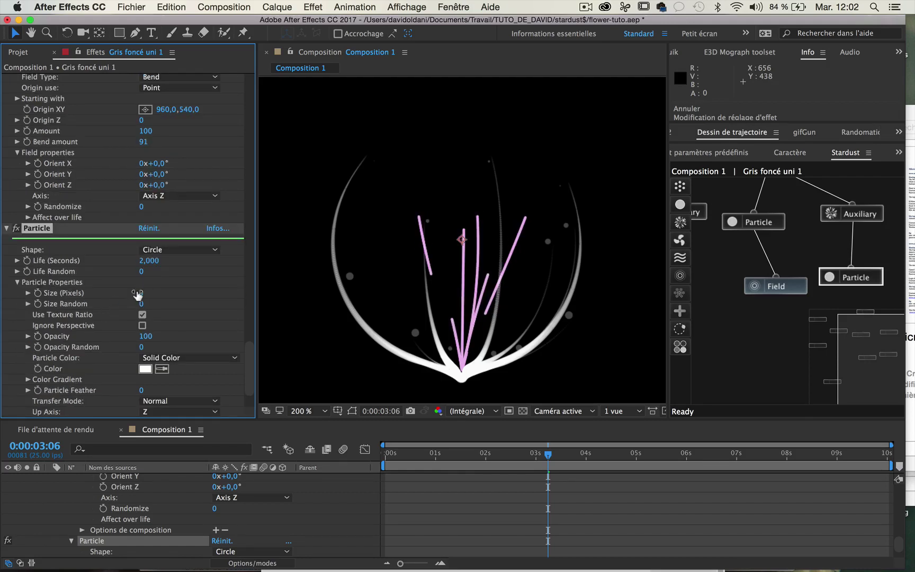
{"action": "left_click", "coordinate": [139, 293]}
{"action": "type", "text": "5"}
{"action": "key", "text": "Return"}
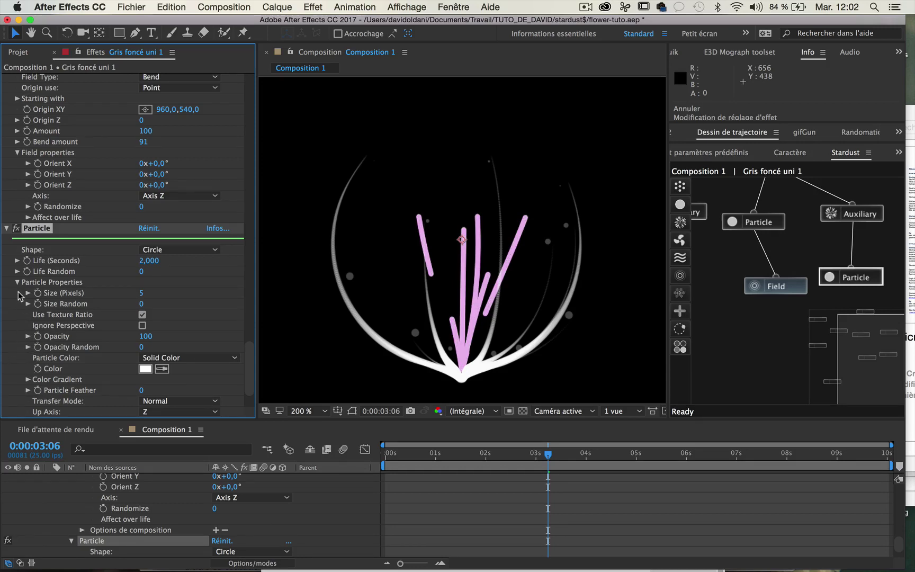
Step: Apply the Gauss Bell preset to the Size over-life curve and preview from the start
{"action": "scroll", "coordinate": [20, 295], "scroll_direction": "down", "scroll_amount": 5}
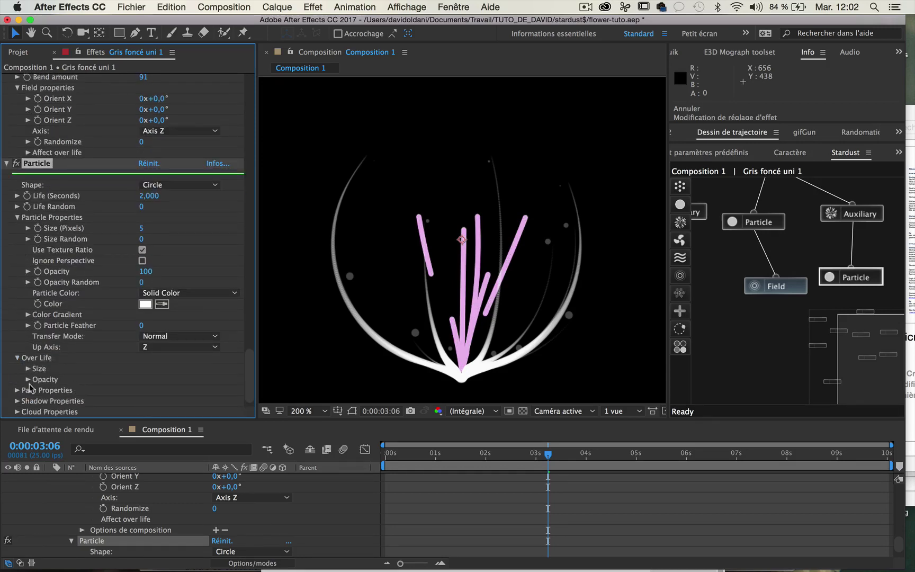
{"action": "left_click", "coordinate": [28, 369]}
{"action": "scroll", "coordinate": [147, 379], "scroll_direction": "down", "scroll_amount": 4}
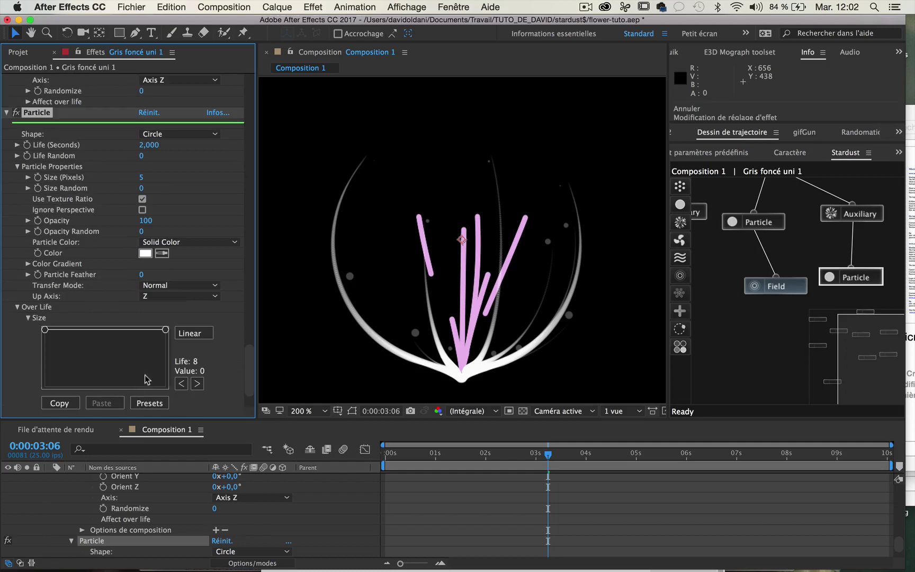
{"action": "left_click", "coordinate": [136, 404]}
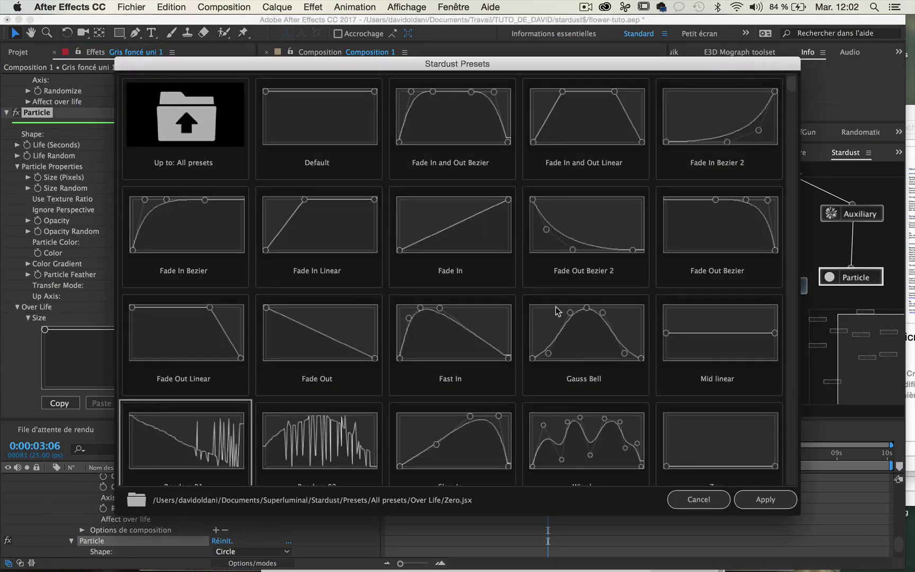
{"action": "left_click", "coordinate": [561, 360]}
{"action": "left_click", "coordinate": [746, 501]}
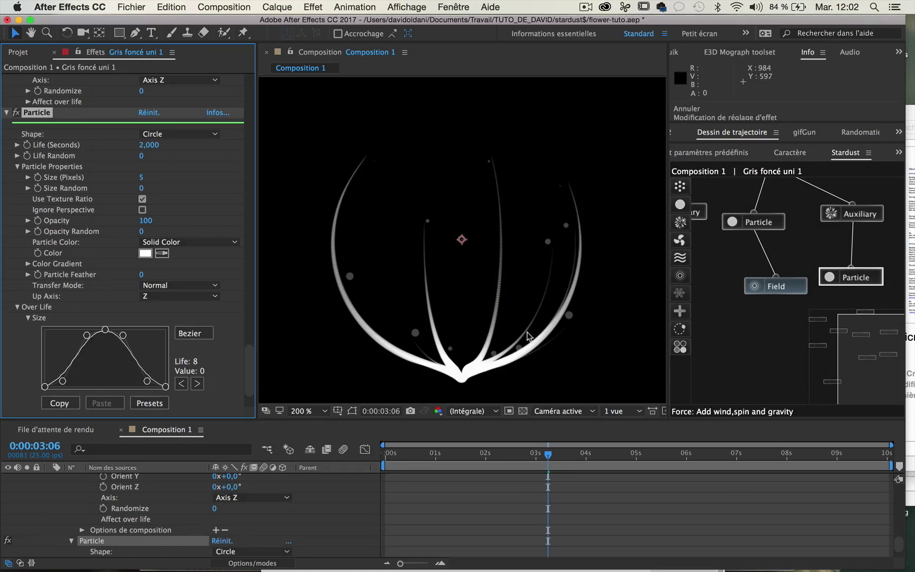
{"action": "mouse_move", "coordinate": [403, 451]}
{"action": "left_mouse_down"}
{"action": "mouse_move", "coordinate": [536, 454]}
{"action": "mouse_move", "coordinate": [564, 483]}
{"action": "left_mouse_up"}
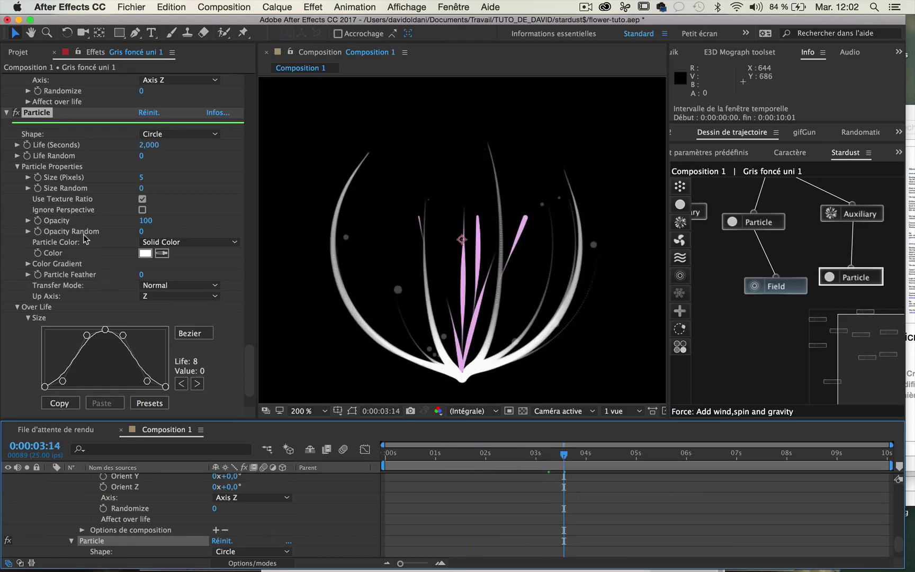
Step: Turn on particle shadows and raise the emitter from 2 to 10 particles per second
{"action": "scroll", "coordinate": [48, 294], "scroll_direction": "down", "scroll_amount": 4}
{"action": "left_click", "coordinate": [17, 379]}
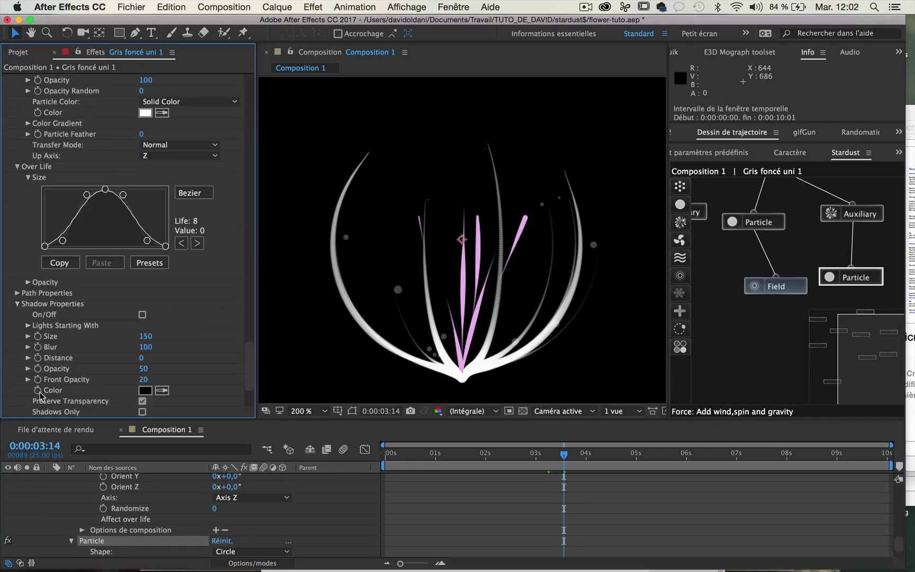
{"action": "left_click", "coordinate": [142, 314]}
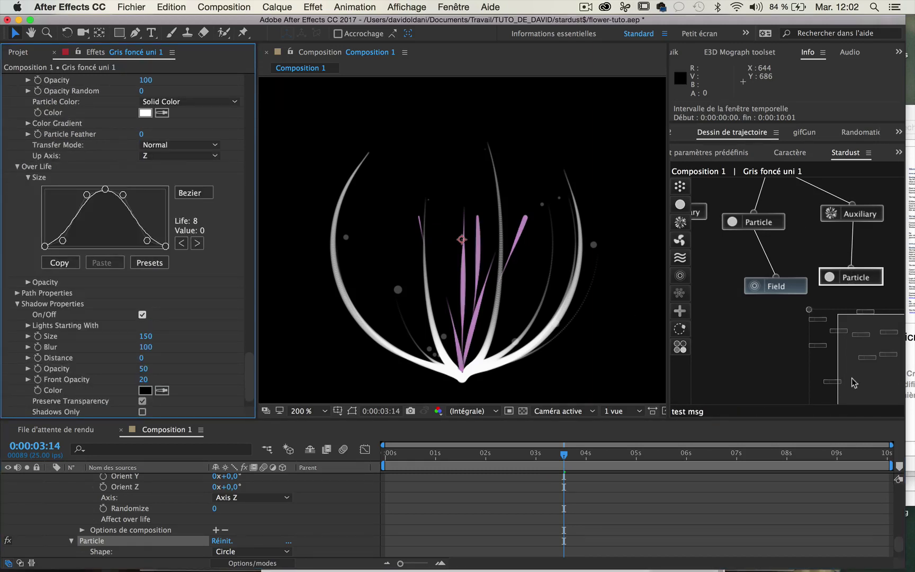
{"action": "scroll", "coordinate": [854, 382], "scroll_direction": "up", "scroll_amount": 3}
{"action": "left_click", "coordinate": [794, 211]}
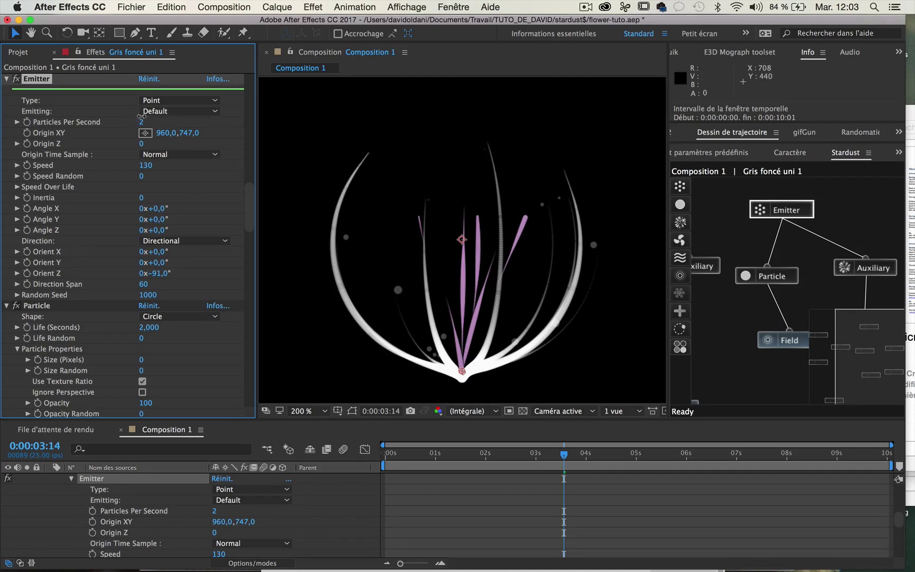
{"action": "left_click_drag", "start_coordinate": [141, 116], "coordinate": [145, 117]}
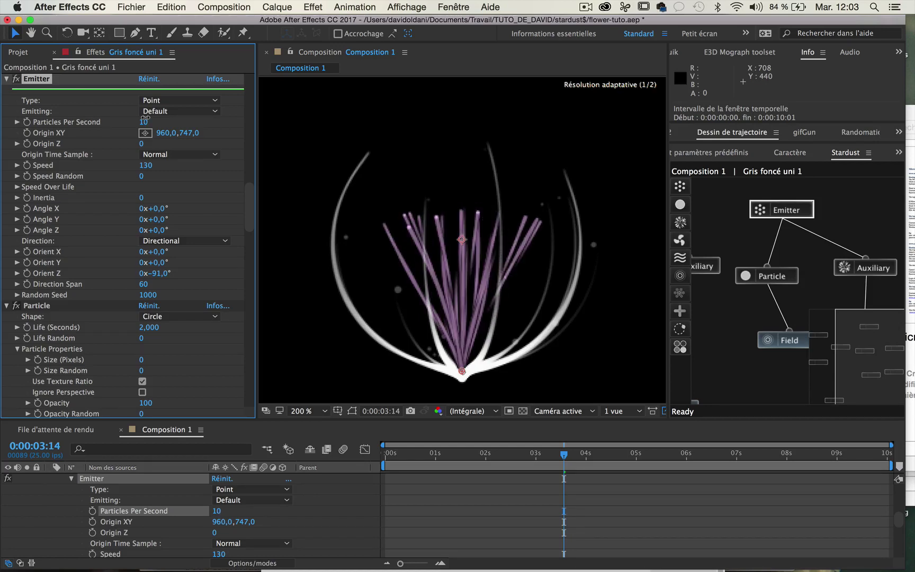
Step: At 0:00:03:05, select the Field node and drag its Bend amount upward
{"action": "left_click", "coordinate": [439, 458]}
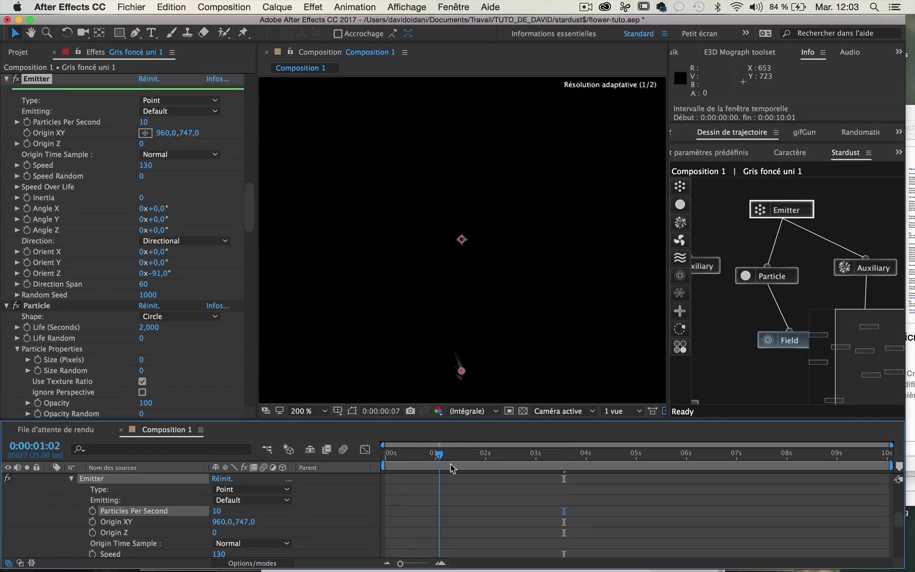
{"action": "left_click_drag", "start_coordinate": [448, 456], "coordinate": [546, 455]}
{"action": "left_click", "coordinate": [782, 340]}
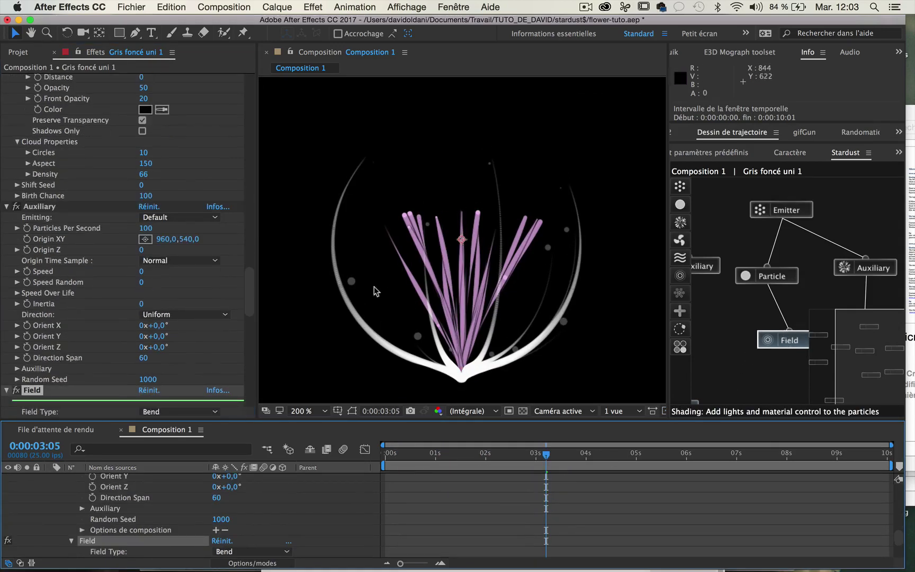
{"action": "scroll", "coordinate": [141, 306], "scroll_direction": "down", "scroll_amount": 10}
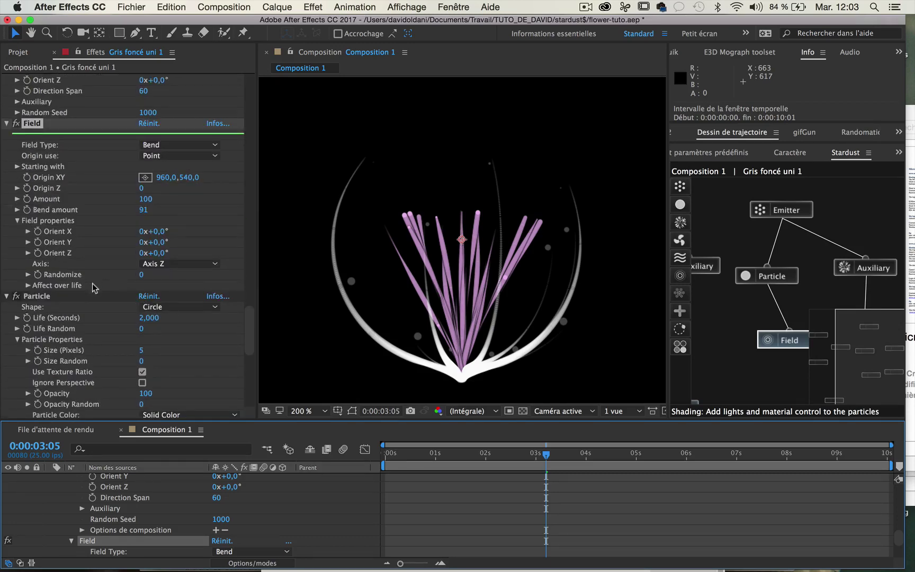
{"action": "mouse_move", "coordinate": [140, 210]}
{"action": "left_mouse_down"}
{"action": "mouse_move", "coordinate": [329, 182]}
{"action": "mouse_move", "coordinate": [577, 170]}
{"action": "left_mouse_up"}
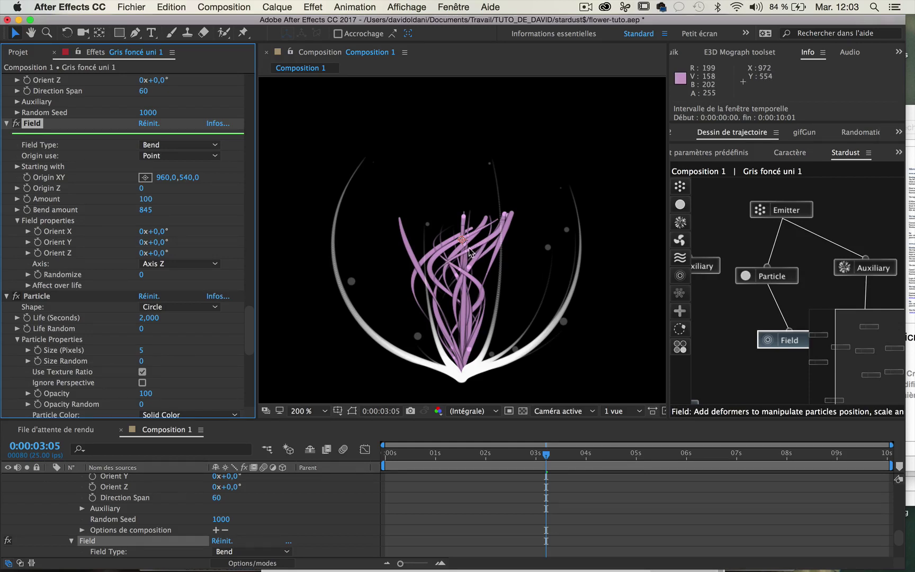
Step: View the composition at 100% and play a preview from the start, then stop it
{"action": "key", "text": "comma"}
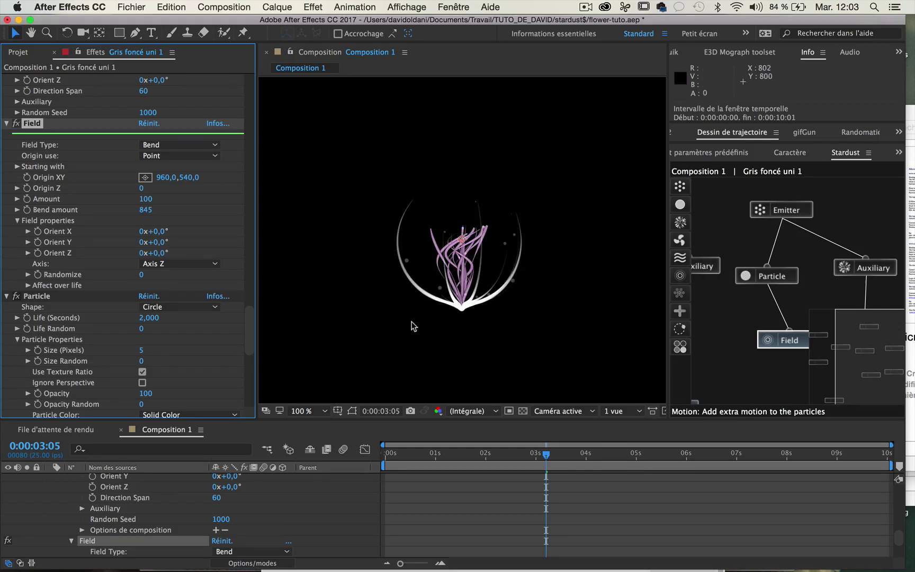
{"action": "key", "text": "Home"}
{"action": "key", "text": "space"}
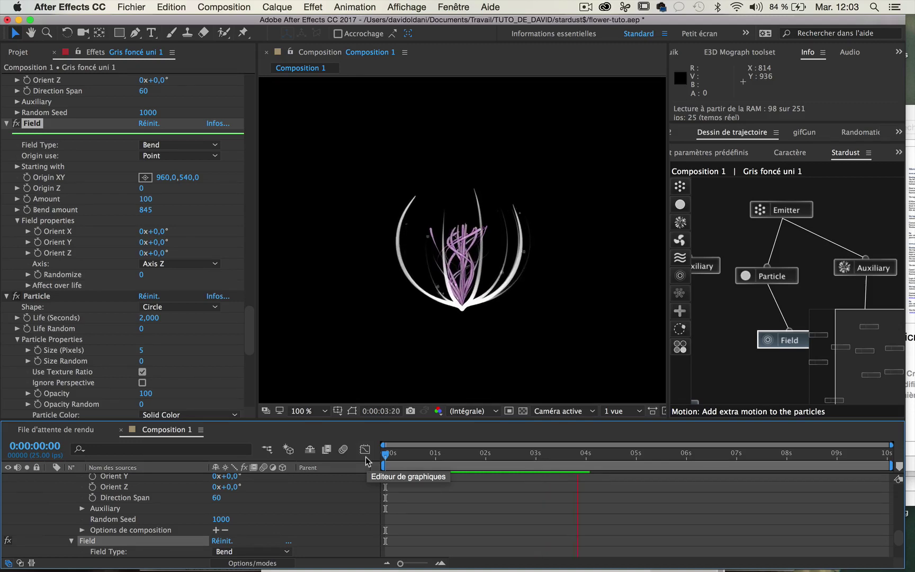
{"action": "key", "text": "space"}
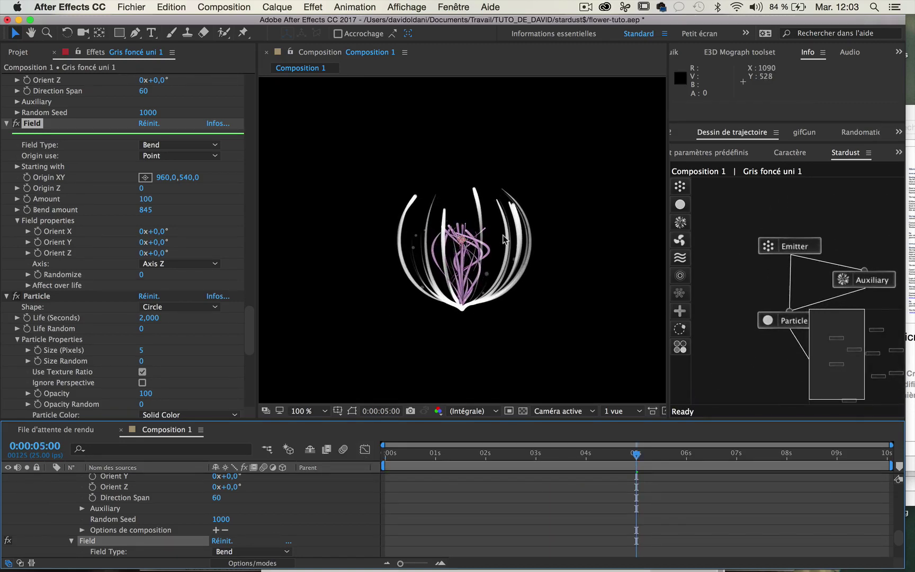
Step: Set the Particle node's Color to light cyan 9DE0FB and save the project
{"action": "left_click", "coordinate": [792, 311]}
{"action": "scroll", "coordinate": [98, 268], "scroll_direction": "down", "scroll_amount": 3}
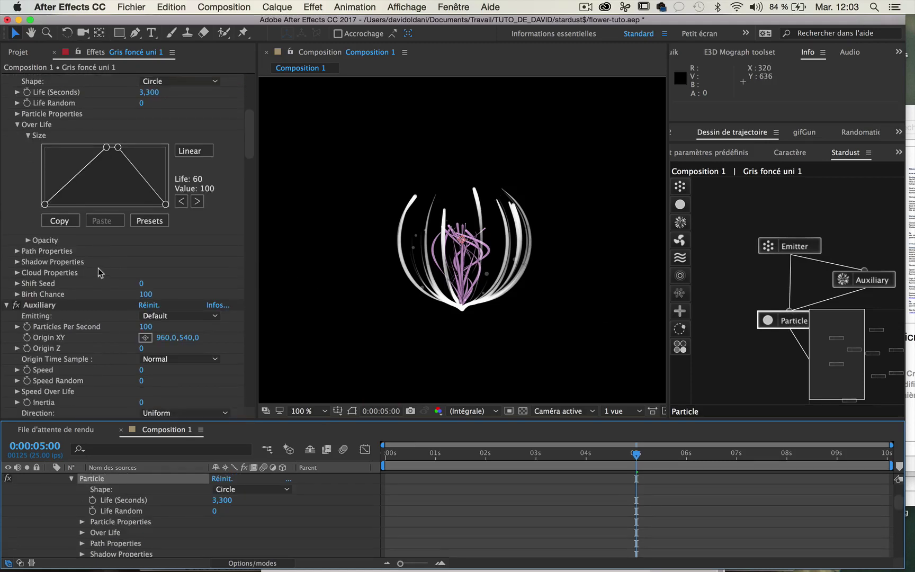
{"action": "scroll", "coordinate": [98, 268], "scroll_direction": "down", "scroll_amount": 3}
{"action": "scroll", "coordinate": [98, 268], "scroll_direction": "down", "scroll_amount": 1}
{"action": "scroll", "coordinate": [98, 268], "scroll_direction": "up", "scroll_amount": 3}
{"action": "scroll", "coordinate": [14, 129], "scroll_direction": "up", "scroll_amount": 1}
{"action": "scroll", "coordinate": [15, 132], "scroll_direction": "up", "scroll_amount": 1}
{"action": "left_click", "coordinate": [17, 152]}
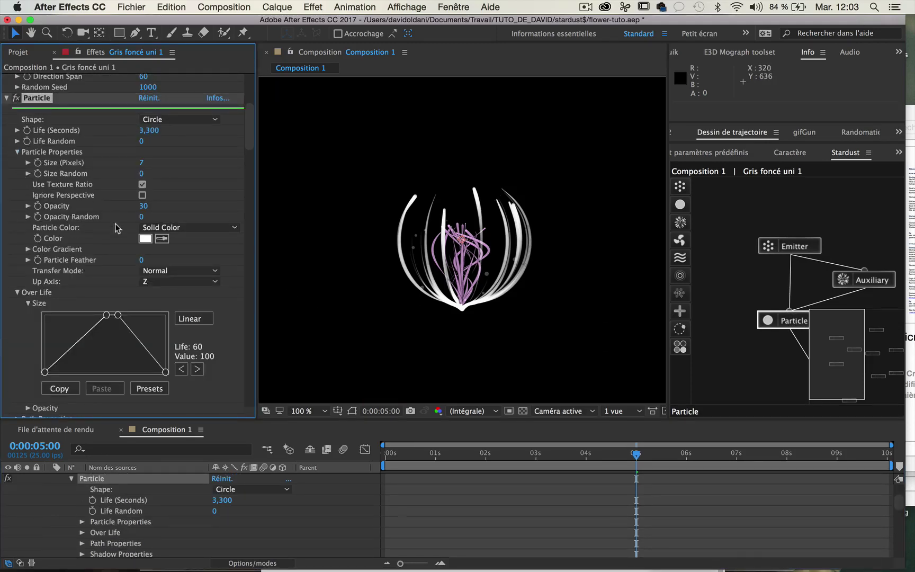
{"action": "left_click", "coordinate": [144, 239]}
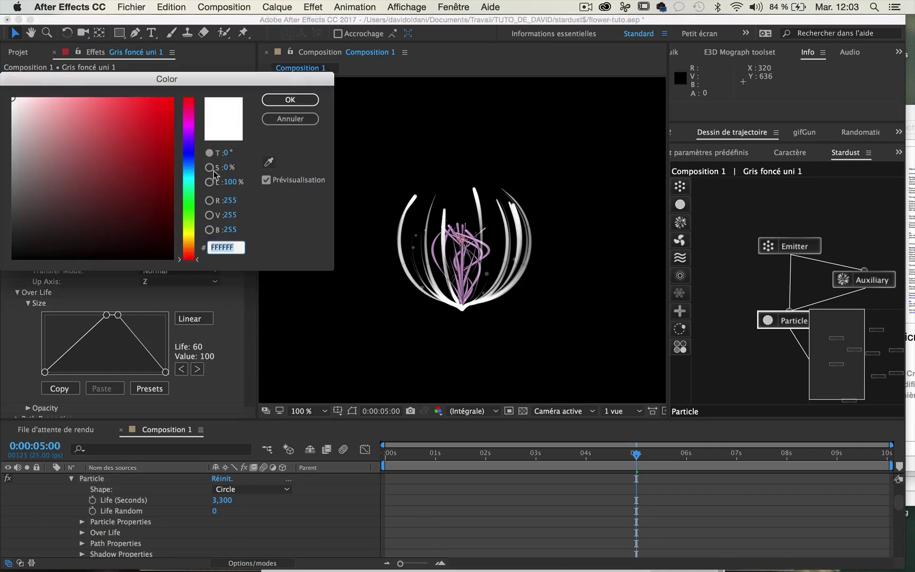
{"action": "left_click", "coordinate": [188, 170]}
{"action": "mouse_move", "coordinate": [90, 137]}
{"action": "left_mouse_down"}
{"action": "mouse_move", "coordinate": [109, 133]}
{"action": "mouse_move", "coordinate": [69, 98]}
{"action": "left_mouse_up"}
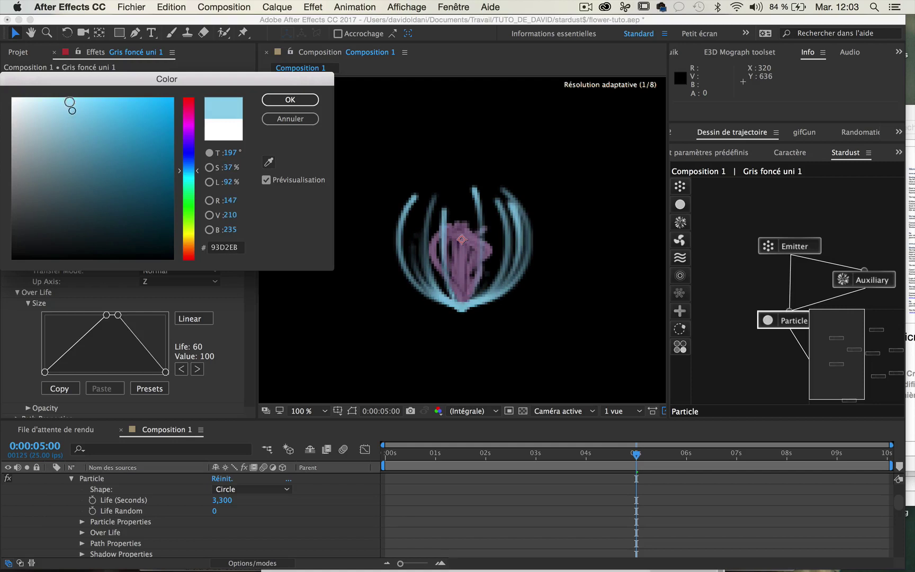
{"action": "left_click", "coordinate": [310, 102]}
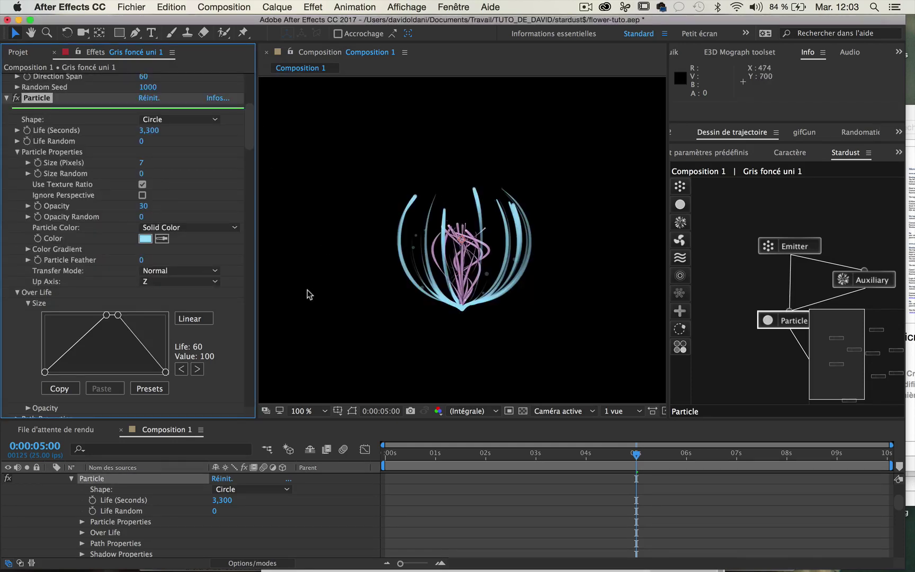
{"action": "key", "text": "super+s"}
Step: Rewind and play a preview of the cyan-petal flower, then view it at 200%
{"action": "key", "text": "comma"}
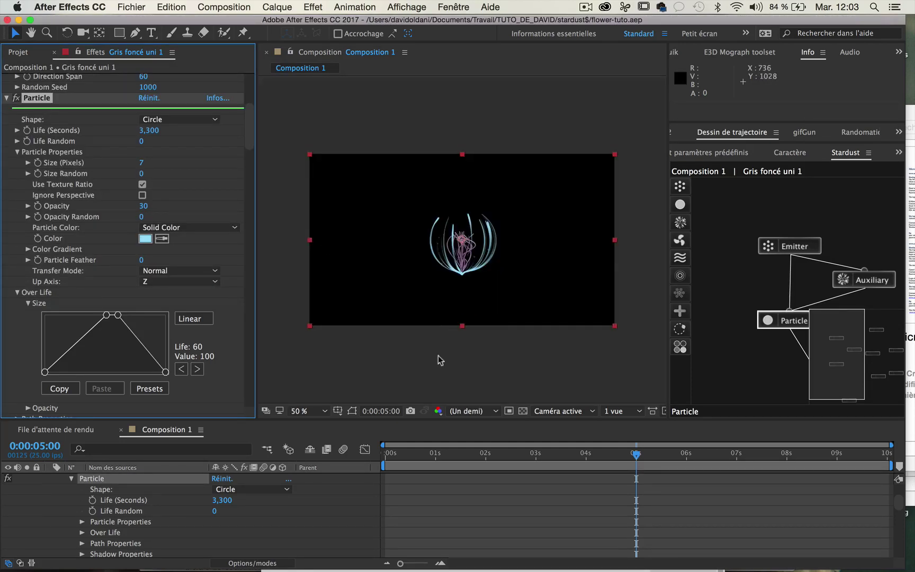
{"action": "key", "text": "period"}
{"action": "left_click_drag", "start_coordinate": [403, 452], "coordinate": [367, 455]}
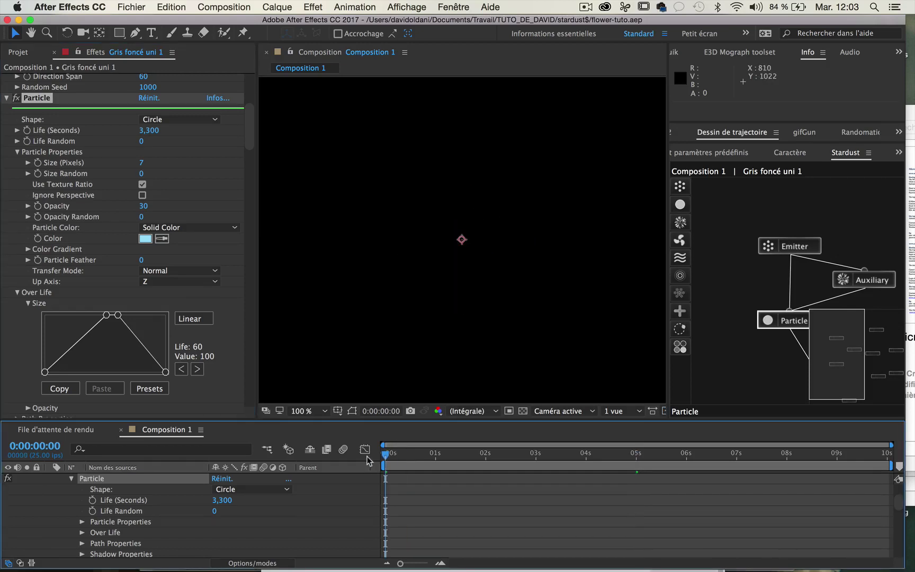
{"action": "key", "text": "space"}
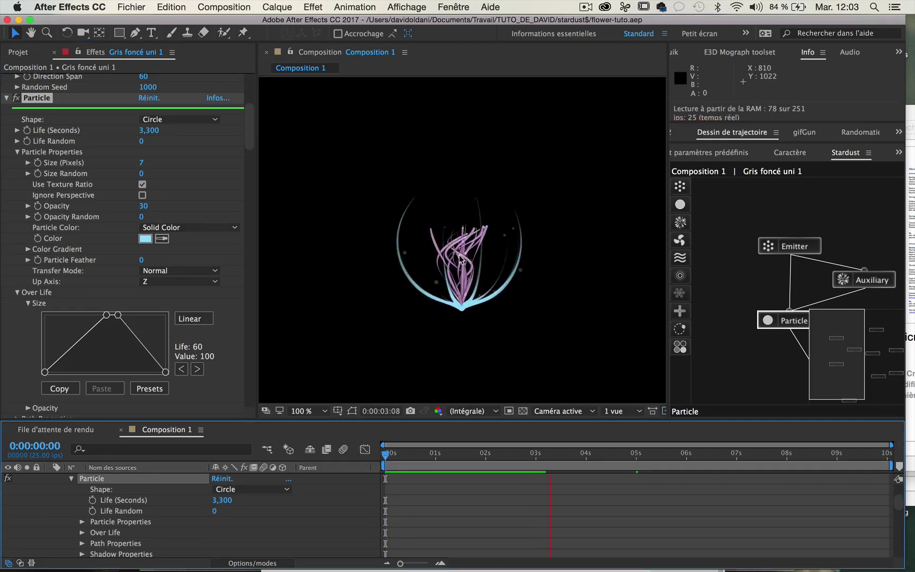
{"action": "key", "text": "space"}
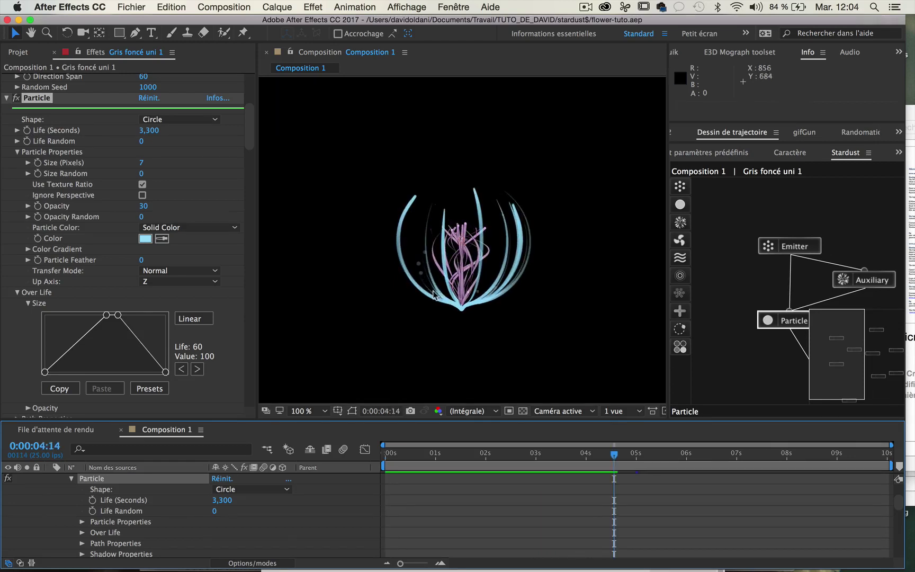
{"action": "key", "text": "period"}
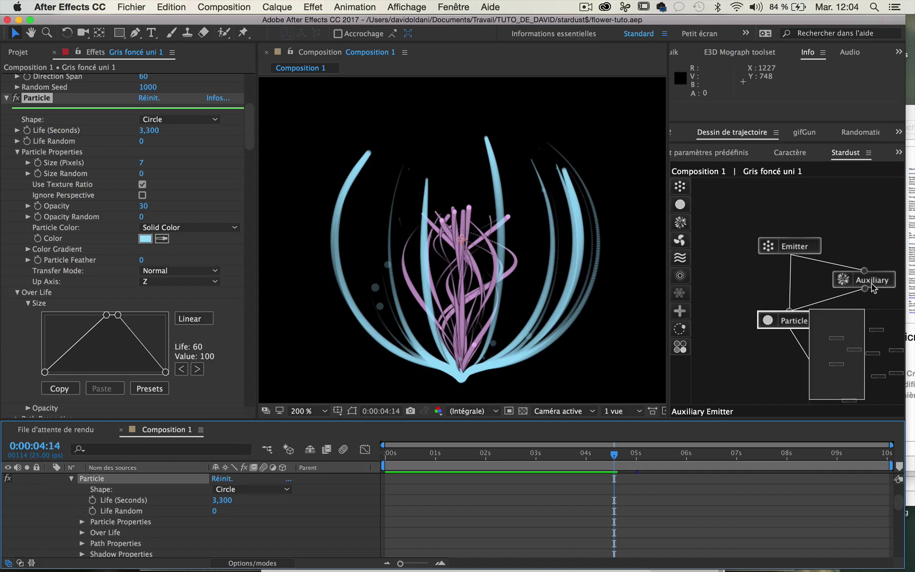
Step: Try a different Emitter Origin Z depth, undo it to keep 0, and return to 100%
{"action": "left_click", "coordinate": [792, 248]}
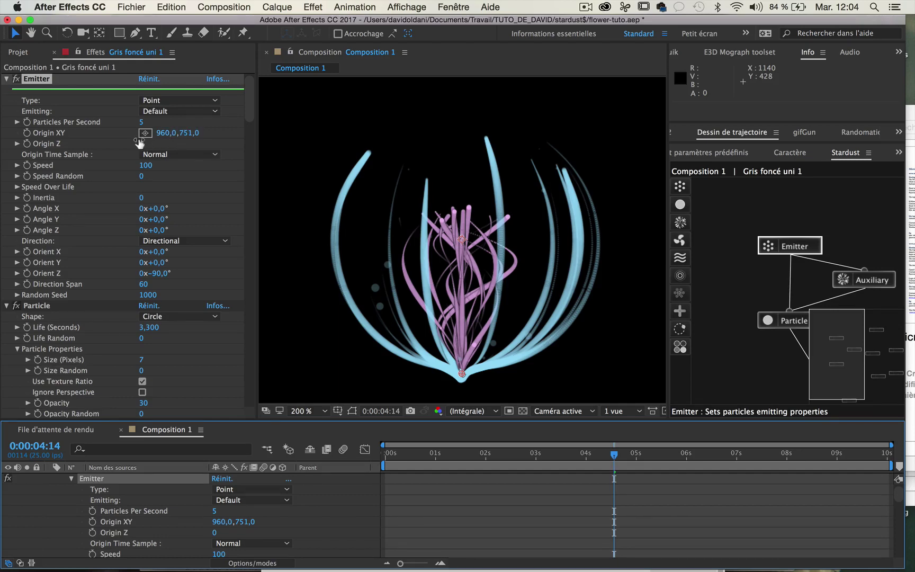
{"action": "left_click_drag", "start_coordinate": [140, 143], "coordinate": [137, 140]}
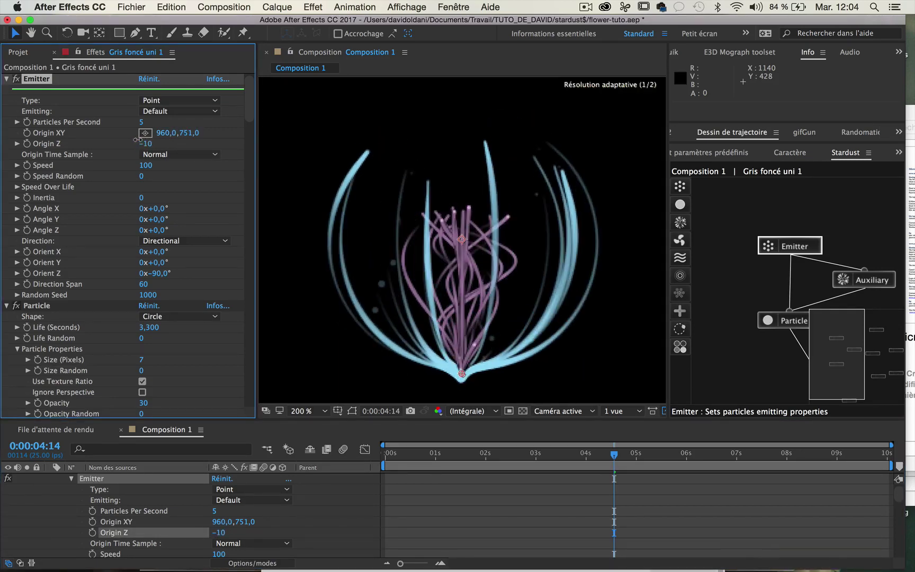
{"action": "key", "text": "super+z"}
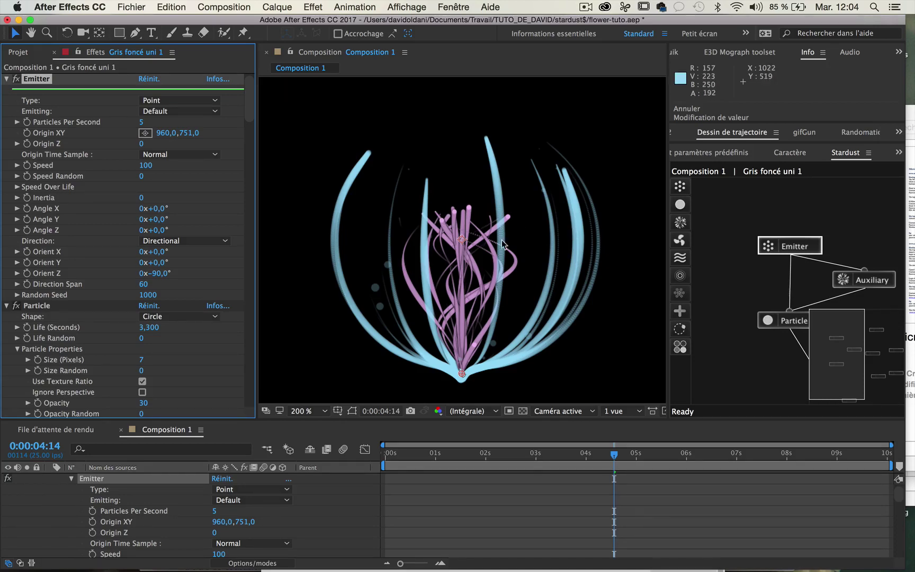
{"action": "key", "text": "comma"}
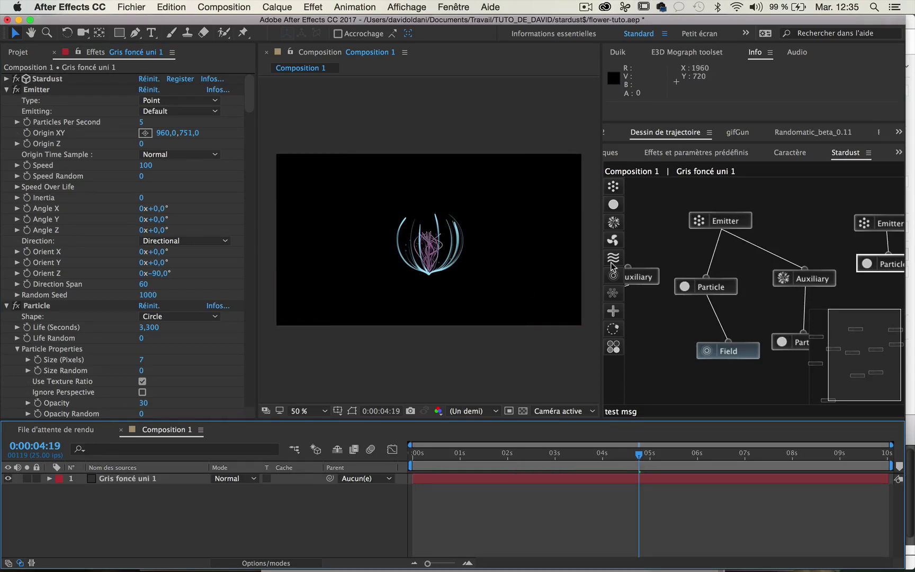
Step: Widen the composition viewer at full size, pan the Stardust graph, and select the Emitter node
{"action": "left_click_drag", "start_coordinate": [601, 263], "coordinate": [671, 260]}
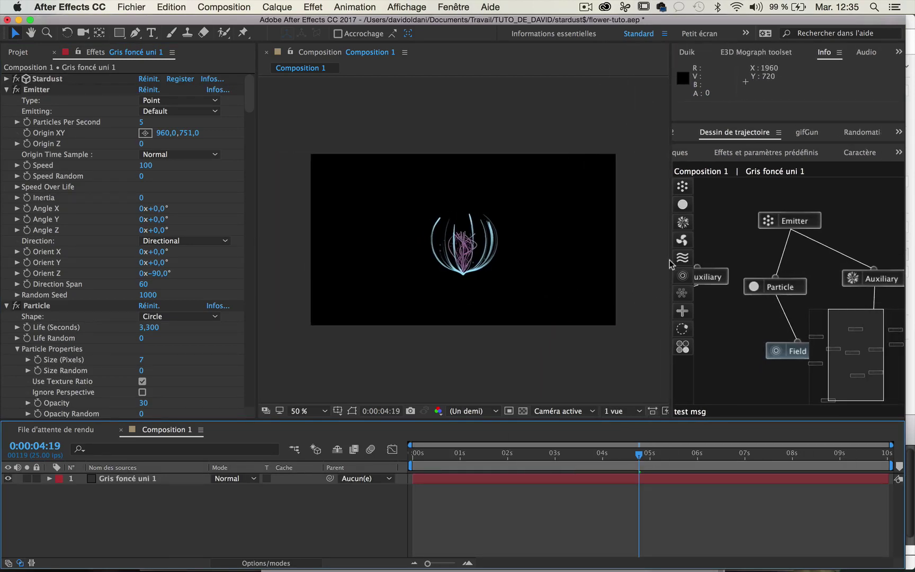
{"action": "key", "text": "period"}
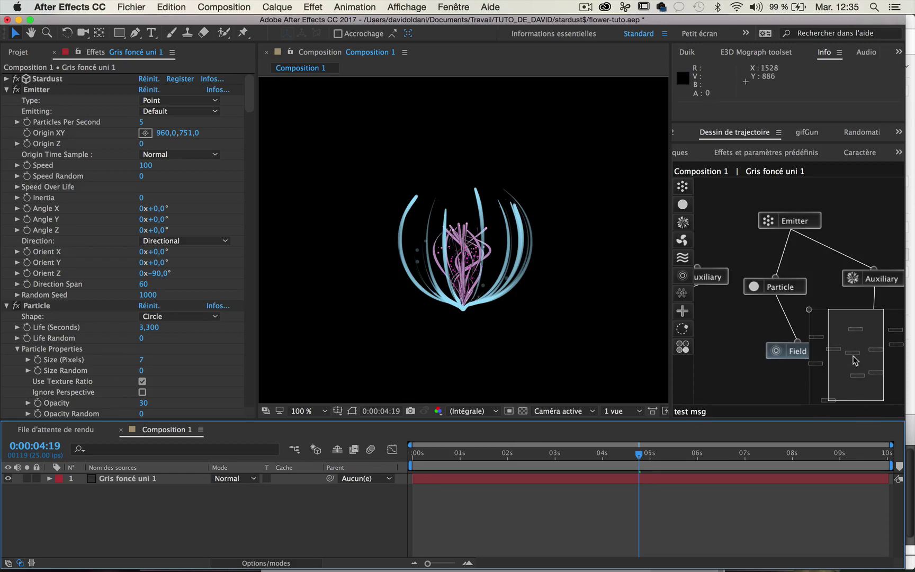
{"action": "scroll", "coordinate": [850, 371], "scroll_direction": "down", "scroll_amount": 2}
{"action": "scroll", "coordinate": [850, 371], "scroll_direction": "up", "scroll_amount": 6}
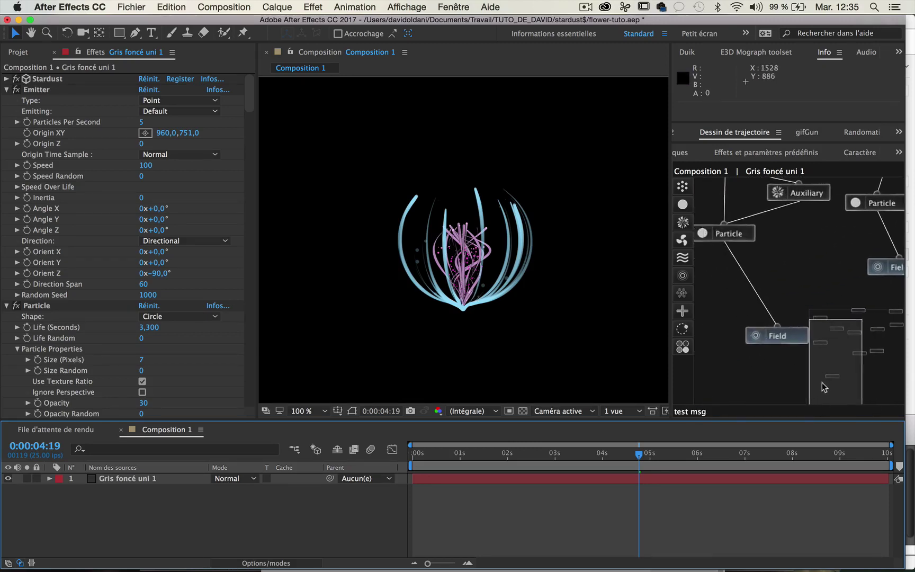
{"action": "scroll", "coordinate": [822, 355], "scroll_direction": "down", "scroll_amount": 6}
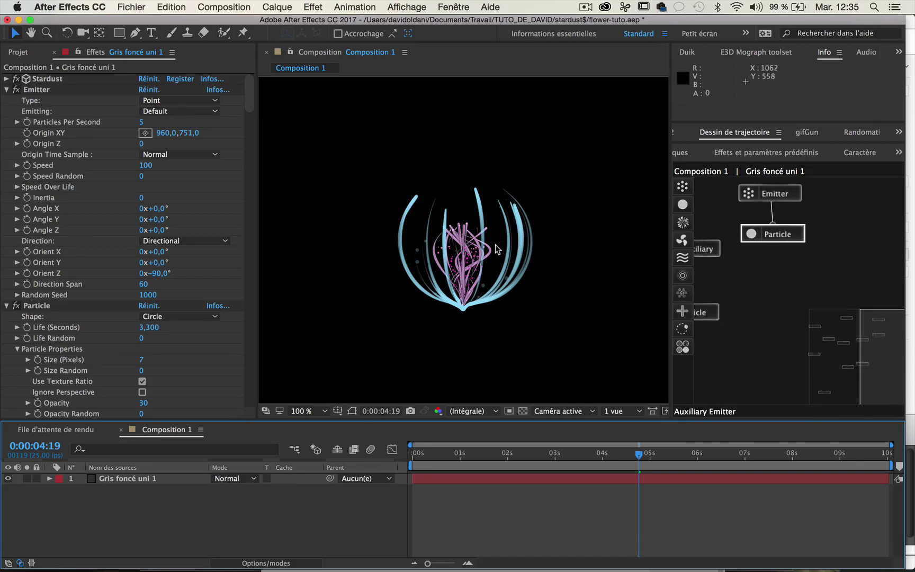
{"action": "scroll", "coordinate": [851, 367], "scroll_direction": "left", "scroll_amount": 4}
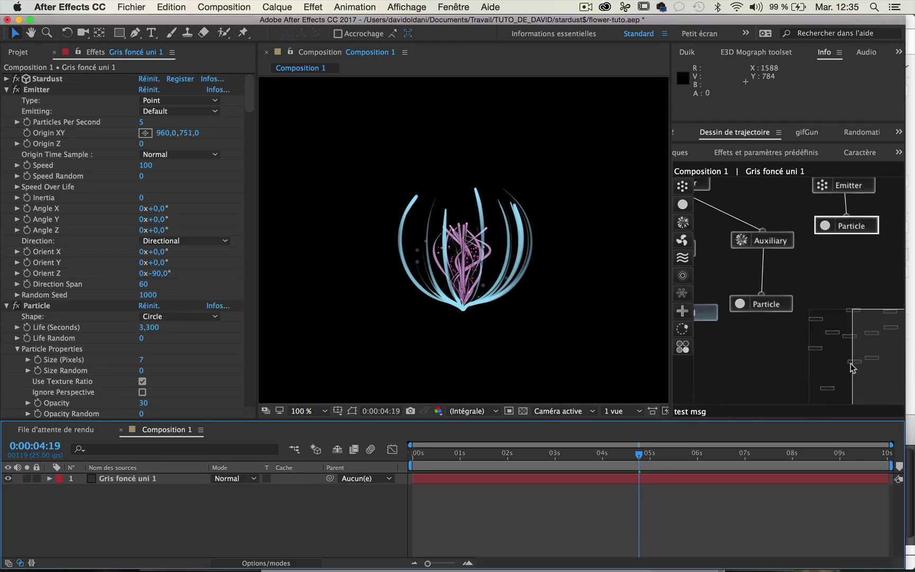
{"action": "left_click_drag", "start_coordinate": [851, 367], "coordinate": [794, 367]}
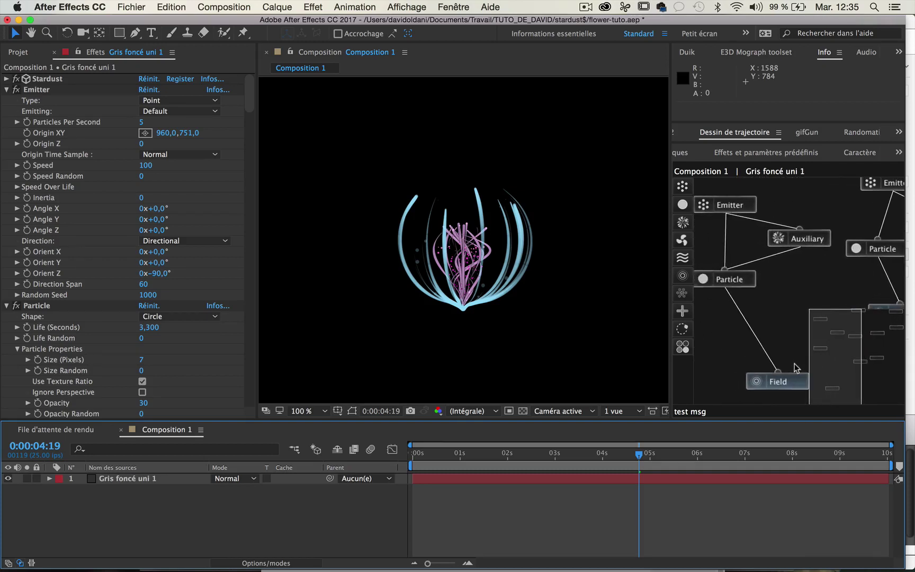
{"action": "scroll", "coordinate": [795, 367], "scroll_direction": "up", "scroll_amount": 2}
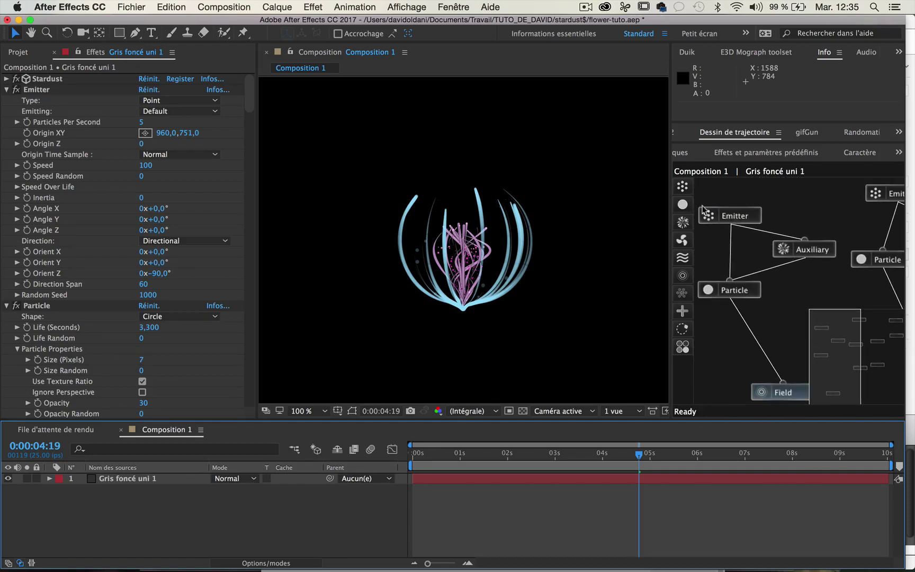
{"action": "left_click", "coordinate": [724, 218]}
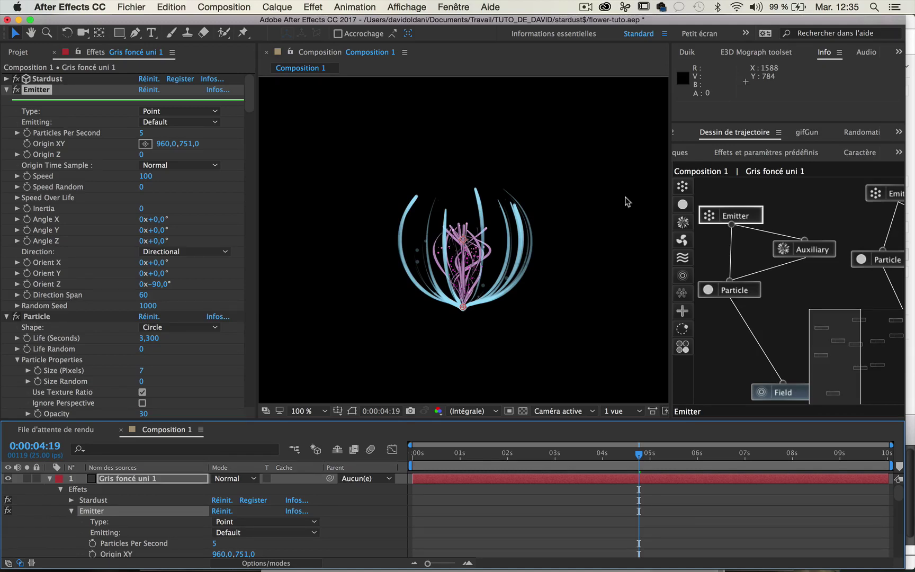
Step: Rename the first Emitter effect to GROS BLEU and nudge its node slightly up in the graph
{"action": "left_click", "coordinate": [44, 93]}
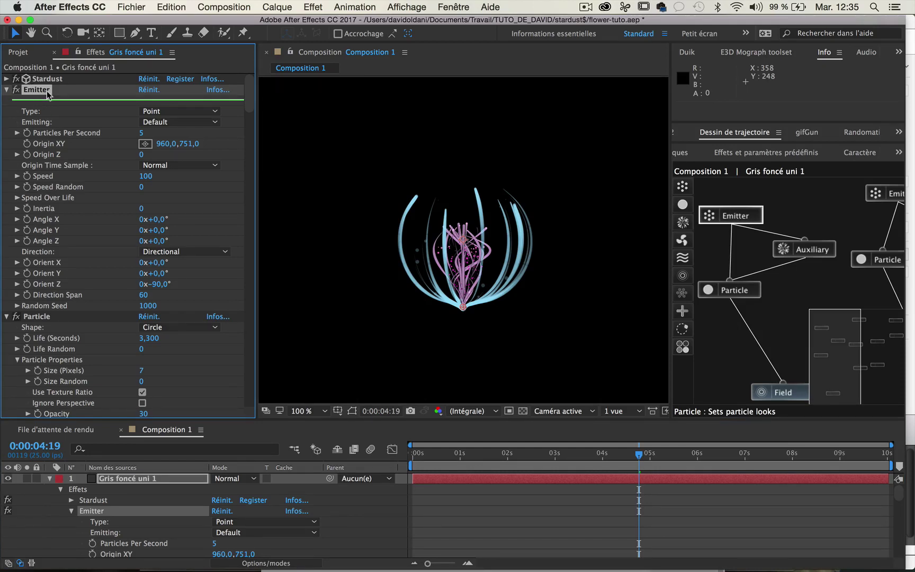
{"action": "key", "text": "Return"}
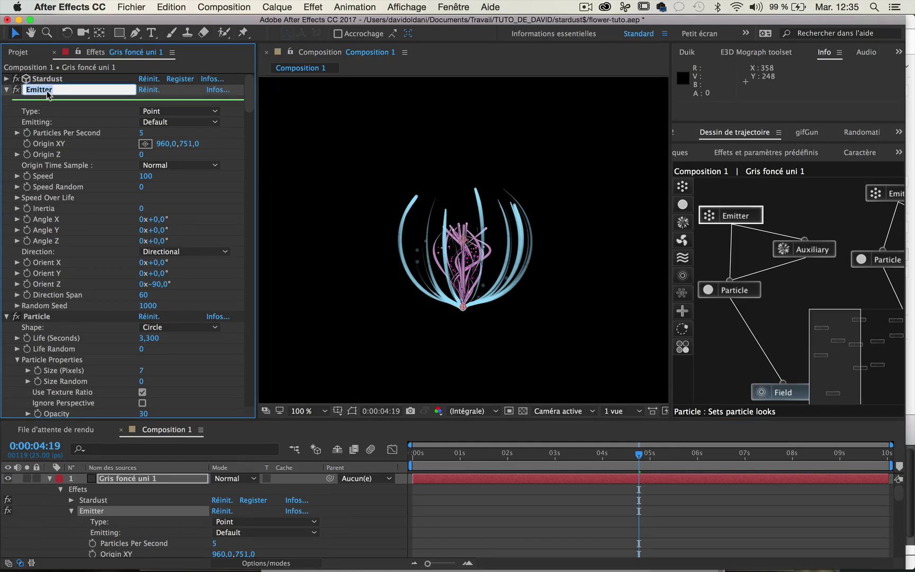
{"action": "type", "text": "GROS BL"}
{"action": "type", "text": "EU"}
{"action": "key", "text": "Return"}
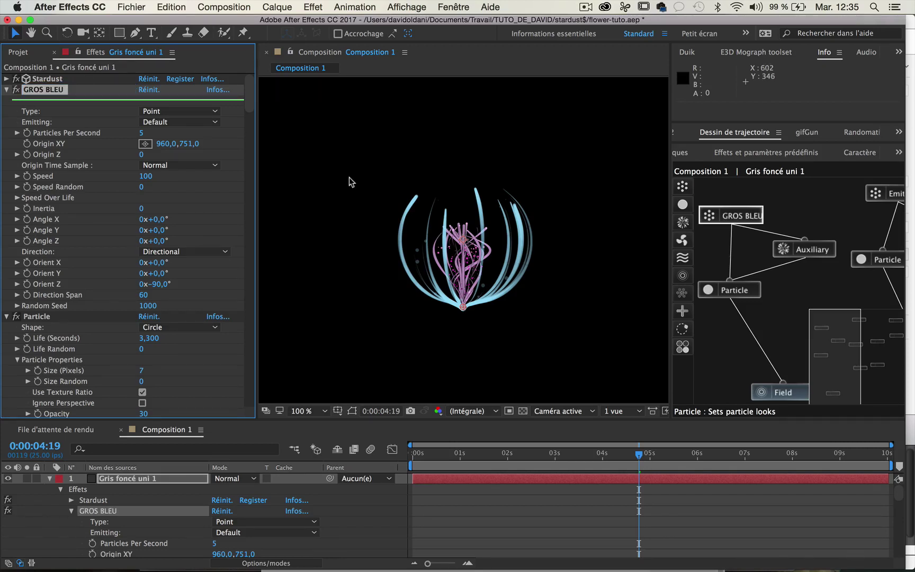
{"action": "left_click_drag", "start_coordinate": [752, 217], "coordinate": [752, 210]}
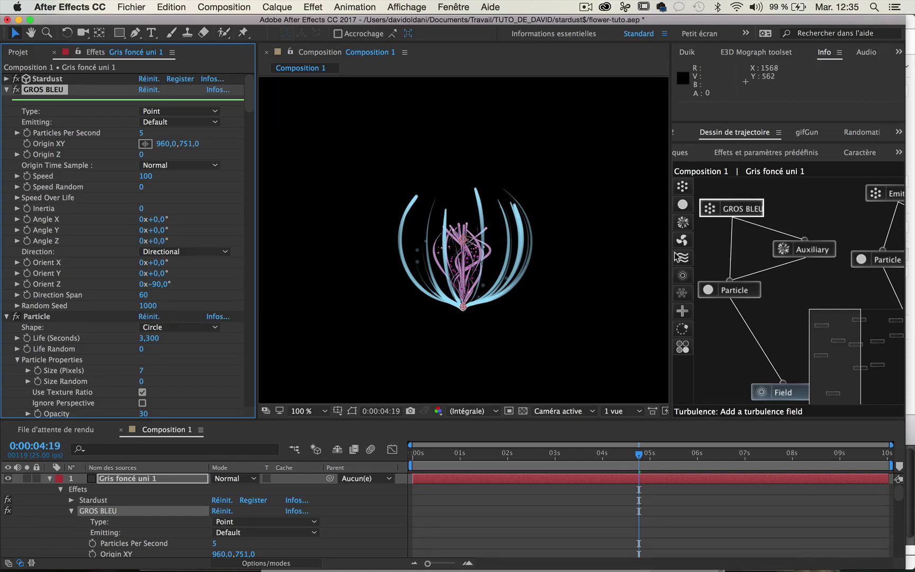
{"action": "left_click", "coordinate": [780, 391]}
Step: Set the sphere Field's Size, Size Y and Size Z to 500
{"action": "scroll", "coordinate": [100, 273], "scroll_direction": "down", "scroll_amount": 10}
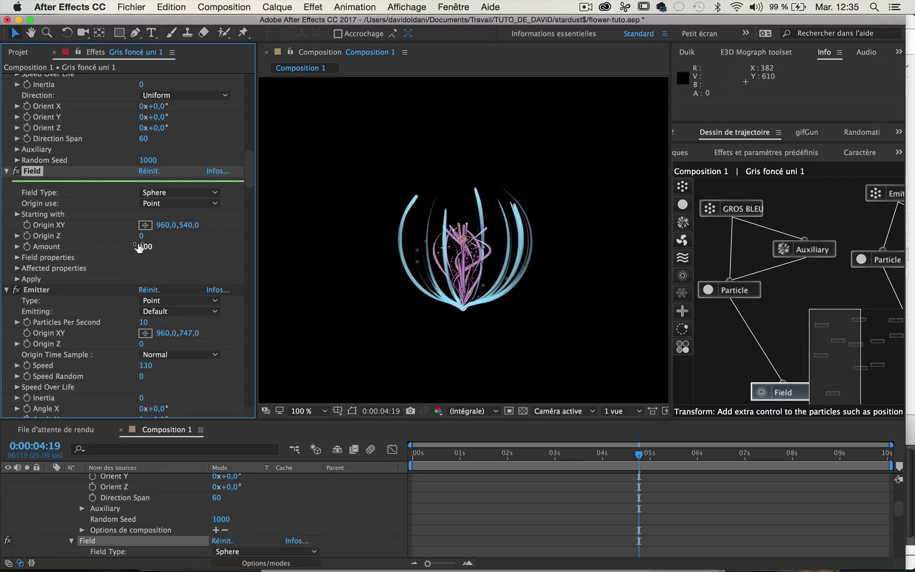
{"action": "left_click_drag", "start_coordinate": [142, 247], "coordinate": [145, 245]}
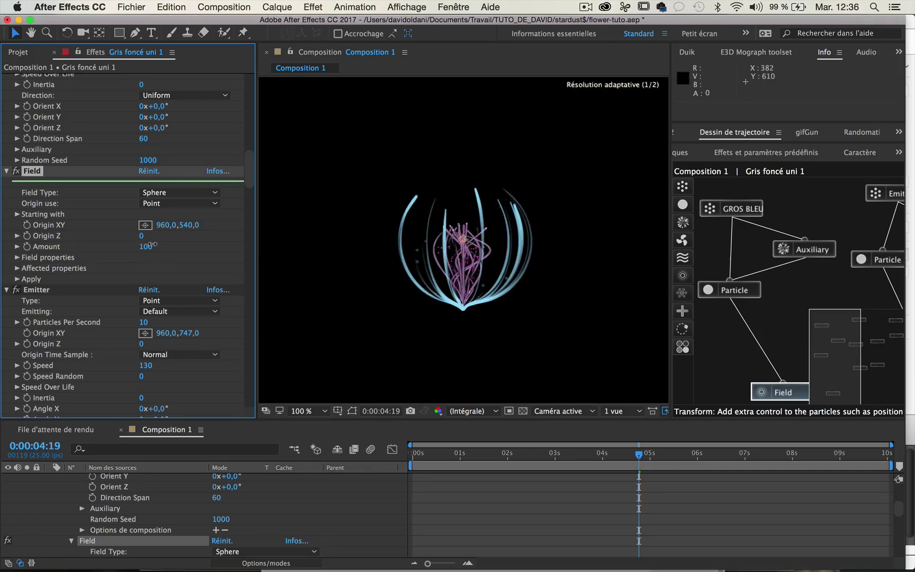
{"action": "left_click", "coordinate": [17, 257]}
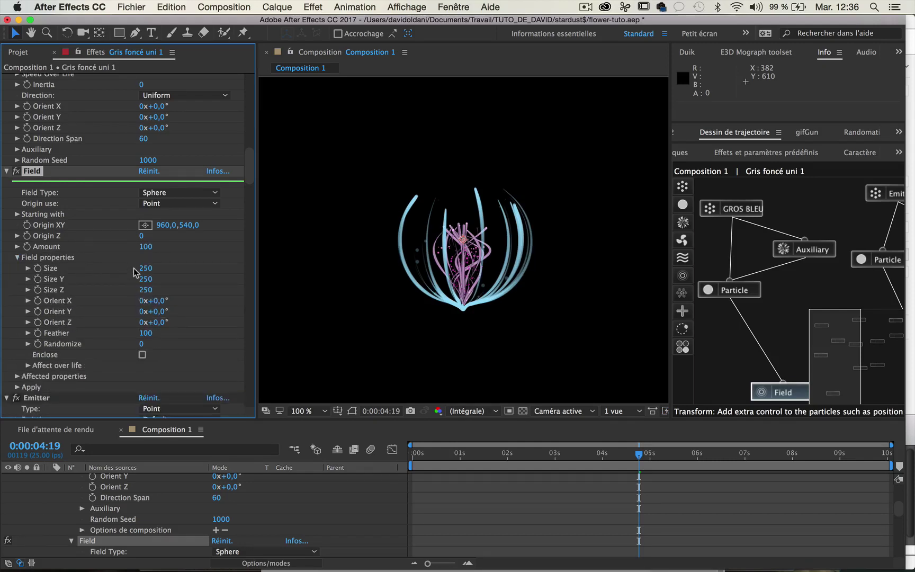
{"action": "left_click", "coordinate": [144, 268]}
{"action": "type", "text": "5"}
{"action": "key", "text": "Tab"}
{"action": "type", "text": "500"}
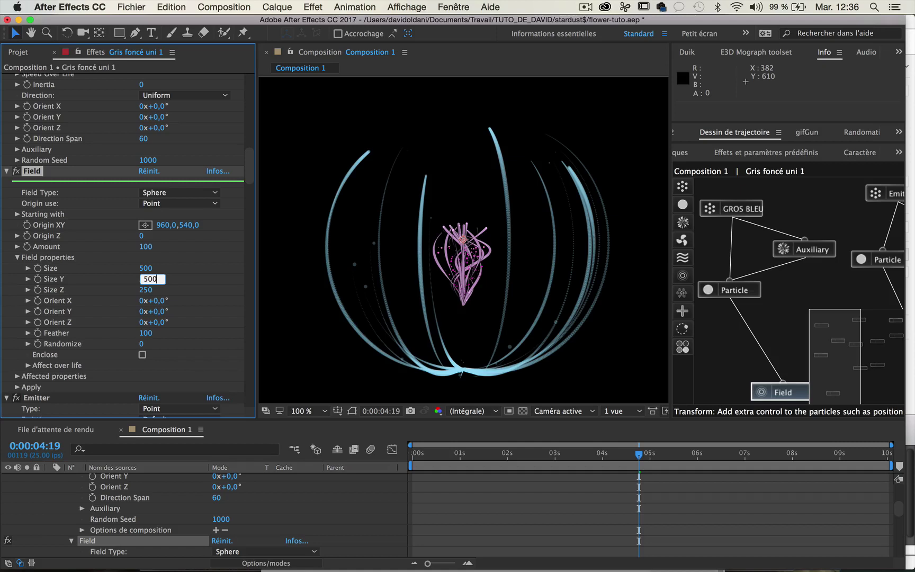
{"action": "key", "text": "Tab"}
{"action": "type", "text": "0"}
{"action": "key", "text": "Return"}
Step: Raise the Field origin to 960,310 and check the flower later in the animation
{"action": "left_click_drag", "start_coordinate": [186, 226], "coordinate": [36, 301]}
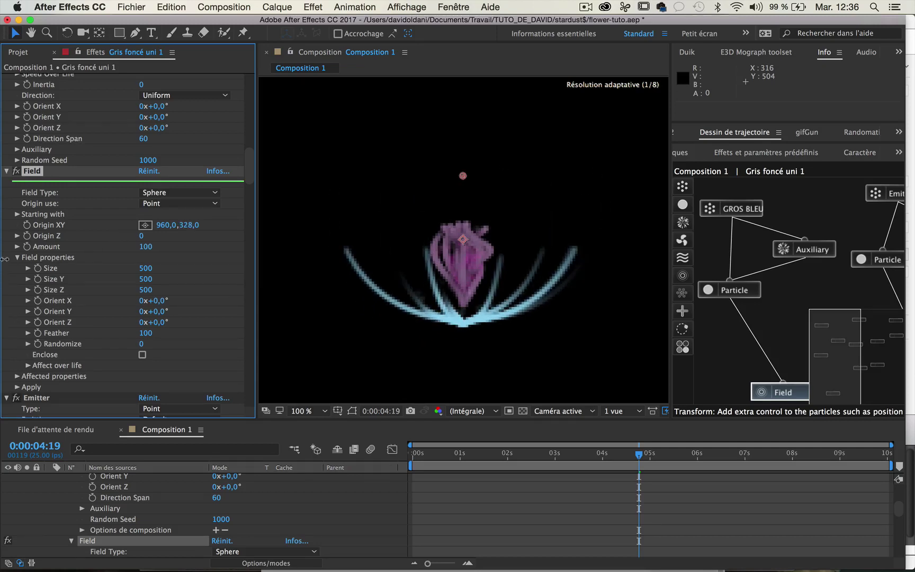
{"action": "left_click_drag", "start_coordinate": [36, 301], "coordinate": [260, 429]}
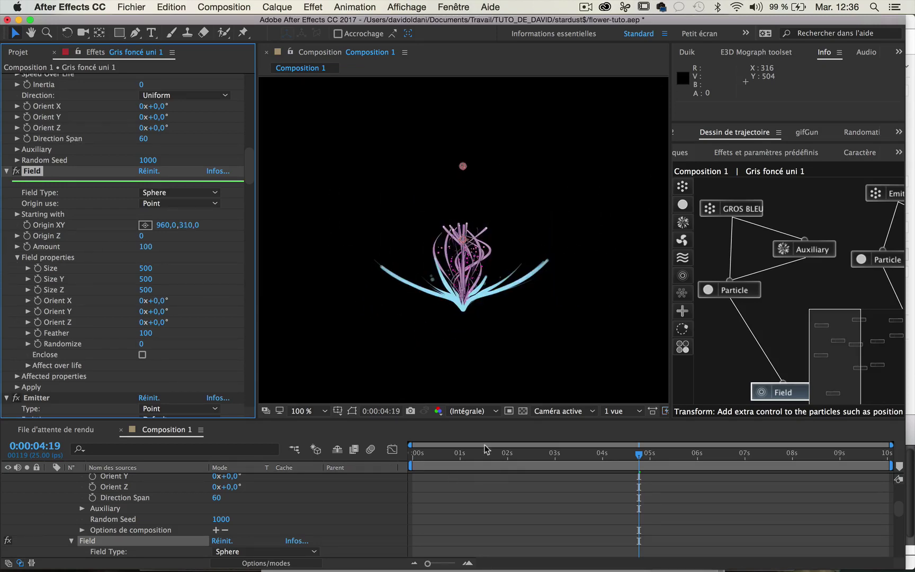
{"action": "mouse_move", "coordinate": [419, 458]}
{"action": "left_mouse_down"}
{"action": "mouse_move", "coordinate": [763, 438]}
{"action": "mouse_move", "coordinate": [741, 442]}
{"action": "left_mouse_up"}
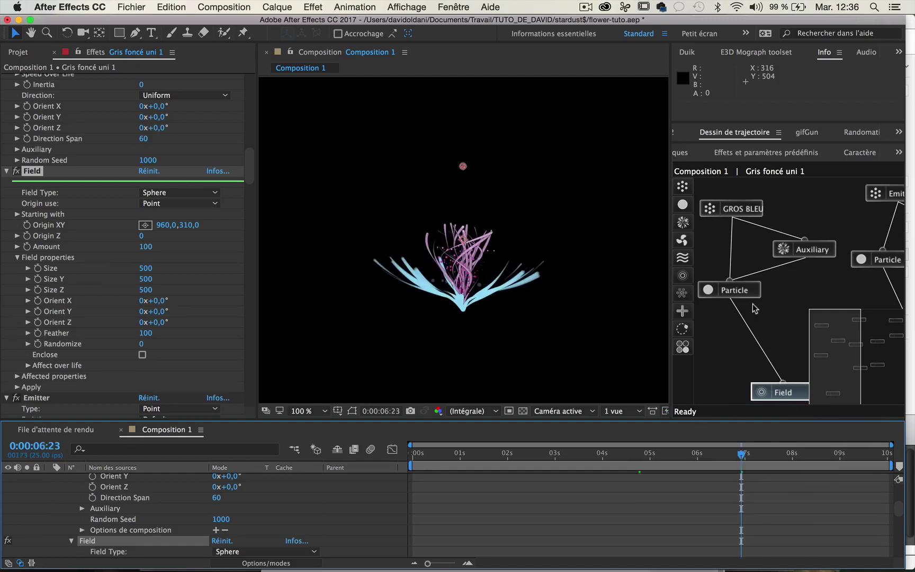
Step: Give the GROS BLEU petal particles a Life of 5,500 and turn on shadows
{"action": "left_click", "coordinate": [755, 210]}
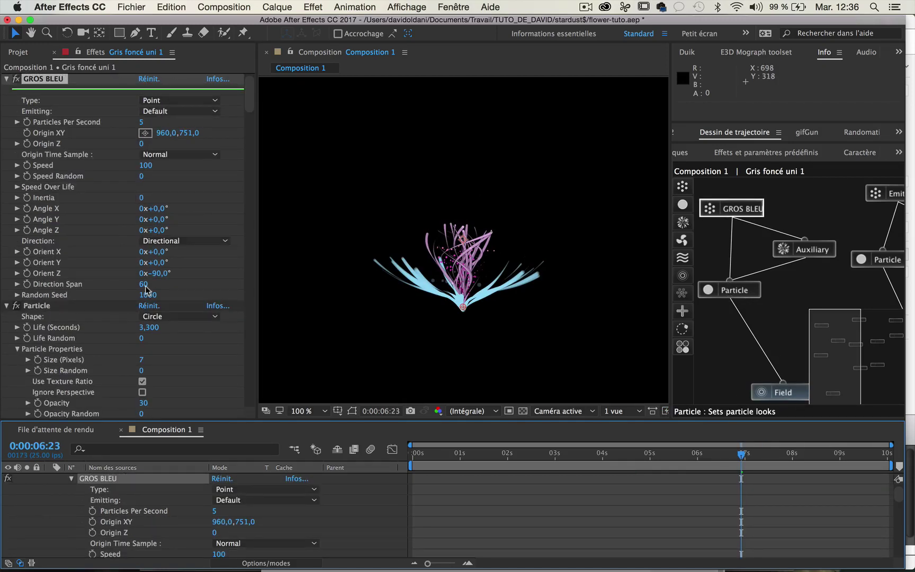
{"action": "left_click", "coordinate": [736, 290]}
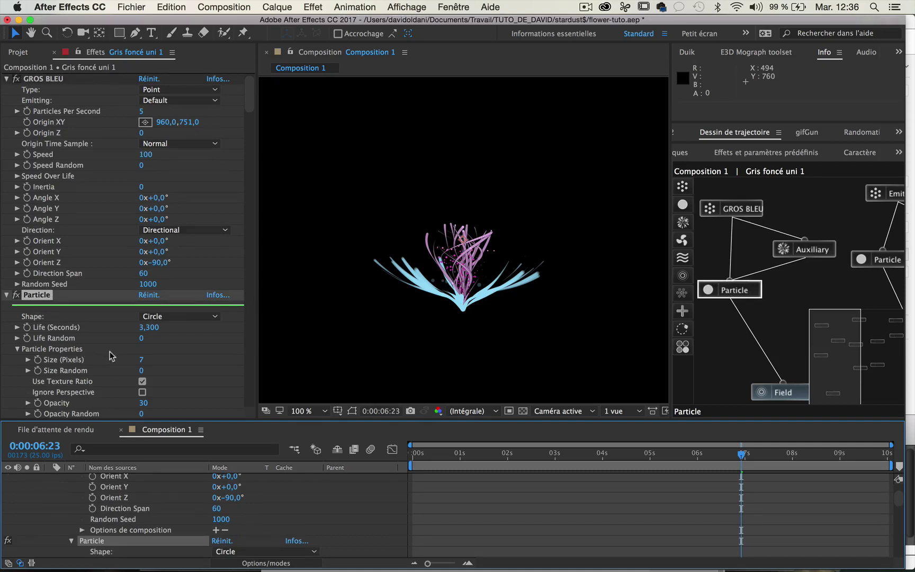
{"action": "left_click_drag", "start_coordinate": [146, 328], "coordinate": [160, 332]}
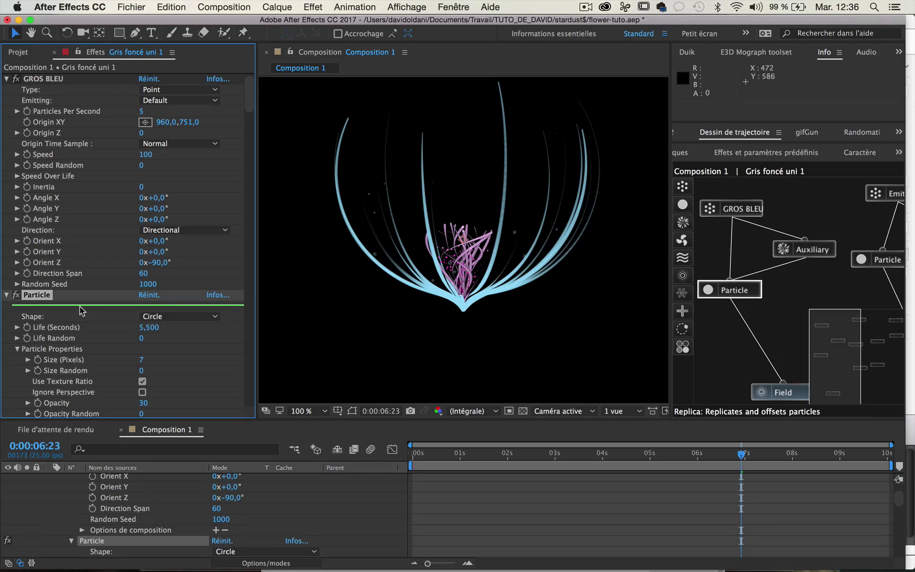
{"action": "scroll", "coordinate": [81, 311], "scroll_direction": "down", "scroll_amount": 5}
{"action": "scroll", "coordinate": [38, 368], "scroll_direction": "down", "scroll_amount": 2}
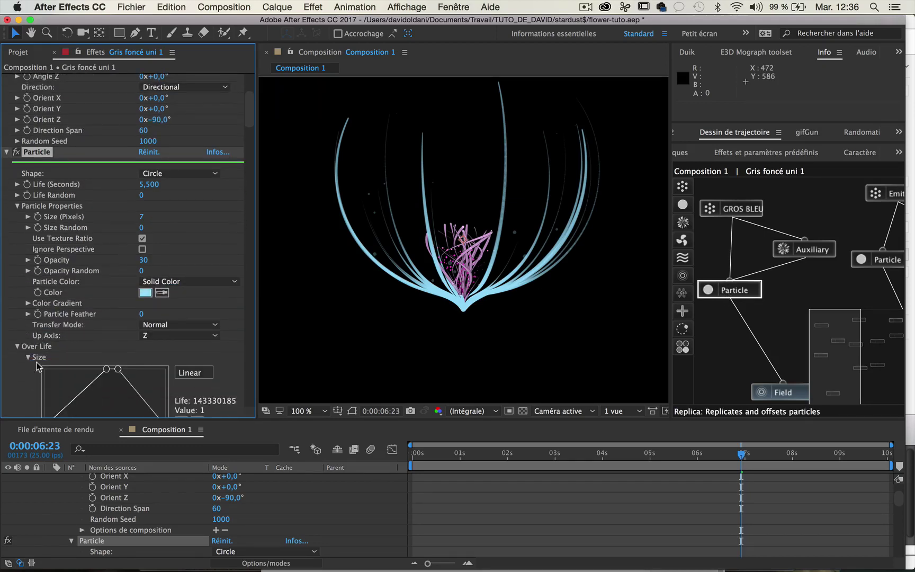
{"action": "scroll", "coordinate": [37, 367], "scroll_direction": "down", "scroll_amount": 2}
{"action": "scroll", "coordinate": [37, 365], "scroll_direction": "down", "scroll_amount": 2}
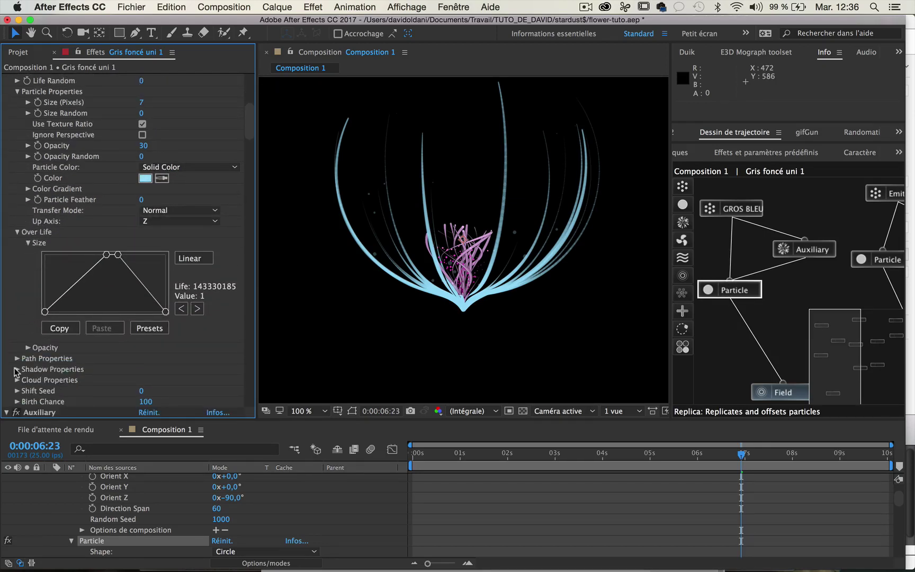
{"action": "left_click", "coordinate": [17, 369]}
{"action": "scroll", "coordinate": [16, 370], "scroll_direction": "down", "scroll_amount": 3}
{"action": "left_click", "coordinate": [142, 314]}
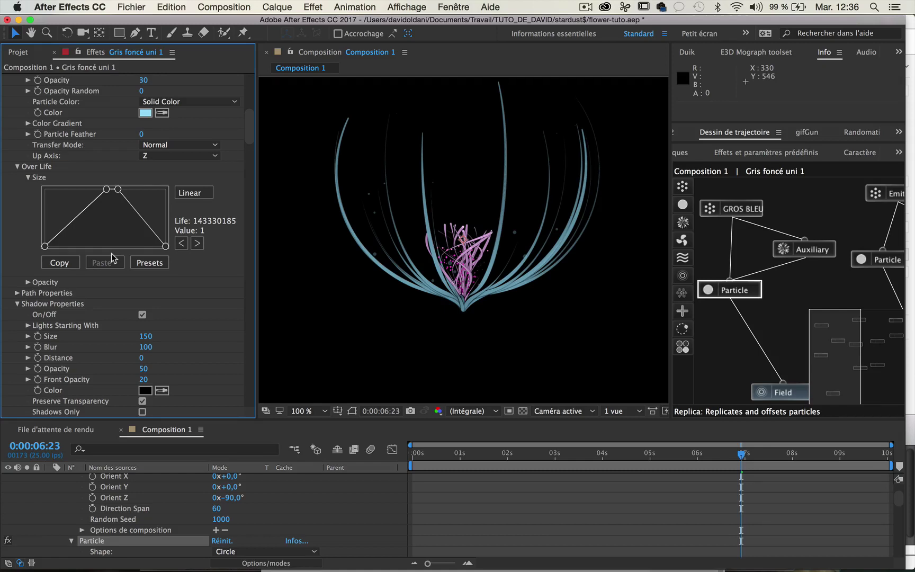
Step: Set the petal particles to Screen transfer mode, a saturated cyan colour, and Opacity 20
{"action": "left_click", "coordinate": [164, 147]}
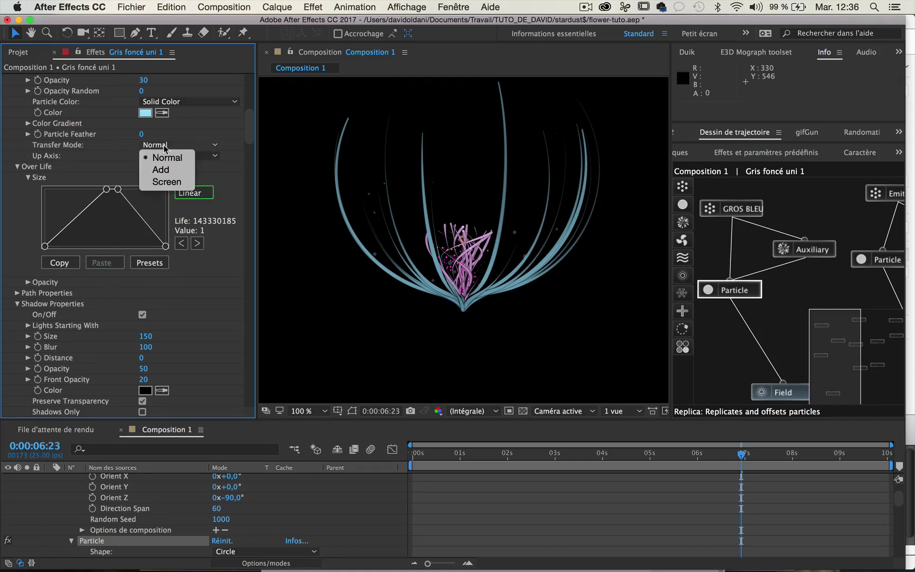
{"action": "left_click", "coordinate": [168, 182]}
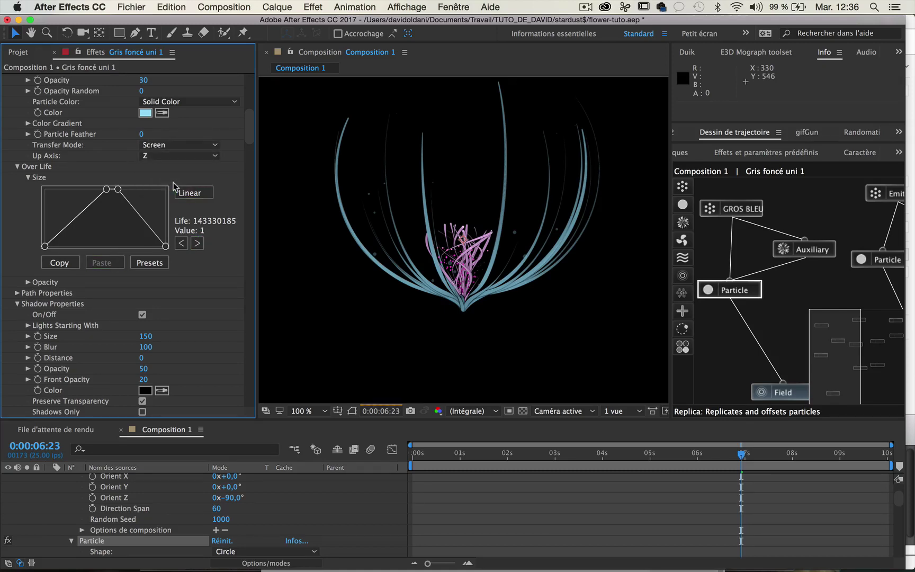
{"action": "left_click", "coordinate": [143, 114]}
{"action": "left_click", "coordinate": [207, 100]}
{"action": "left_click", "coordinate": [276, 101]}
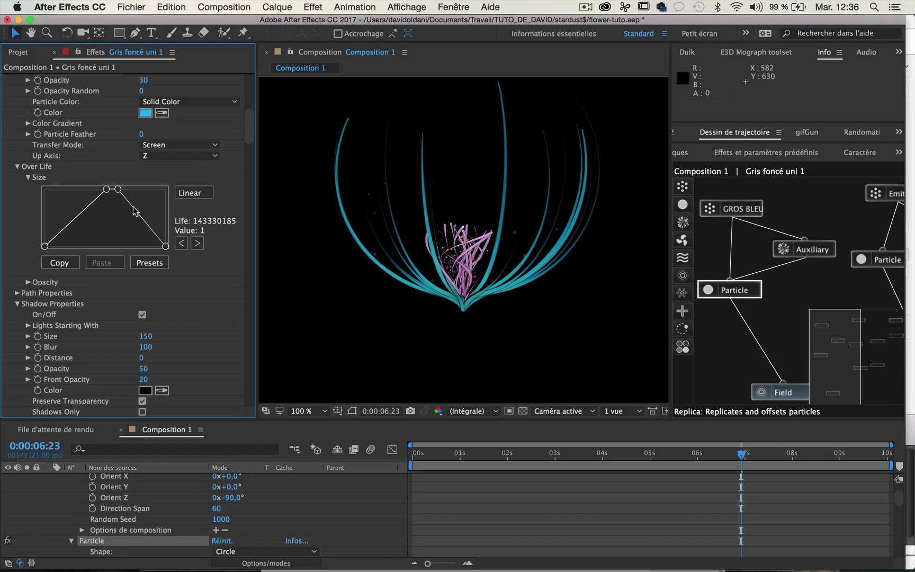
{"action": "left_click", "coordinate": [144, 81]}
{"action": "type", "text": "20"}
{"action": "key", "text": "Return"}
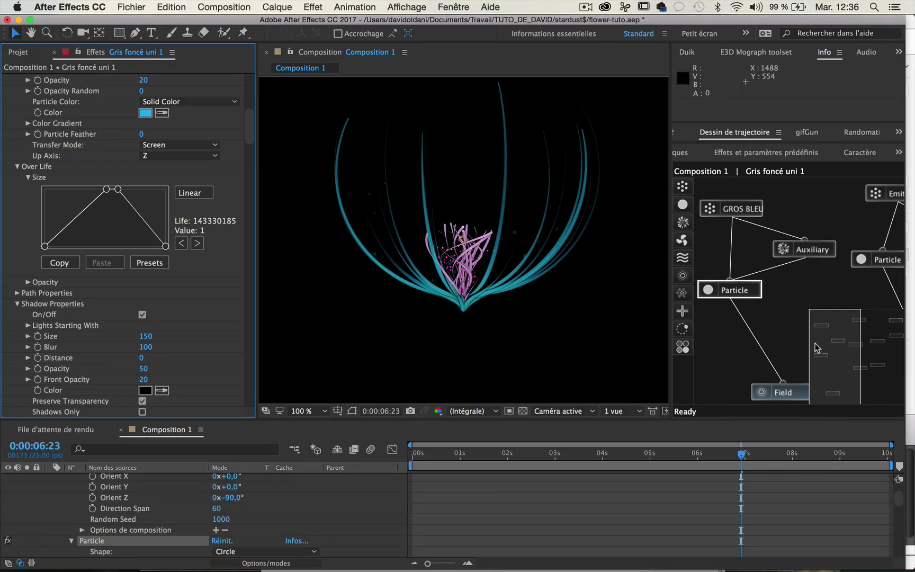
Step: Collapse the Particle and GROS BLEU sections, then select all effects and collapse them together
{"action": "scroll", "coordinate": [796, 342], "scroll_direction": "left", "scroll_amount": 5}
{"action": "scroll", "coordinate": [796, 341], "scroll_direction": "right", "scroll_amount": 3}
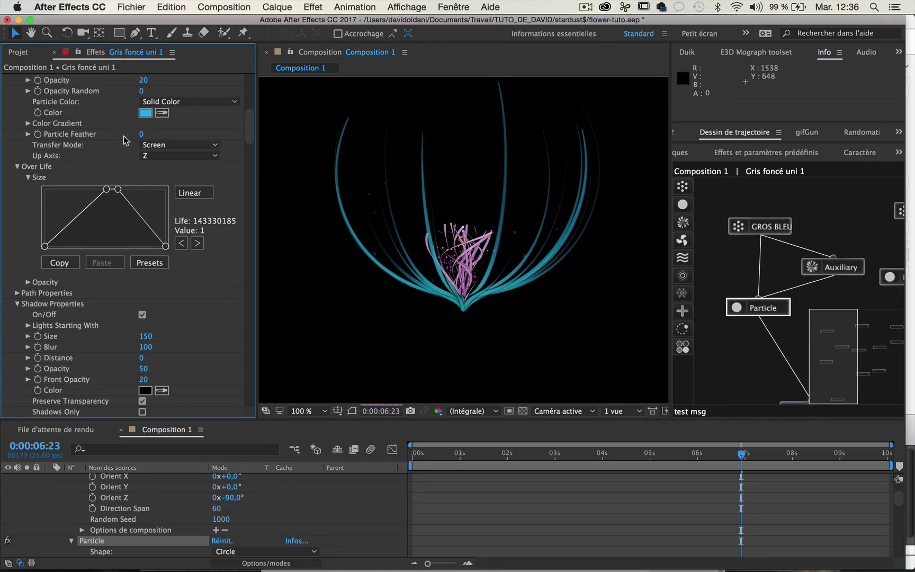
{"action": "scroll", "coordinate": [23, 96], "scroll_direction": "up", "scroll_amount": 10}
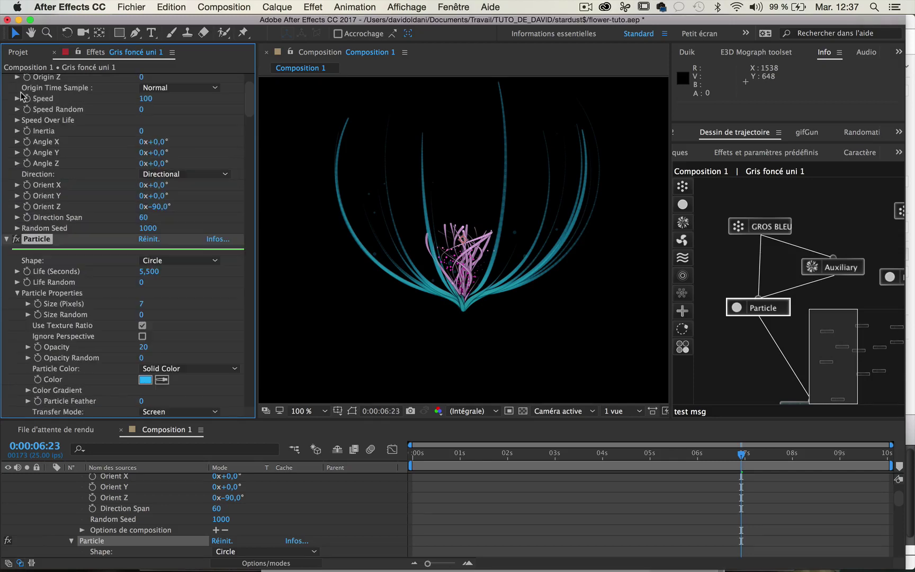
{"action": "left_click", "coordinate": [7, 239]}
{"action": "scroll", "coordinate": [14, 96], "scroll_direction": "up", "scroll_amount": 3}
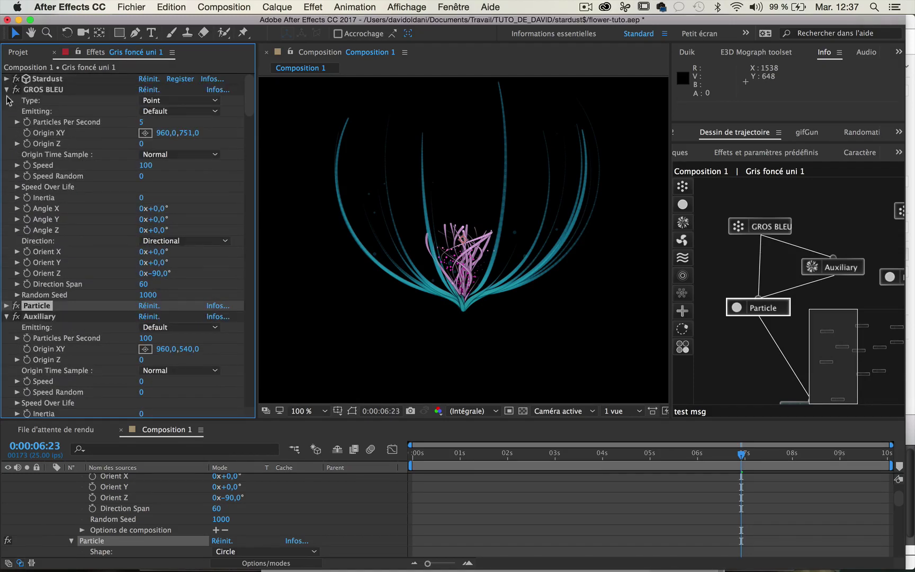
{"action": "left_click", "coordinate": [6, 89]}
{"action": "left_click", "coordinate": [34, 111]}
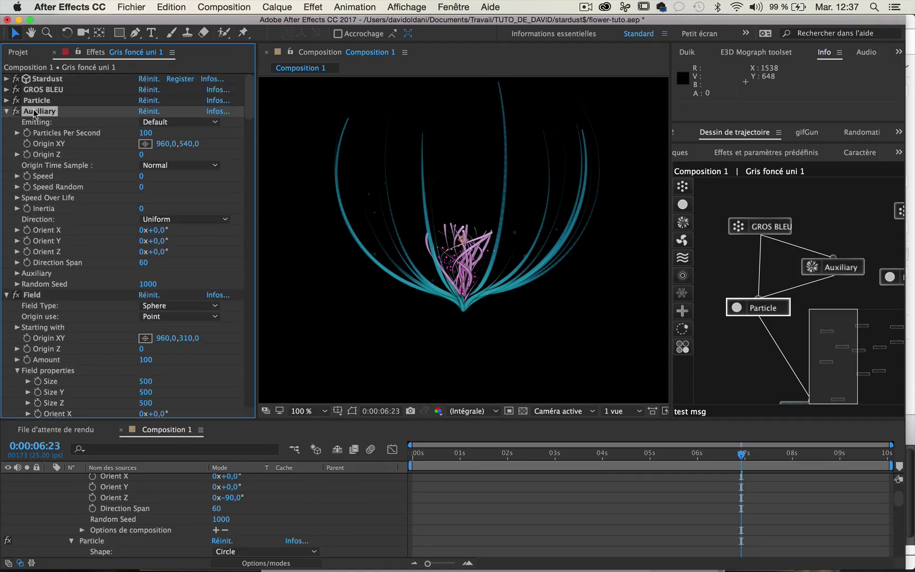
{"action": "key", "text": "super+a"}
{"action": "left_click", "coordinate": [6, 113]}
{"action": "left_click", "coordinate": [64, 239]}
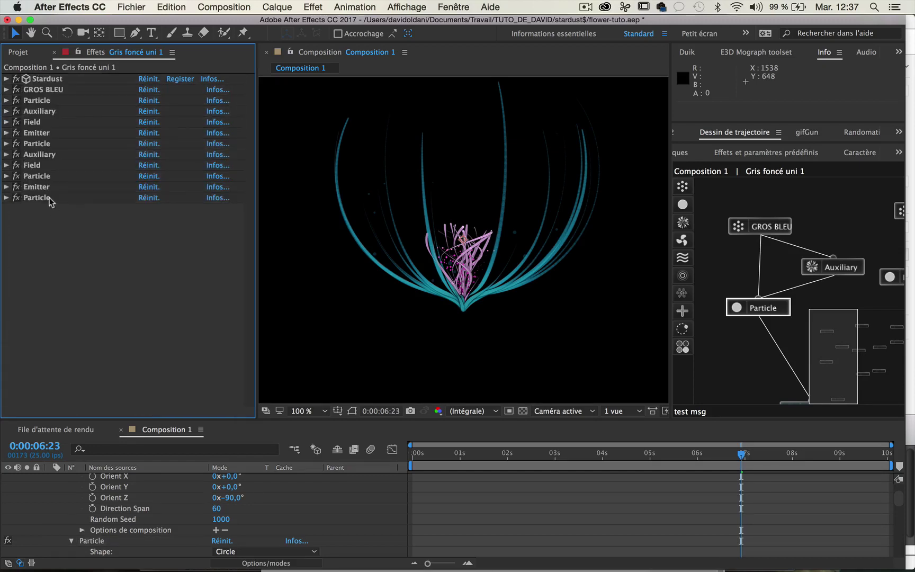
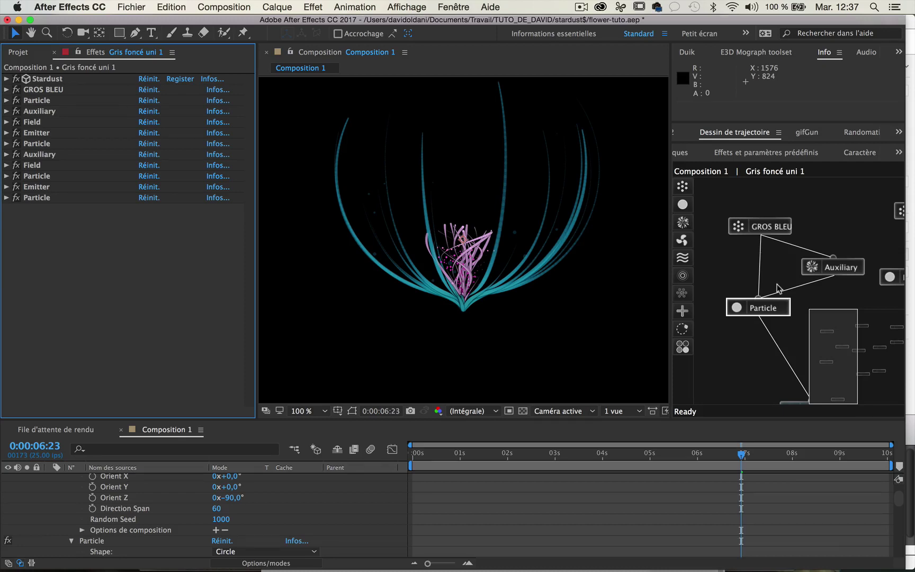
Step: Set the teal-petal Field to Amount 67, Size 350 on all three axes, origin Y 466
{"action": "left_click_drag", "start_coordinate": [829, 345], "coordinate": [822, 357]}
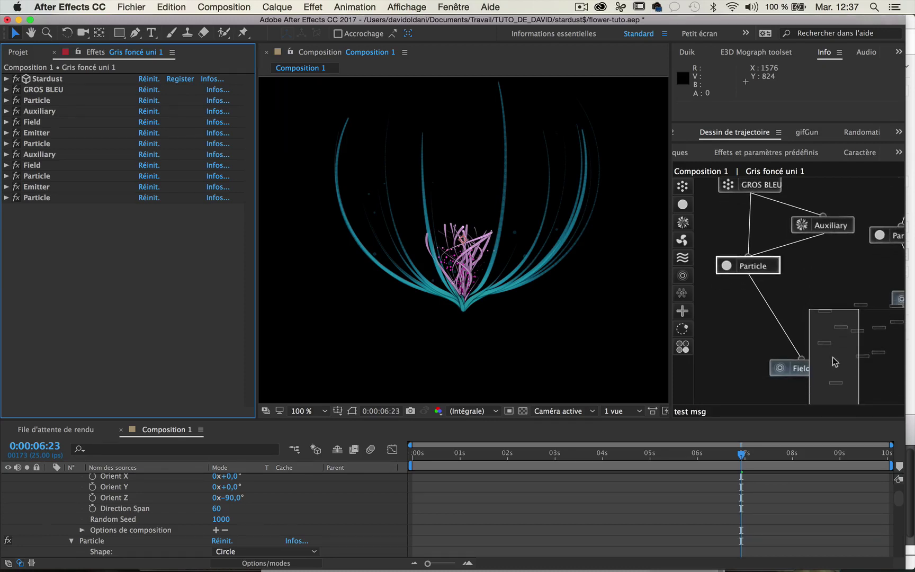
{"action": "left_click", "coordinate": [773, 327]}
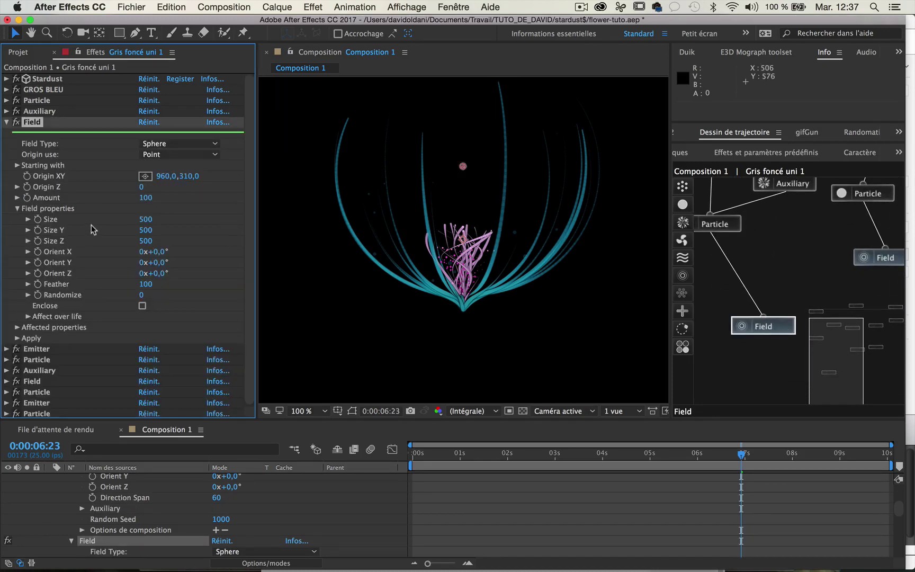
{"action": "mouse_move", "coordinate": [144, 198]}
{"action": "left_mouse_down"}
{"action": "mouse_move", "coordinate": [112, 197]}
{"action": "mouse_move", "coordinate": [120, 198]}
{"action": "left_mouse_up"}
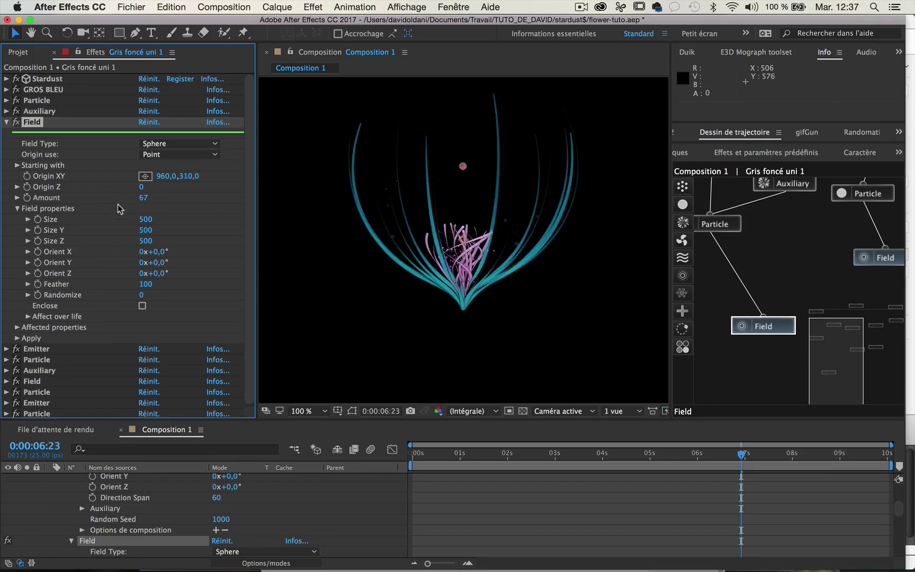
{"action": "left_click", "coordinate": [146, 222]}
{"action": "type", "text": "35"}
{"action": "key", "text": "Tab"}
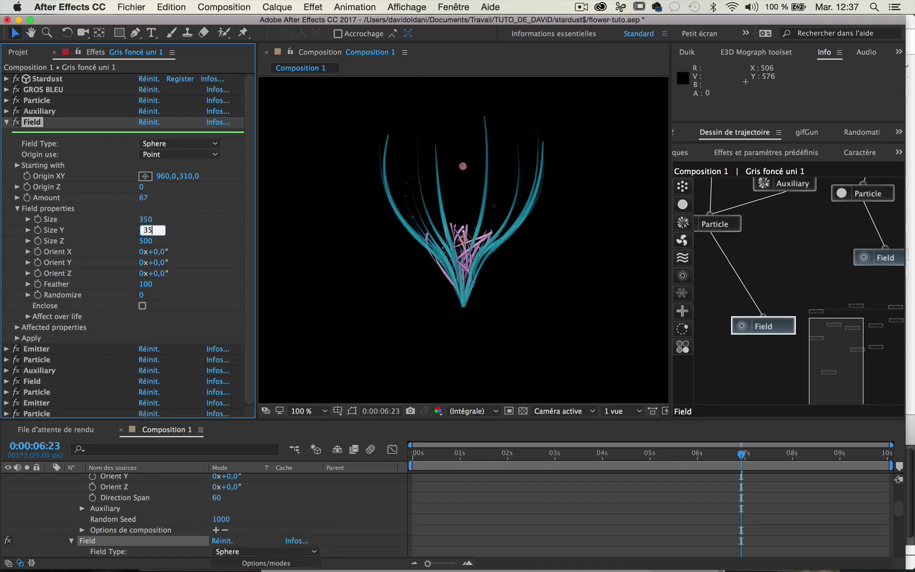
{"action": "type", "text": "350"}
{"action": "key", "text": "Tab"}
{"action": "key", "text": "Return"}
{"action": "left_click_drag", "start_coordinate": [188, 175], "coordinate": [285, 174]}
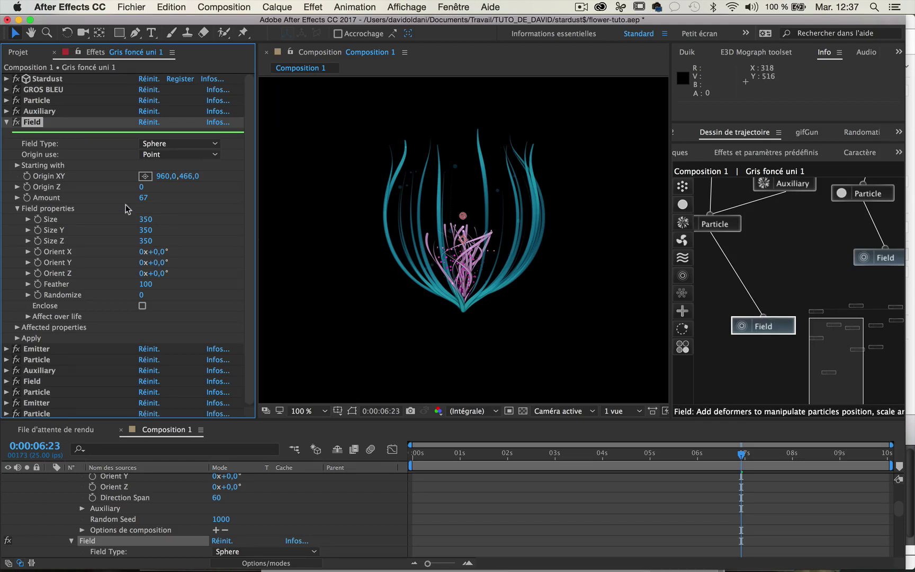
Step: Raise the GROS BLEU emitter origin Y to 709 and nudge the Field origin Y to 477
{"action": "left_click", "coordinate": [35, 91]}
{"action": "left_click", "coordinate": [6, 91]}
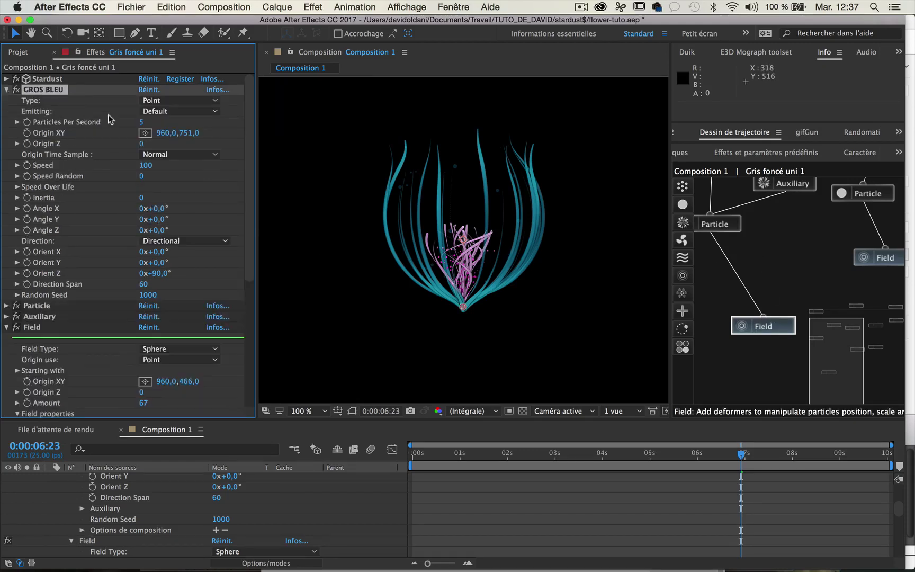
{"action": "left_click_drag", "start_coordinate": [185, 132], "coordinate": [167, 130]}
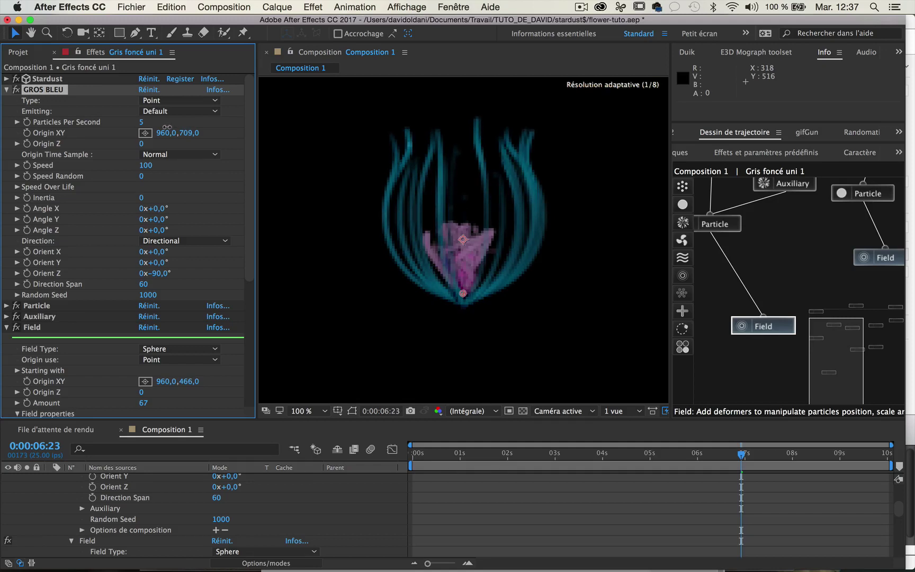
{"action": "left_click", "coordinate": [472, 340]}
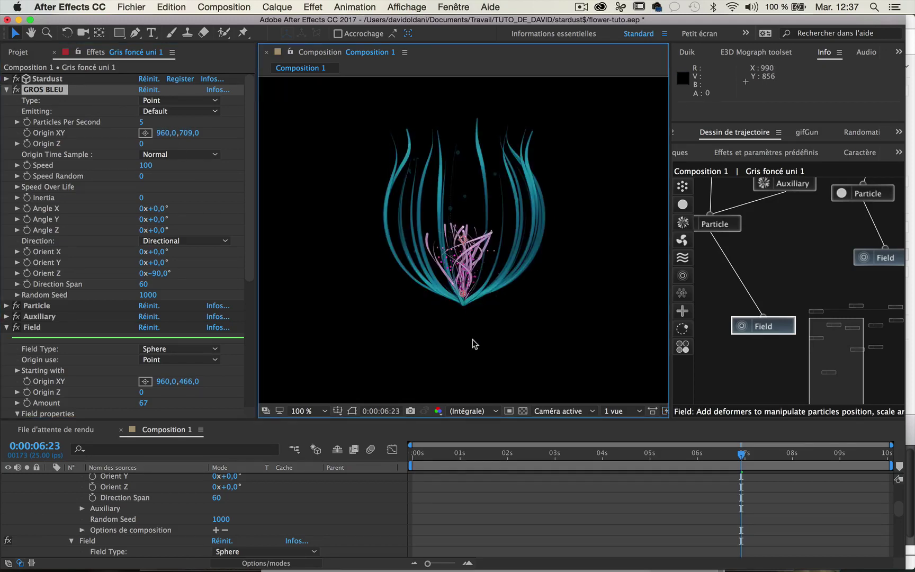
{"action": "left_click", "coordinate": [763, 326]}
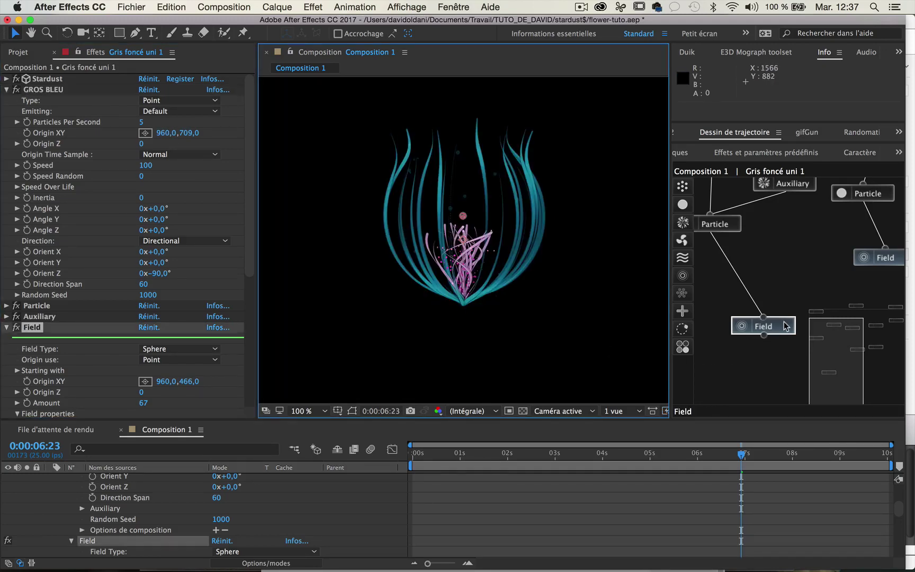
{"action": "left_click_drag", "start_coordinate": [194, 381], "coordinate": [190, 385]}
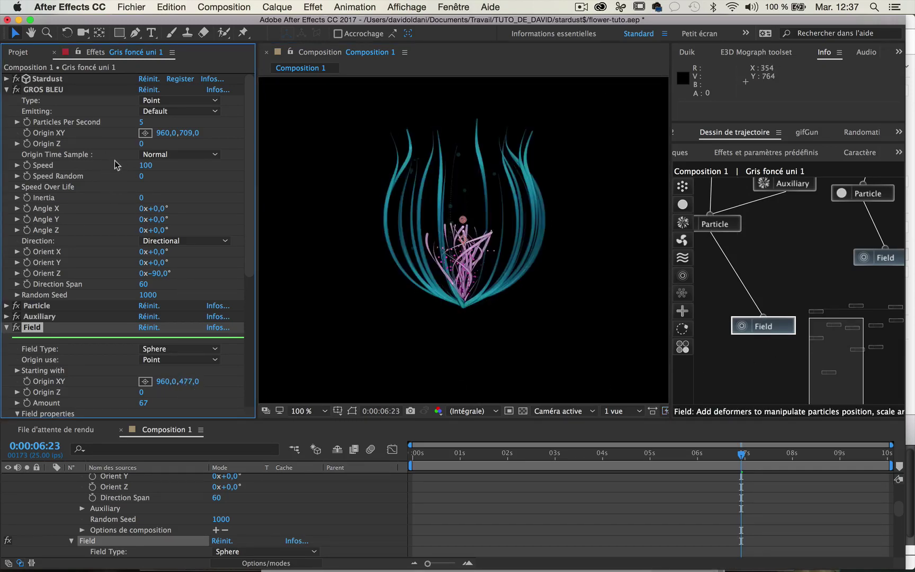
Step: Shorten the petal particles' Life to 2,900
{"action": "left_click", "coordinate": [6, 306]}
{"action": "scroll", "coordinate": [40, 325], "scroll_direction": "down", "scroll_amount": 5}
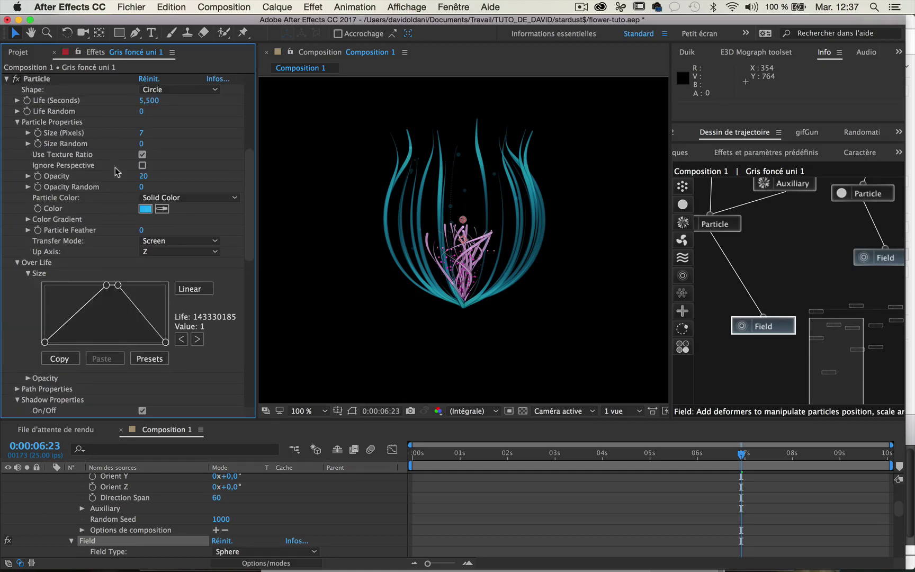
{"action": "left_click_drag", "start_coordinate": [144, 100], "coordinate": [131, 106]}
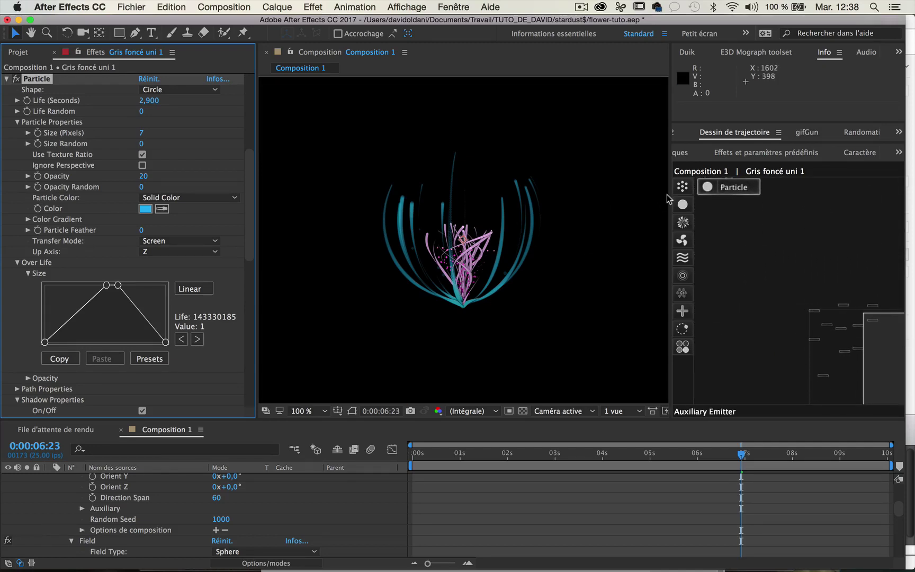
Step: Add and link a new Emitter and Particle node, giving the particles Size 3
{"action": "left_click", "coordinate": [683, 186]}
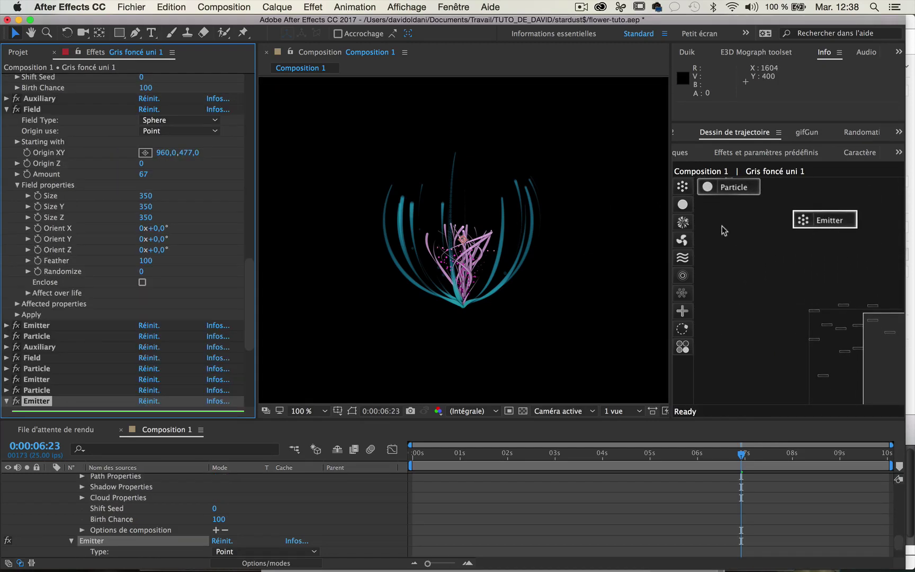
{"action": "left_click", "coordinate": [682, 205]}
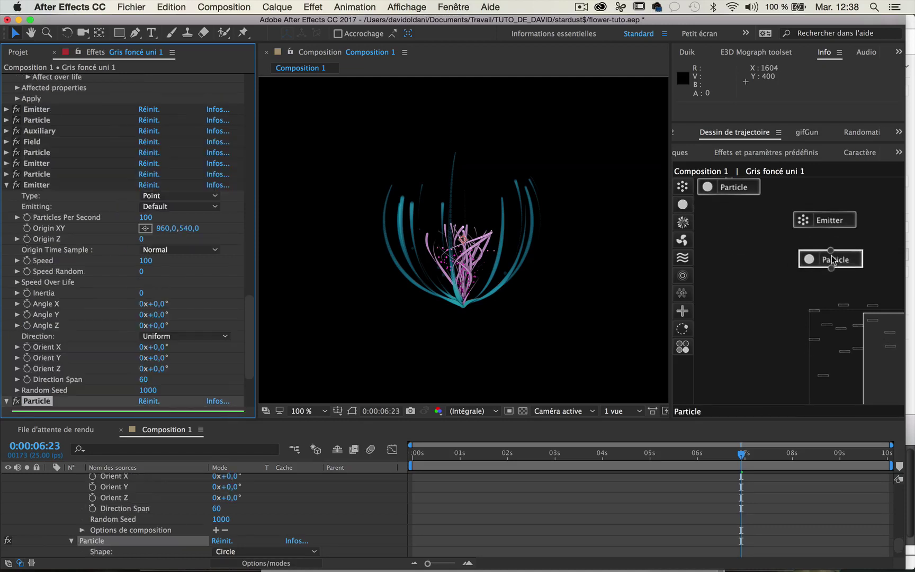
{"action": "left_click_drag", "start_coordinate": [830, 250], "coordinate": [824, 228]}
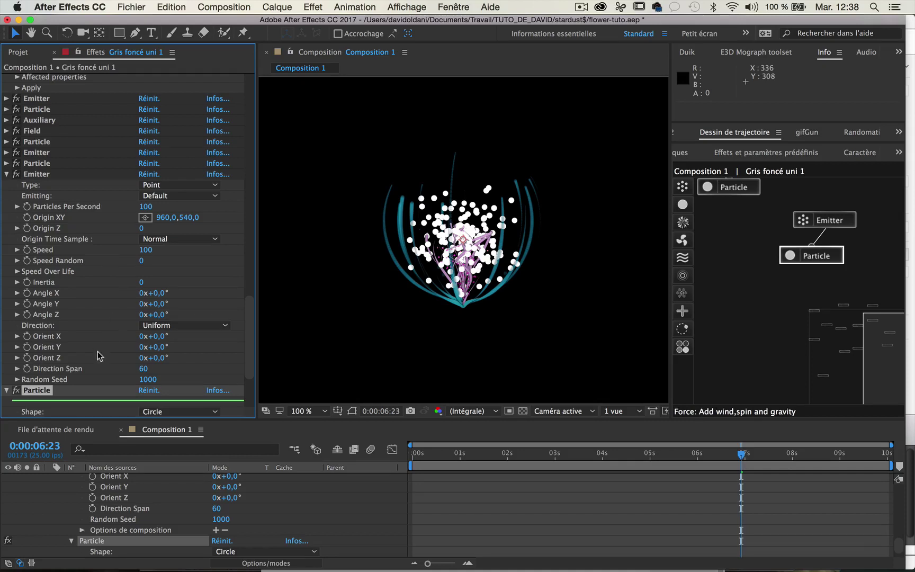
{"action": "scroll", "coordinate": [98, 356], "scroll_direction": "down", "scroll_amount": 5}
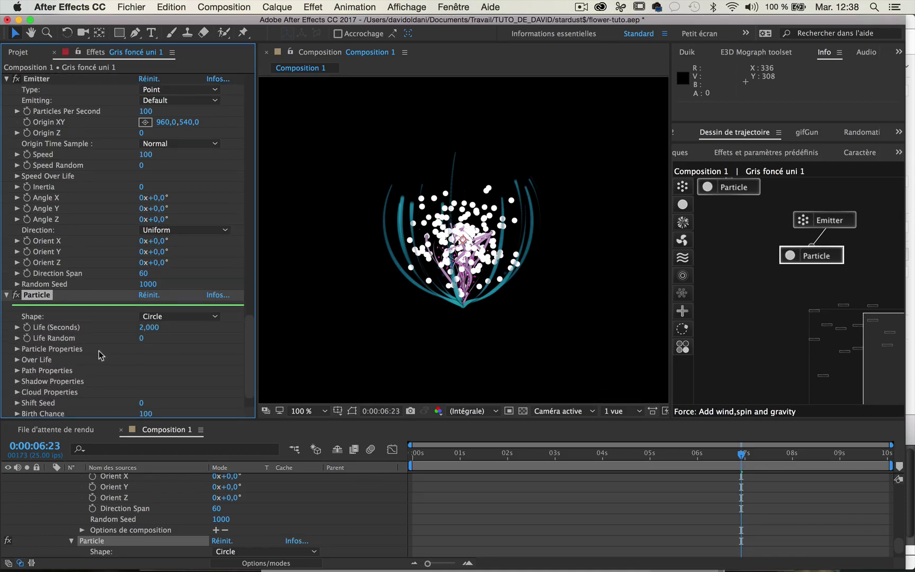
{"action": "left_click", "coordinate": [17, 350]}
{"action": "left_click", "coordinate": [144, 293]}
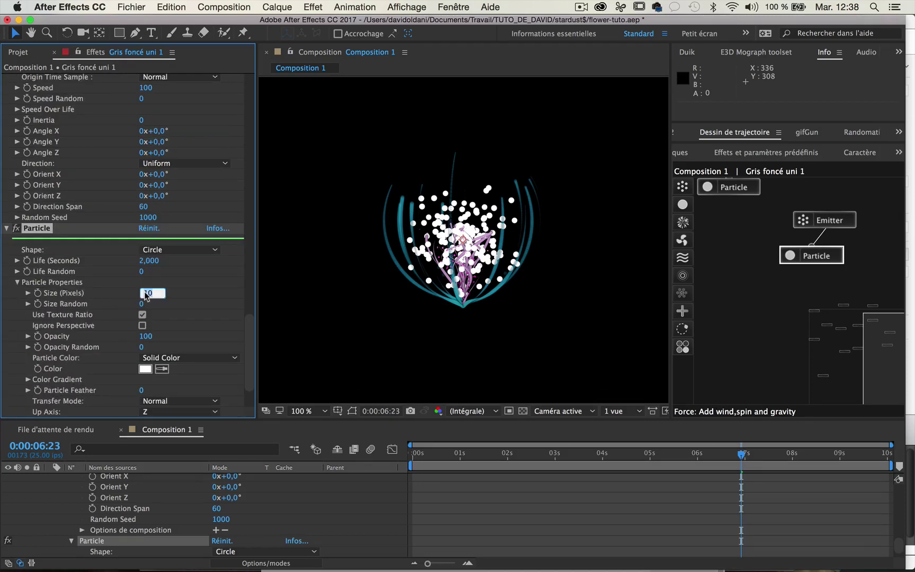
{"action": "type", "text": "3"}
{"action": "key", "text": "Return"}
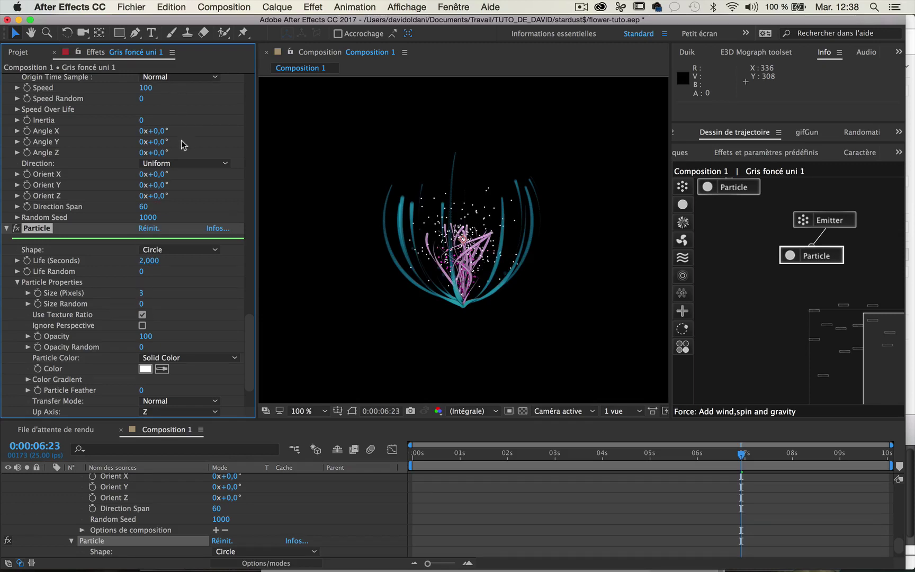
Step: Make the new emitter Directional with Orient Z -90 and origin at 953,735
{"action": "left_click", "coordinate": [186, 163]}
{"action": "left_click", "coordinate": [161, 187]}
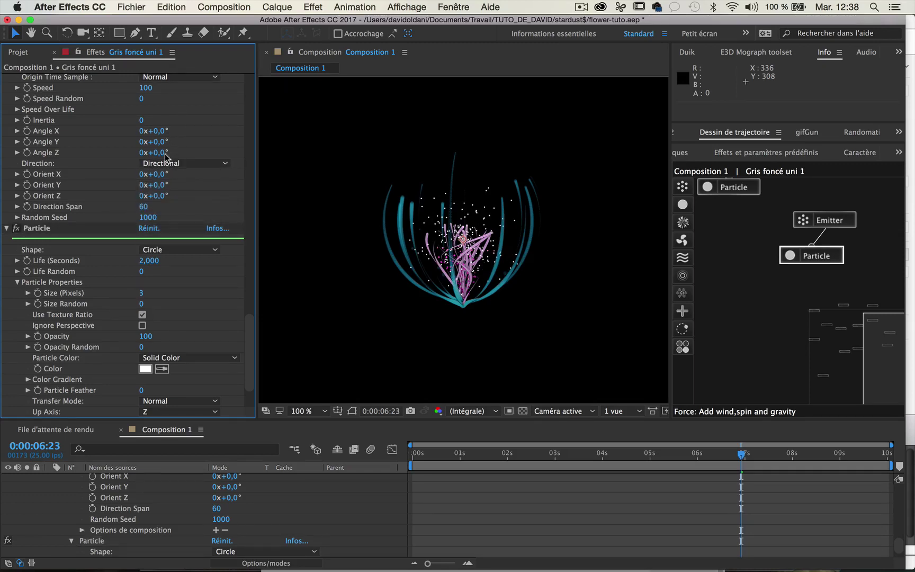
{"action": "left_click", "coordinate": [158, 196]}
{"action": "type", "text": "-9"}
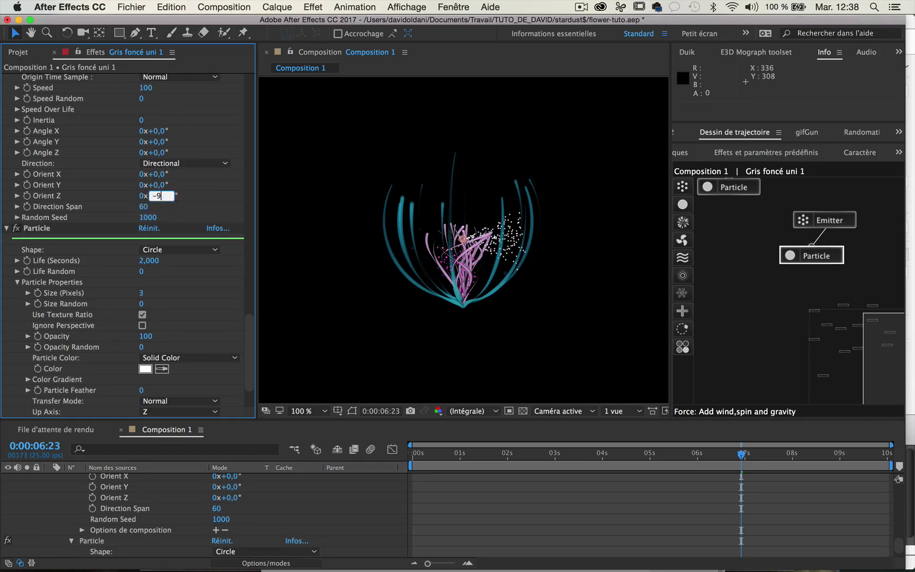
{"action": "type", "text": "0"}
{"action": "key", "text": "Return"}
{"action": "scroll", "coordinate": [181, 144], "scroll_direction": "up", "scroll_amount": 3}
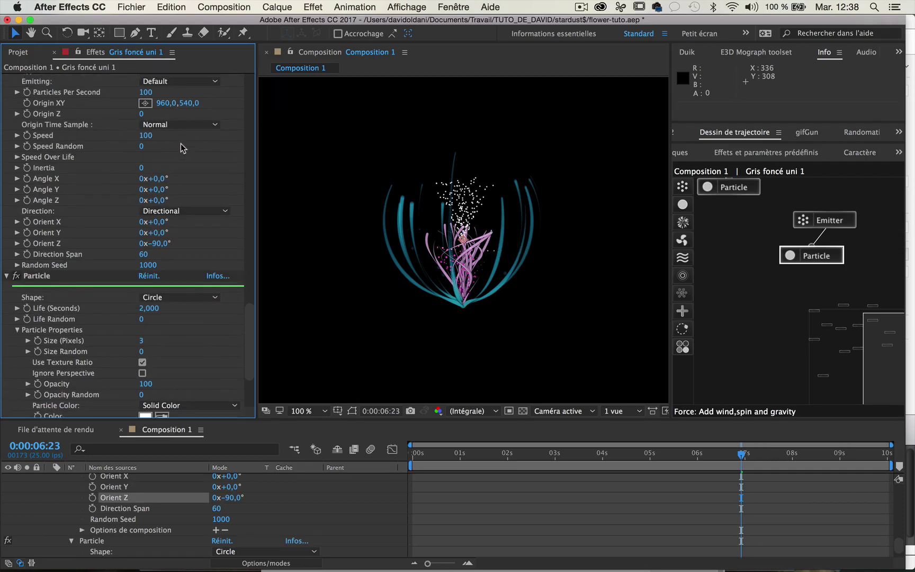
{"action": "mouse_move", "coordinate": [188, 103]}
{"action": "left_mouse_down"}
{"action": "mouse_move", "coordinate": [313, 104]}
{"action": "mouse_move", "coordinate": [307, 111]}
{"action": "left_mouse_up"}
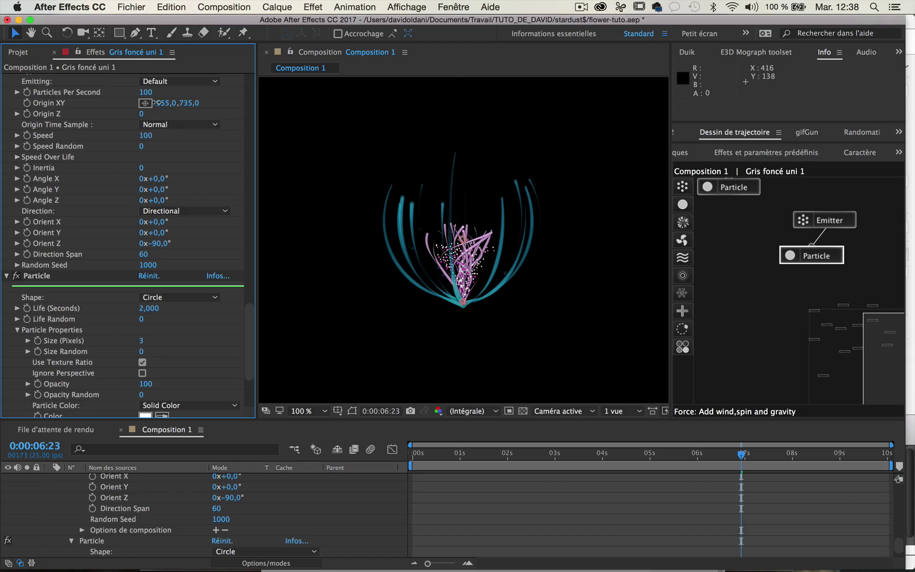
{"action": "left_click_drag", "start_coordinate": [155, 102], "coordinate": [153, 103]}
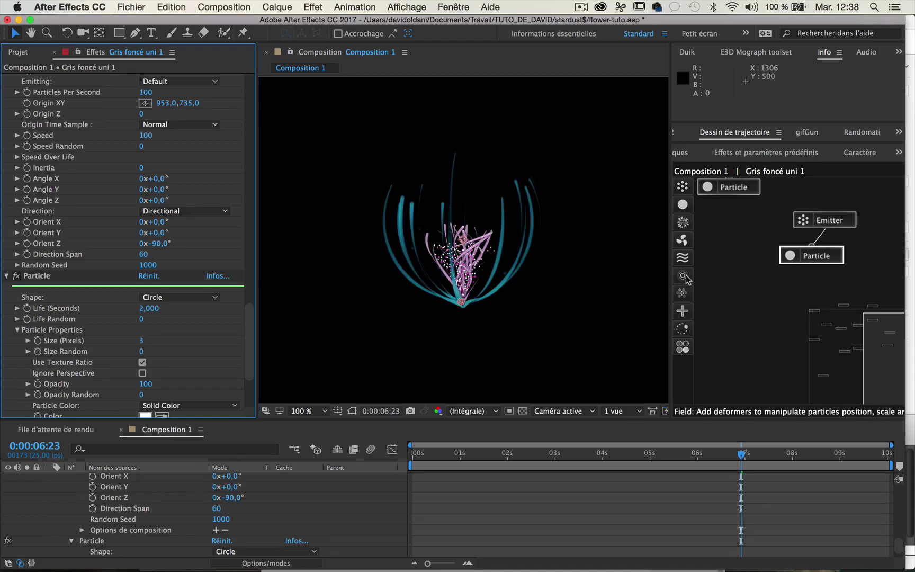
Step: Add Field and Auxiliary nodes for the white particles and rename the new emitter '2eme cercle'
{"action": "left_click_drag", "start_coordinate": [686, 274], "coordinate": [813, 295]}
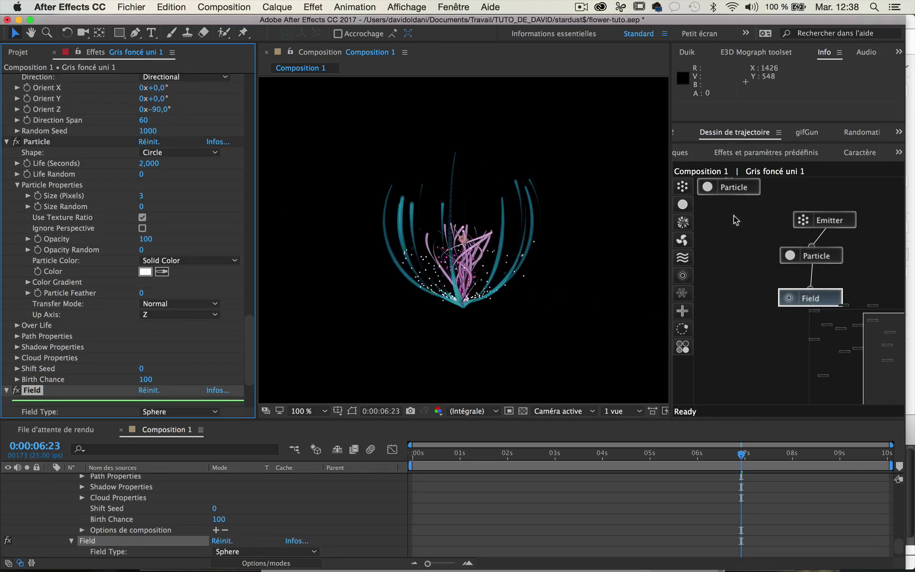
{"action": "mouse_move", "coordinate": [682, 222]}
{"action": "left_mouse_down"}
{"action": "mouse_move", "coordinate": [811, 245]}
{"action": "mouse_move", "coordinate": [823, 195]}
{"action": "mouse_move", "coordinate": [822, 204]}
{"action": "left_mouse_up"}
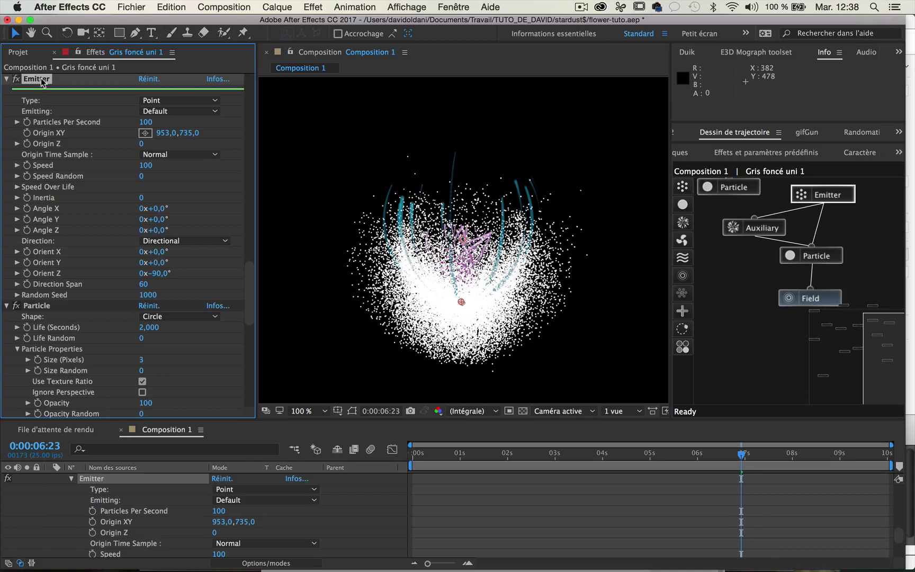
{"action": "key", "text": "Return"}
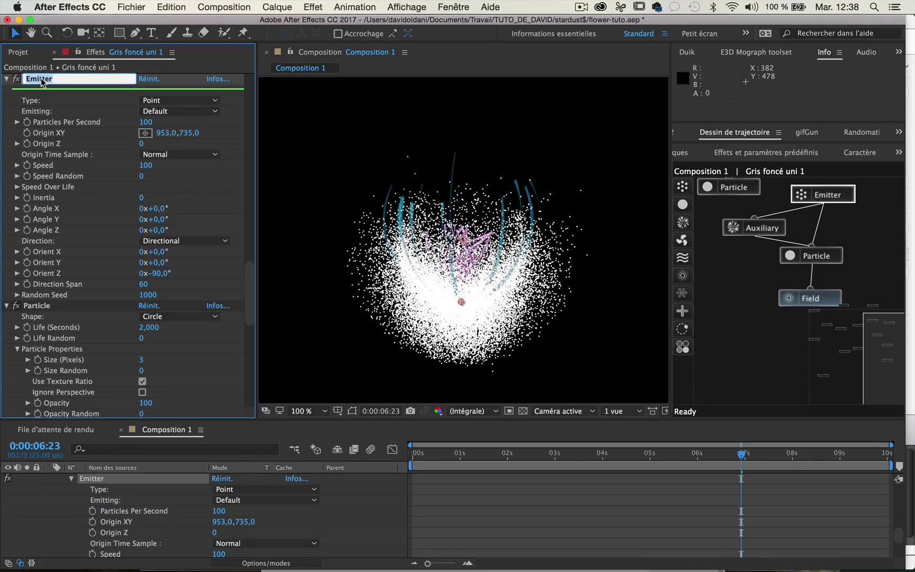
{"action": "type", "text": "2eme cercle"}
{"action": "key", "text": "Return"}
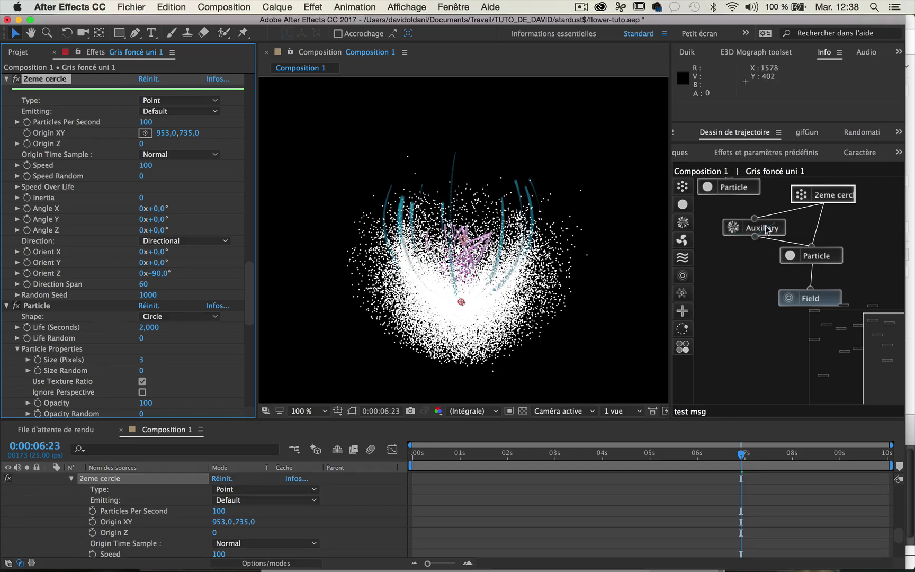
Step: Set the Auxiliary emitter's Speed to 0 so the white particles trail as curved streaks
{"action": "left_click_drag", "start_coordinate": [765, 228], "coordinate": [753, 228]}
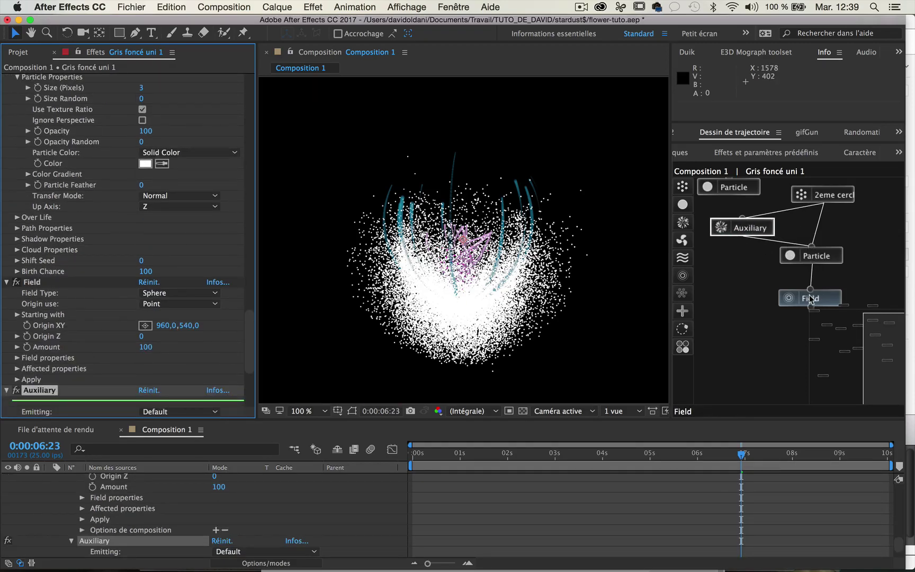
{"action": "left_click", "coordinate": [810, 300]}
{"action": "scroll", "coordinate": [159, 254], "scroll_direction": "down", "scroll_amount": 3}
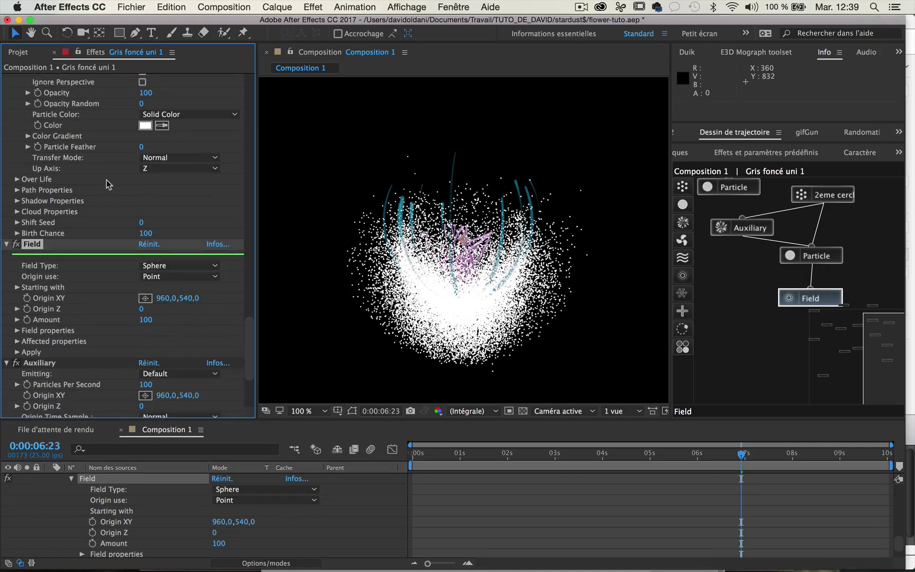
{"action": "scroll", "coordinate": [108, 180], "scroll_direction": "up", "scroll_amount": 5}
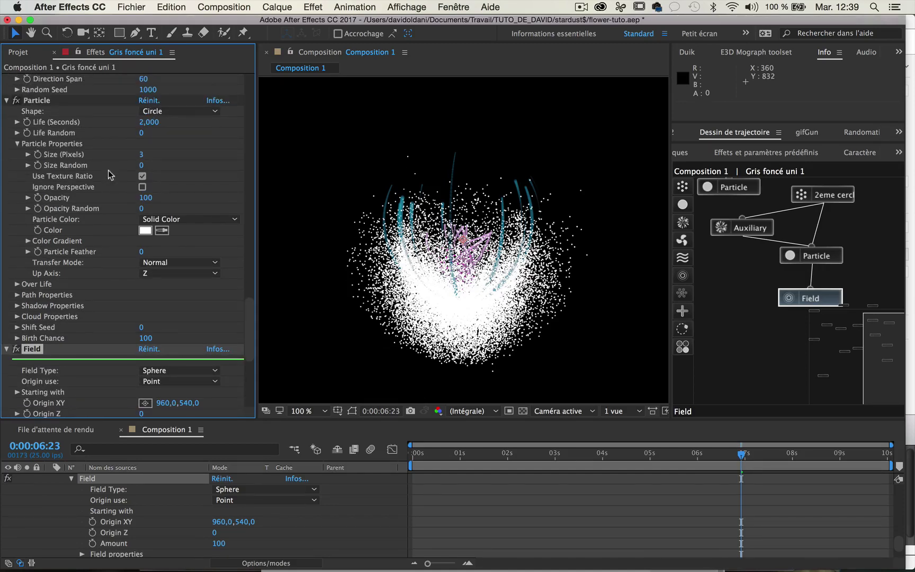
{"action": "left_click", "coordinate": [736, 228]}
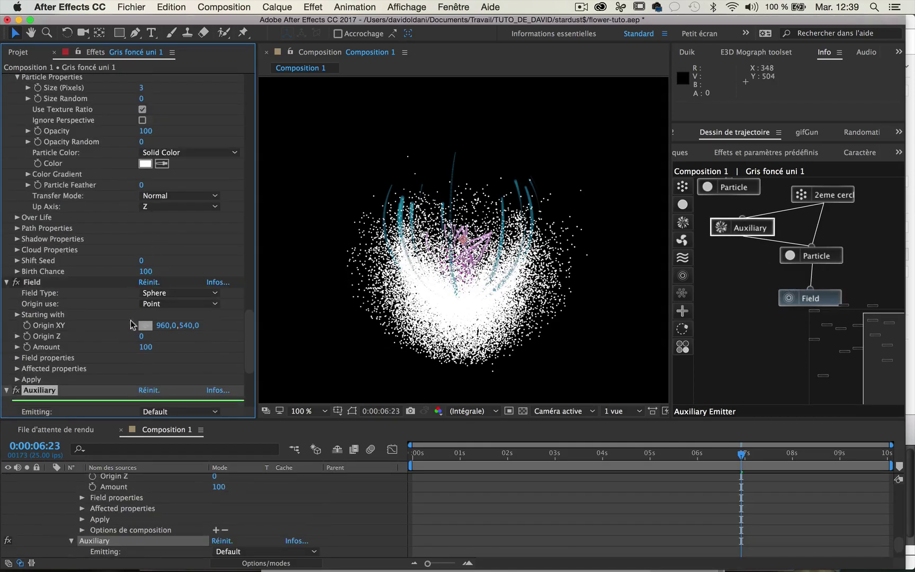
{"action": "scroll", "coordinate": [98, 366], "scroll_direction": "down", "scroll_amount": 5}
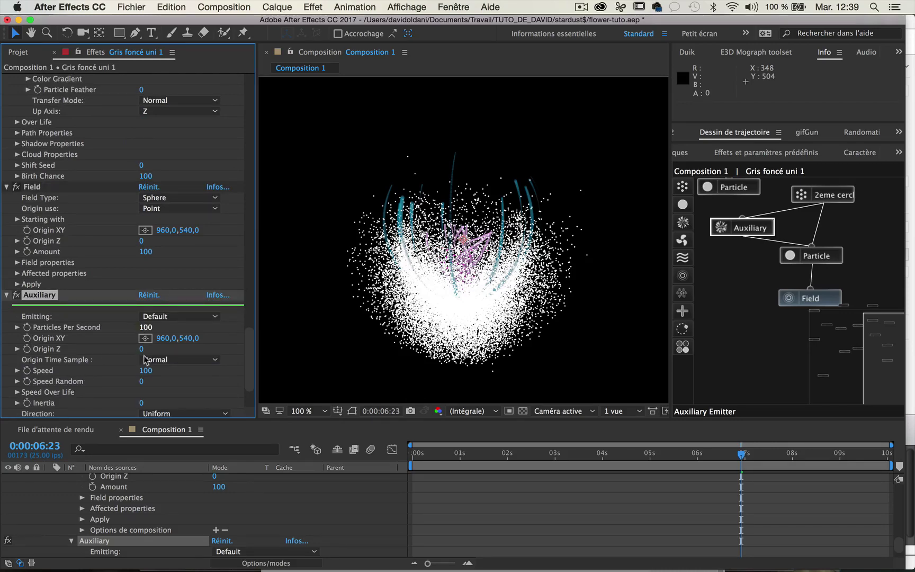
{"action": "left_click", "coordinate": [149, 372]}
{"action": "type", "text": "0"}
{"action": "key", "text": "Return"}
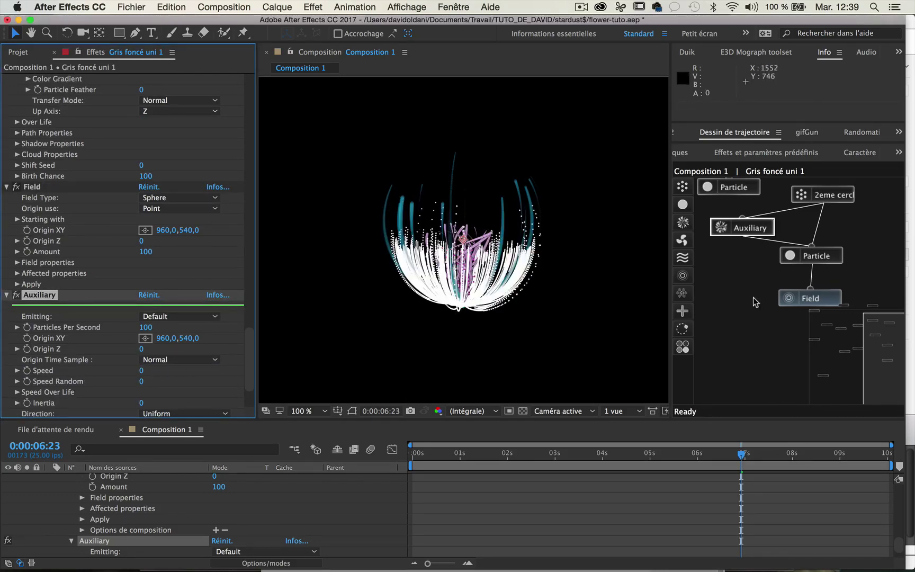
{"action": "left_click", "coordinate": [827, 259]}
{"action": "left_click", "coordinate": [161, 101]}
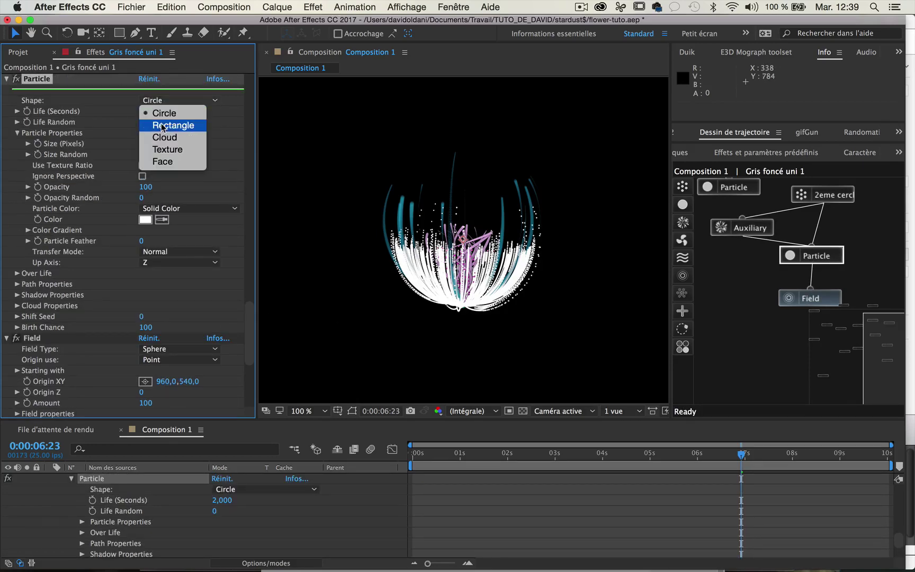
Step: Make the particles Rectangle shape with Opacity 20
{"action": "key", "text": "Escape"}
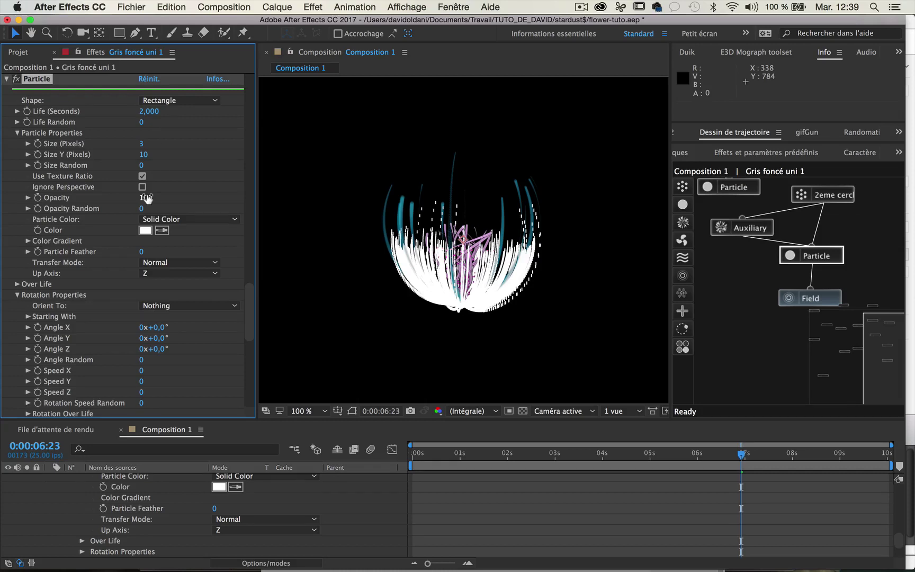
{"action": "left_click", "coordinate": [137, 195]}
{"action": "type", "text": "0"}
{"action": "key", "text": "Return"}
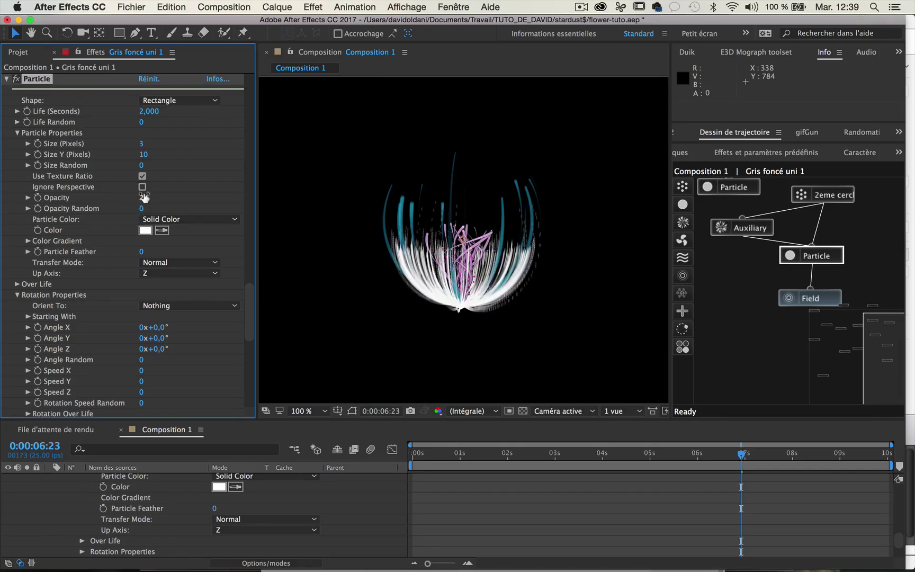
Step: Shrink the Field to Size 150 on all axes and move its origin lower
{"action": "left_click", "coordinate": [810, 298]}
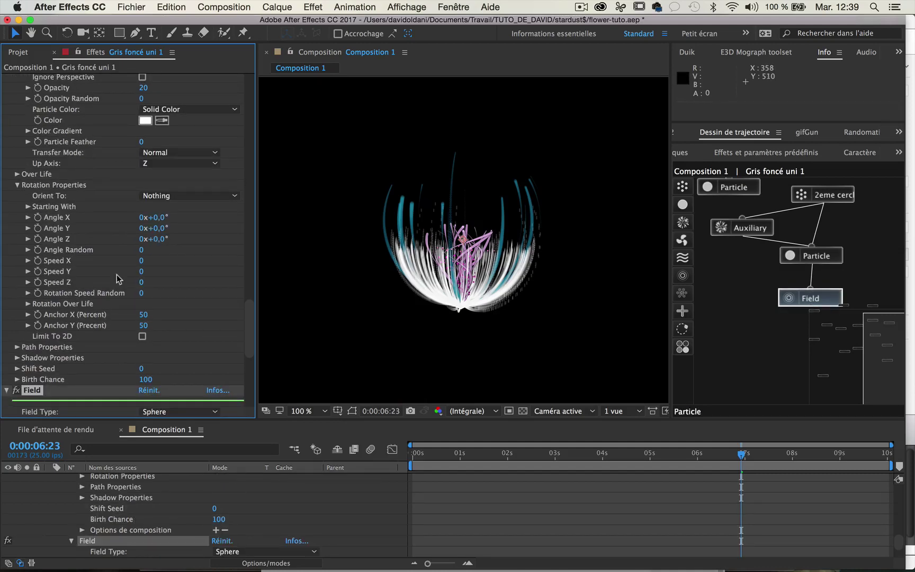
{"action": "scroll", "coordinate": [118, 279], "scroll_direction": "down", "scroll_amount": 2}
{"action": "scroll", "coordinate": [119, 286], "scroll_direction": "down", "scroll_amount": 8}
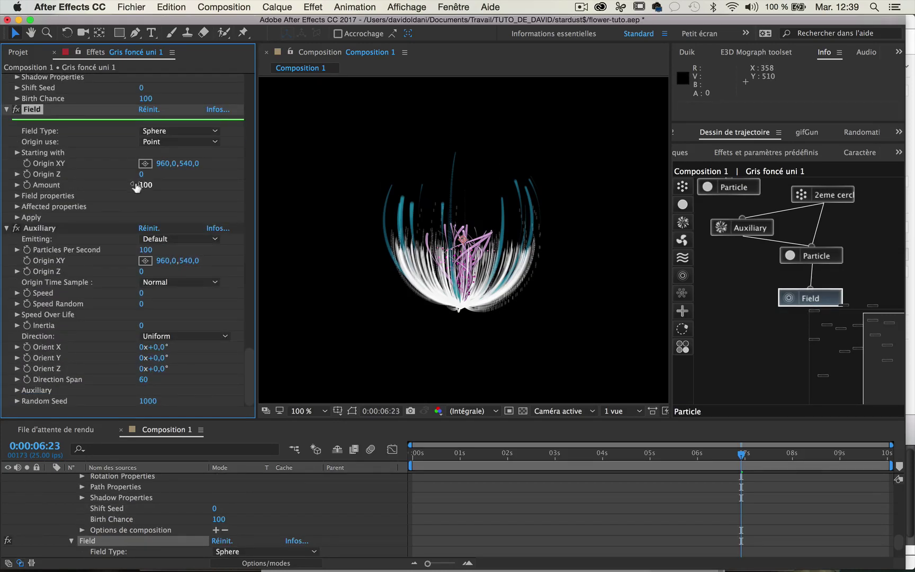
{"action": "left_click", "coordinate": [17, 196]}
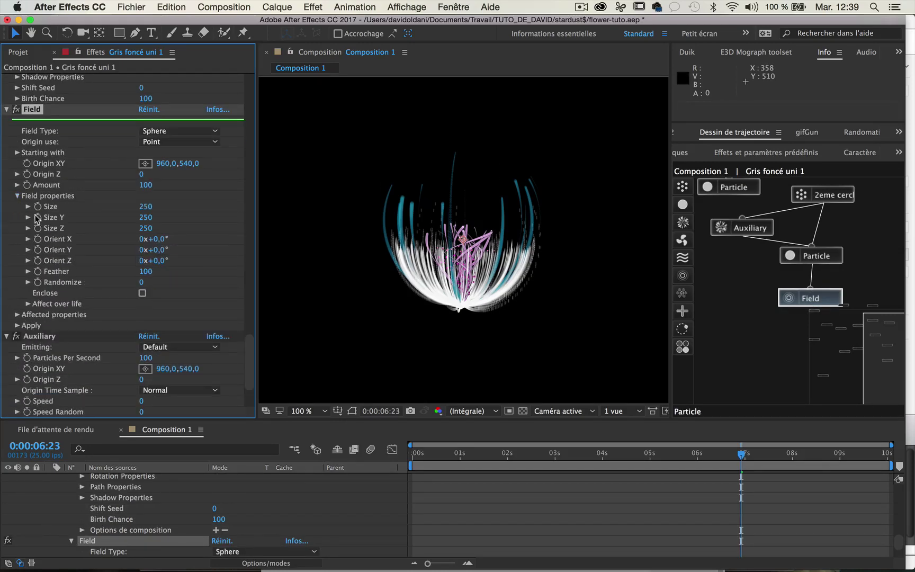
{"action": "left_click", "coordinate": [141, 206]}
{"action": "key", "text": "Tab"}
{"action": "type", "text": "150"}
{"action": "key", "text": "Tab"}
{"action": "type", "text": "1"}
{"action": "key", "text": "Return"}
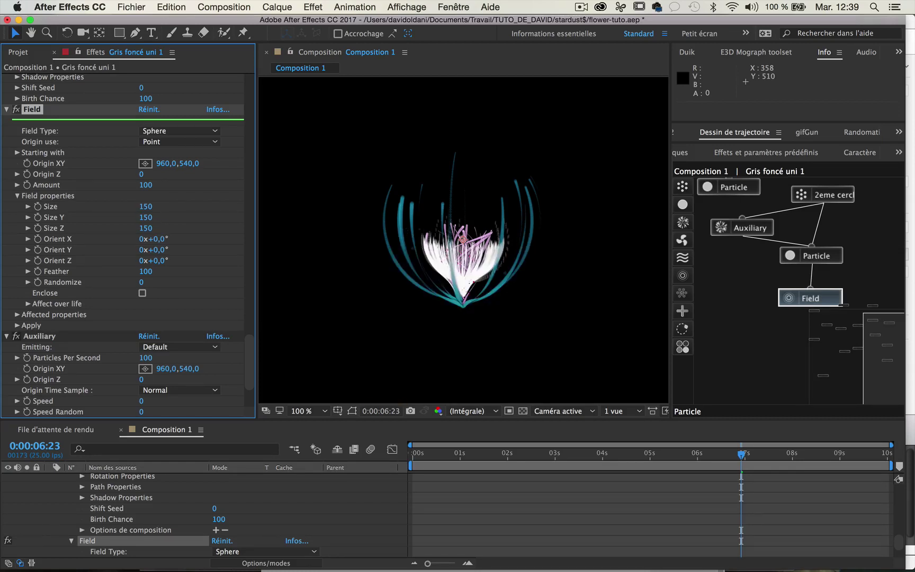
{"action": "left_click_drag", "start_coordinate": [463, 239], "coordinate": [457, 263]}
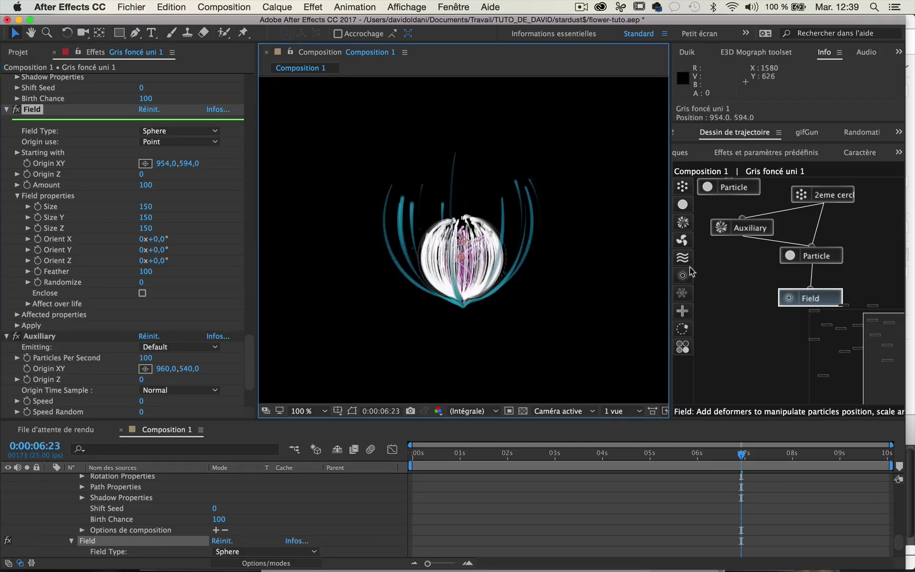
Step: Reduce the particle Opacity to 10
{"action": "left_click", "coordinate": [812, 256]}
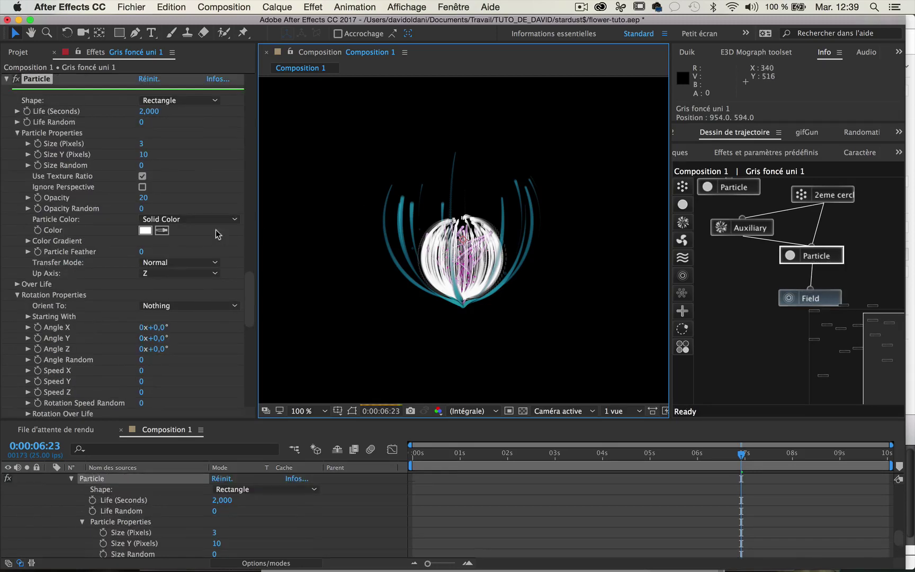
{"action": "left_click", "coordinate": [143, 199]}
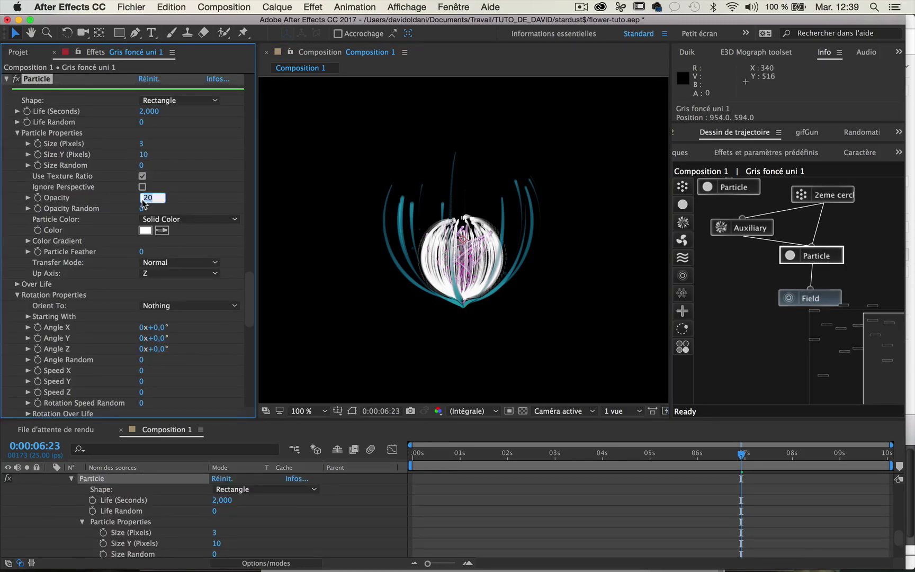
{"action": "type", "text": "10"}
{"action": "key", "text": "Return"}
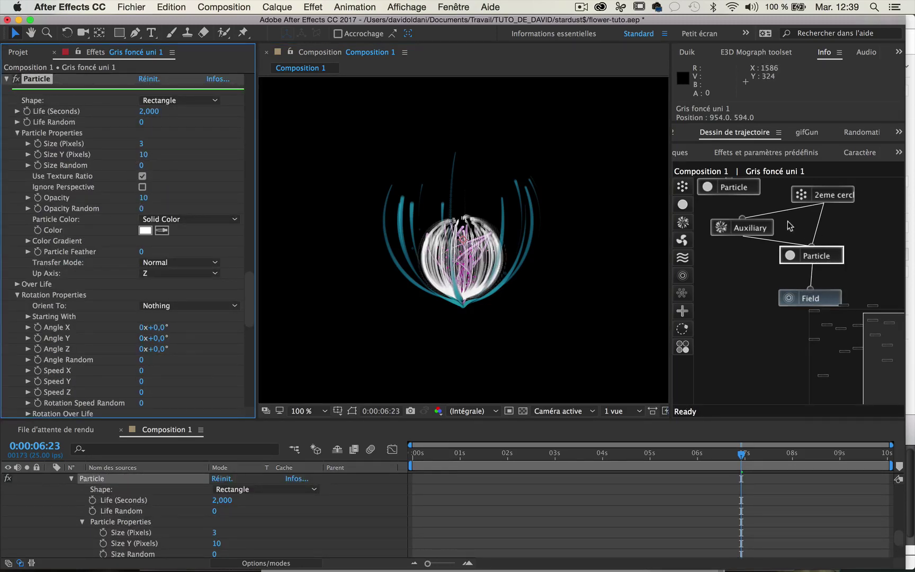
{"action": "left_click", "coordinate": [826, 195]}
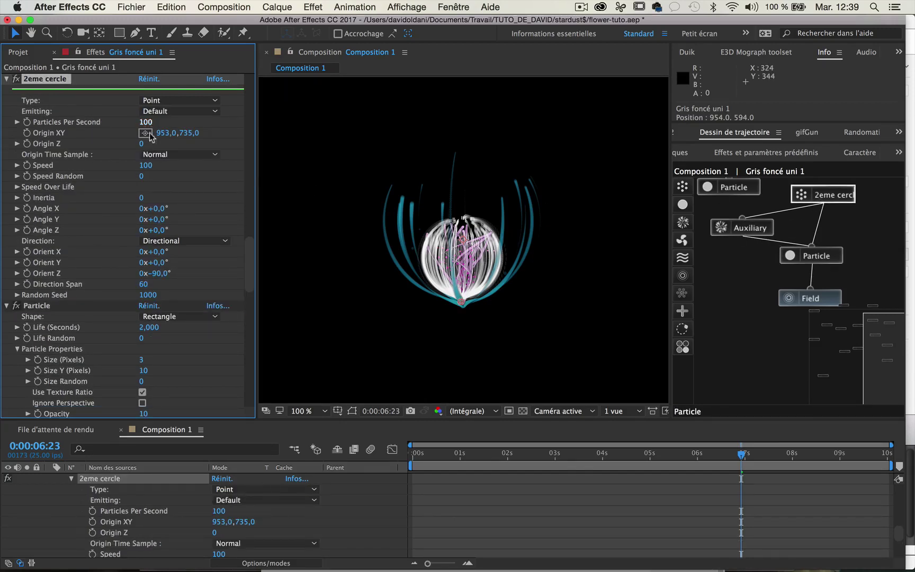
Step: Set 2eme cercle to 30 particles per second and tint its particles magenta C844D4
{"action": "left_click", "coordinate": [147, 122]}
{"action": "type", "text": "30"}
{"action": "key", "text": "Return"}
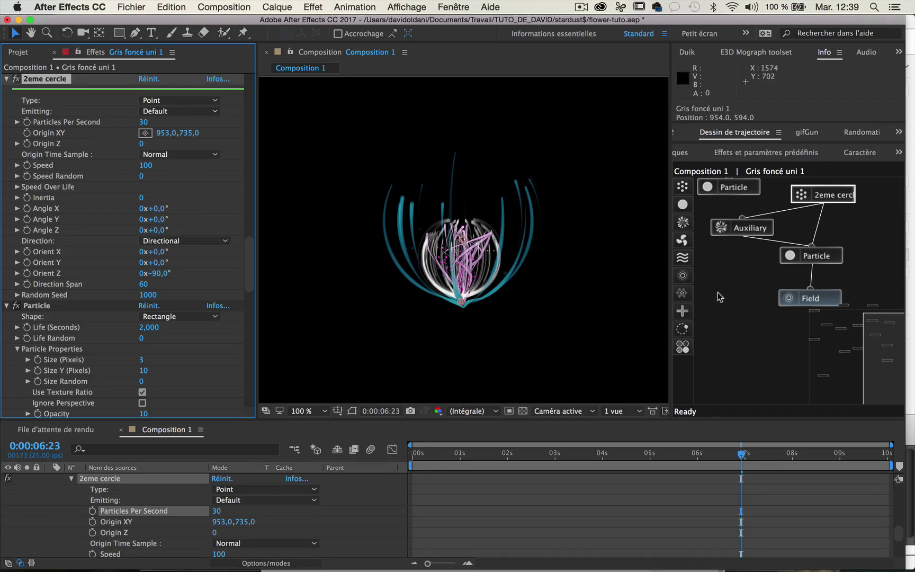
{"action": "left_click", "coordinate": [813, 254]}
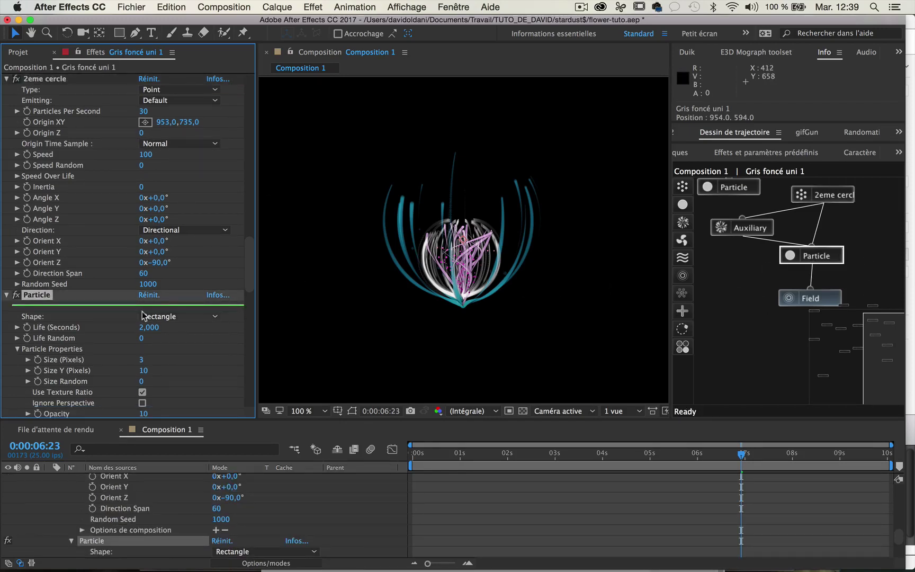
{"action": "scroll", "coordinate": [143, 316], "scroll_direction": "down", "scroll_amount": 2}
{"action": "scroll", "coordinate": [143, 316], "scroll_direction": "down", "scroll_amount": 5}
{"action": "left_click", "coordinate": [144, 294]}
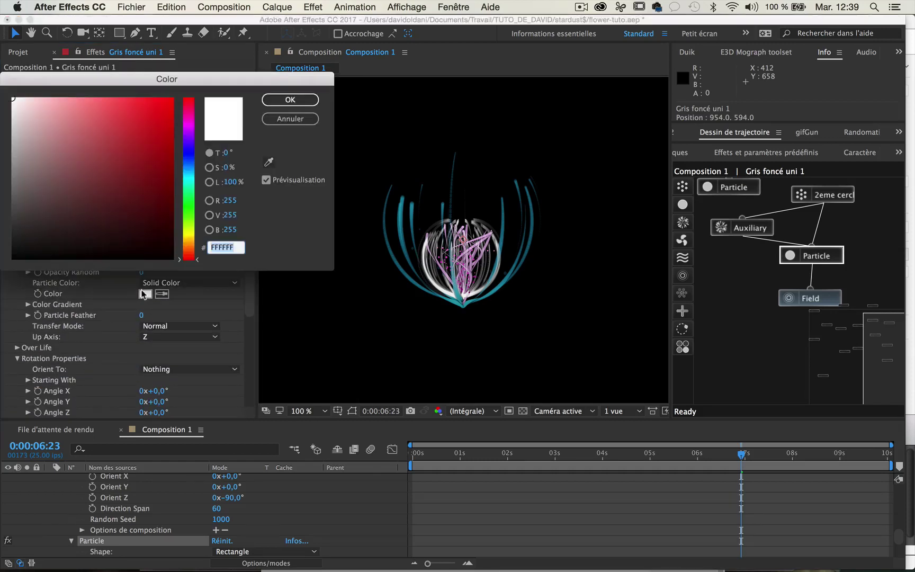
{"action": "left_click", "coordinate": [189, 127]}
{"action": "left_click", "coordinate": [121, 125]}
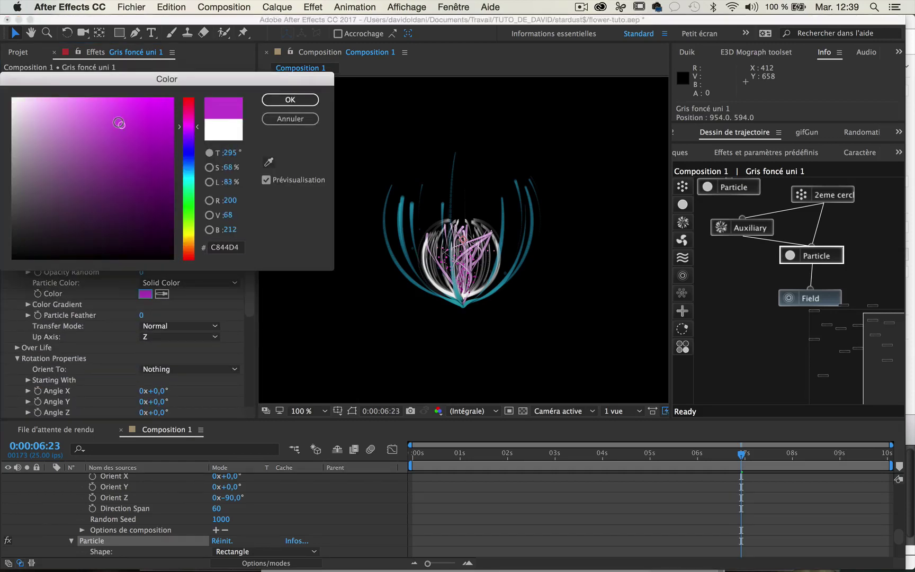
{"action": "left_click", "coordinate": [290, 99]}
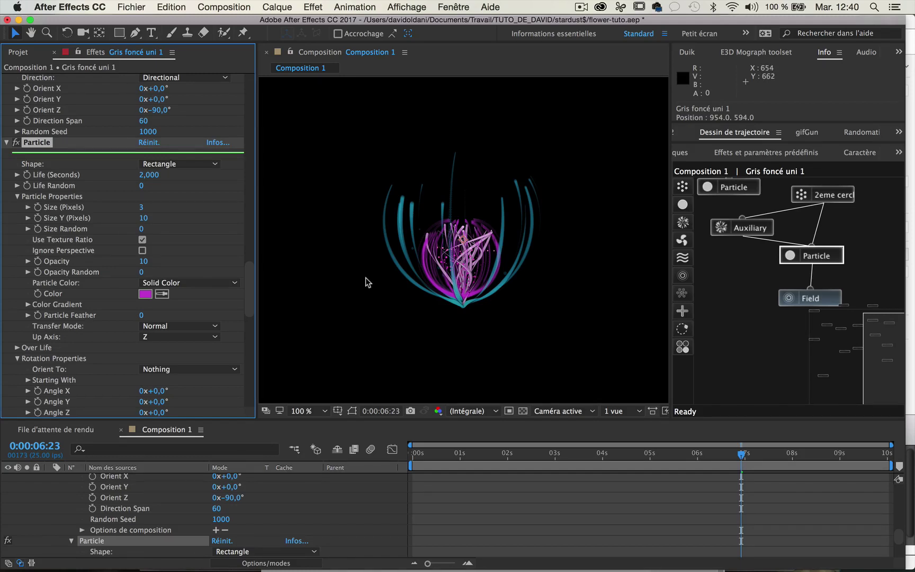
Step: Preview the animation from the start, then lower the 2eme cercle origin to 953,754
{"action": "left_click_drag", "start_coordinate": [457, 458], "coordinate": [407, 454]}
{"action": "key", "text": "space"}
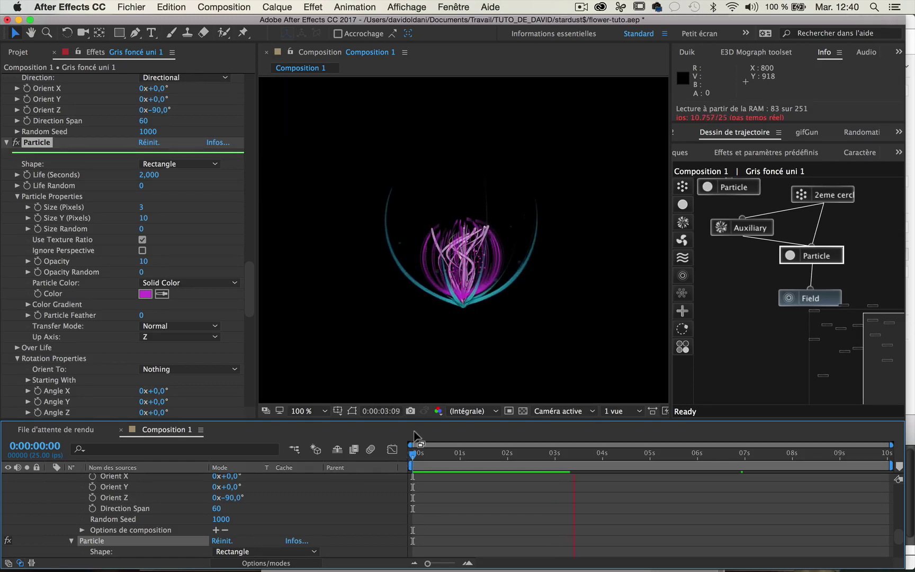
{"action": "key", "text": "space"}
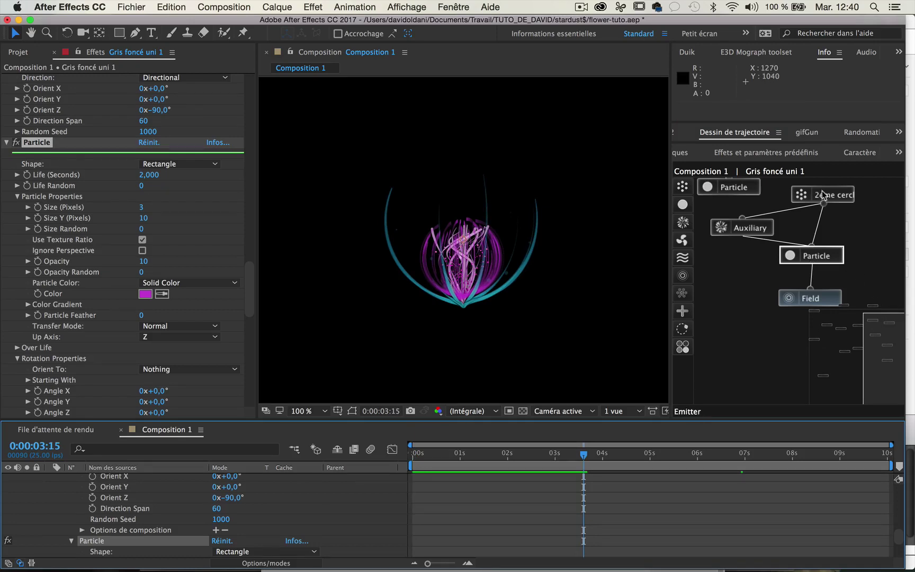
{"action": "left_click", "coordinate": [824, 194]}
{"action": "left_click_drag", "start_coordinate": [182, 134], "coordinate": [191, 134]}
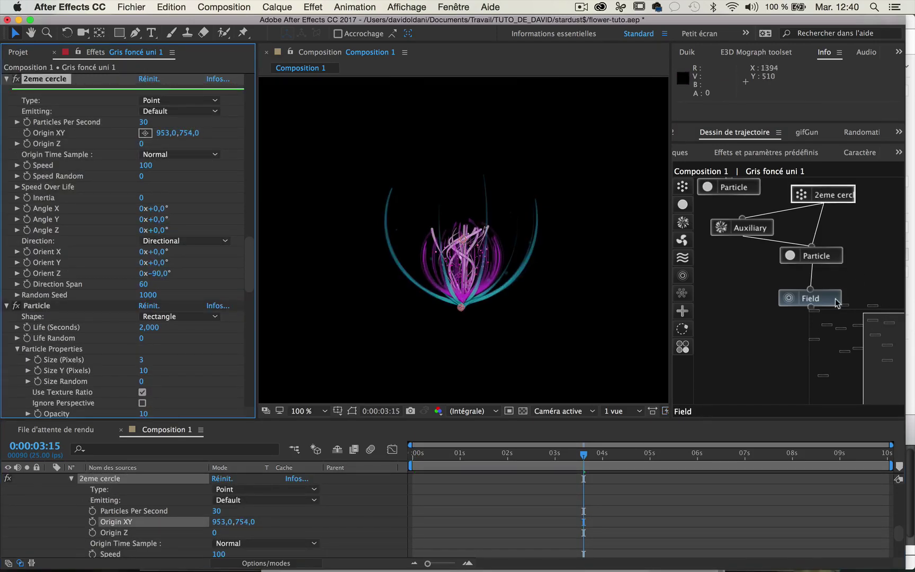
Step: Move the second Field's origin to 954,624 and set particle Transfer Mode to Add
{"action": "left_click", "coordinate": [810, 298]}
{"action": "scroll", "coordinate": [188, 351], "scroll_direction": "down", "scroll_amount": 4}
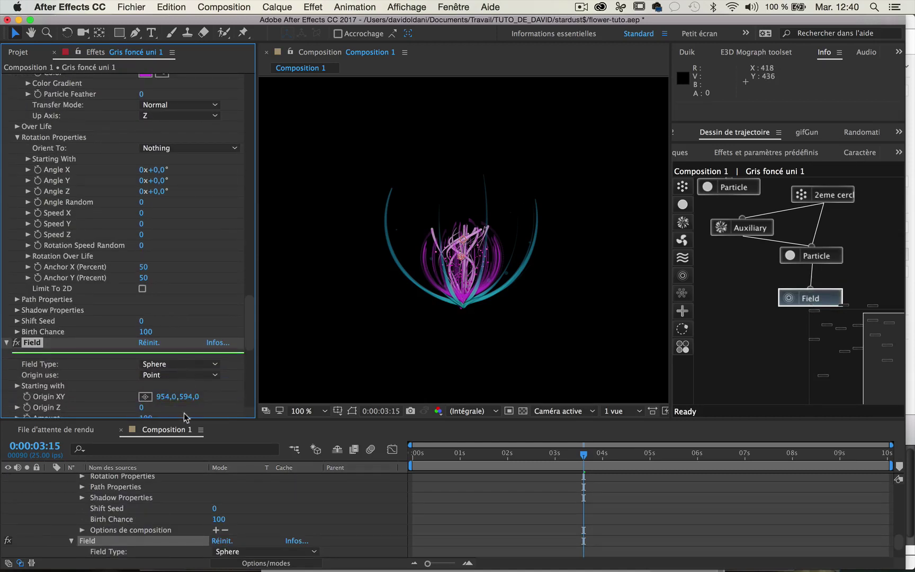
{"action": "left_click_drag", "start_coordinate": [185, 396], "coordinate": [200, 392]}
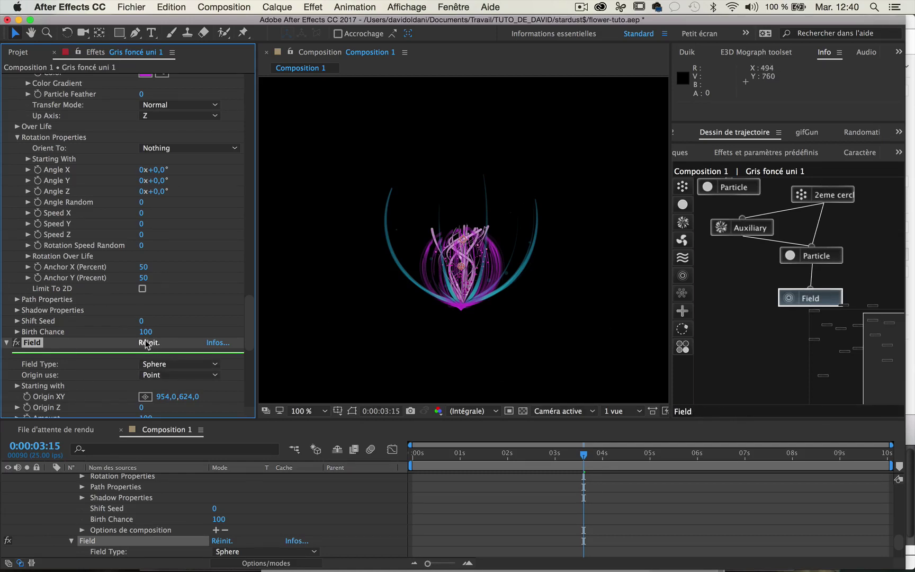
{"action": "scroll", "coordinate": [174, 114], "scroll_direction": "up", "scroll_amount": 1}
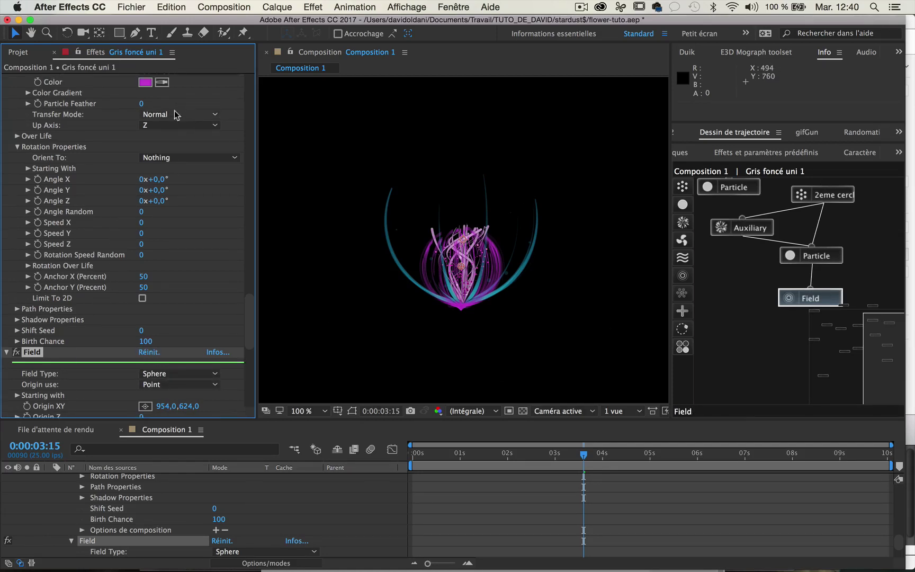
{"action": "left_click", "coordinate": [174, 110]}
{"action": "left_click", "coordinate": [175, 139]}
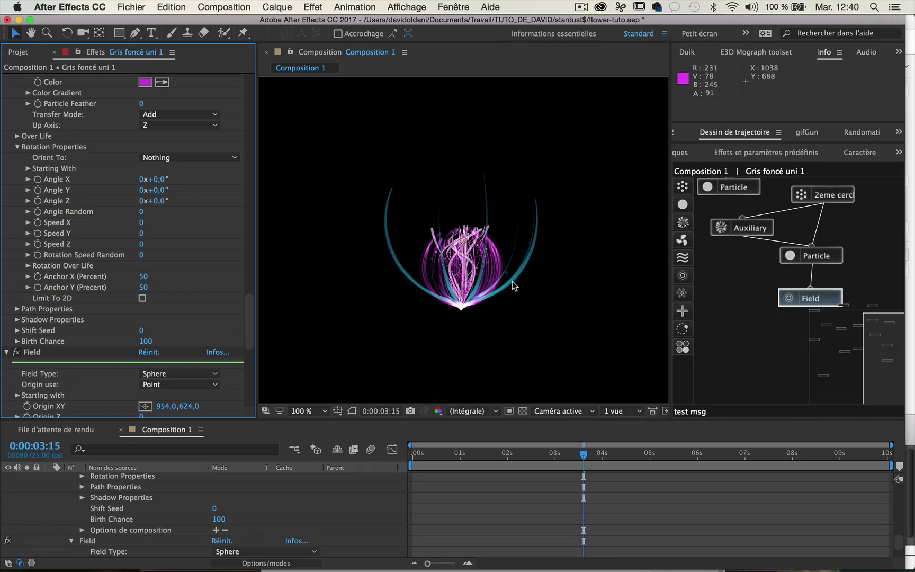
Step: Drop GROS BLEU to 10 particles per second and move its origin lower
{"action": "scroll", "coordinate": [108, 144], "scroll_direction": "up", "scroll_amount": 5}
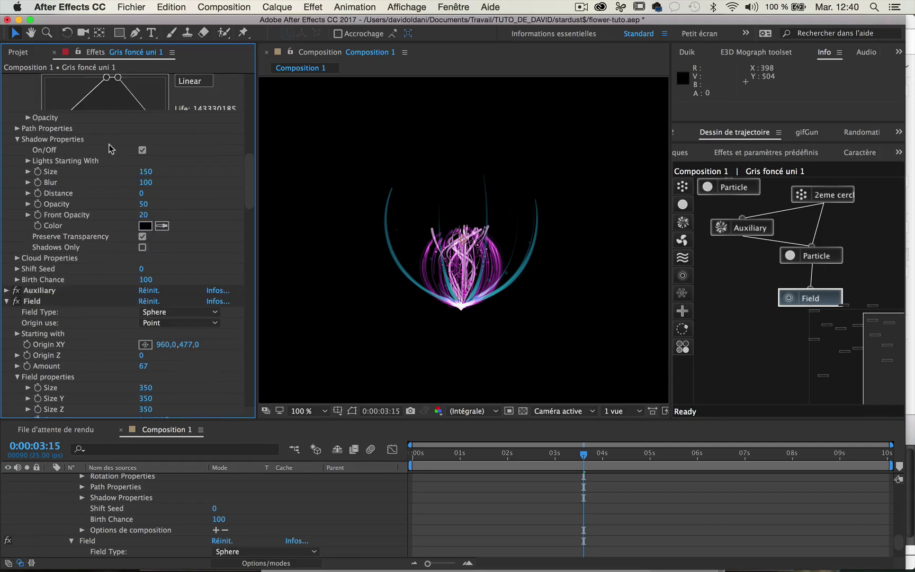
{"action": "scroll", "coordinate": [109, 144], "scroll_direction": "up", "scroll_amount": 10}
{"action": "left_click", "coordinate": [55, 91]}
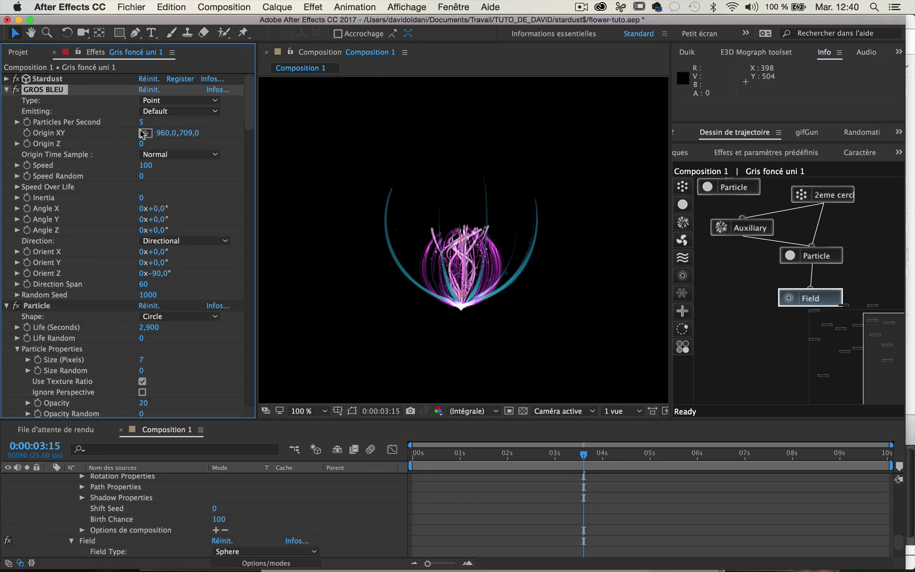
{"action": "type", "text": "0"}
{"action": "key", "text": "Return"}
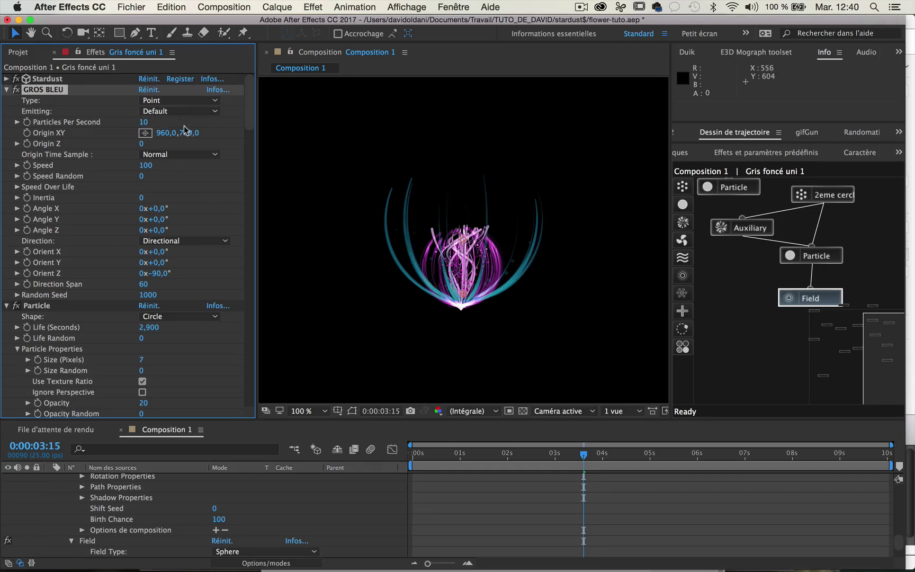
{"action": "left_click_drag", "start_coordinate": [188, 123], "coordinate": [205, 124]}
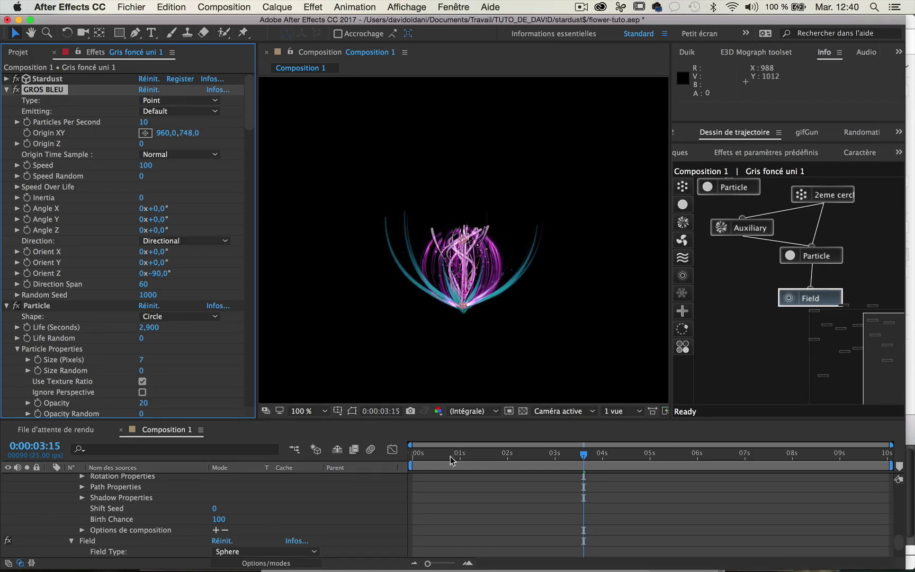
Step: Preview the animation from the first frame, then go to the 6-second mark
{"action": "left_click", "coordinate": [364, 470]}
{"action": "key", "text": "Home"}
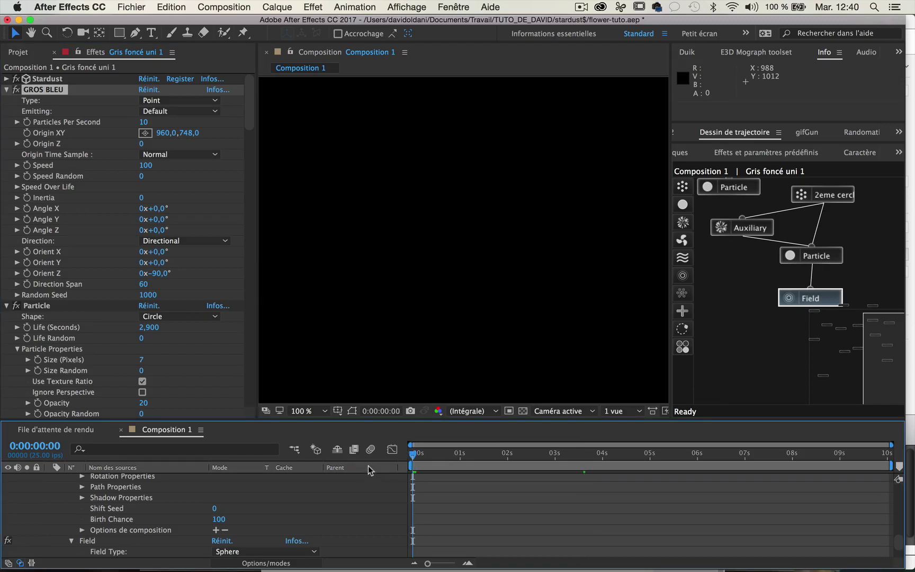
{"action": "key", "text": "space"}
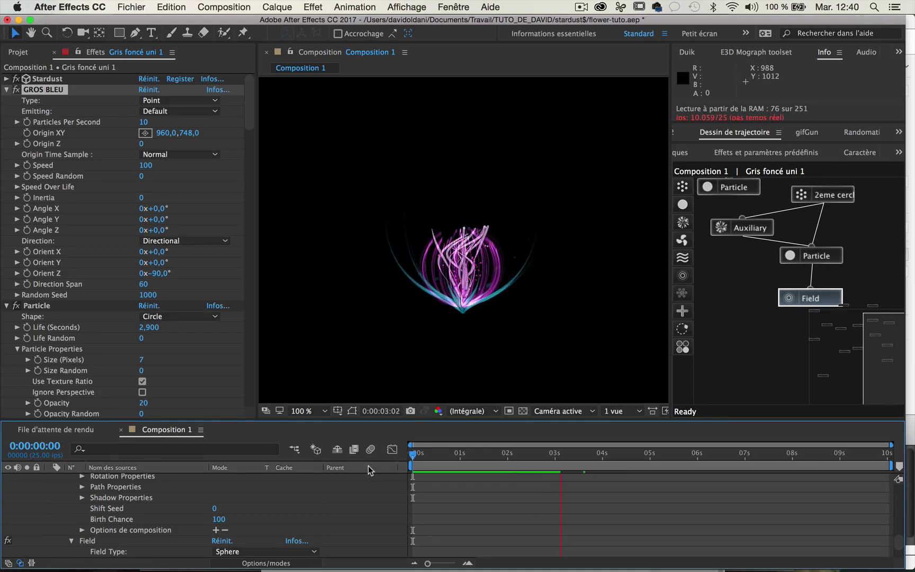
{"action": "key", "text": "space"}
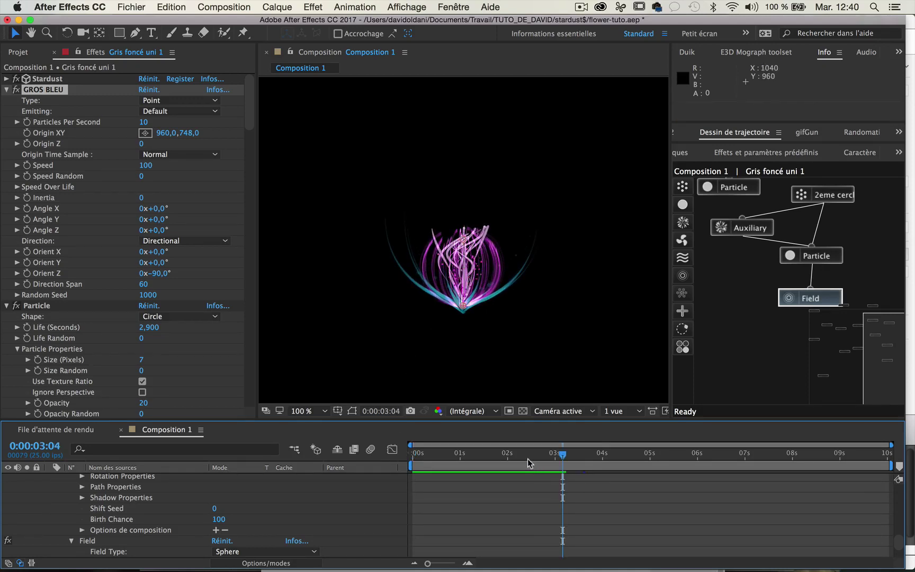
{"action": "left_click_drag", "start_coordinate": [563, 454], "coordinate": [699, 455]}
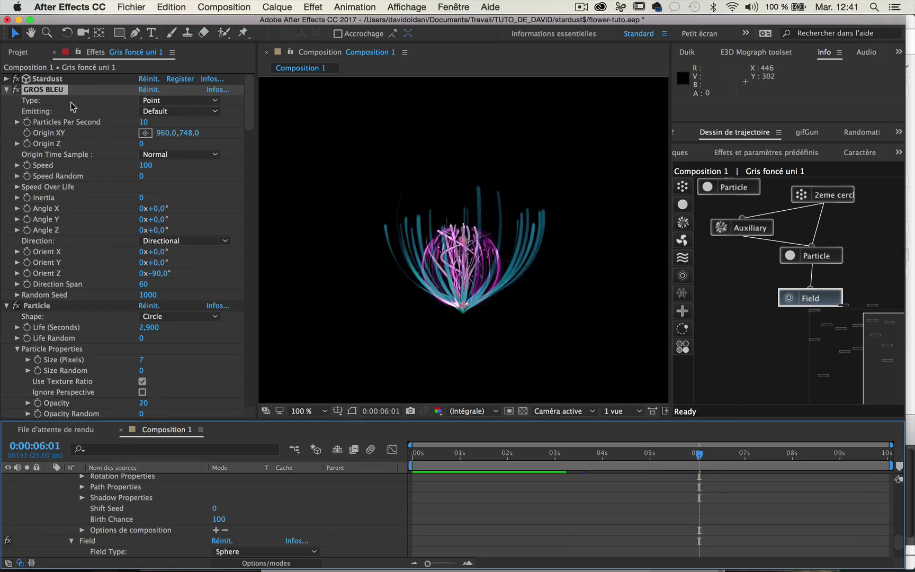
Step: Set GROS BLEU to 6 particles per second with its origin at 954,746
{"action": "left_click", "coordinate": [146, 123]}
{"action": "type", "text": "6"}
{"action": "key", "text": "Return"}
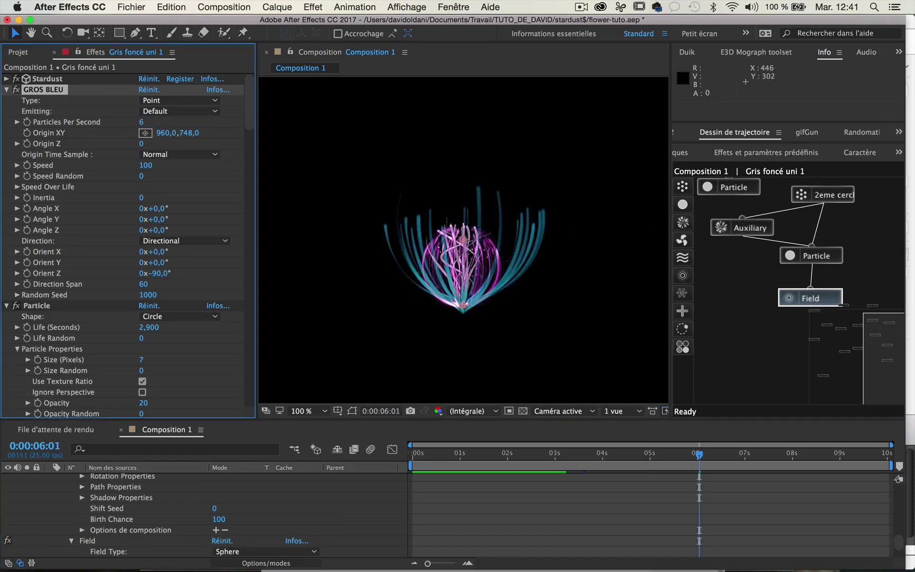
{"action": "left_click_drag", "start_coordinate": [463, 307], "coordinate": [461, 306]}
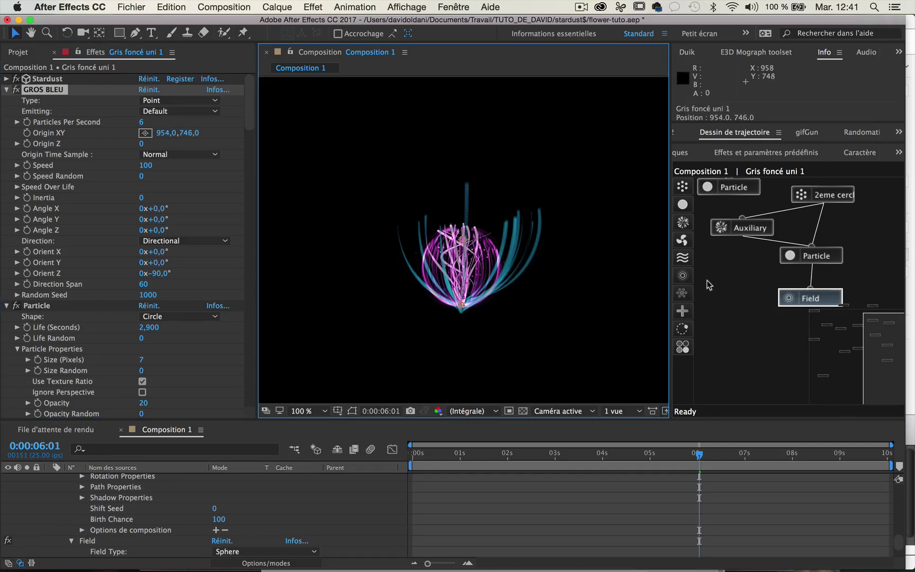
Step: Attach a test Turbulence node under the Field node and set its Position offset to 10
{"action": "left_click_drag", "start_coordinate": [706, 263], "coordinate": [771, 350]}
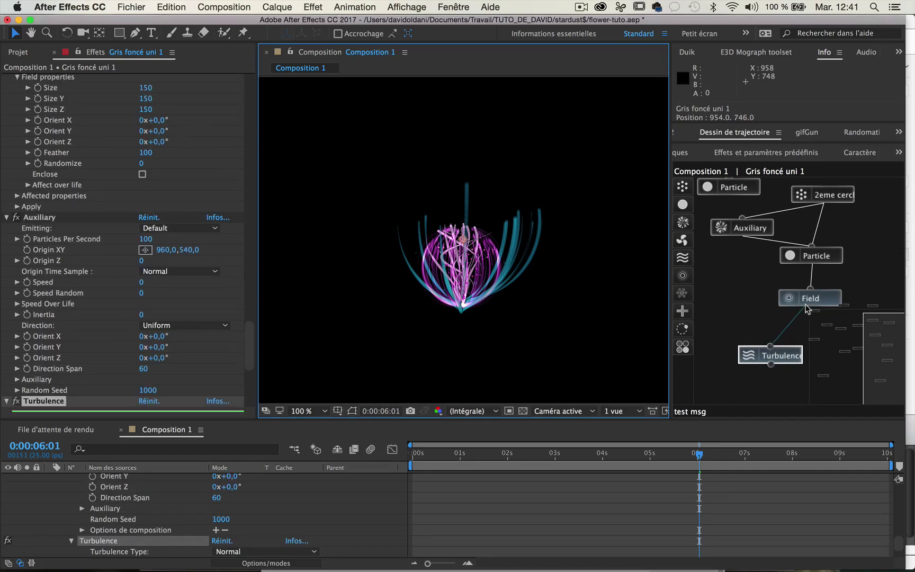
{"action": "left_click_drag", "start_coordinate": [807, 309], "coordinate": [807, 309]}
{"action": "scroll", "coordinate": [245, 281], "scroll_direction": "down", "scroll_amount": 1}
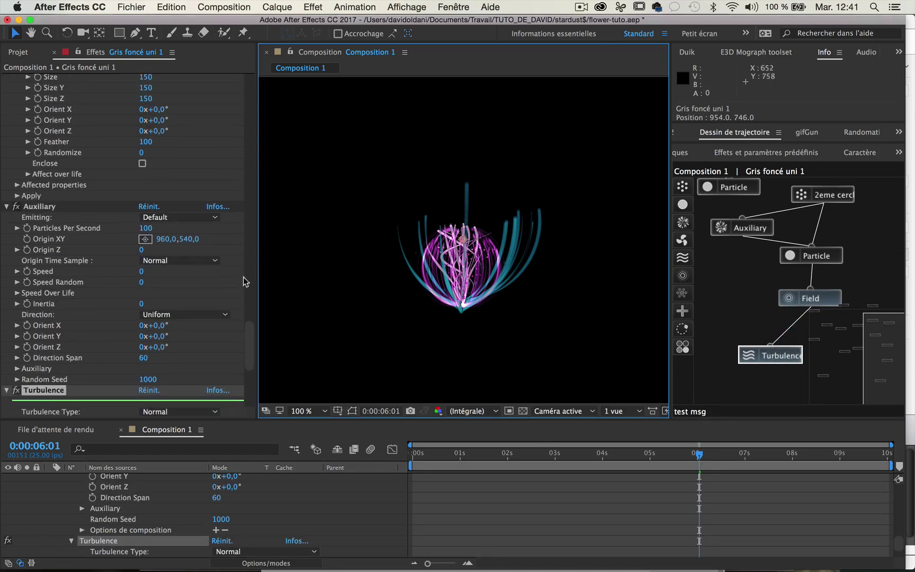
{"action": "scroll", "coordinate": [222, 345], "scroll_direction": "down", "scroll_amount": 10}
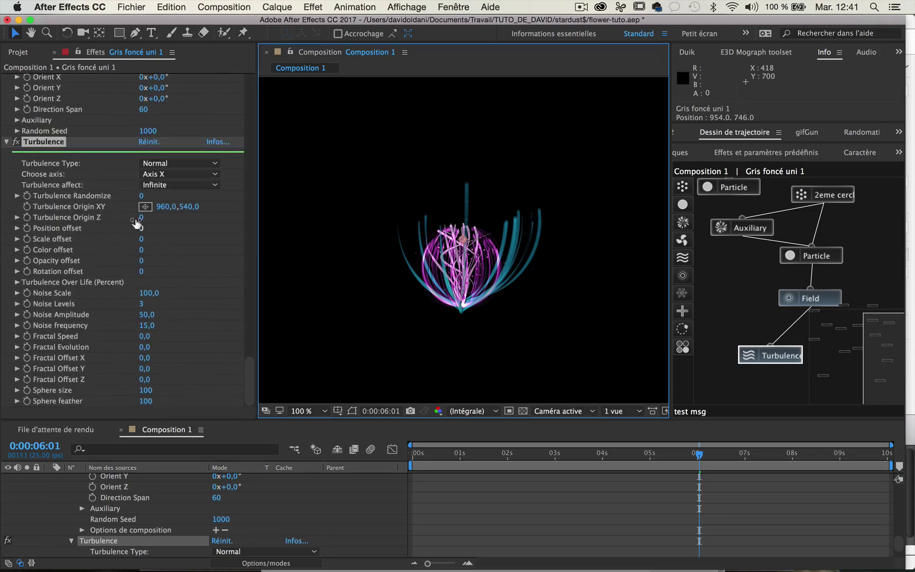
{"action": "left_click", "coordinate": [141, 228]}
{"action": "type", "text": "1"}
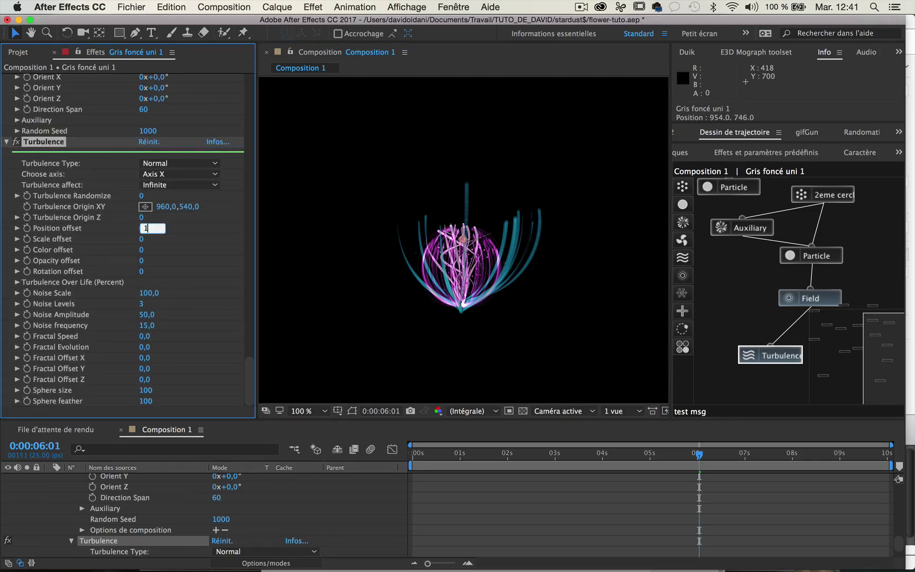
{"action": "key", "text": "Return"}
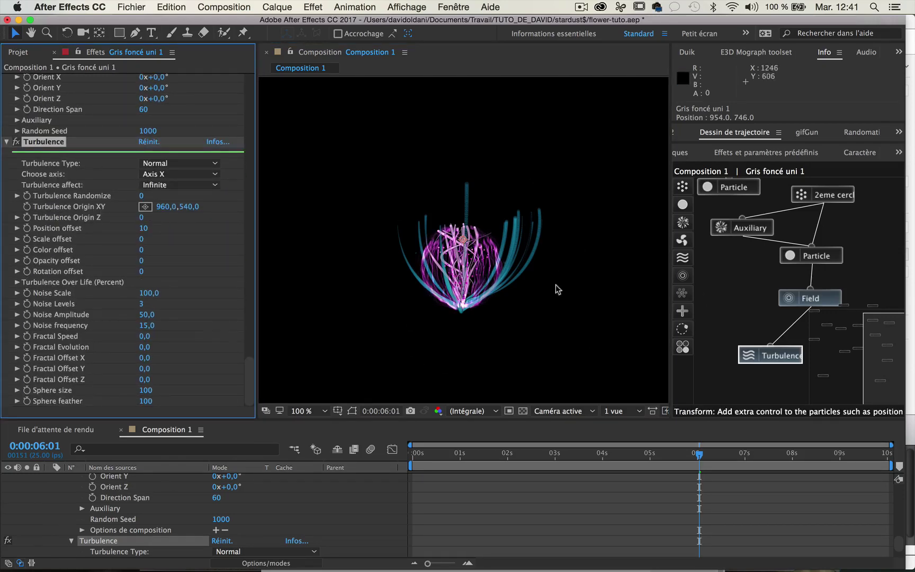
Step: Delete the test Turbulence node and place the Field node under the left Particle node
{"action": "left_click", "coordinate": [800, 325]}
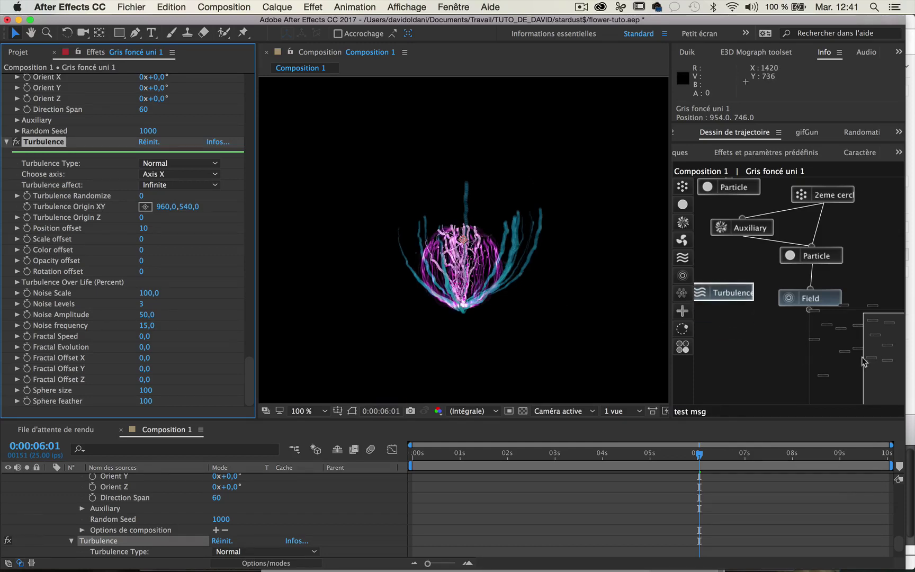
{"action": "key", "text": "Delete"}
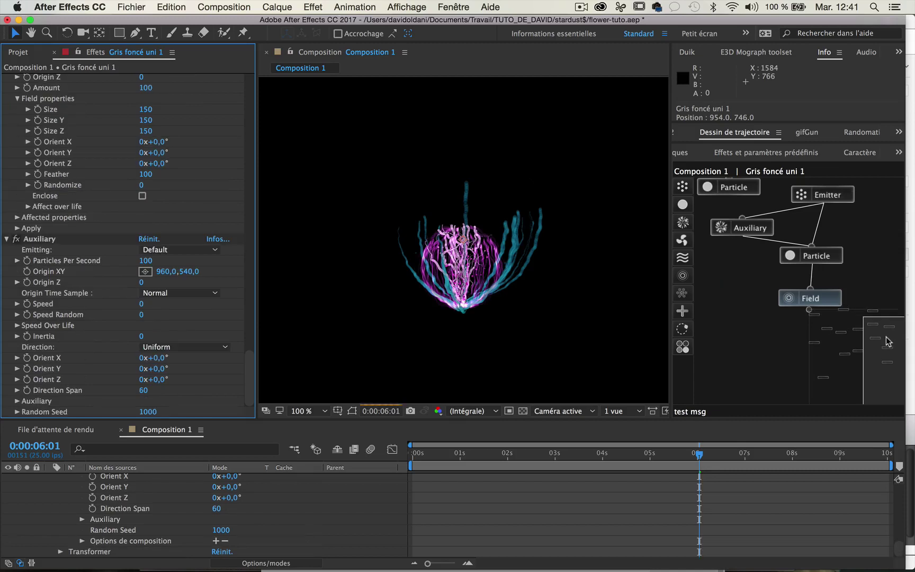
{"action": "mouse_move", "coordinate": [721, 293]}
{"action": "left_mouse_down"}
{"action": "mouse_move", "coordinate": [772, 332]}
{"action": "mouse_move", "coordinate": [743, 357]}
{"action": "mouse_move", "coordinate": [810, 339]}
{"action": "mouse_move", "coordinate": [771, 313]}
{"action": "mouse_move", "coordinate": [744, 243]}
{"action": "left_mouse_up"}
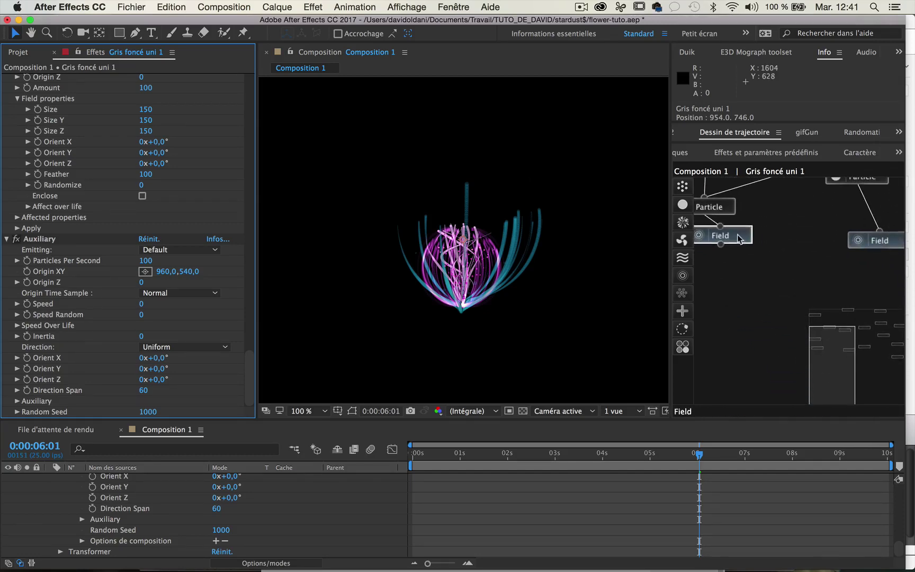
{"action": "mouse_move", "coordinate": [682, 258]}
{"action": "left_mouse_down"}
{"action": "mouse_move", "coordinate": [722, 267]}
{"action": "mouse_move", "coordinate": [727, 297]}
{"action": "mouse_move", "coordinate": [732, 255]}
{"action": "left_mouse_up"}
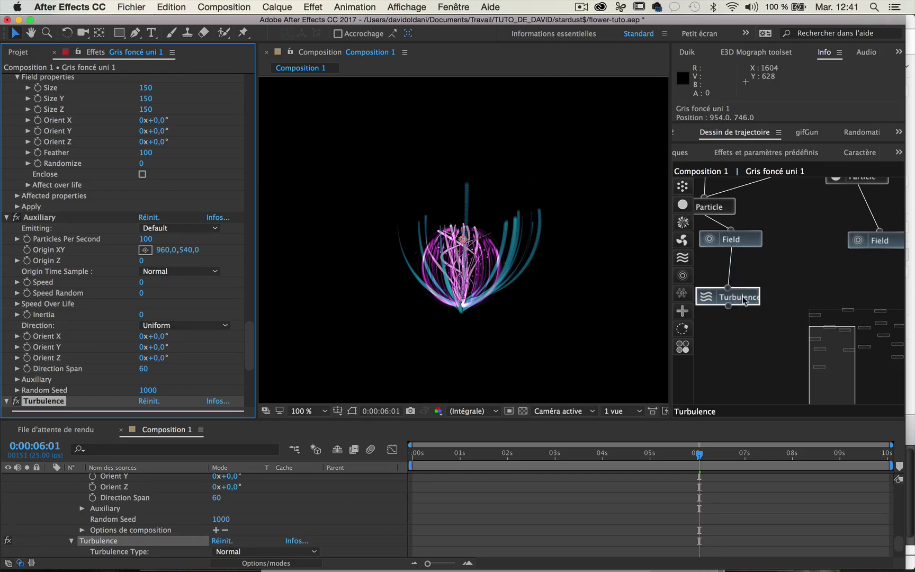
{"action": "scroll", "coordinate": [138, 369], "scroll_direction": "down", "scroll_amount": 3}
Step: Set the Turbulence Position offset to 20 and Noise Scale to 600
{"action": "scroll", "coordinate": [144, 333], "scroll_direction": "down", "scroll_amount": 2}
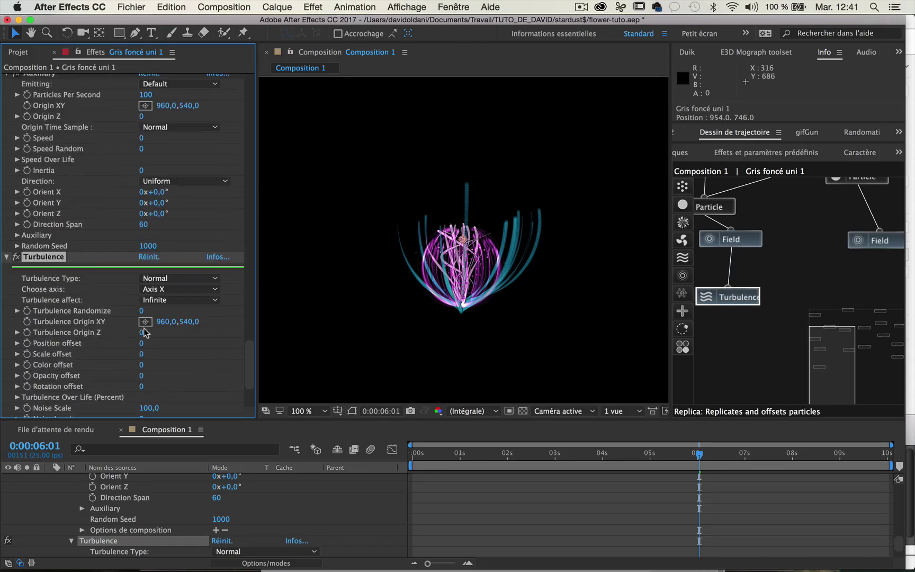
{"action": "left_click", "coordinate": [141, 344]}
{"action": "type", "text": "29"}
{"action": "key", "text": "Return"}
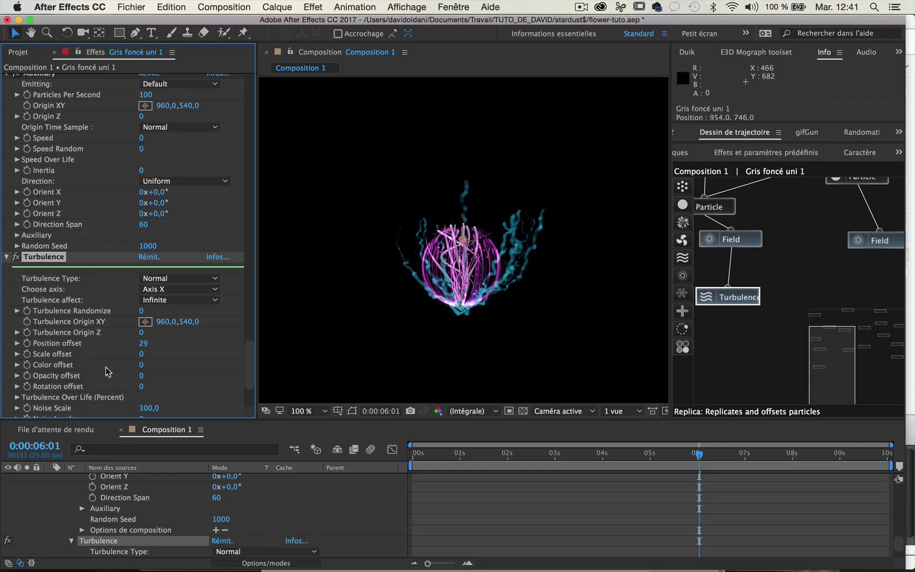
{"action": "left_click", "coordinate": [142, 343]}
{"action": "type", "text": "2"}
{"action": "key", "text": "Return"}
{"action": "scroll", "coordinate": [117, 321], "scroll_direction": "down", "scroll_amount": 5}
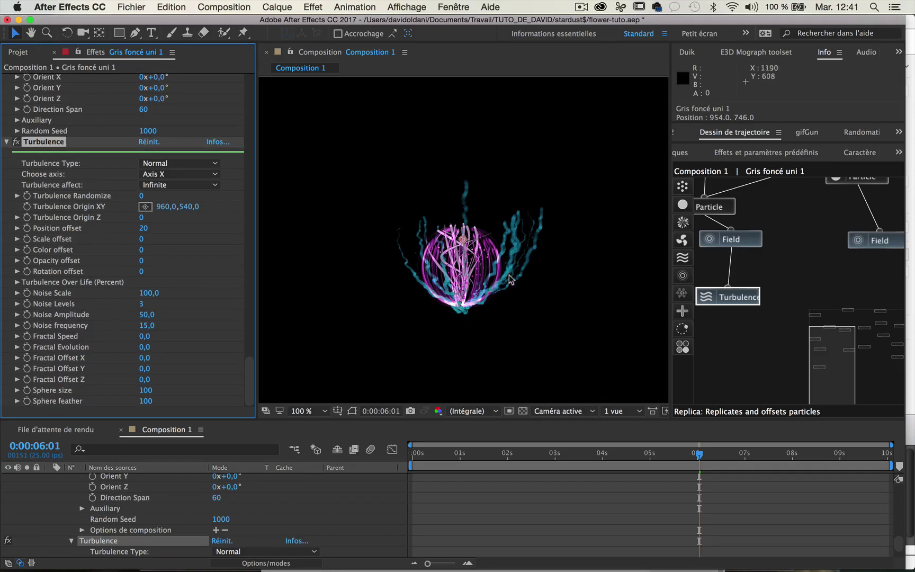
{"action": "key", "text": "period"}
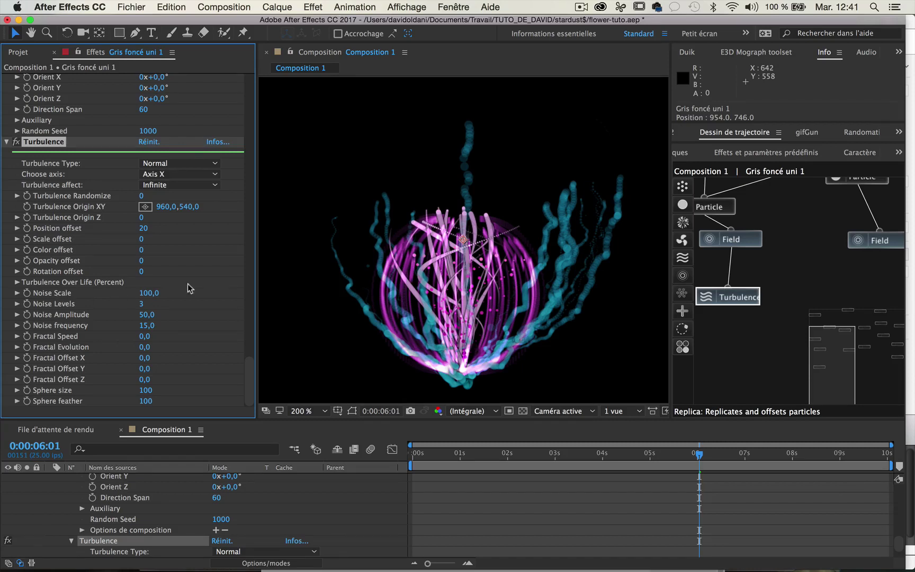
{"action": "left_click", "coordinate": [144, 292]}
{"action": "type", "text": "600"}
{"action": "key", "text": "Return"}
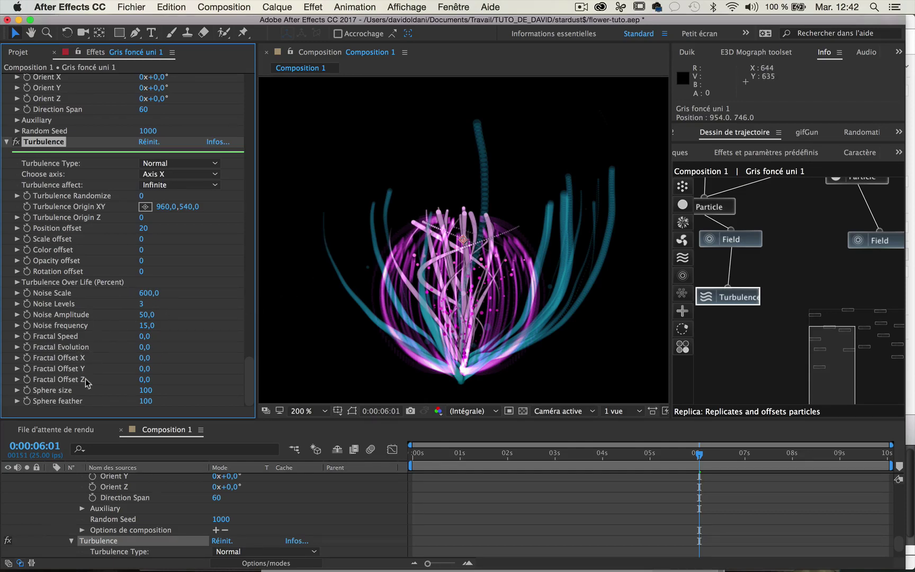
Step: Keyframe Fractal Evolution at 0 on frame 0 and 10 at 9:05
{"action": "left_click", "coordinate": [422, 456]}
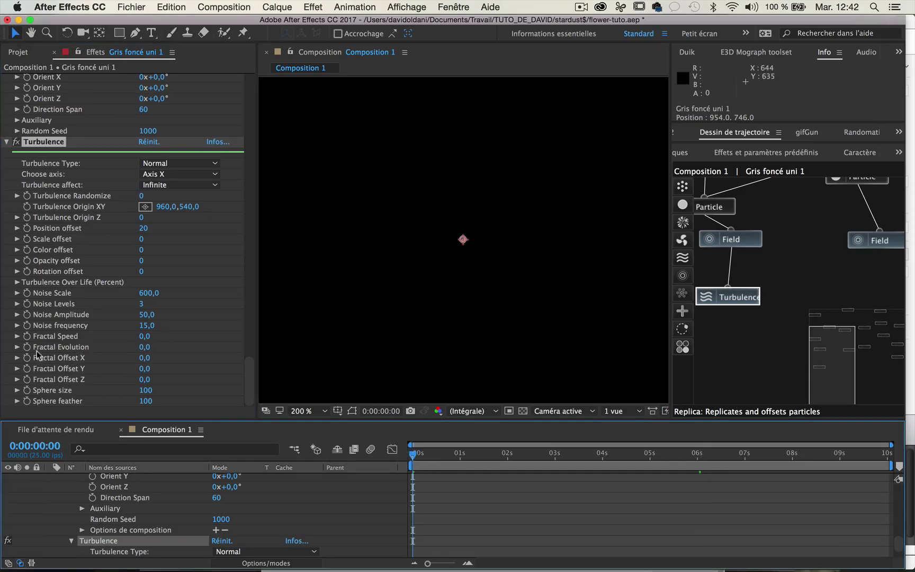
{"action": "left_click", "coordinate": [26, 348]}
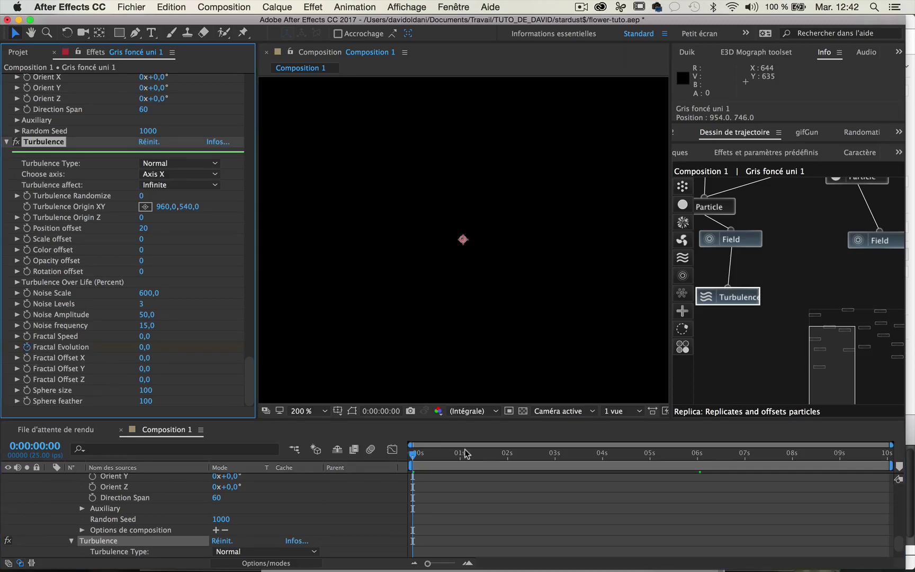
{"action": "left_click_drag", "start_coordinate": [465, 453], "coordinate": [849, 454]}
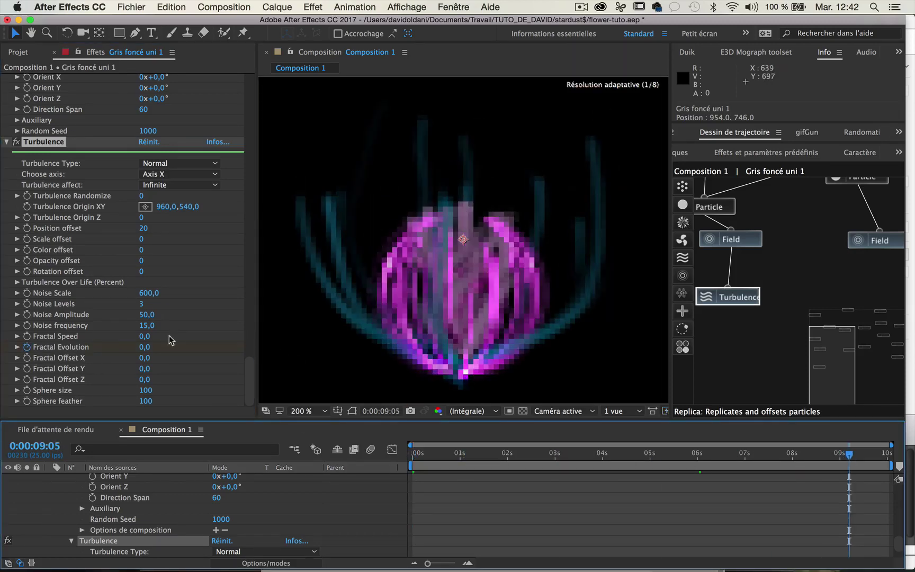
{"action": "left_click", "coordinate": [146, 348]}
{"action": "type", "text": "10"}
{"action": "key", "text": "Return"}
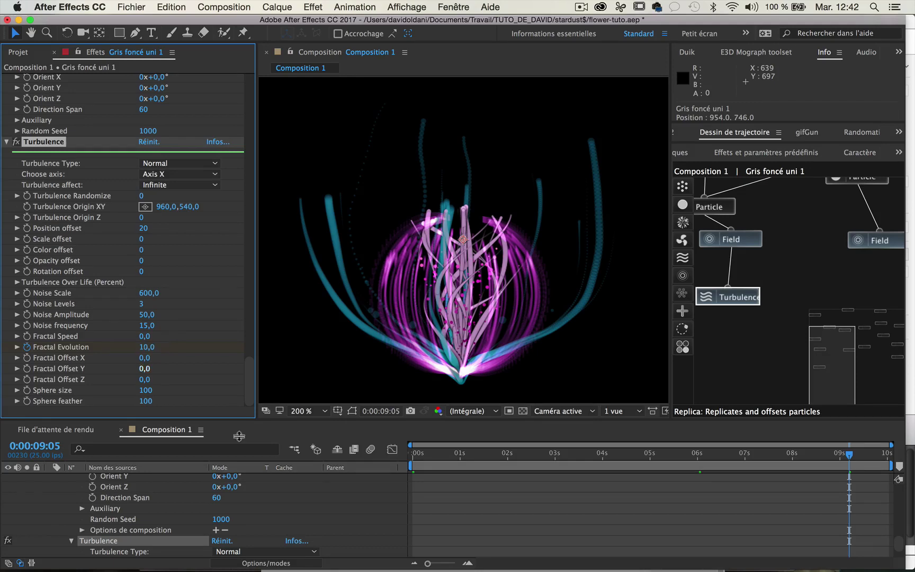
Step: Play the swaying flower animation from the start, then return the preview to 100%
{"action": "left_click", "coordinate": [400, 457]}
{"action": "key", "text": "space"}
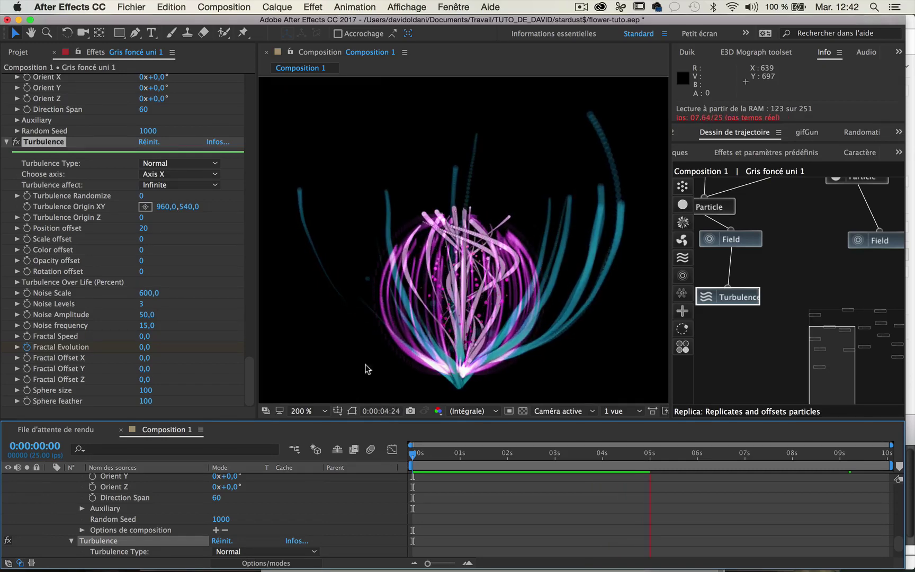
{"action": "key", "text": "space"}
{"action": "key", "text": "slash"}
Step: Set the GROS BLEU emitter to 2 particles per second
{"action": "left_click_drag", "start_coordinate": [391, 289], "coordinate": [398, 256]}
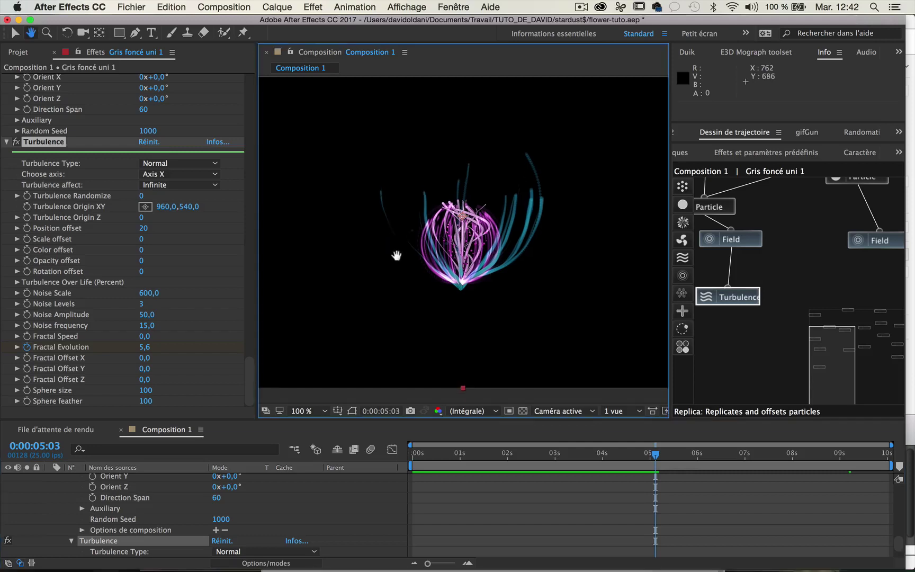
{"action": "left_click_drag", "start_coordinate": [818, 343], "coordinate": [816, 324]}
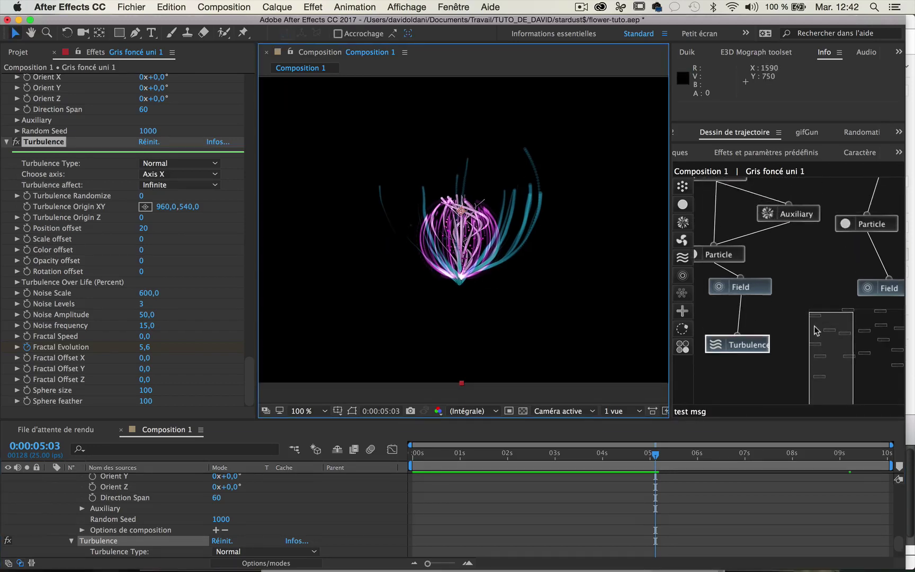
{"action": "left_click", "coordinate": [737, 224]}
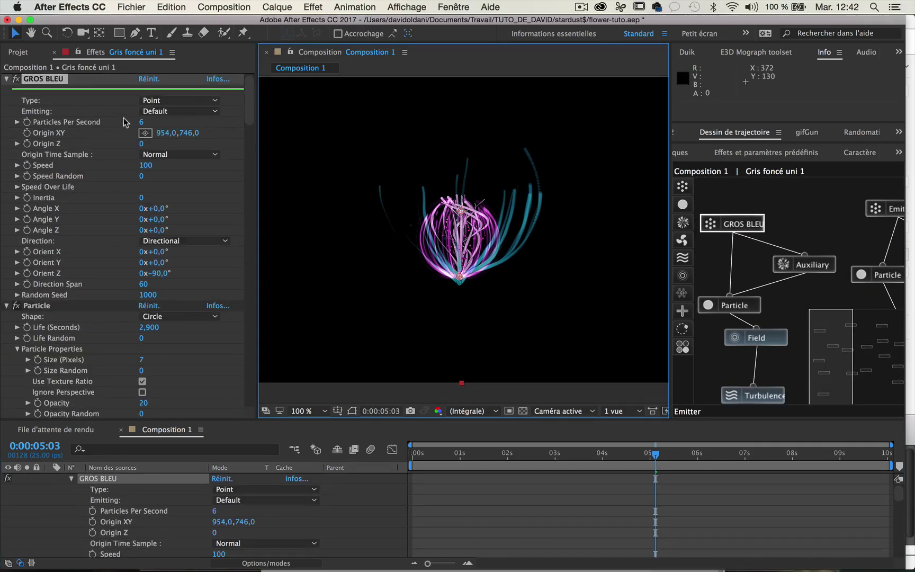
{"action": "left_click", "coordinate": [140, 121]}
{"action": "type", "text": "2"}
{"action": "key", "text": "Return"}
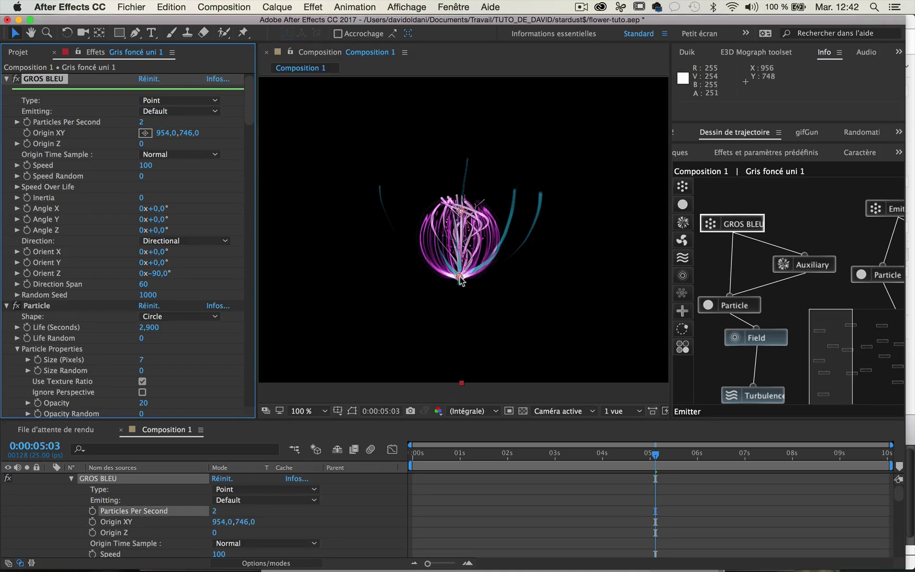
Step: Change the GROS BLEU Particle node's Transfer Mode from Screen to Add
{"action": "left_click", "coordinate": [744, 307]}
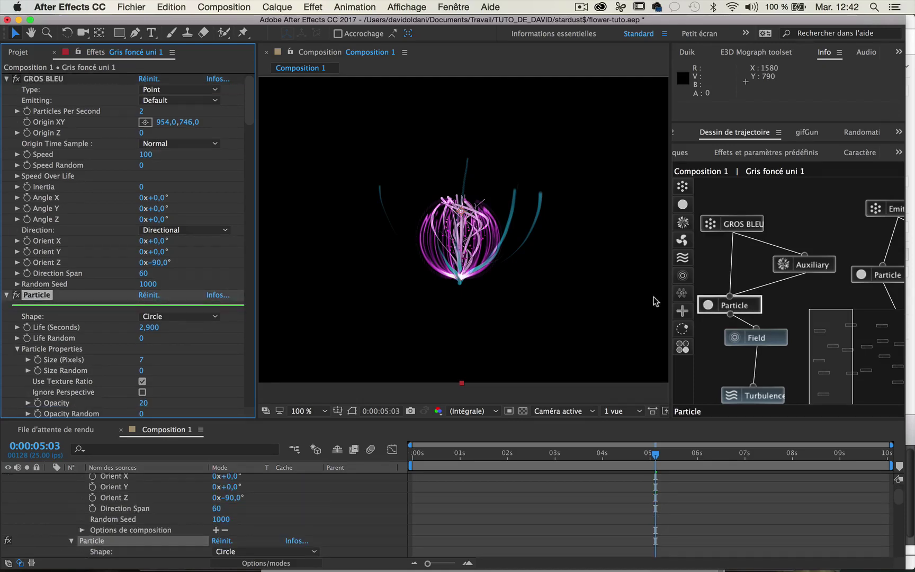
{"action": "scroll", "coordinate": [171, 344], "scroll_direction": "down", "scroll_amount": 5}
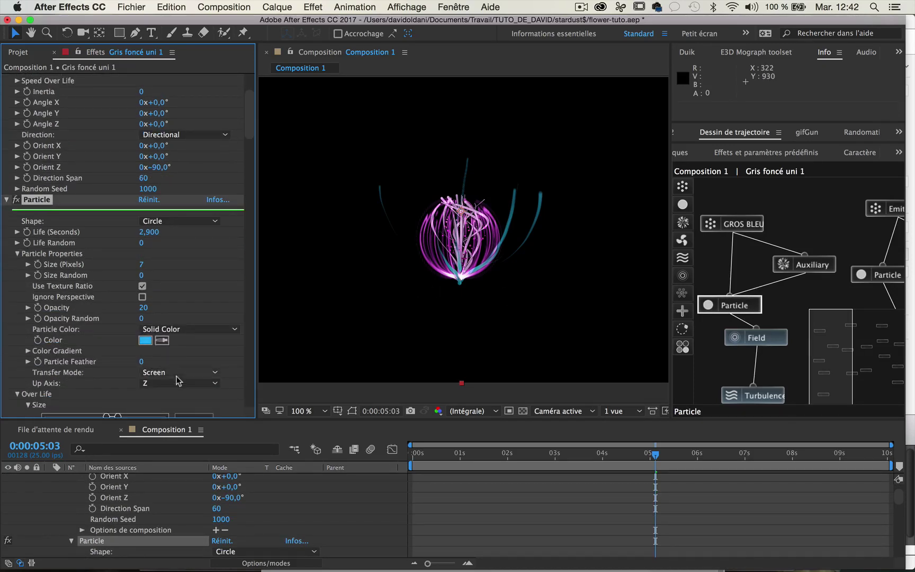
{"action": "left_click", "coordinate": [178, 372]}
{"action": "left_click", "coordinate": [175, 399]}
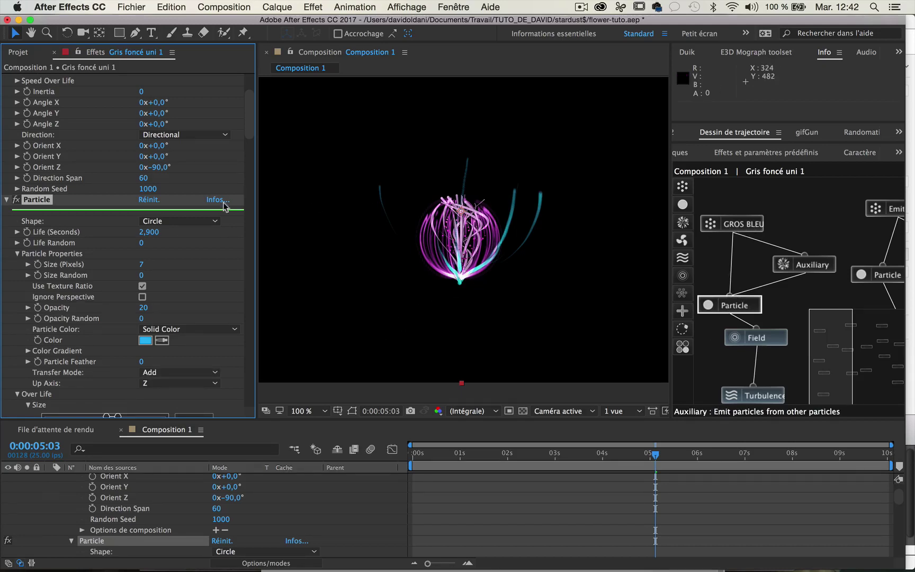
{"action": "scroll", "coordinate": [149, 192], "scroll_direction": "up", "scroll_amount": 5}
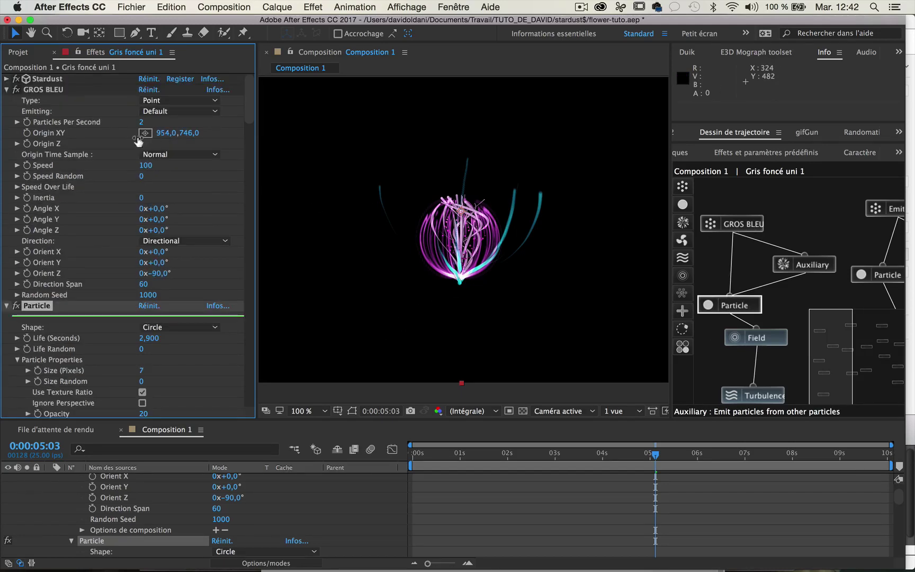
Step: Set GROS BLEU Origin Z to 30, preview the animation, and save the project
{"action": "left_click_drag", "start_coordinate": [139, 142], "coordinate": [142, 137]}
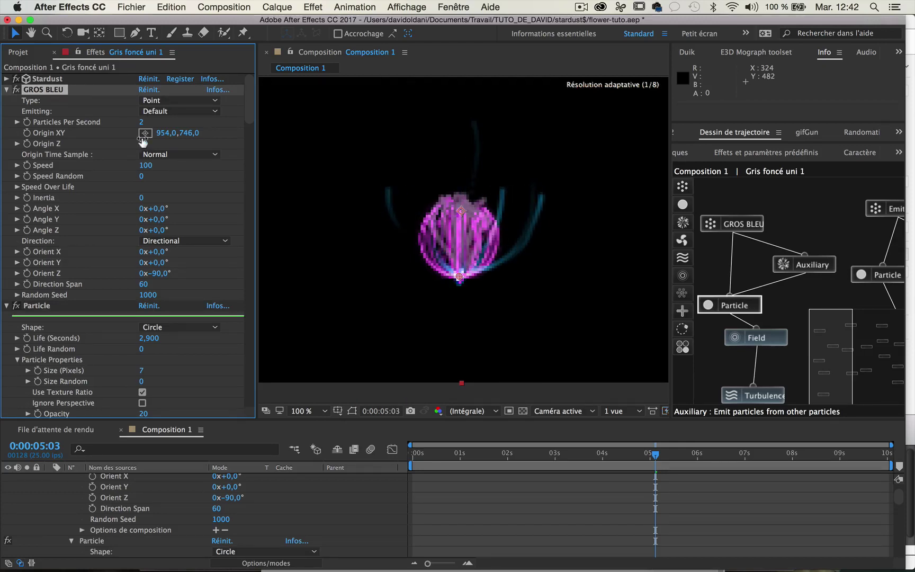
{"action": "left_click", "coordinate": [416, 457]}
{"action": "key", "text": "space"}
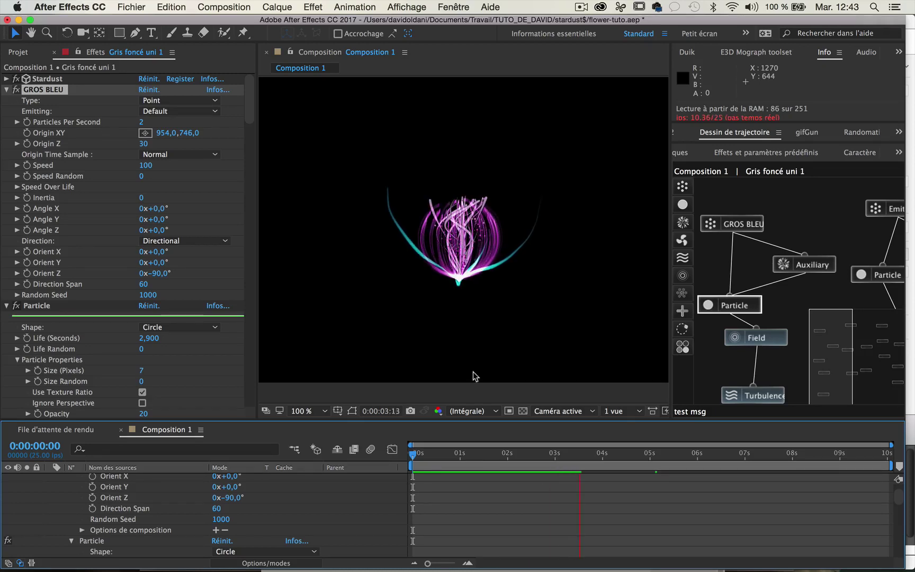
{"action": "key", "text": "space"}
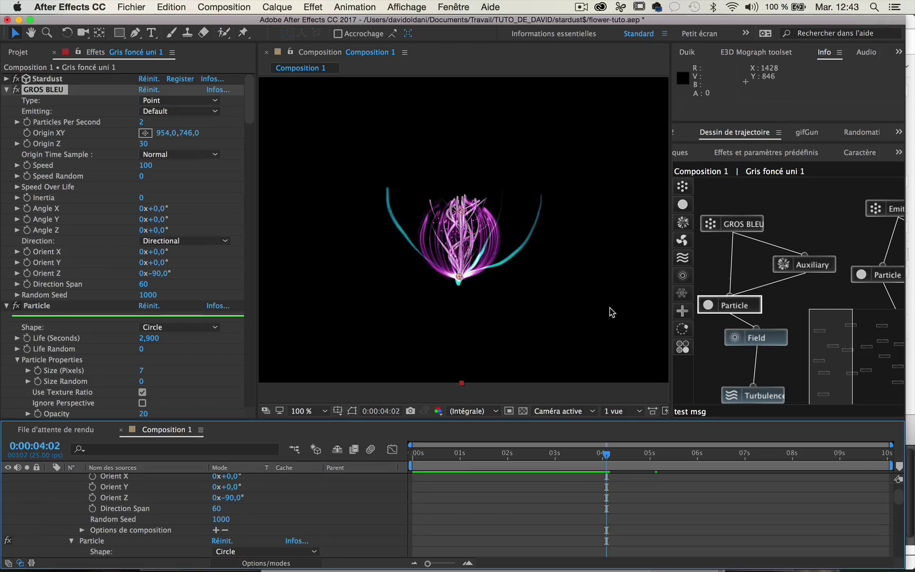
{"action": "key", "text": "ctrl+s"}
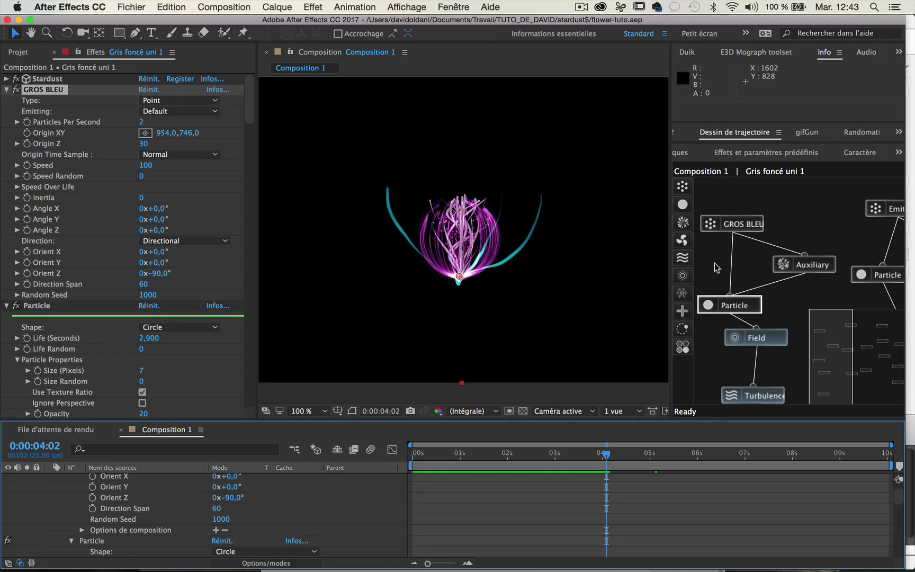
Step: Move the Field and Turbulence nodes left and widen the Stardust node graph panel
{"action": "scroll", "coordinate": [419, 290], "scroll_direction": "down", "scroll_amount": 2}
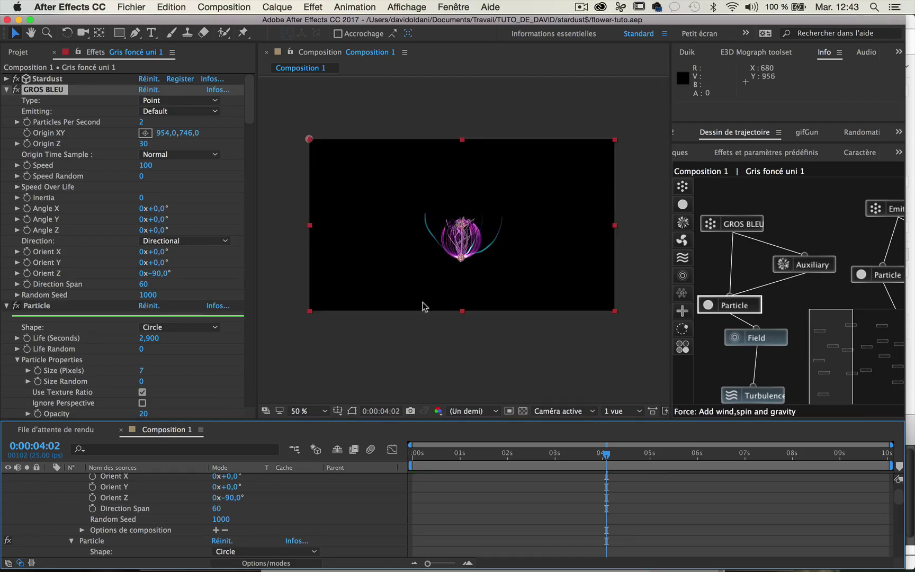
{"action": "scroll", "coordinate": [458, 252], "scroll_direction": "up", "scroll_amount": 2}
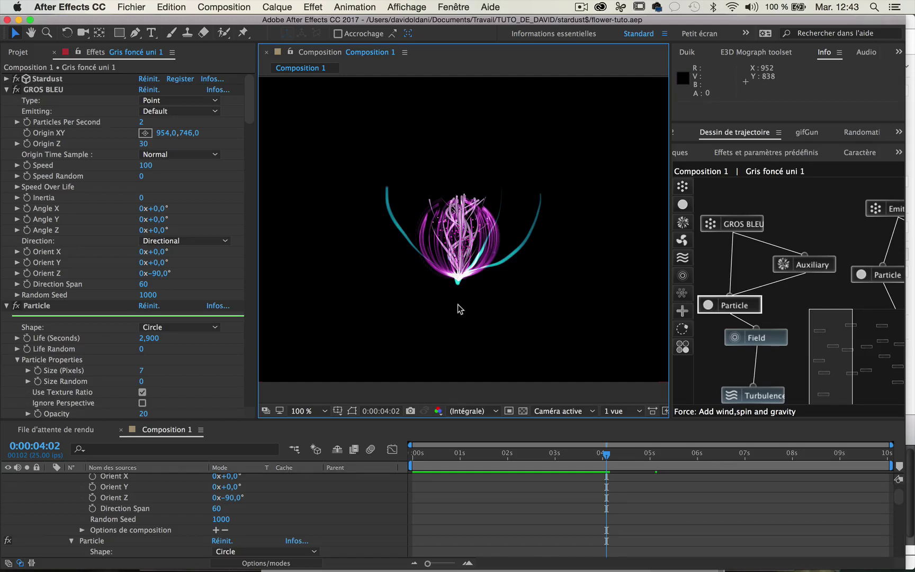
{"action": "mouse_move", "coordinate": [823, 344]}
{"action": "left_mouse_down"}
{"action": "mouse_move", "coordinate": [898, 365]}
{"action": "mouse_move", "coordinate": [832, 339]}
{"action": "mouse_move", "coordinate": [823, 354]}
{"action": "left_mouse_up"}
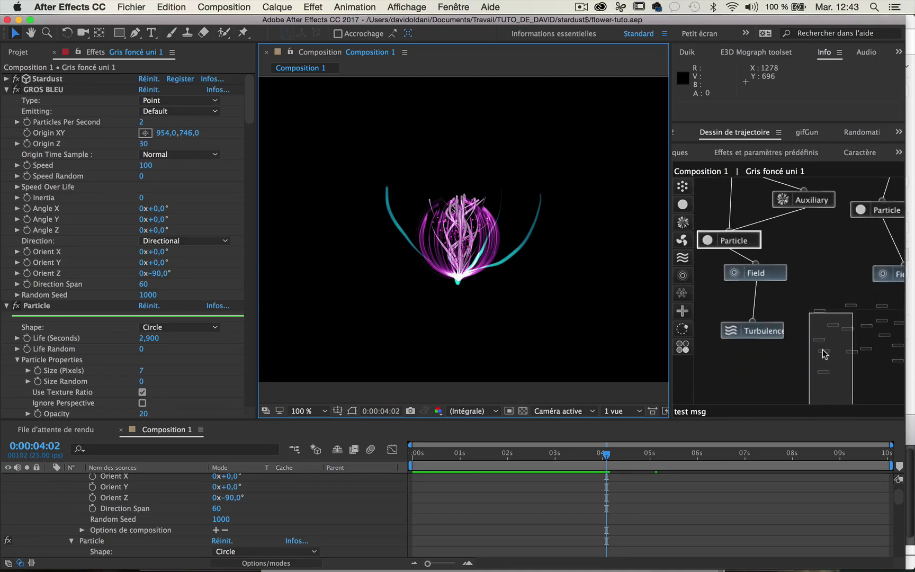
{"action": "left_click_drag", "start_coordinate": [768, 275], "coordinate": [743, 286]}
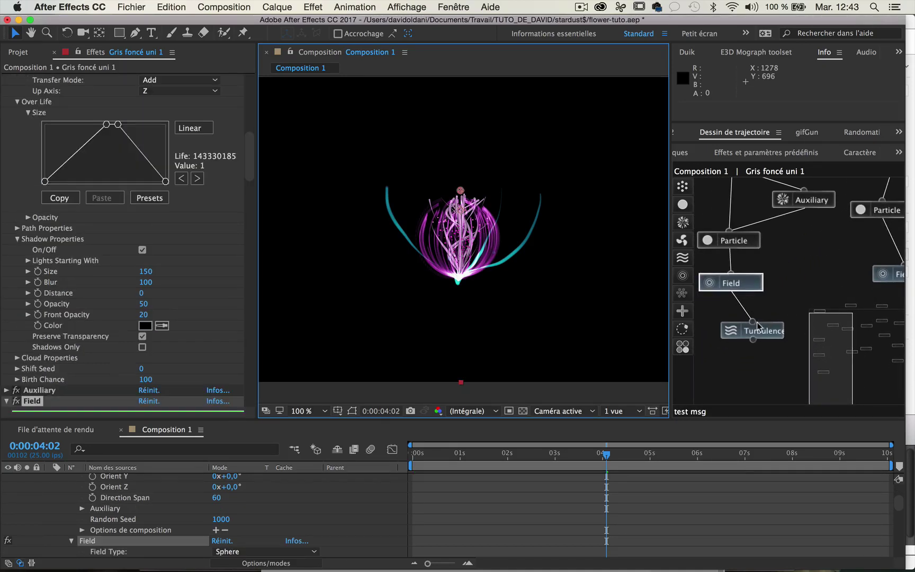
{"action": "left_click_drag", "start_coordinate": [758, 327], "coordinate": [744, 327]}
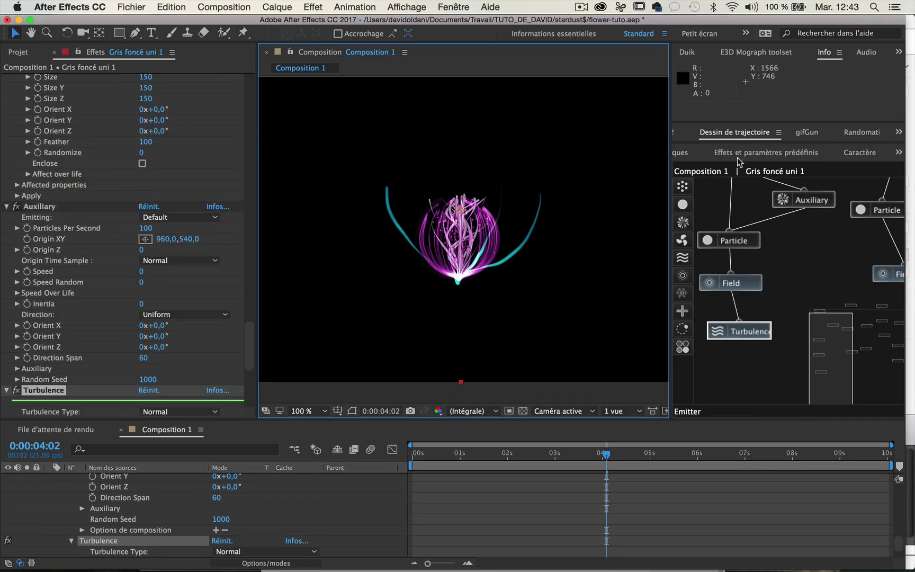
{"action": "left_click", "coordinate": [898, 151]}
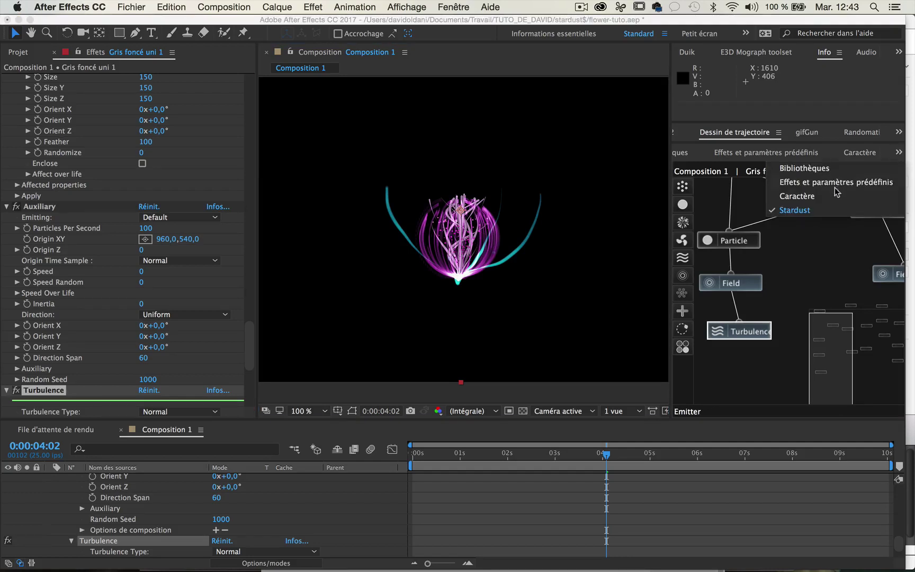
{"action": "left_click", "coordinate": [820, 210]}
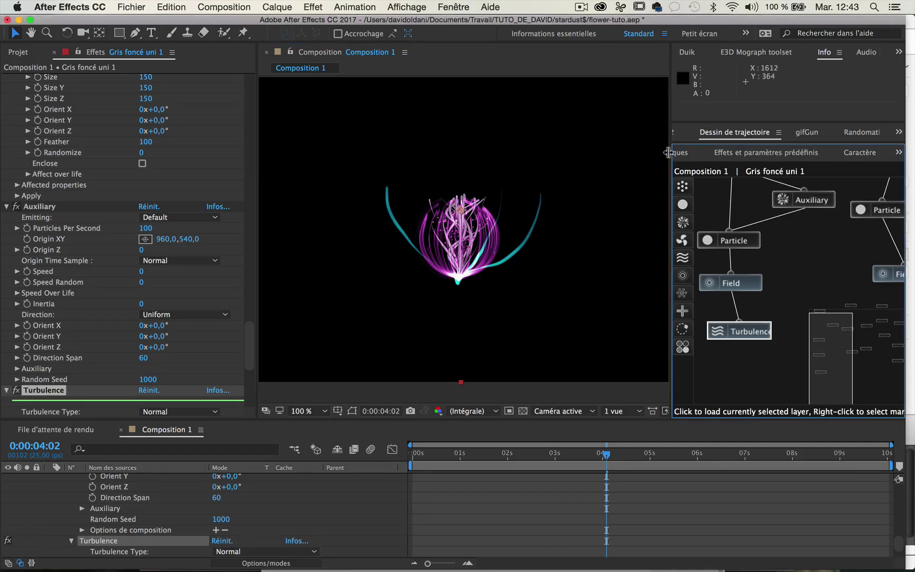
{"action": "left_click_drag", "start_coordinate": [668, 152], "coordinate": [542, 170]}
Step: Maximize the Stardust panel, move the left, middle and right node clusters up-left, then restore the layout
{"action": "double_click", "coordinate": [824, 154]}
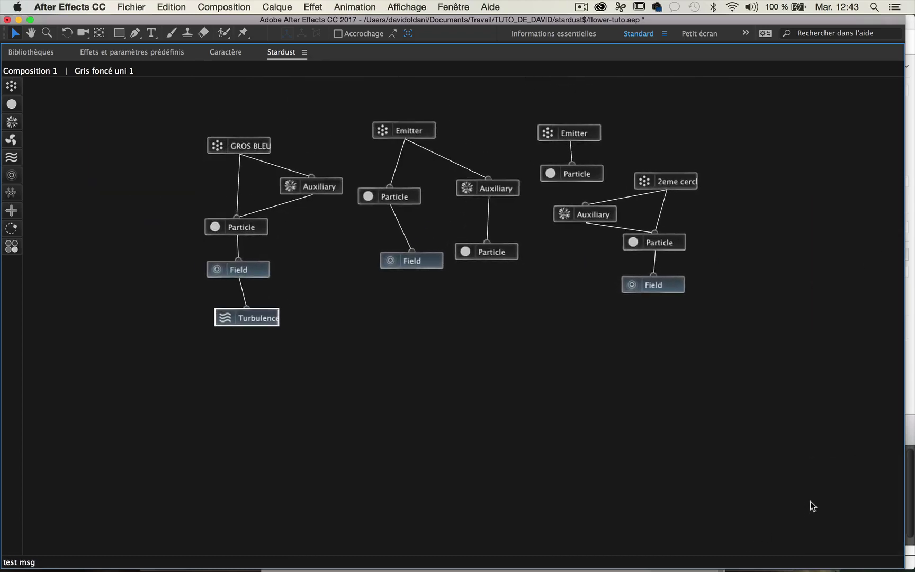
{"action": "left_click_drag", "start_coordinate": [165, 121], "coordinate": [307, 387]}
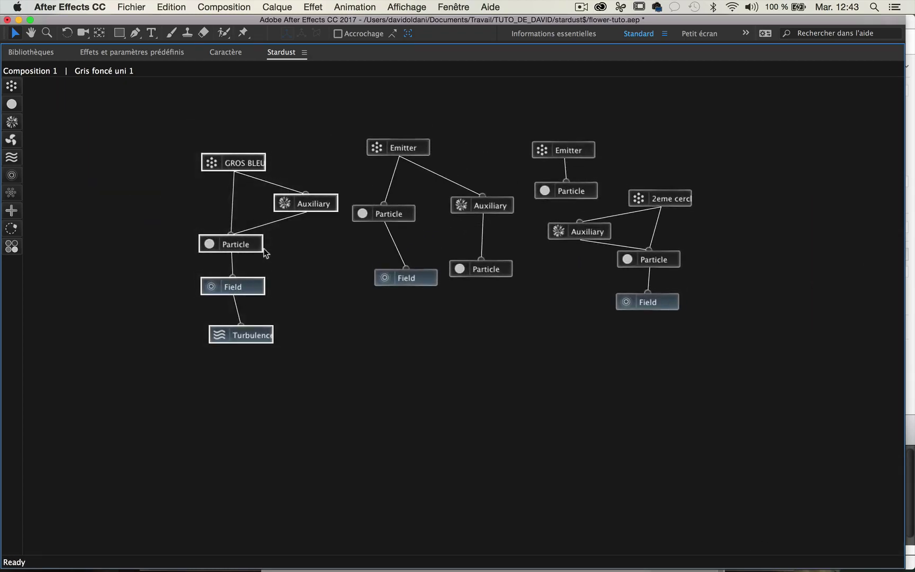
{"action": "left_click_drag", "start_coordinate": [280, 203], "coordinate": [208, 172]}
{"action": "left_click_drag", "start_coordinate": [317, 132], "coordinate": [536, 351]}
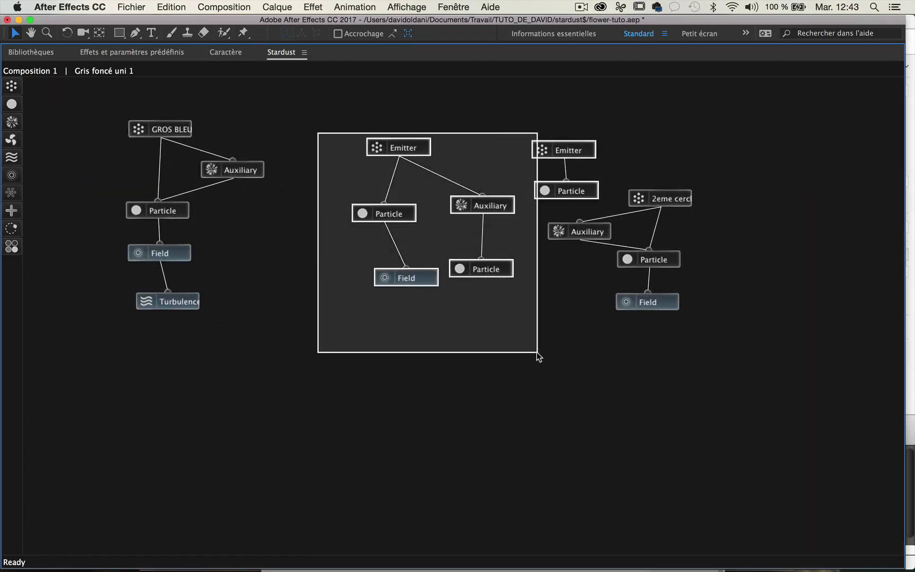
{"action": "left_click", "coordinate": [443, 317]}
{"action": "left_click_drag", "start_coordinate": [334, 118], "coordinate": [466, 301]}
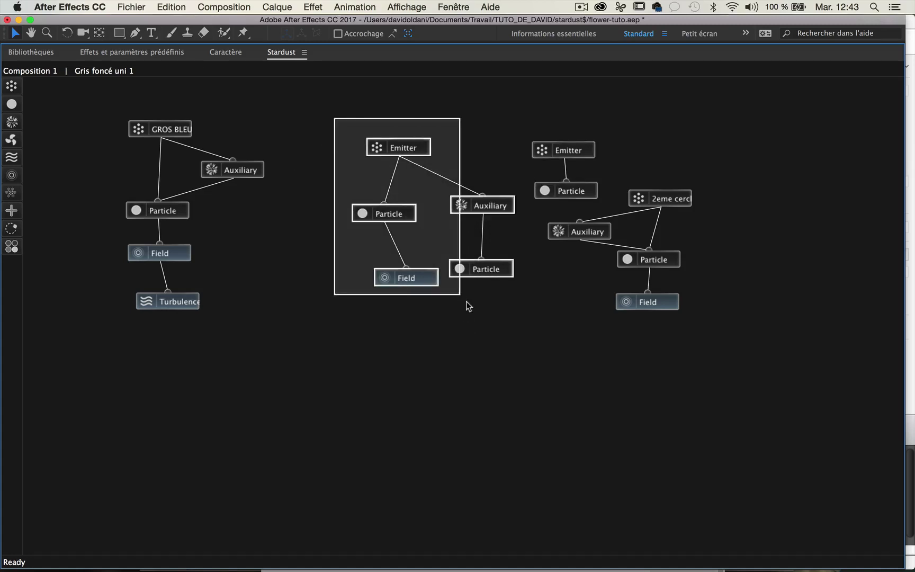
{"action": "left_click_drag", "start_coordinate": [481, 207], "coordinate": [419, 182]}
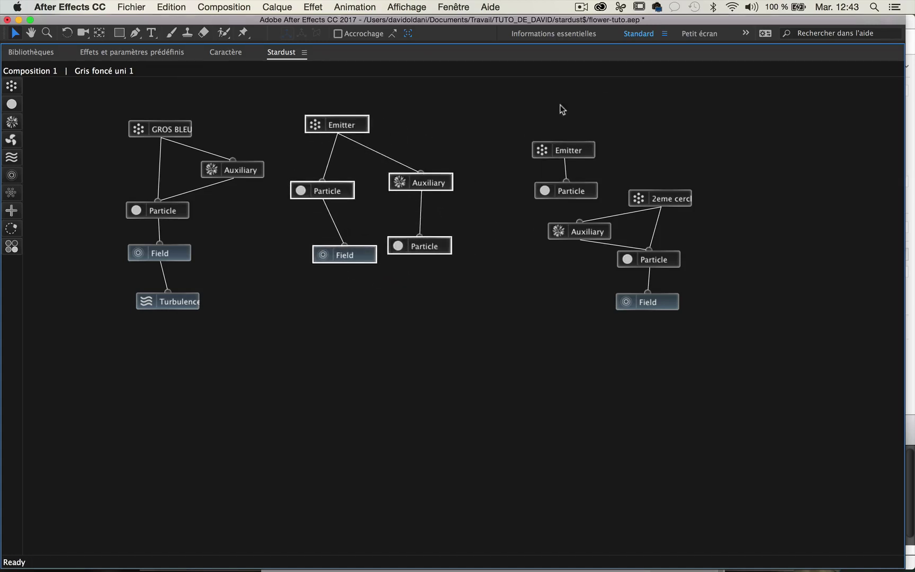
{"action": "mouse_move", "coordinate": [514, 126]}
{"action": "left_mouse_down"}
{"action": "mouse_move", "coordinate": [688, 316]}
{"action": "mouse_move", "coordinate": [607, 263]}
{"action": "left_mouse_up"}
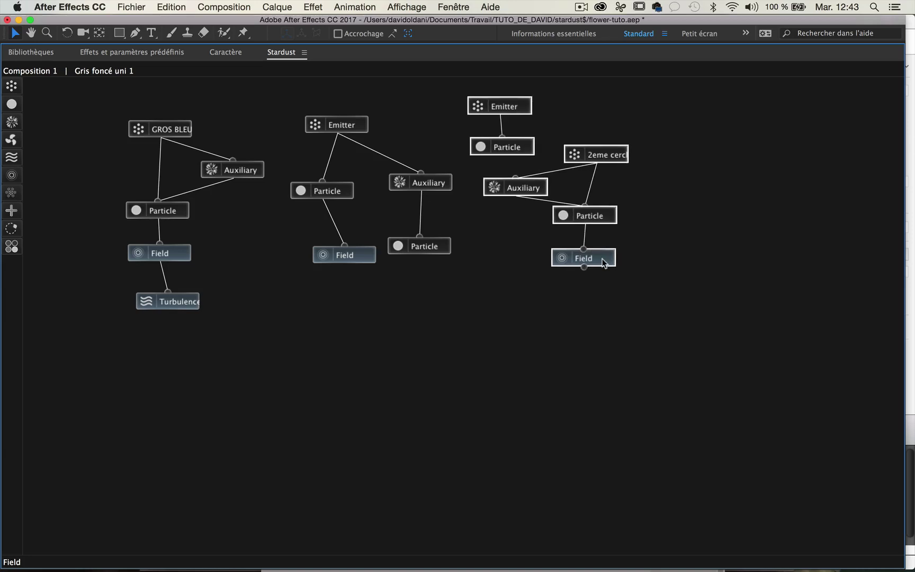
{"action": "left_click_drag", "start_coordinate": [602, 156], "coordinate": [626, 163]}
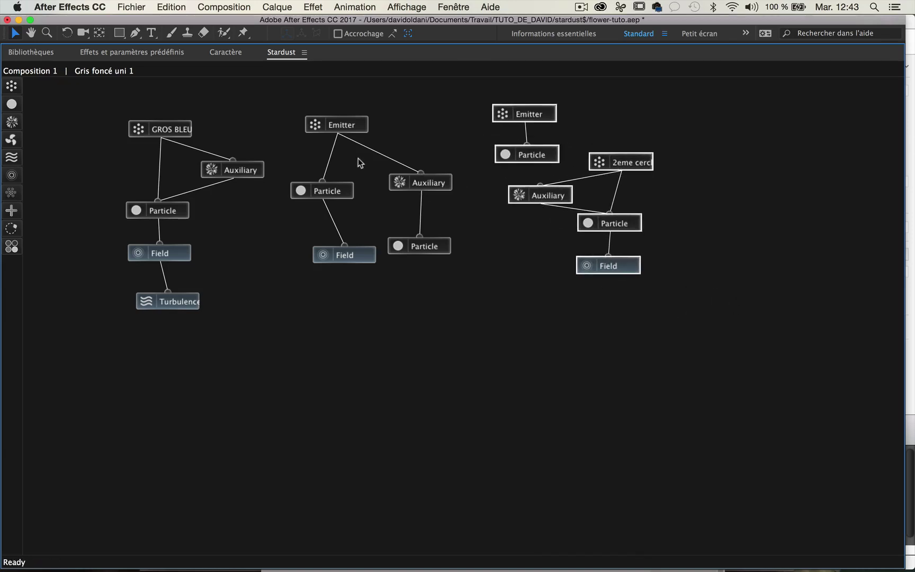
{"action": "double_click", "coordinate": [277, 53]}
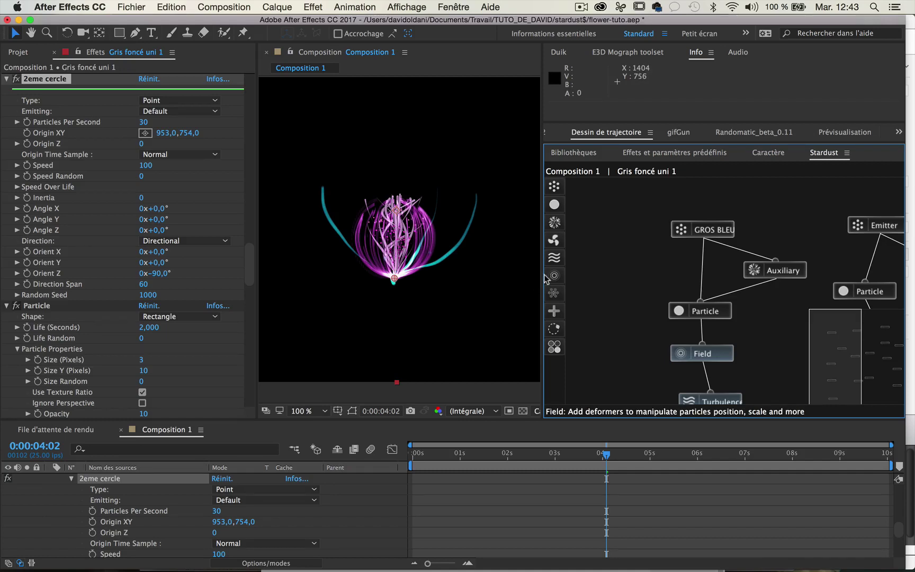
Step: Drag the divider right to widen the Composition viewer beside the node graph
{"action": "left_click_drag", "start_coordinate": [539, 273], "coordinate": [651, 284]}
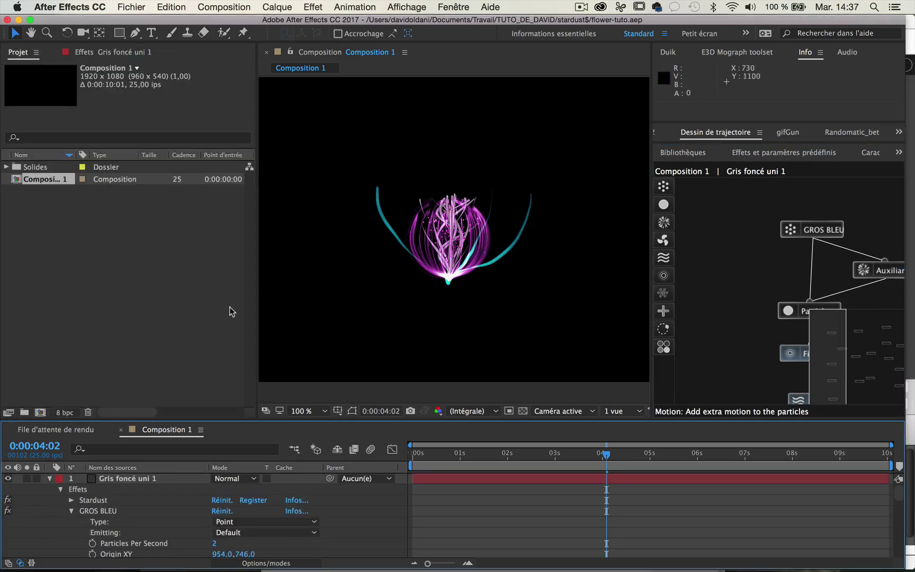
Step: Switch to Safari's Motion Café forum tab and search for 'stardust'
{"action": "mouse_move", "coordinate": [262, 564]}
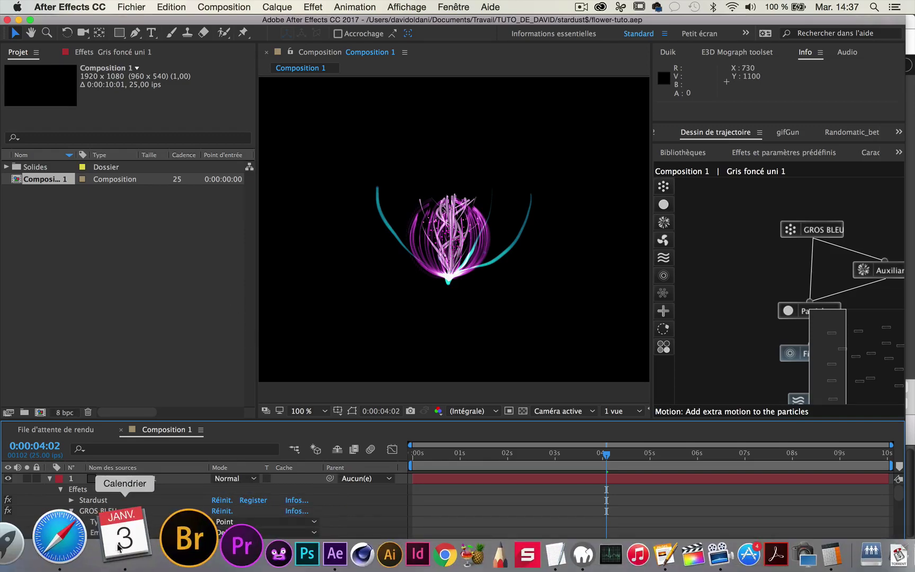
{"action": "left_click", "coordinate": [140, 538]}
{"action": "left_click", "coordinate": [102, 536]}
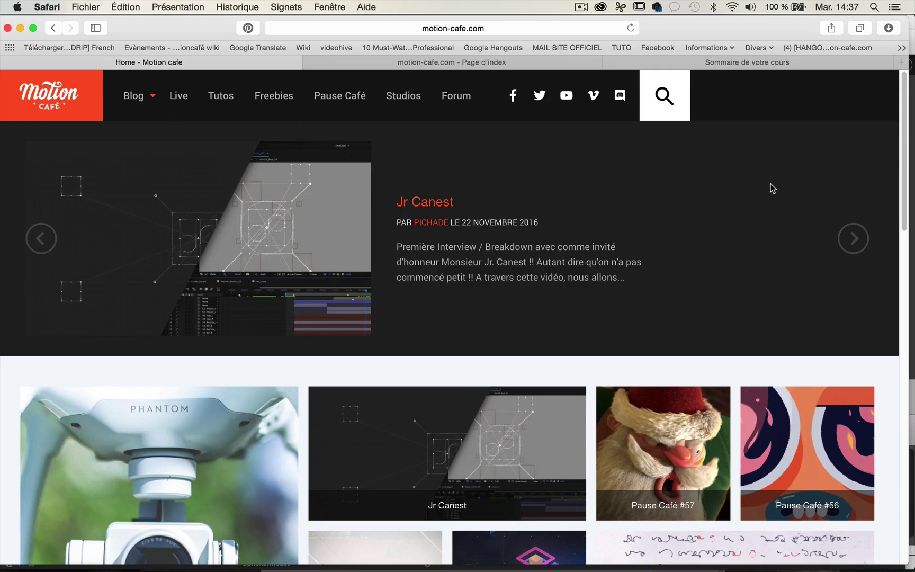
{"action": "left_click", "coordinate": [413, 62]}
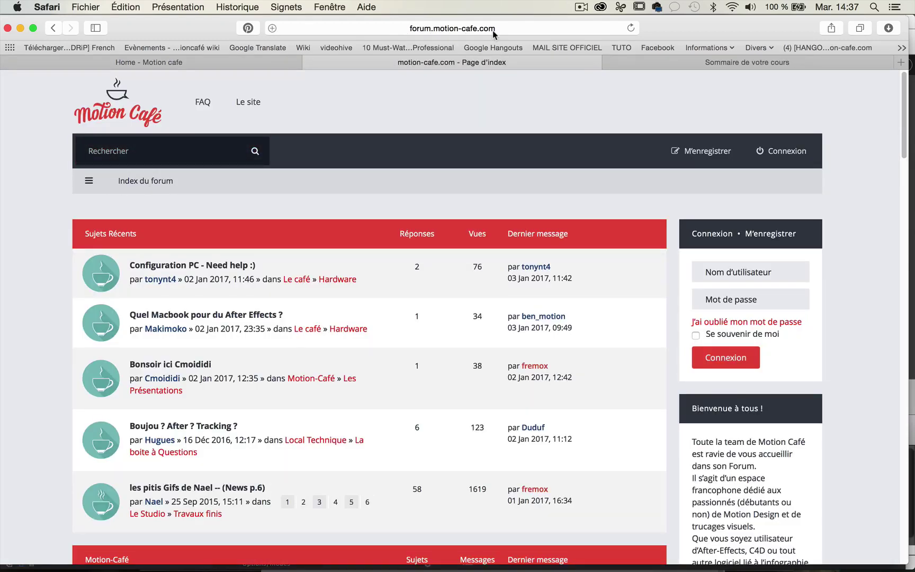
{"action": "left_click", "coordinate": [190, 140]}
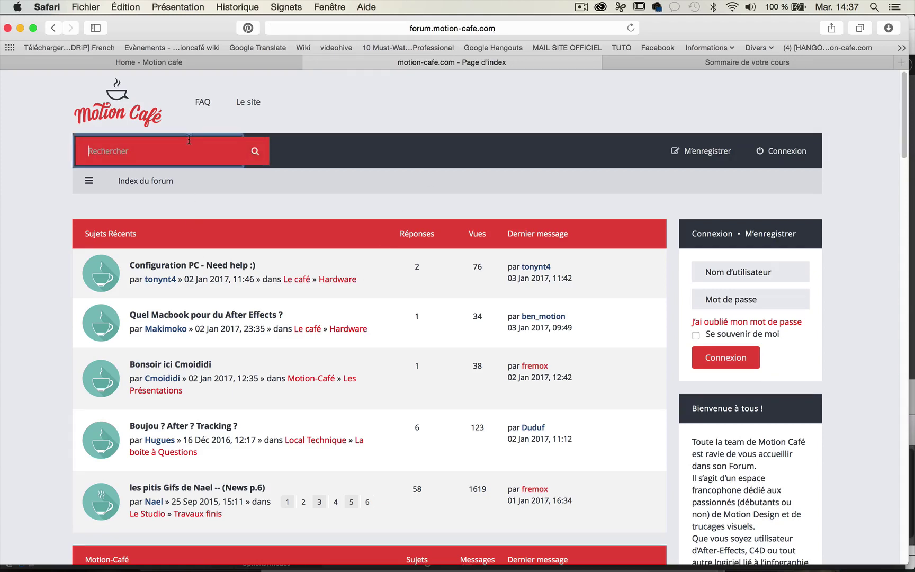
{"action": "type", "text": "stardu"}
{"action": "type", "text": "st"}
{"action": "left_click", "coordinate": [255, 152]}
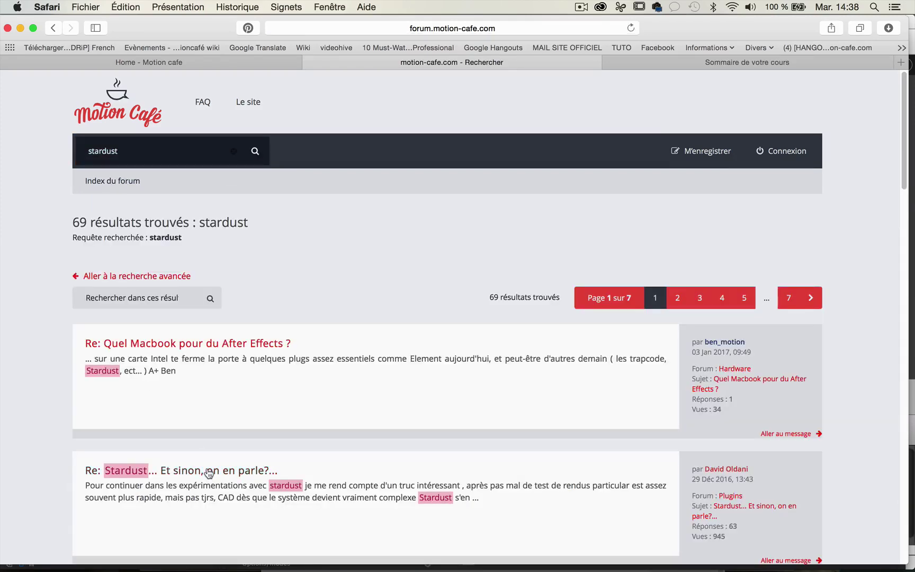
Step: Open the Stardust discussion thread, then go back to the Motion Café homepage
{"action": "left_click", "coordinate": [208, 470]}
{"action": "scroll", "coordinate": [407, 291], "scroll_direction": "up", "scroll_amount": 15}
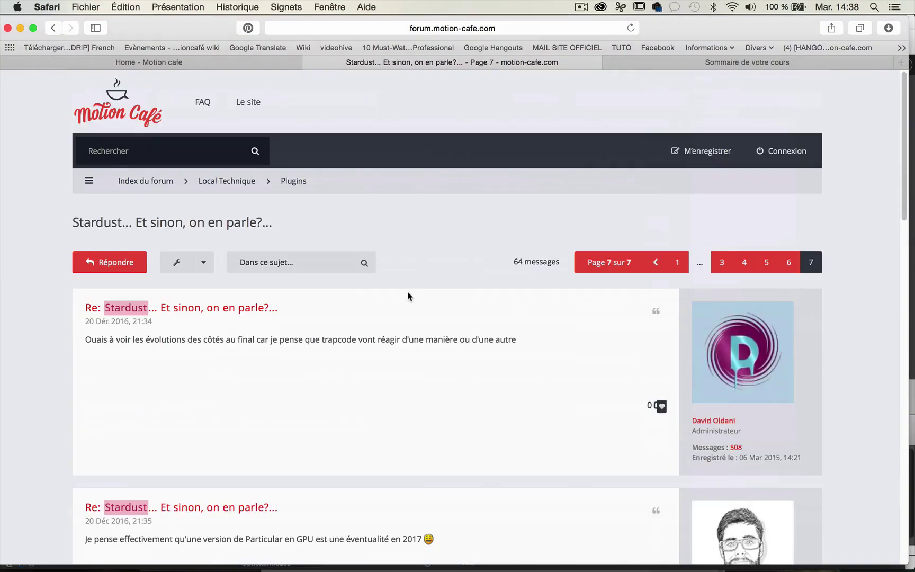
{"action": "left_click", "coordinate": [114, 97]}
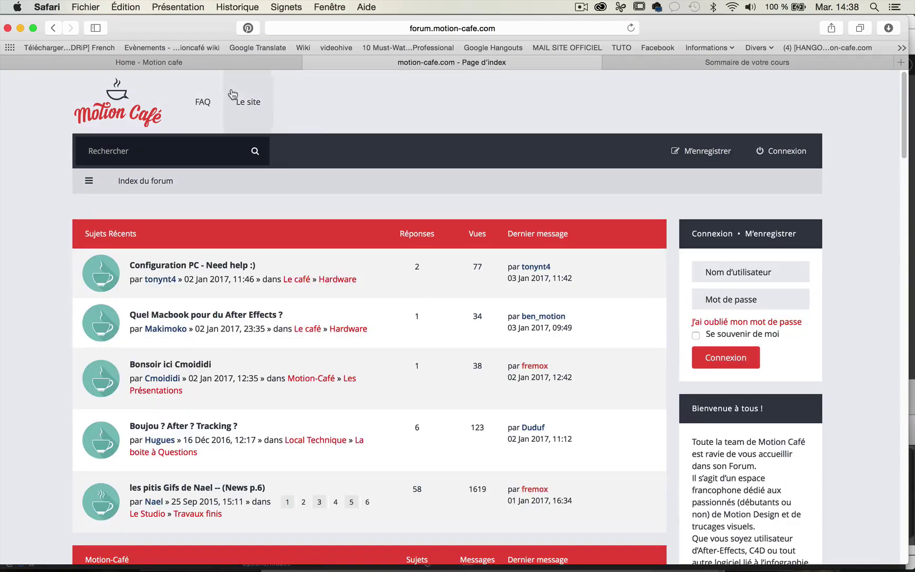
{"action": "left_click", "coordinate": [196, 65]}
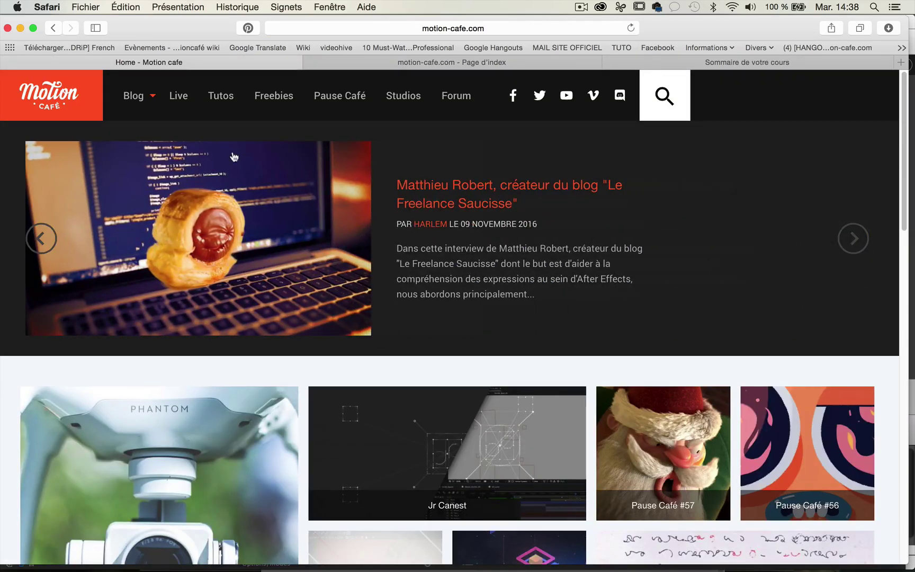